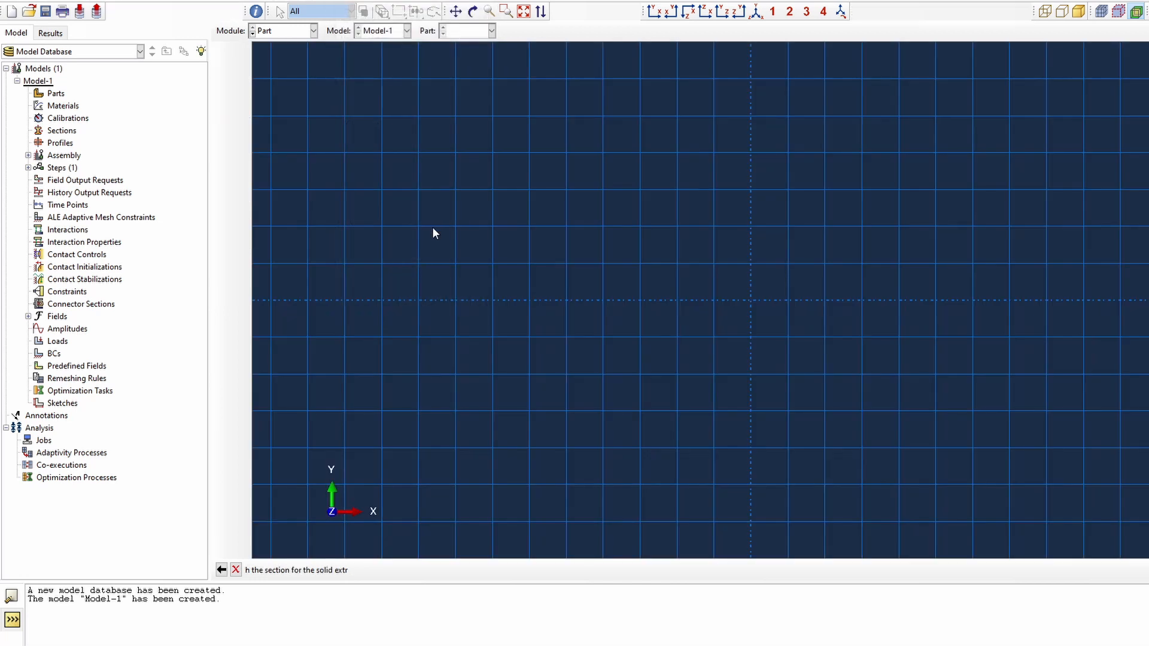
Sketch a square section with opposite corners at 0,0 and 60,60 for the solid extrusion
click(240, 73)
text(0)
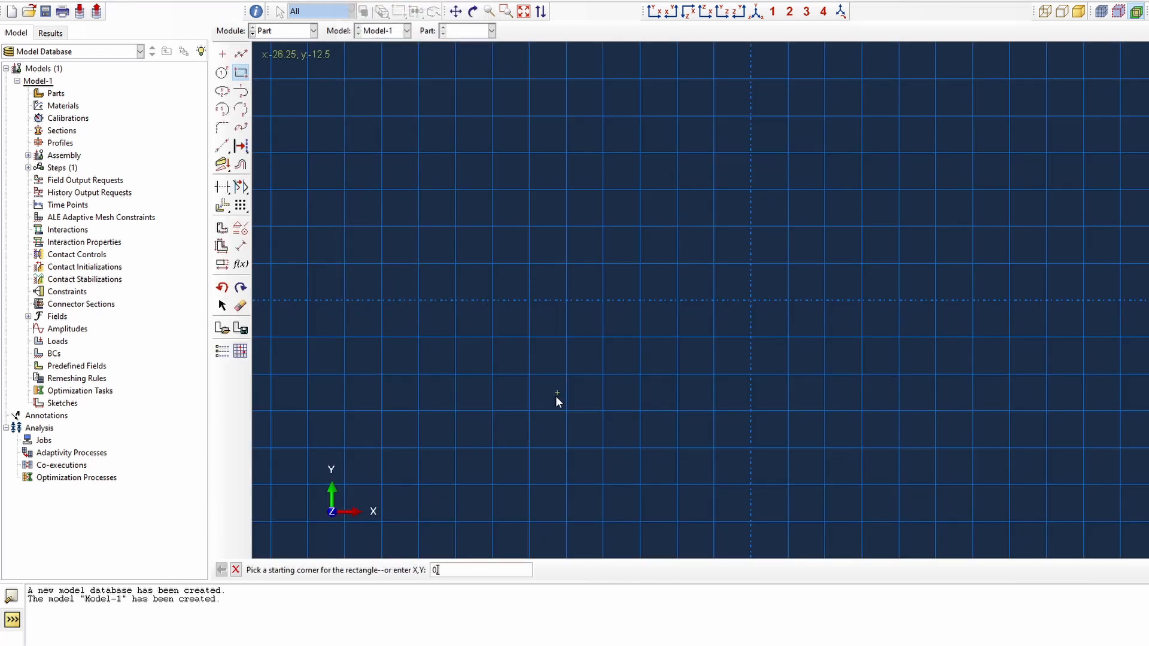
text(,0)
key(Return)
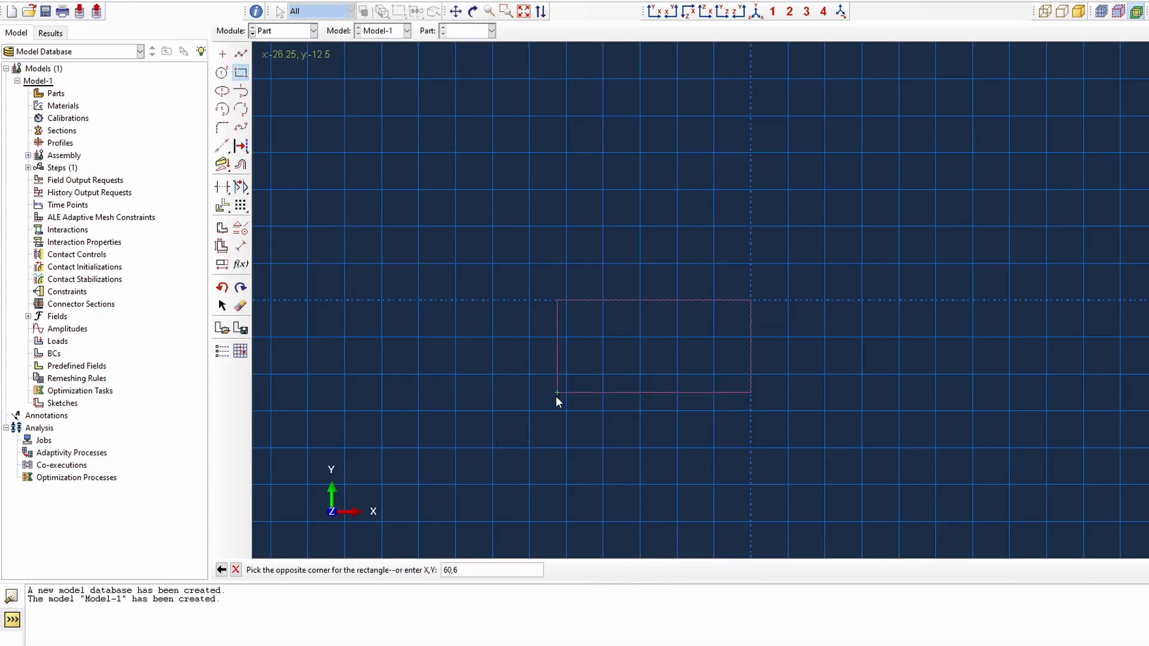
text(60,6)
key(Return)
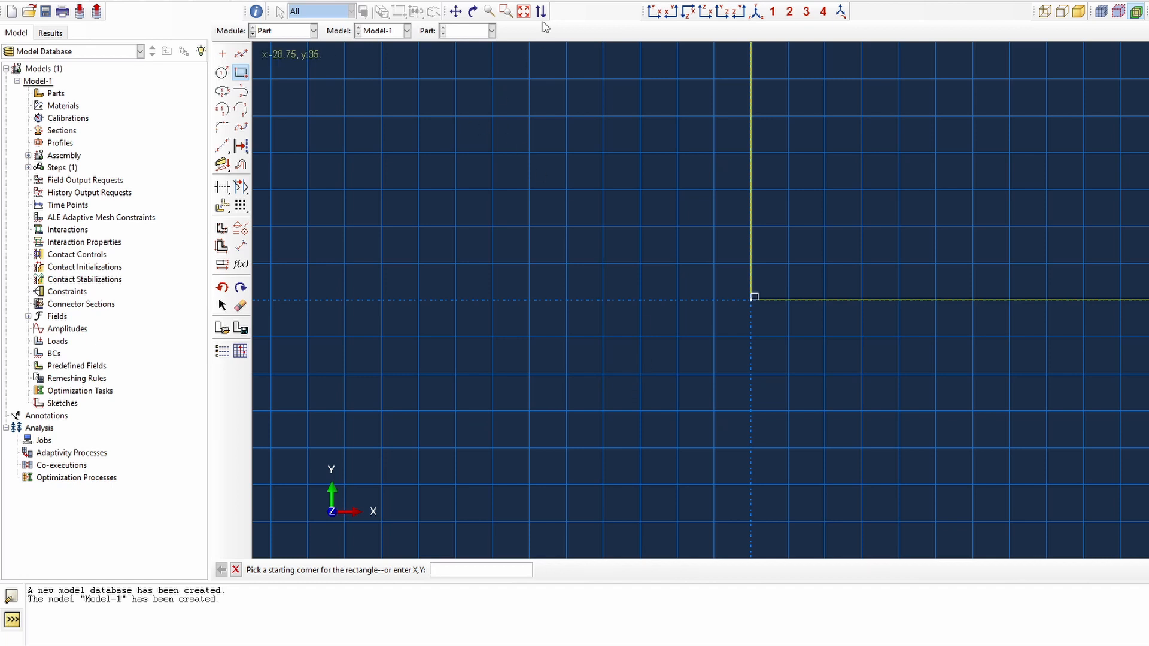
click(523, 11)
right_click(537, 116)
click(598, 181)
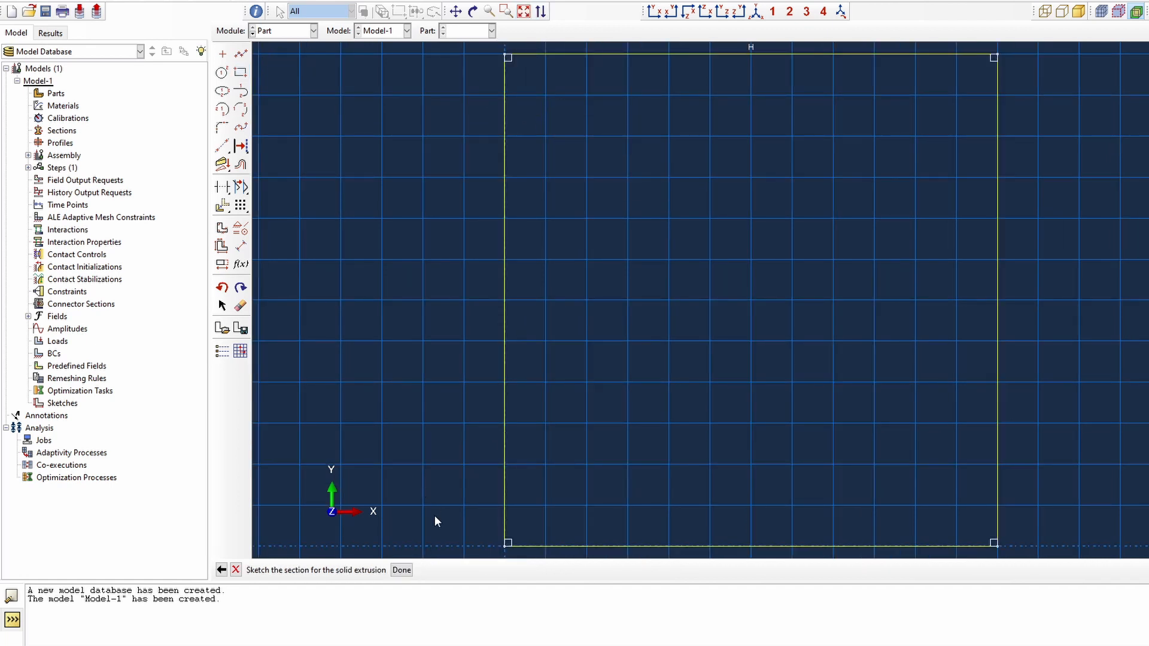
Finish the section sketch and extrude the square to a depth of 60
click(401, 569)
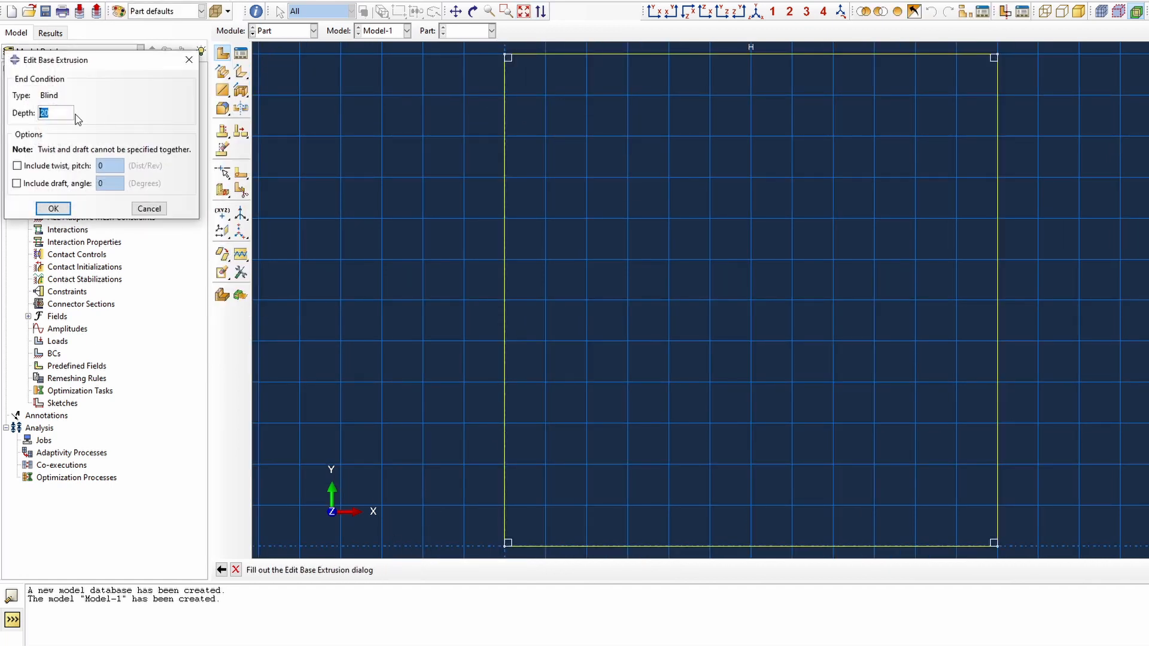
text(60)
key(Return)
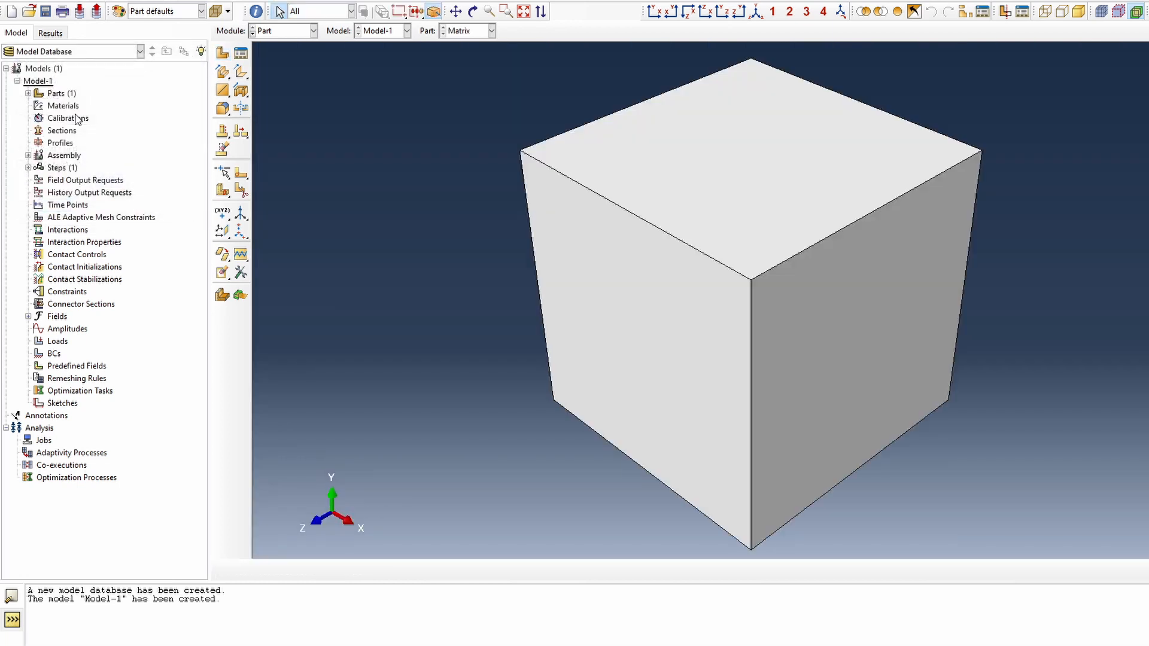
Create a 3D deformable solid part named Particle with a revolution base feature
double_click(55, 93)
text(Particle)
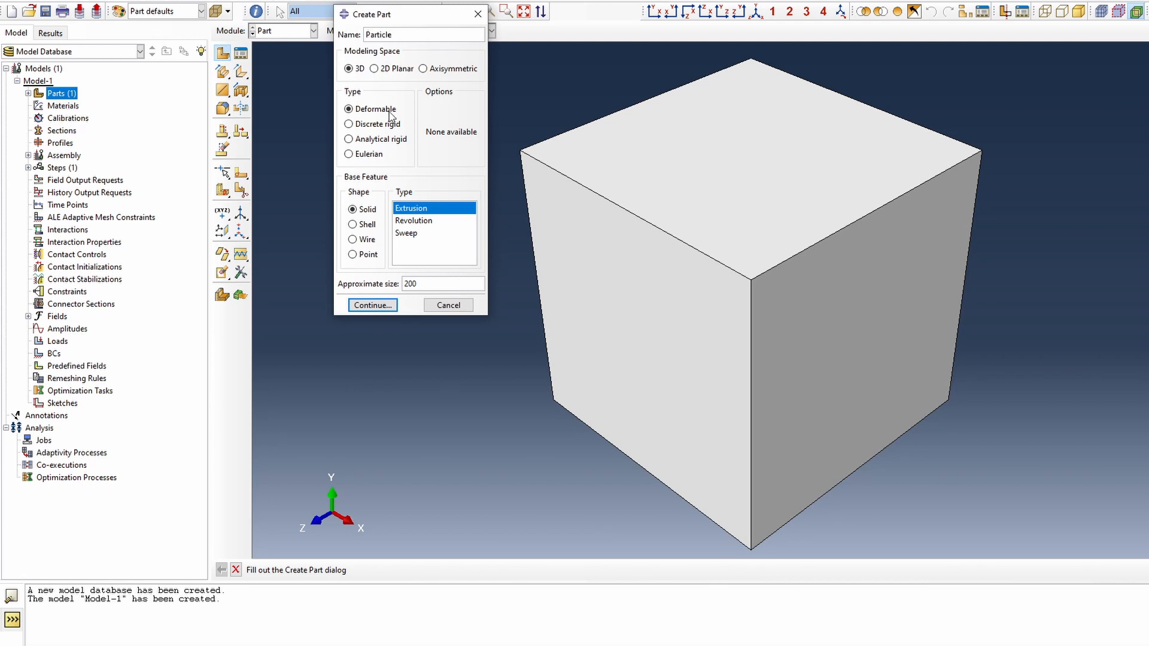
click(417, 221)
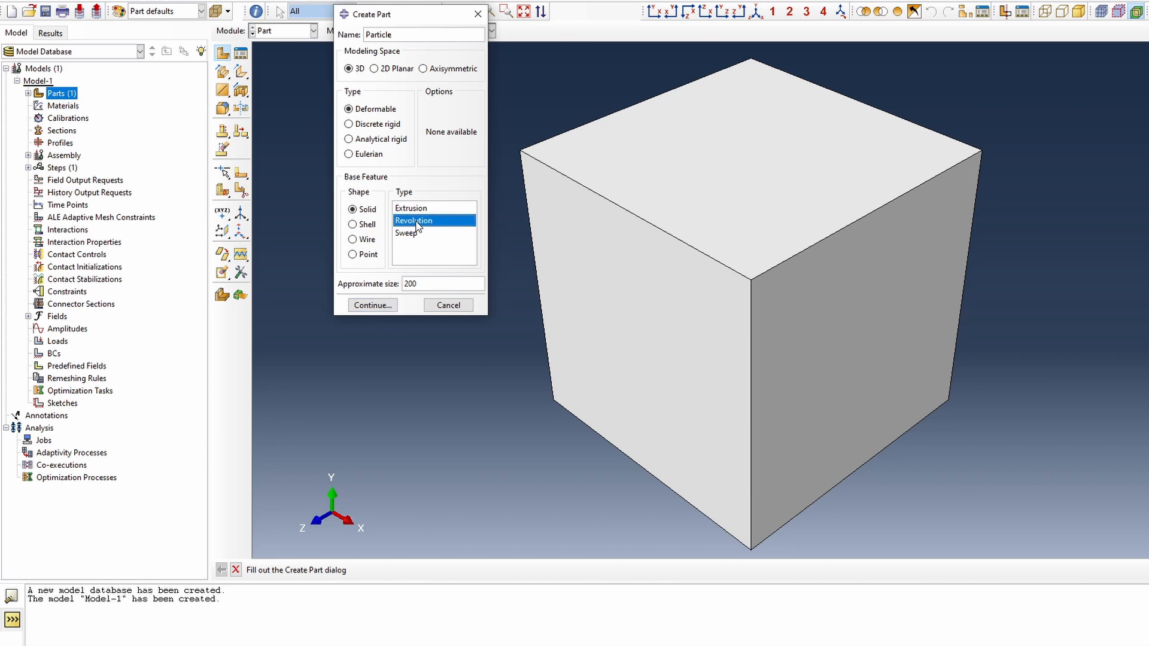
click(378, 308)
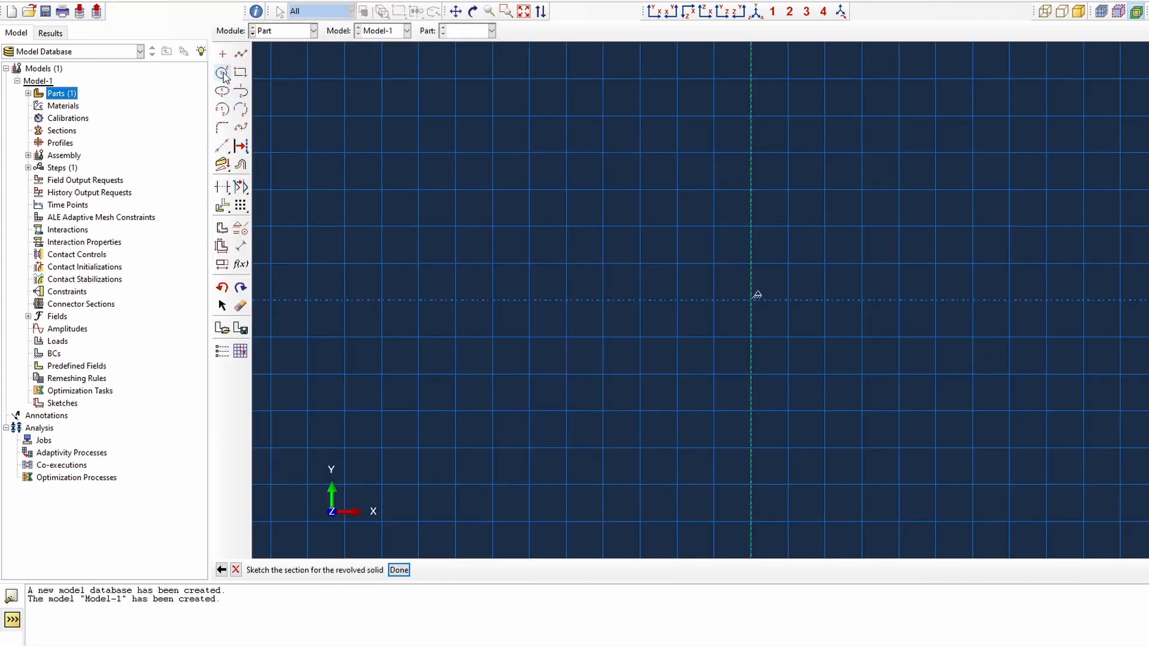
Sketch a quarter arc centered at the origin, from 10,0 down to 0,-10 on the revolution axis
click(222, 73)
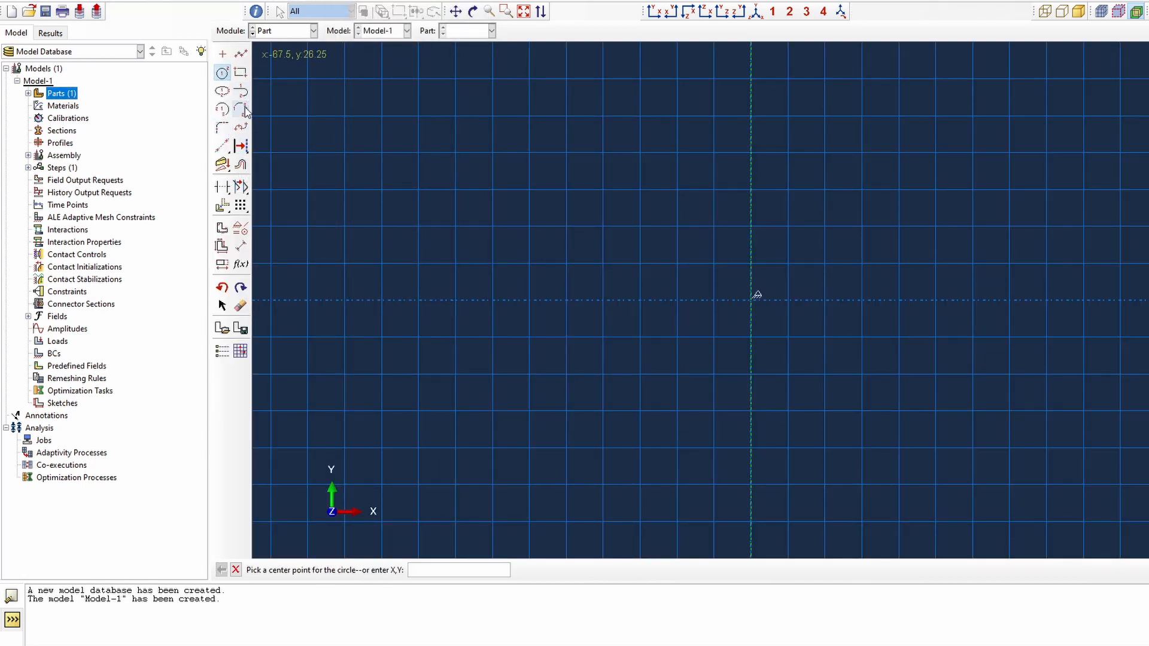
click(226, 110)
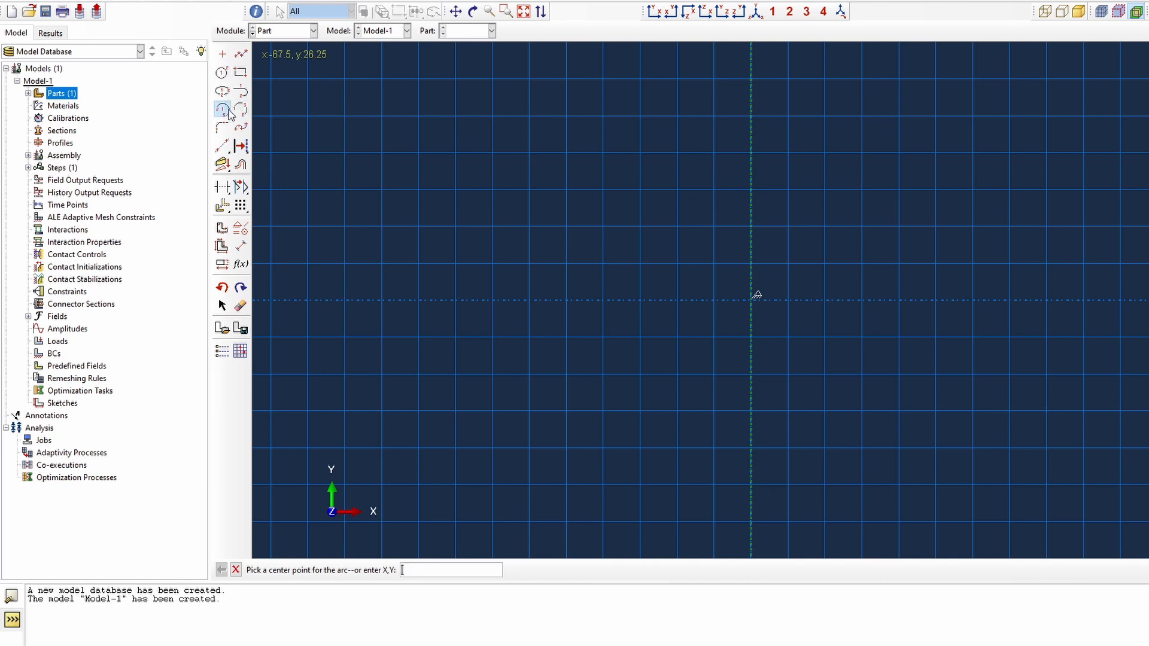
click(749, 299)
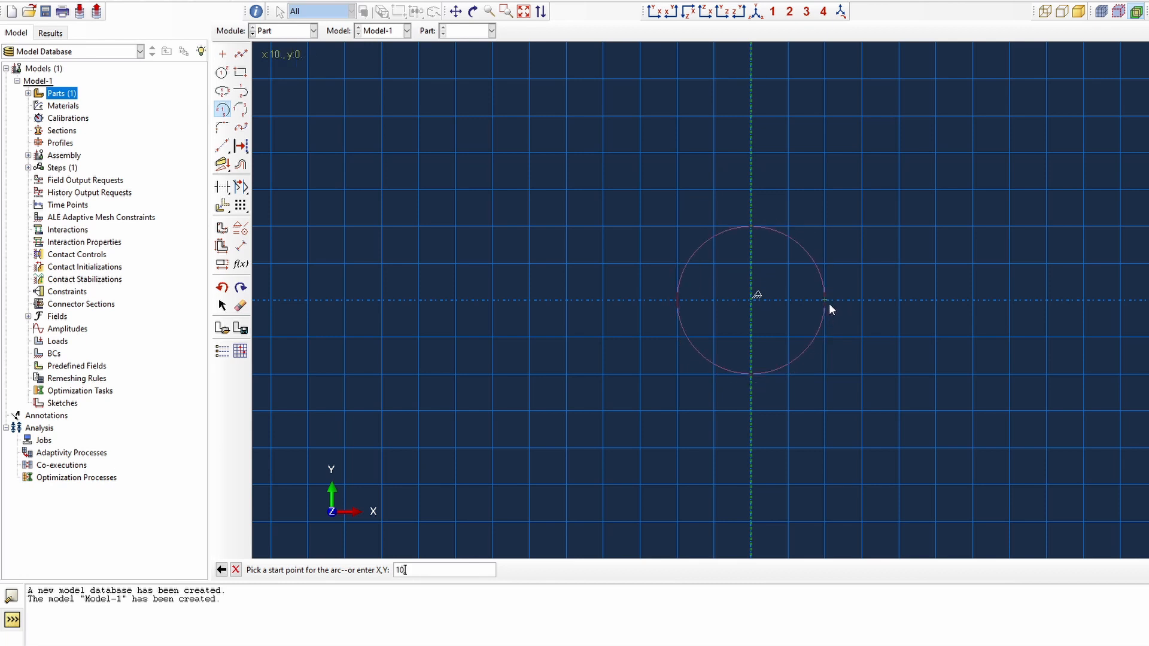
key(Return)
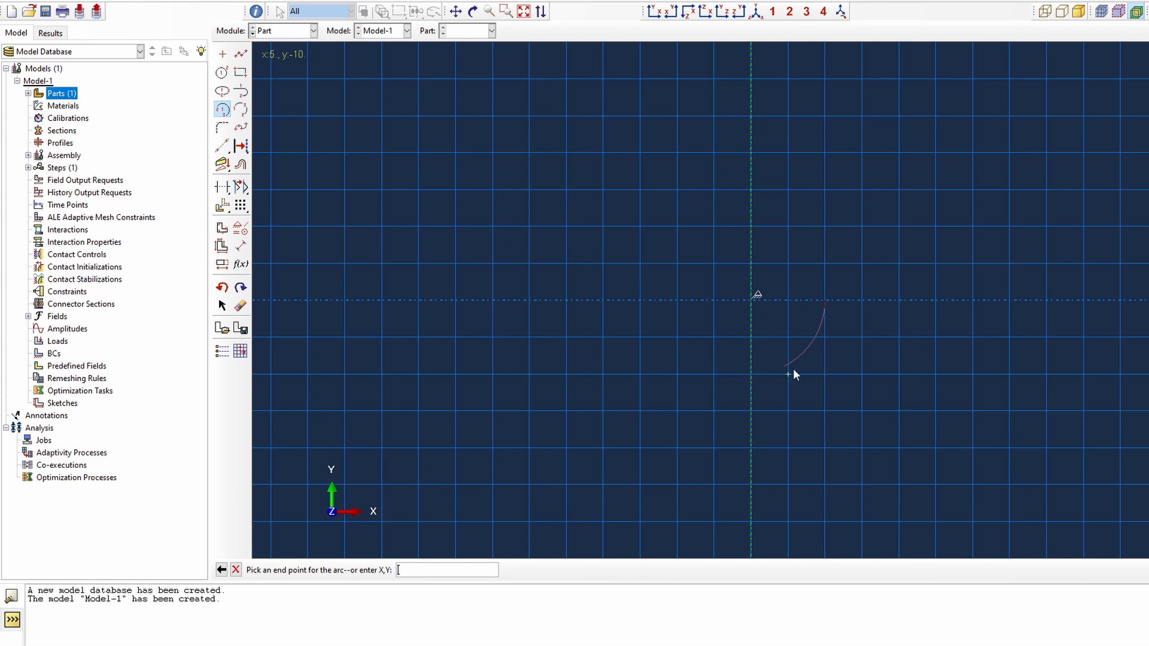
click(753, 373)
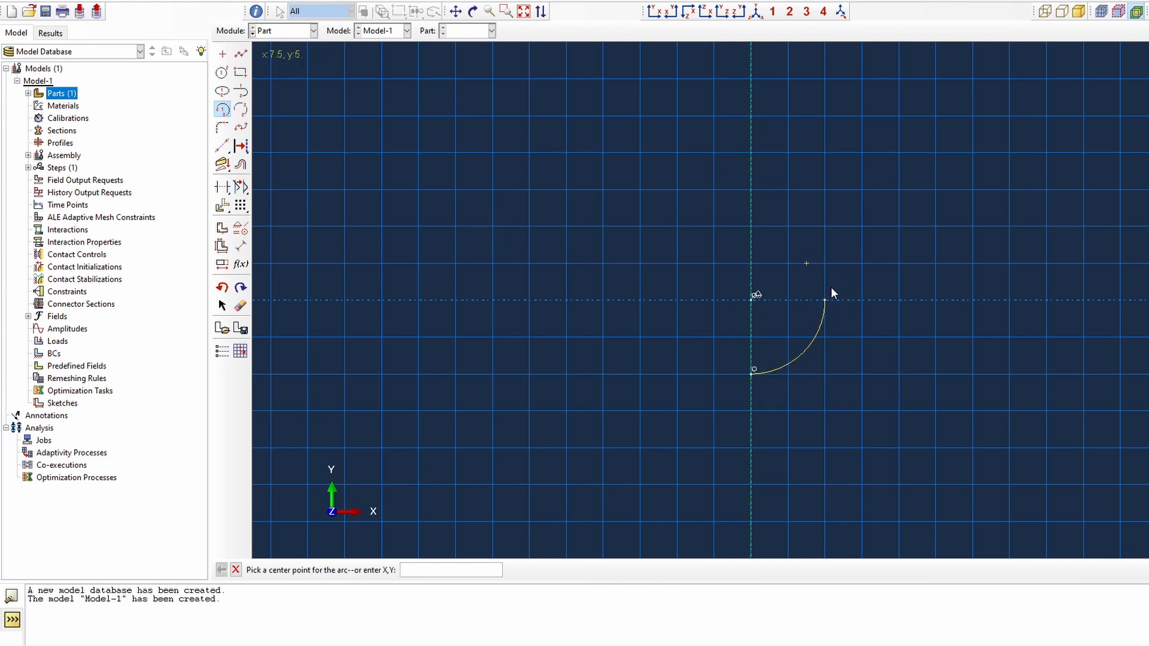
Add the upper quarter arc centered at the origin, from 10,0 up to 0,10, completing the semicircle
click(751, 300)
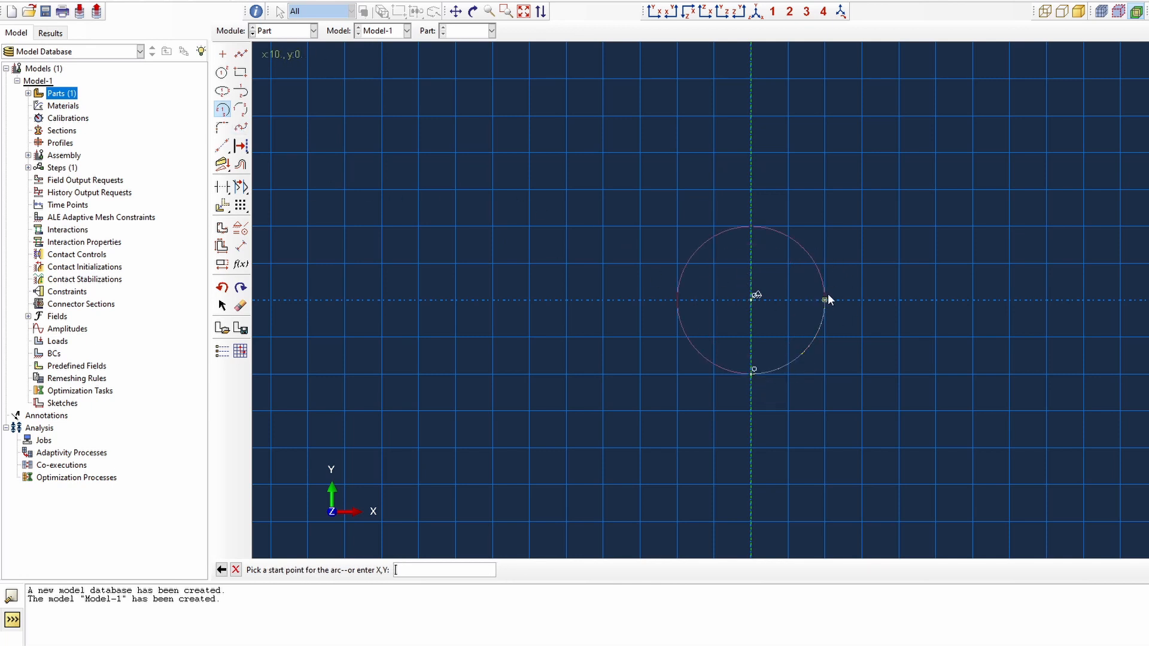
click(824, 299)
click(755, 225)
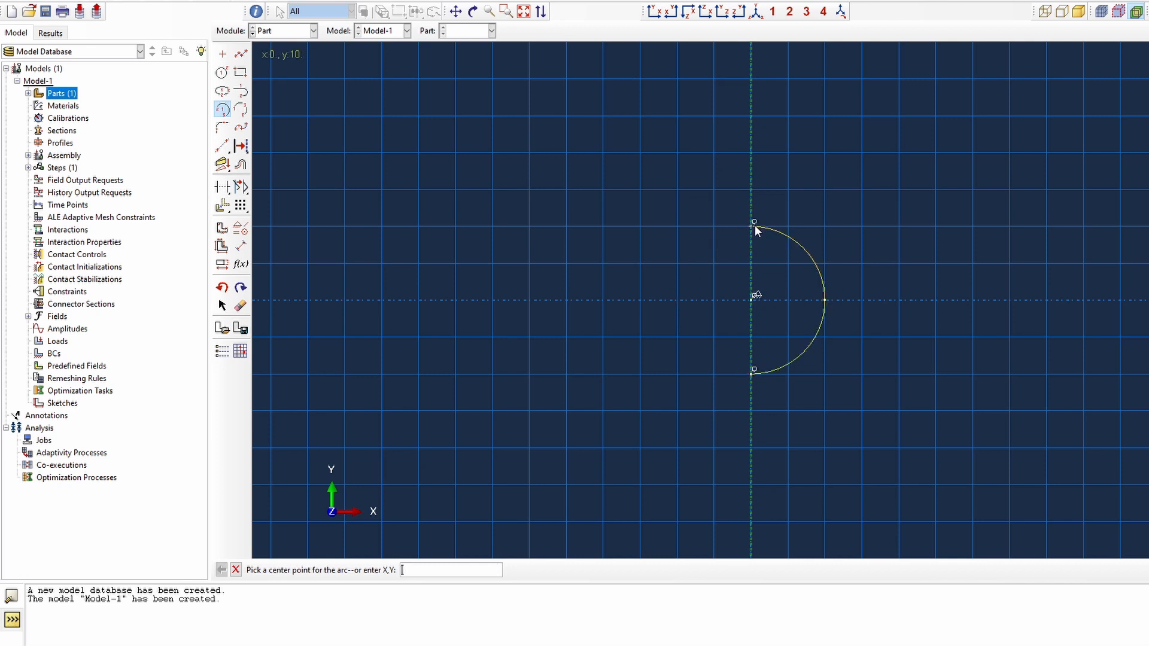
right_click(756, 225)
click(784, 282)
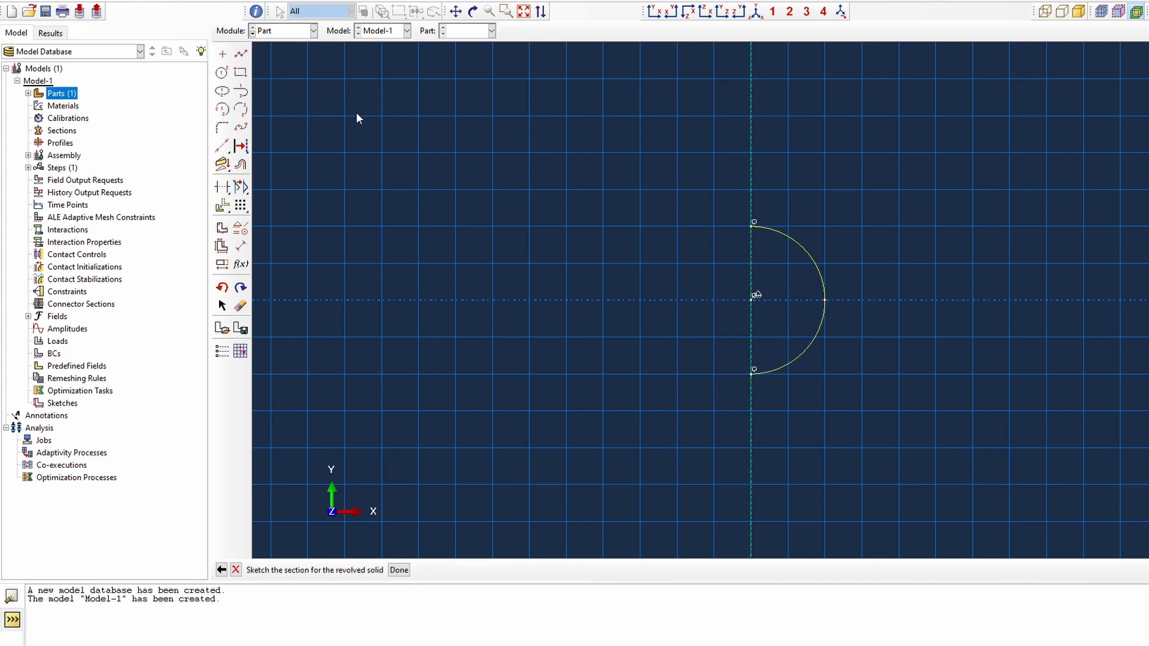
Close the semicircle with a straight line along the revolution axis from 0,10 to 0,-10
click(240, 56)
click(752, 240)
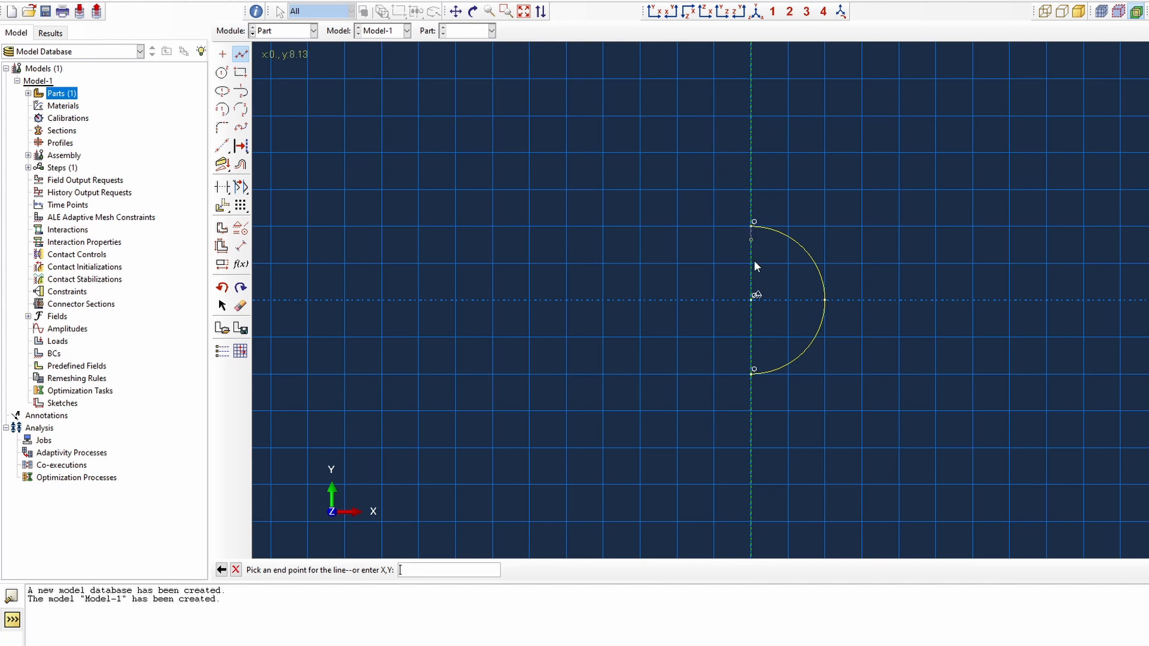
click(751, 374)
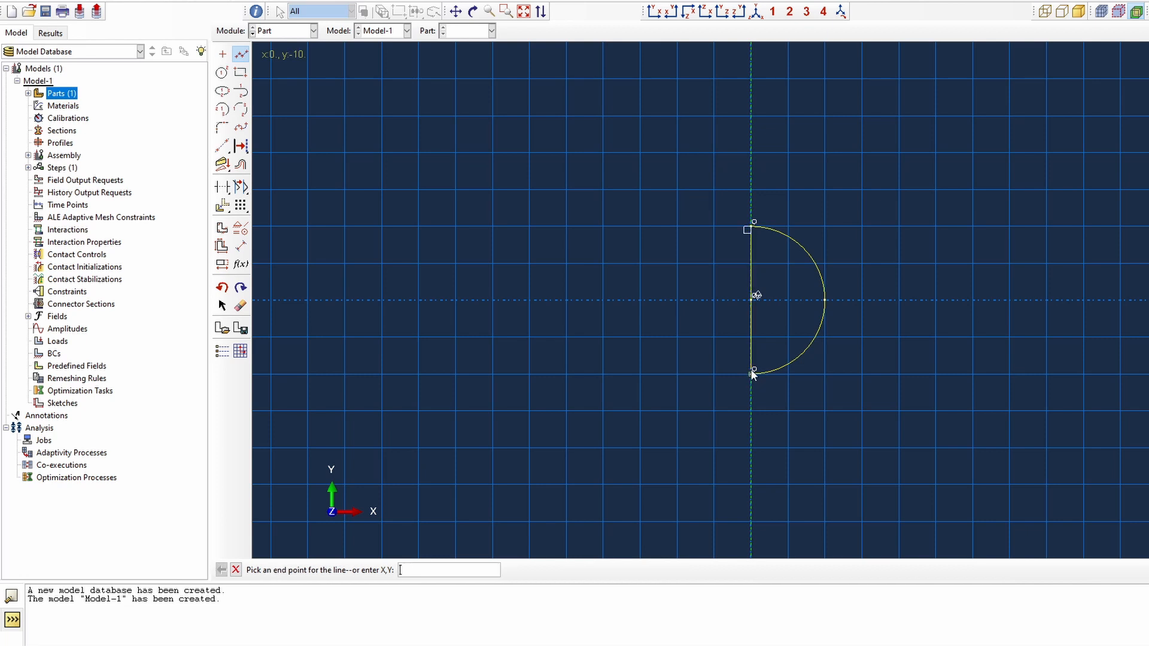
click(240, 54)
Finish the sketch and revolve the semicircle a full turn about the axis to form a solid sphere
right_click(627, 280)
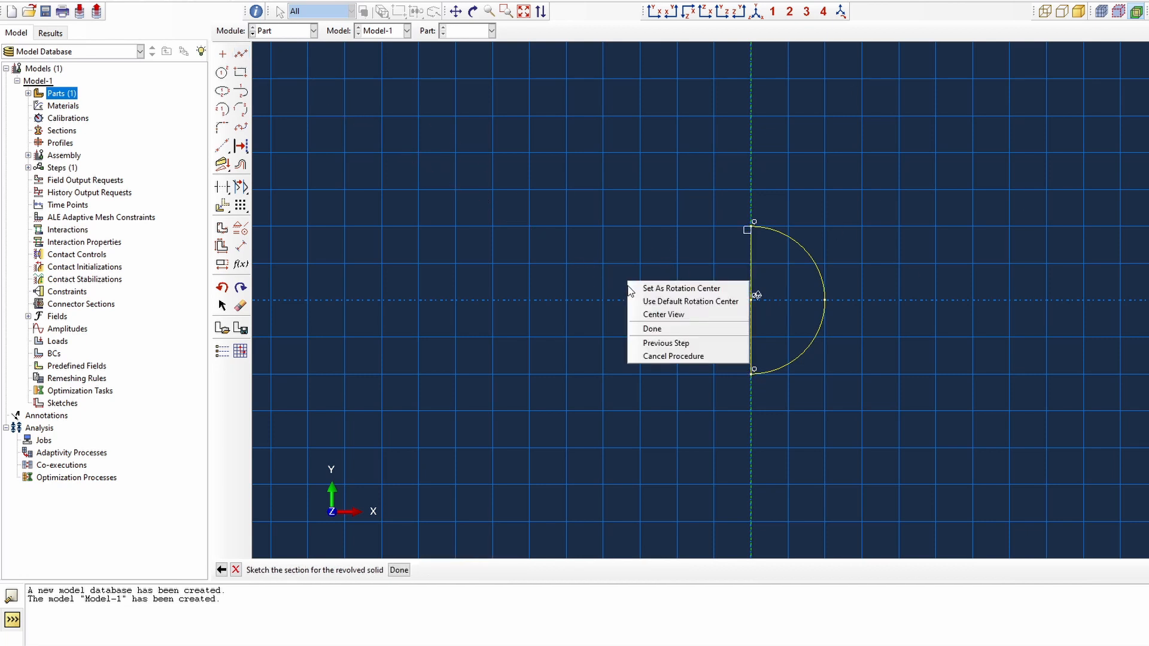
click(674, 326)
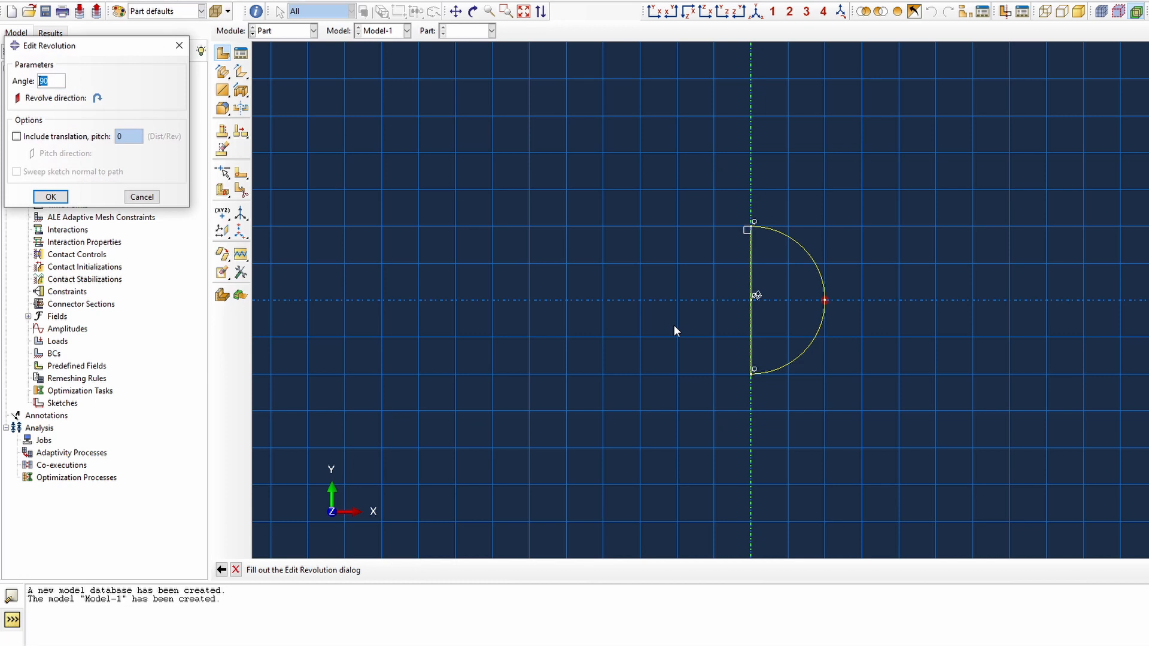
key(Return)
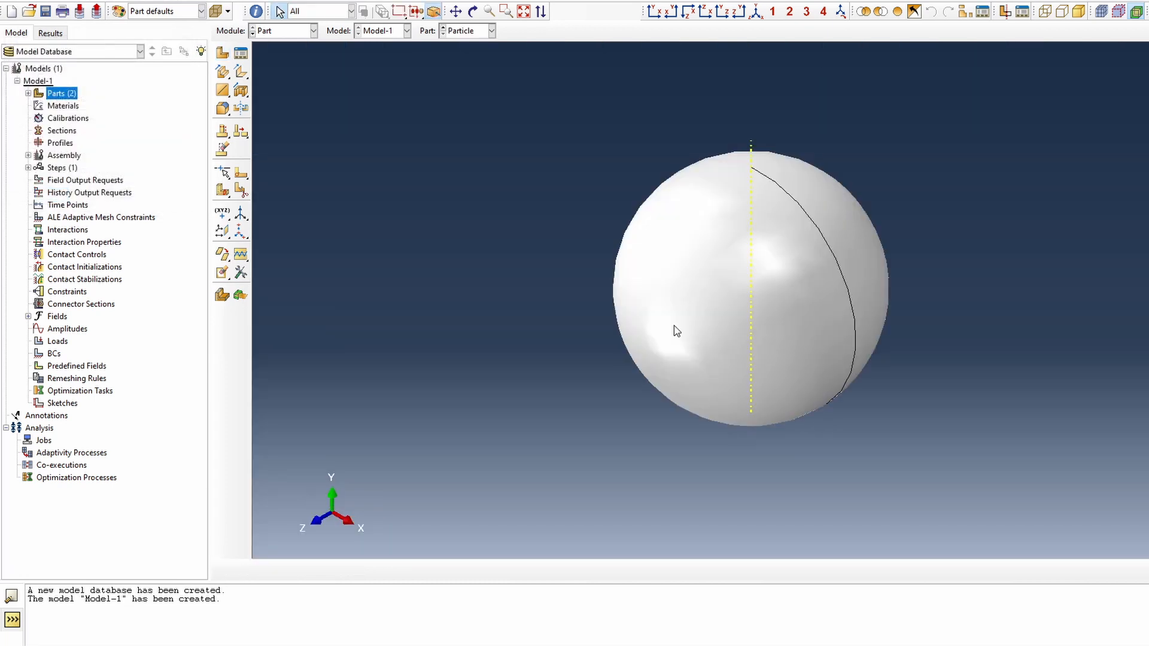
scroll(830, 359, up, 2)
ctrl+alt+drag(831, 359, 631, 349)
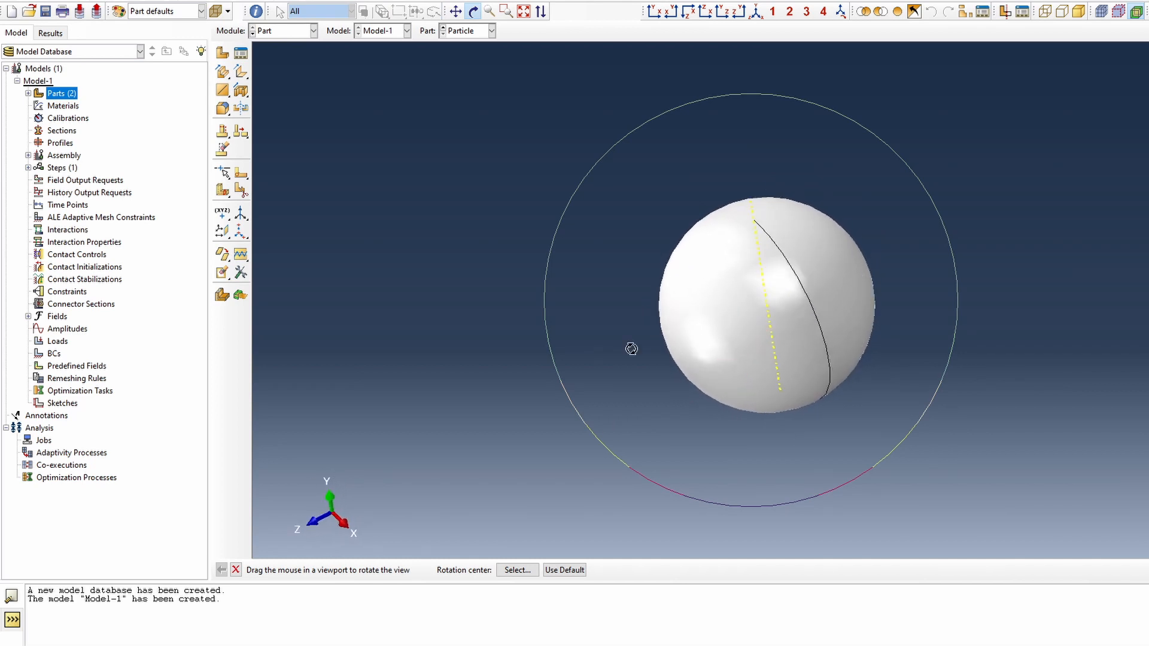
right_click(546, 293)
click(641, 383)
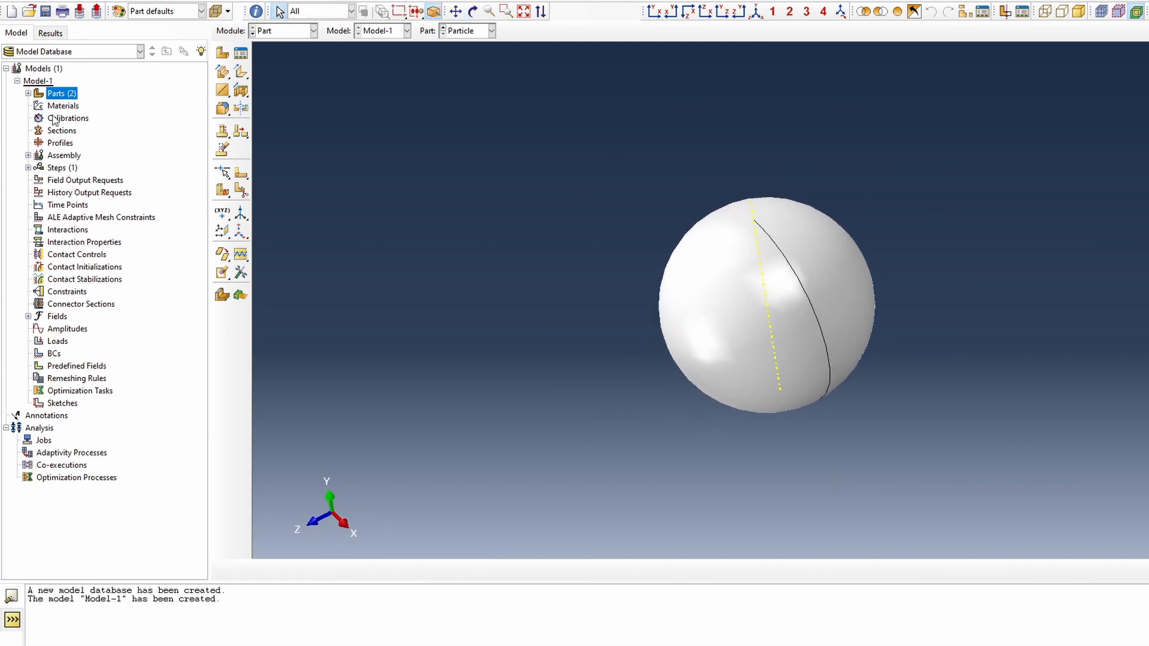
Create a material named aluminium and add an Elastic behavior to it
click(27, 94)
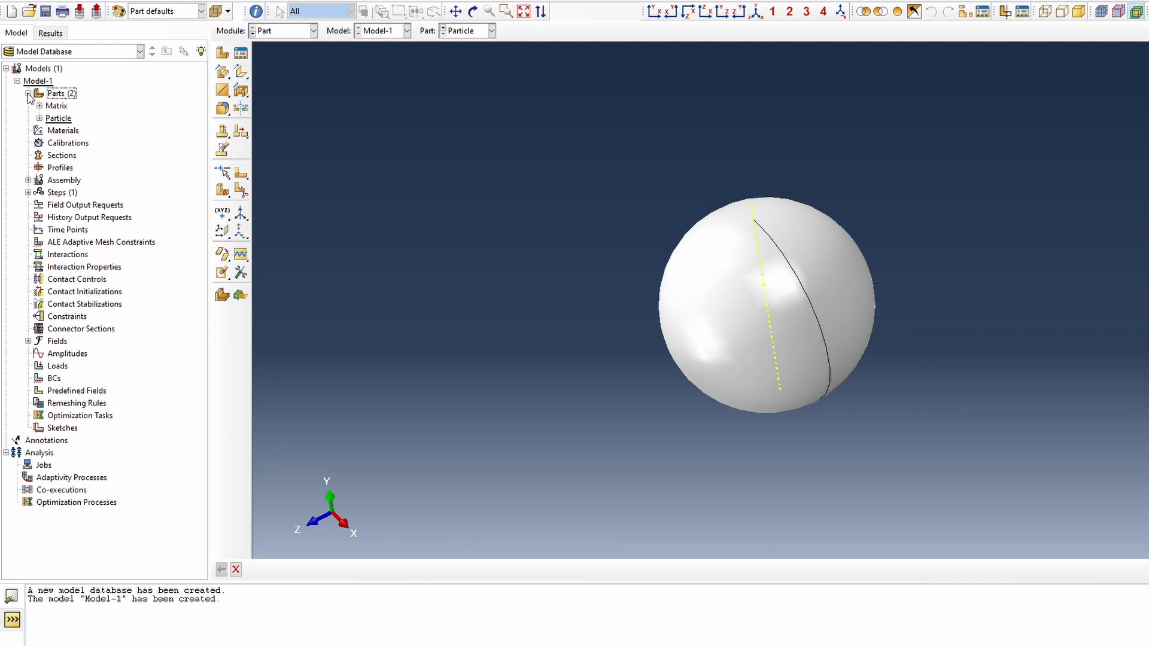
double_click(60, 131)
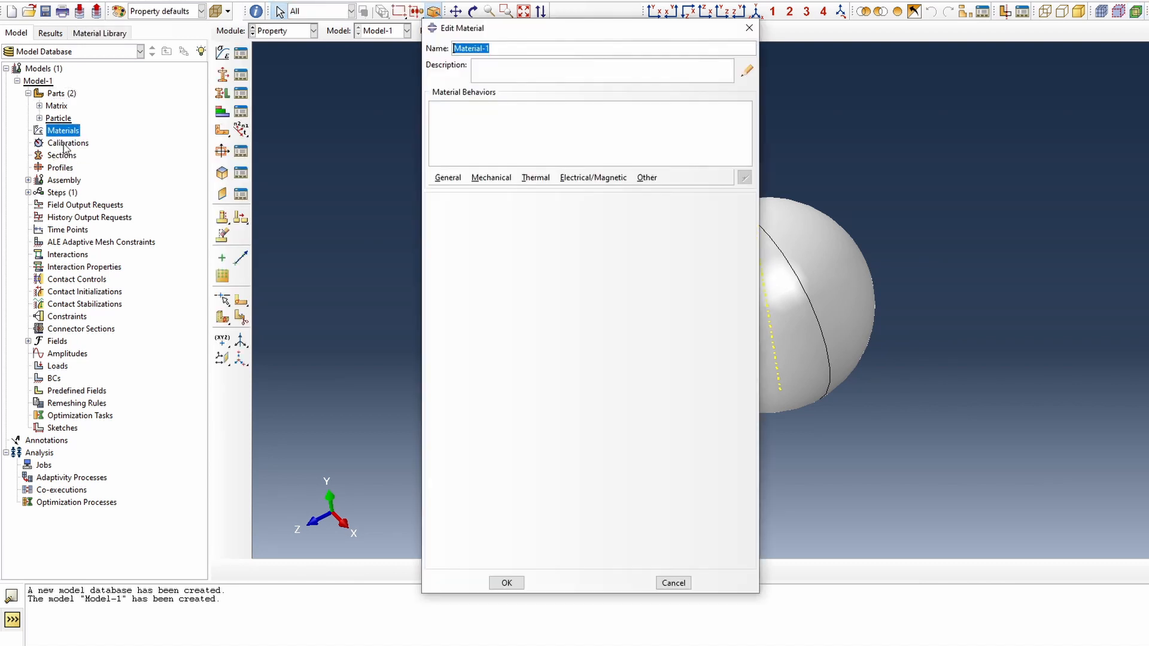
text(aluminium)
click(492, 178)
mouse_move(520, 198)
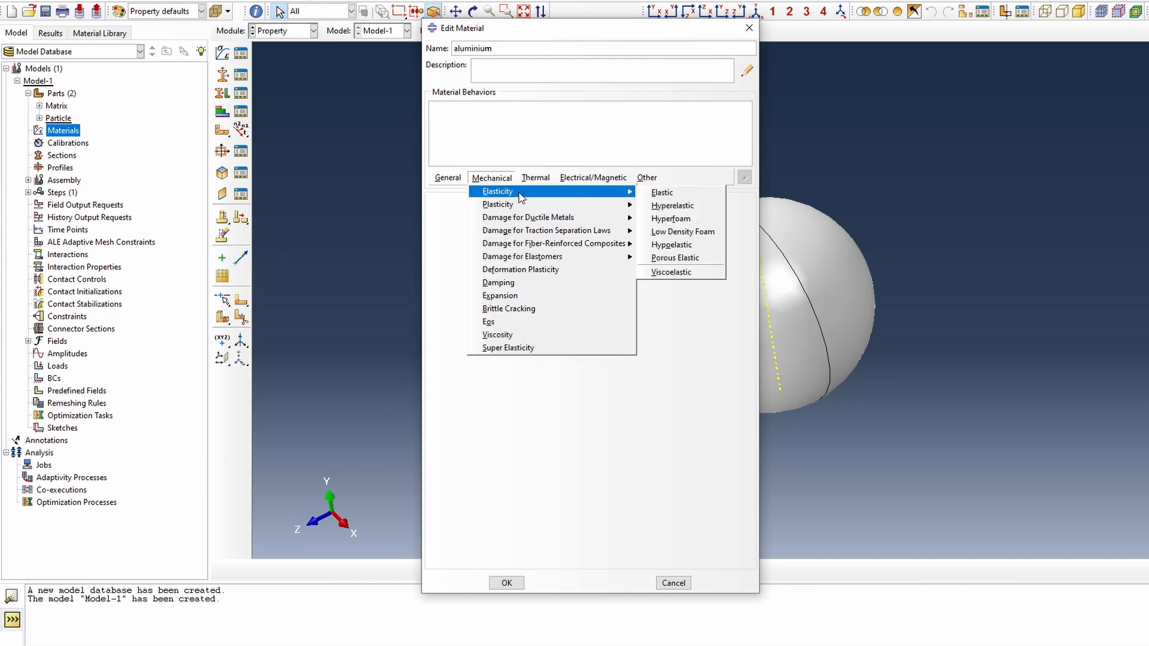
click(662, 192)
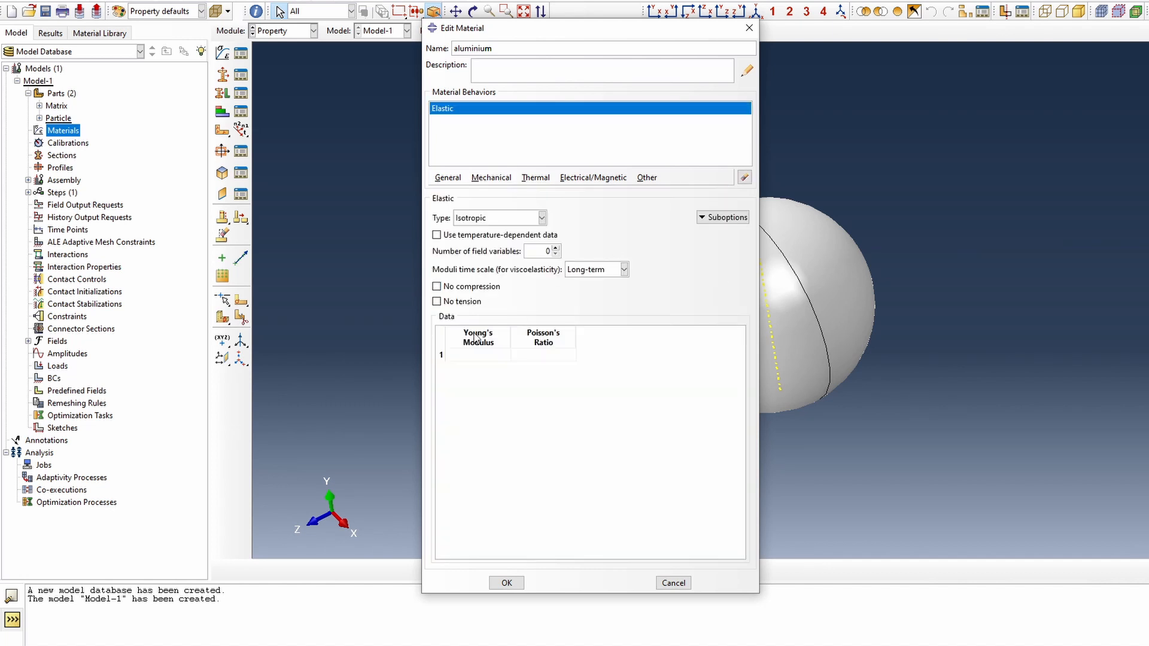
Set the aluminium's isotropic elastic data to Young's modulus 75e9 and Poisson's ratio 0.3
click(488, 357)
text(75e9)
key(Tab)
text(0)
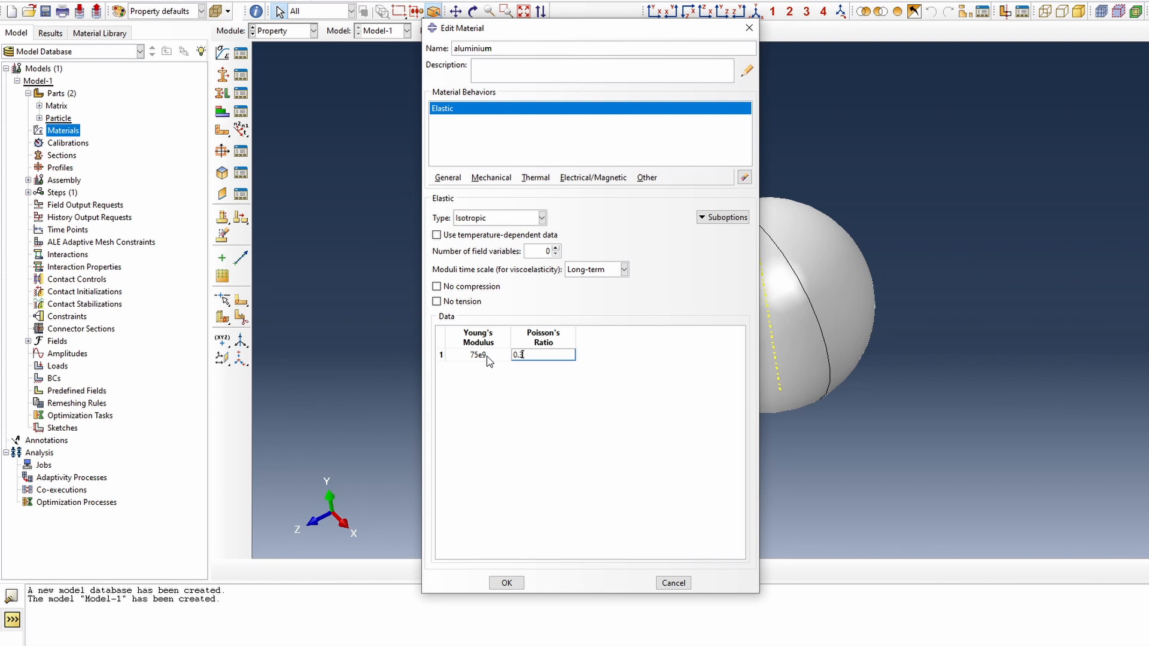
text(.3)
Add a Plastic behavior to aluminium with yield stress 250e6 at plastic strain 0, and save the material
click(491, 178)
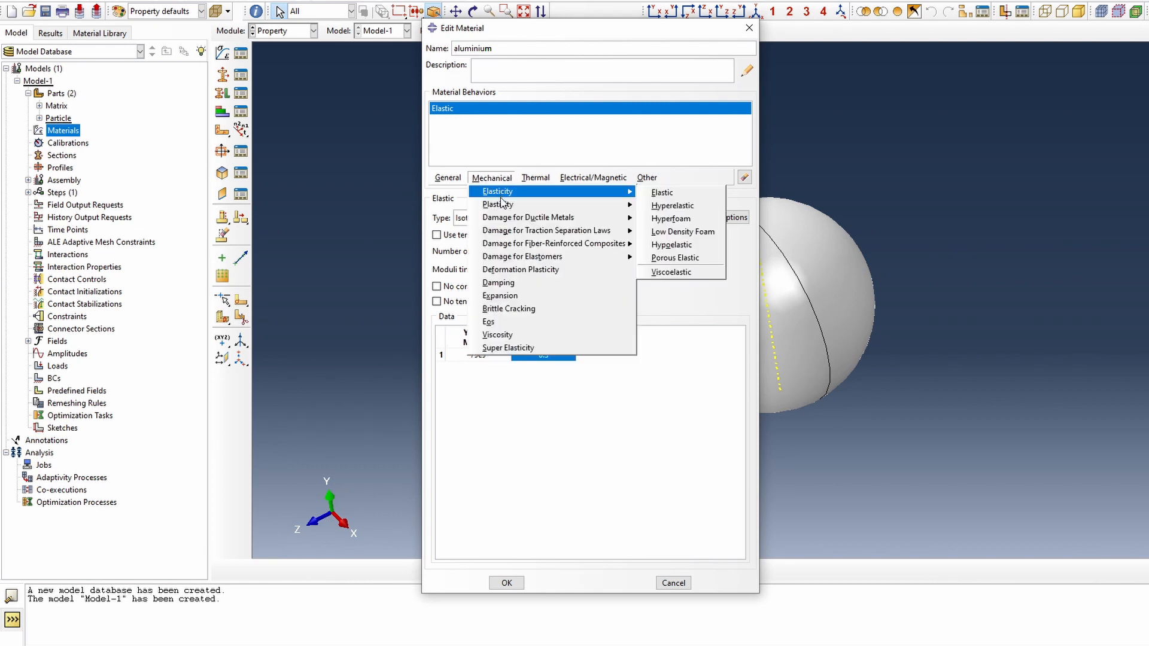
mouse_move(502, 204)
click(659, 205)
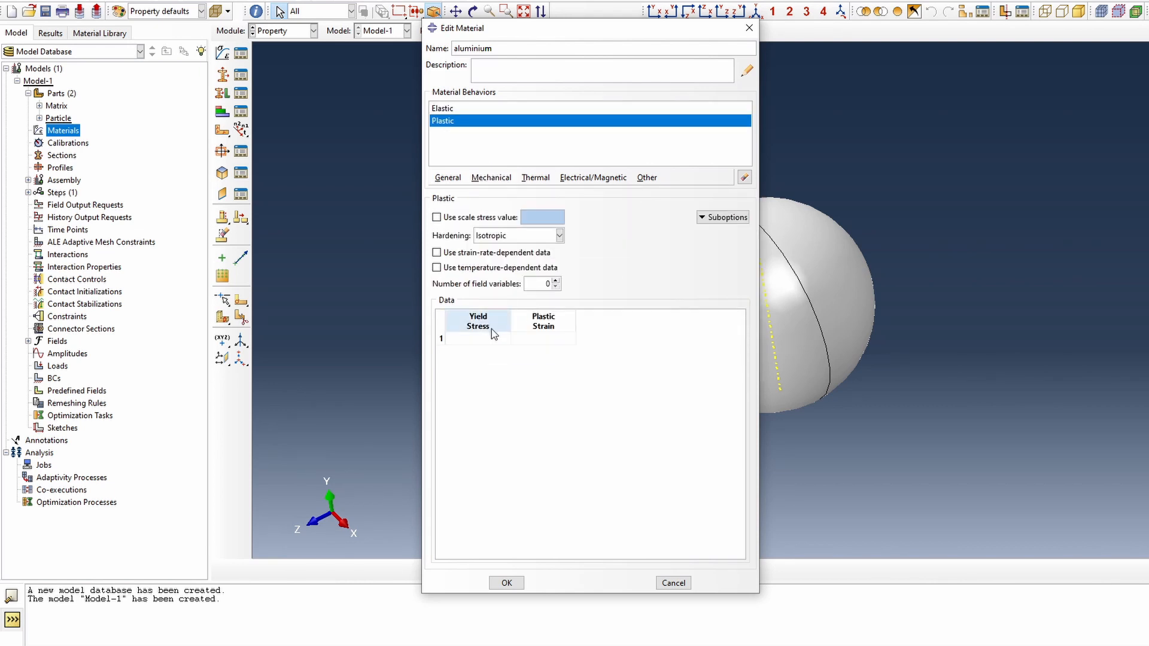
click(482, 338)
text(250e)
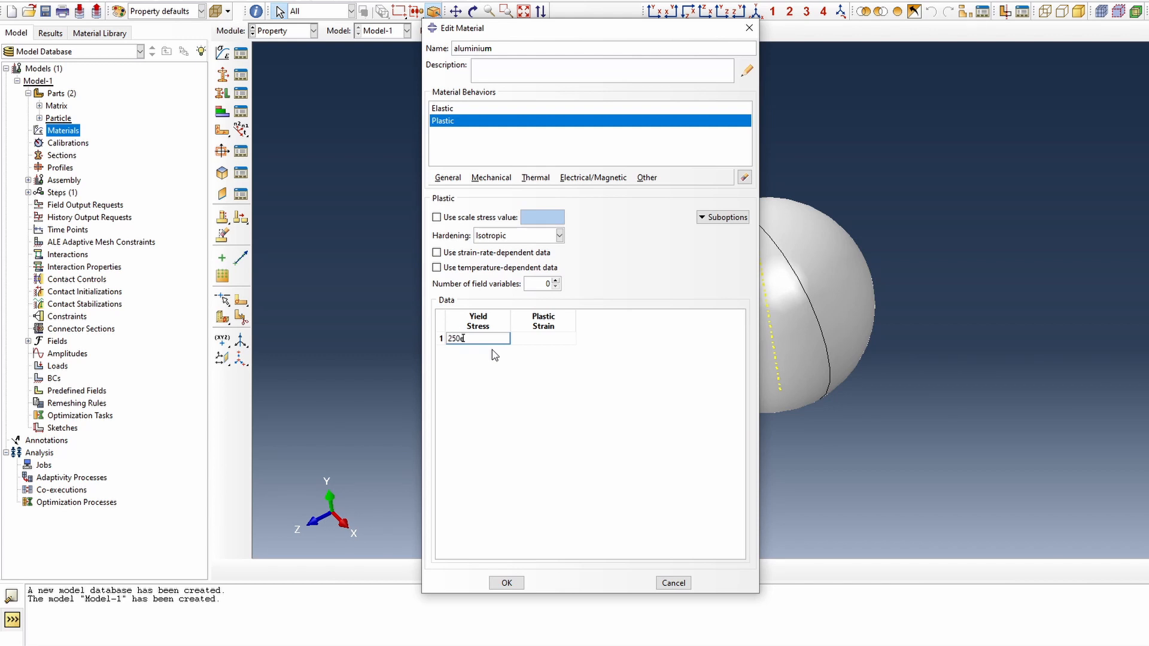
text(6)
key(Tab)
text(0)
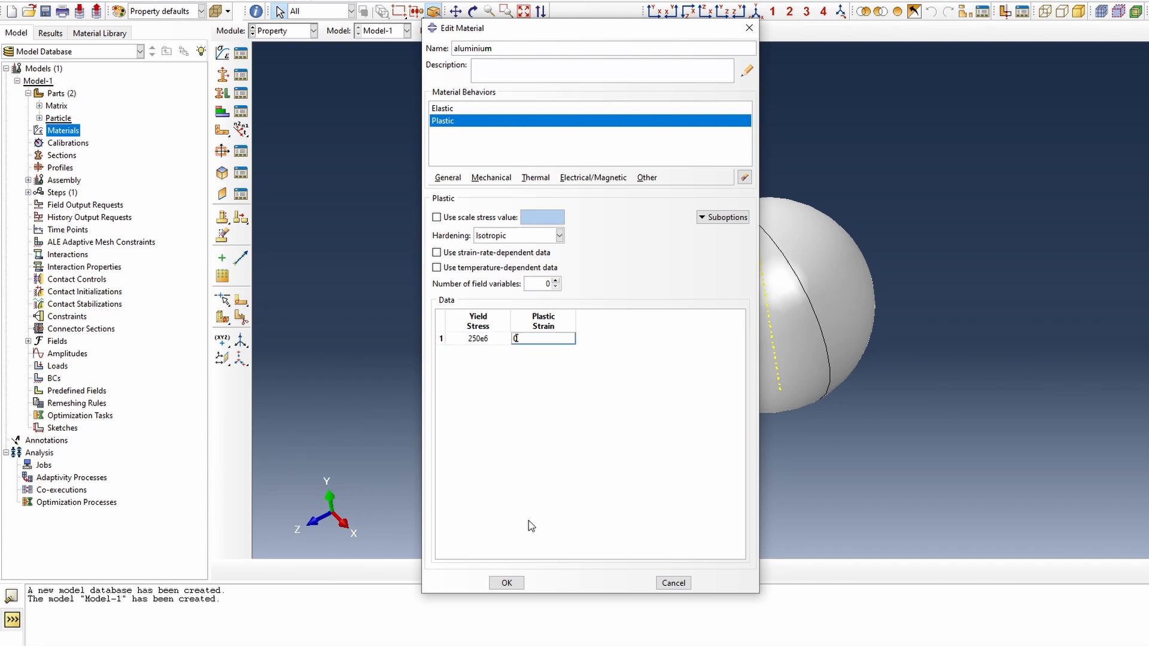
click(506, 582)
Create a material named SiliconCarbide and add an Elastic behavior to it
double_click(64, 131)
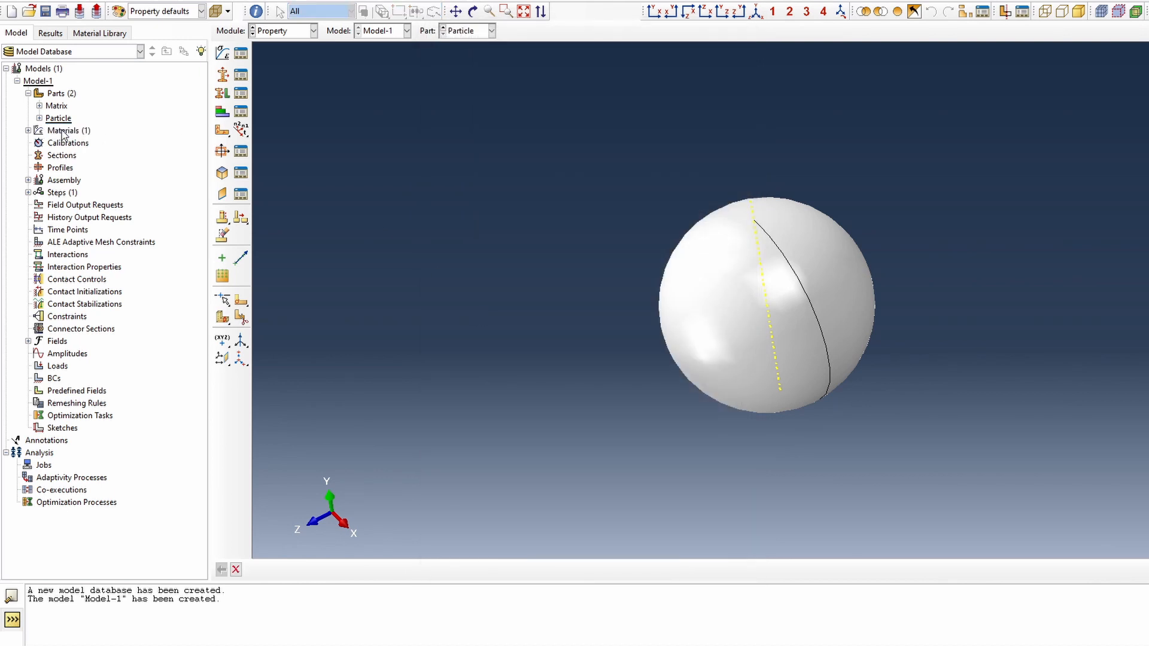
text(SiliconCarbide)
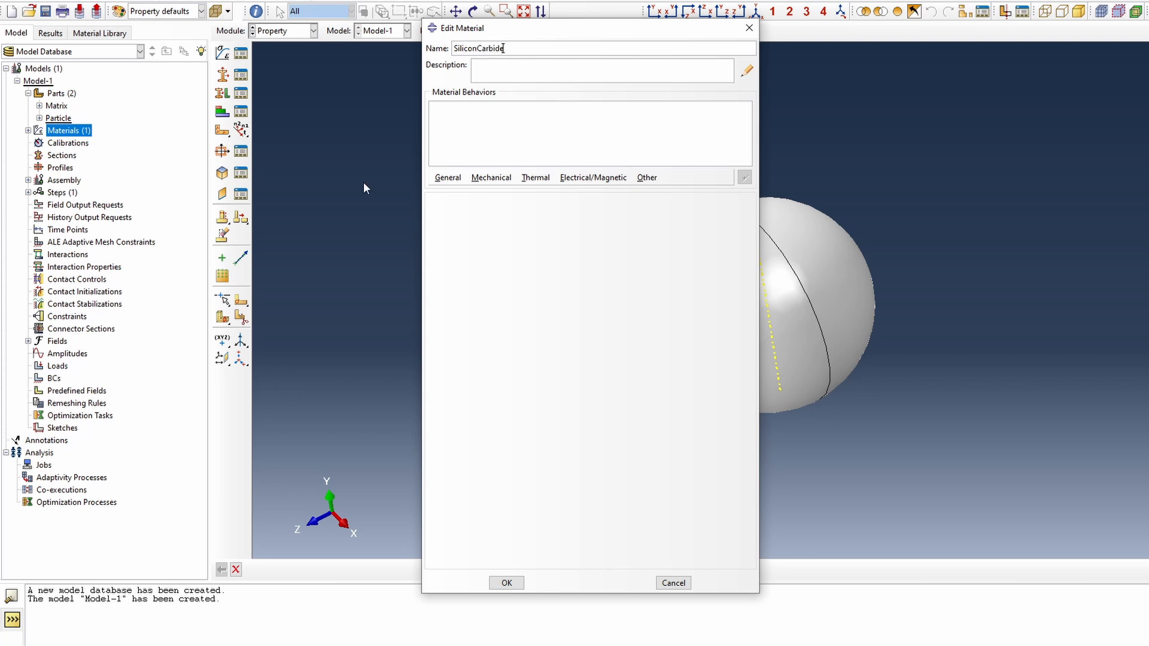
click(492, 178)
mouse_move(517, 193)
click(662, 192)
Set SiliconCarbide's isotropic Young's modulus to 410e9, fill in its Poisson's ratio, and save the material
text(410)
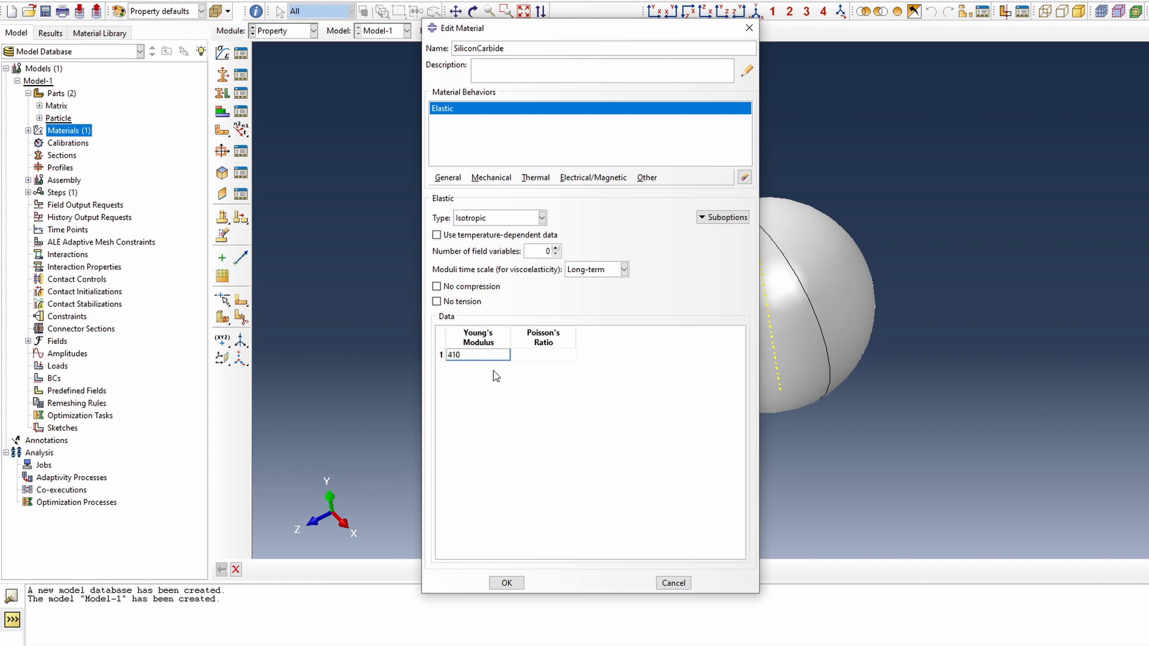
text(e9)
key(Tab)
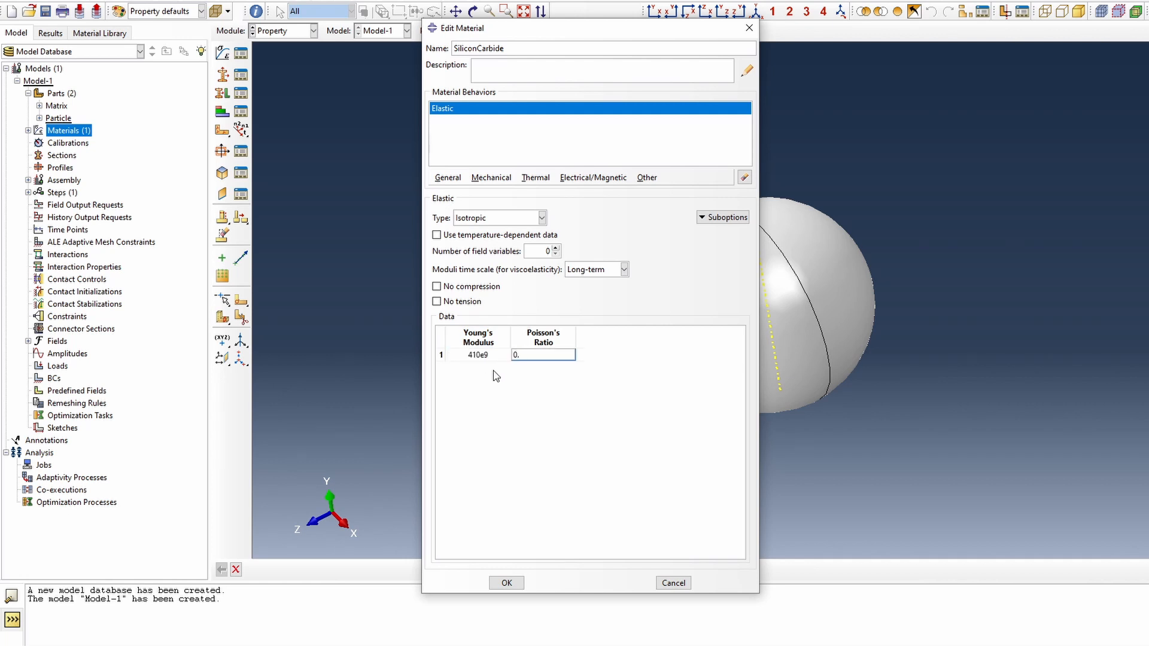
click(506, 583)
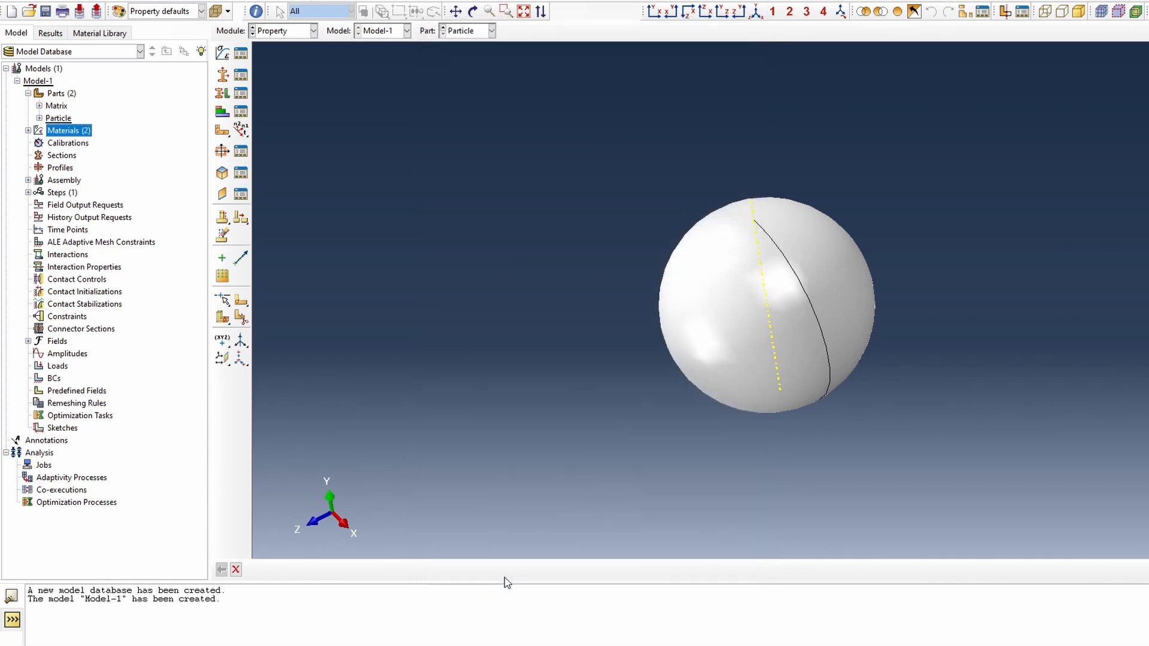
Create a solid, homogeneous section named alumSection that uses the aluminium material
double_click(60, 155)
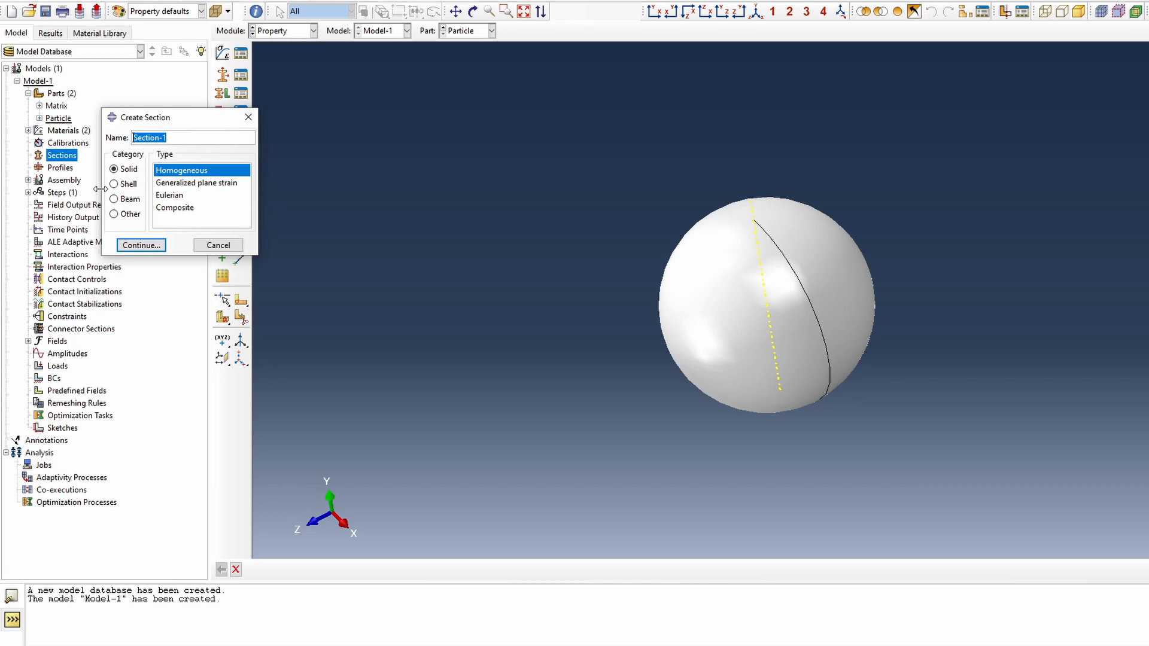
text(am)
click(141, 245)
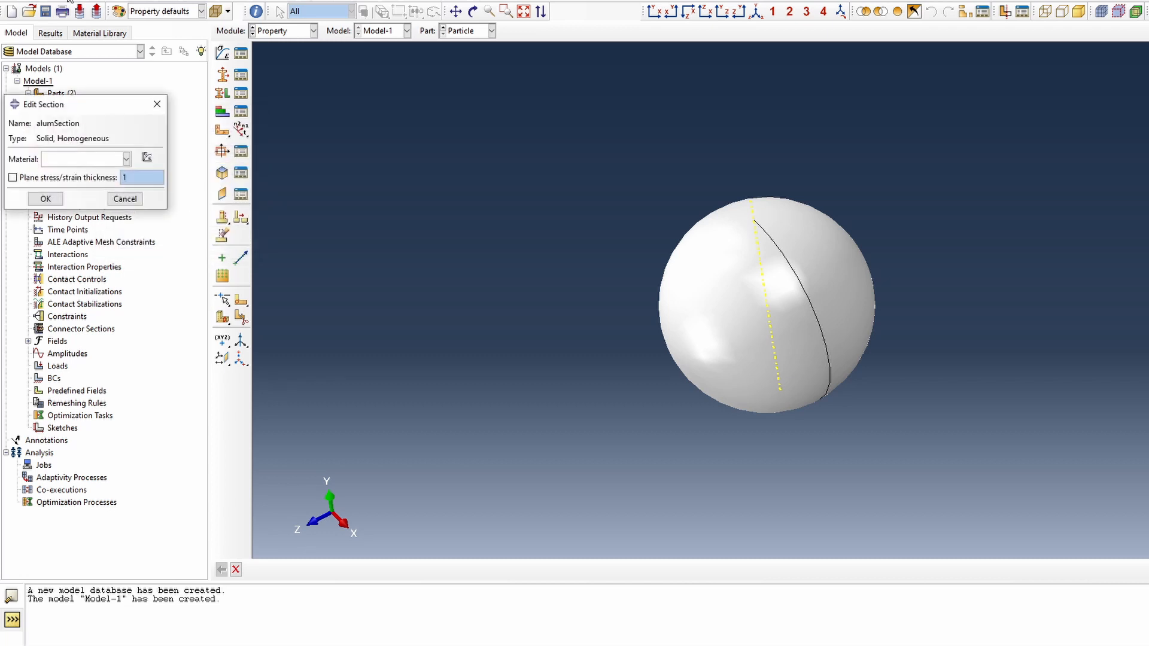
click(87, 159)
click(65, 186)
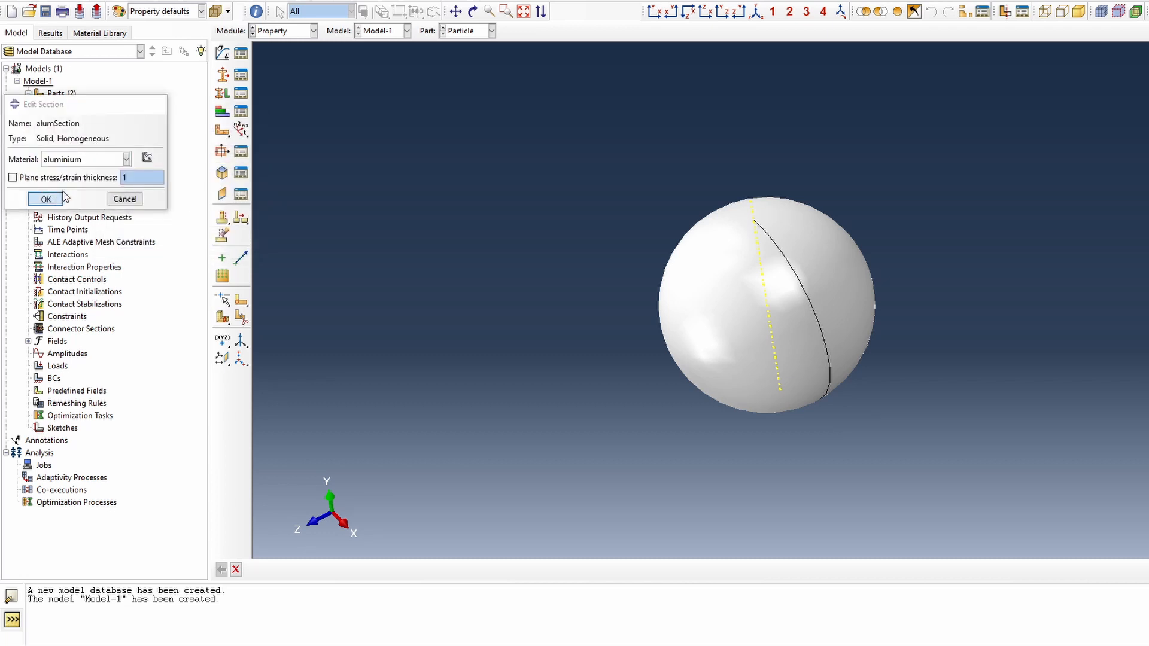
click(45, 199)
Create a solid, homogeneous section named SiCSection that uses the SiliconCarbide material
double_click(67, 155)
text(s)
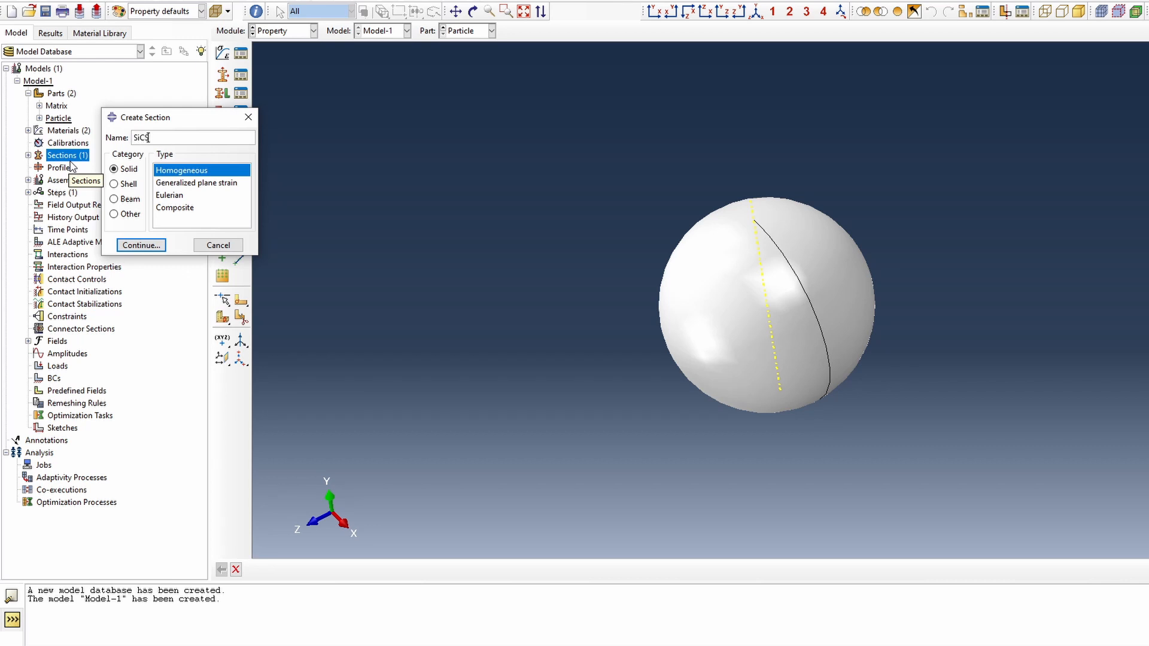
key(Return)
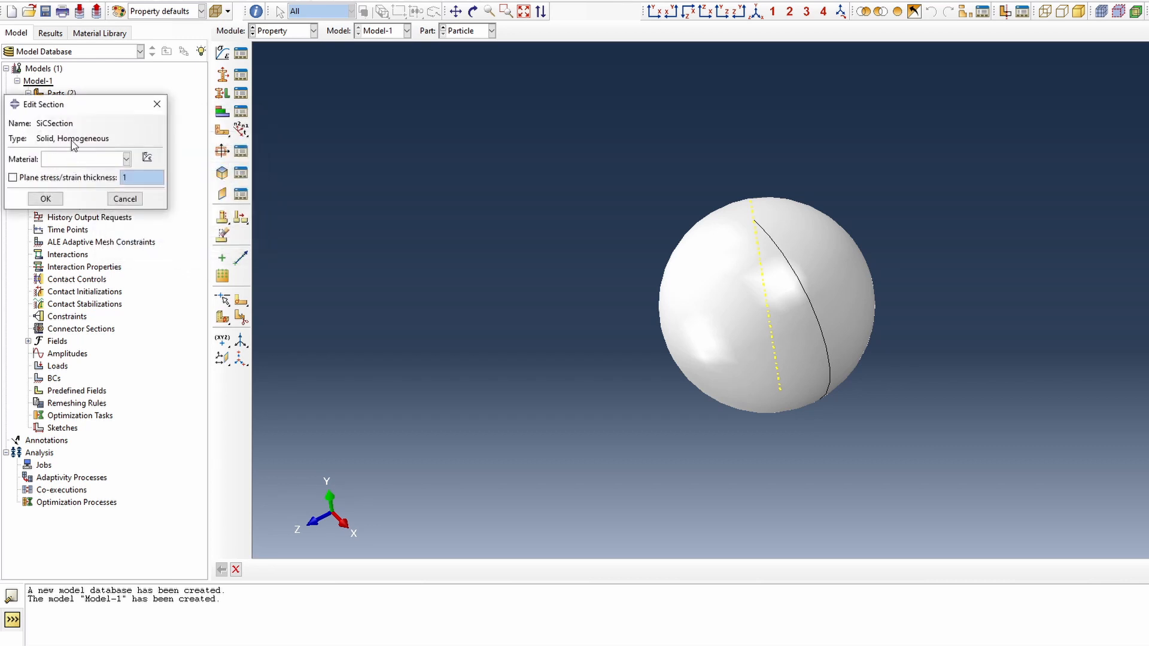
click(96, 159)
click(69, 175)
click(45, 199)
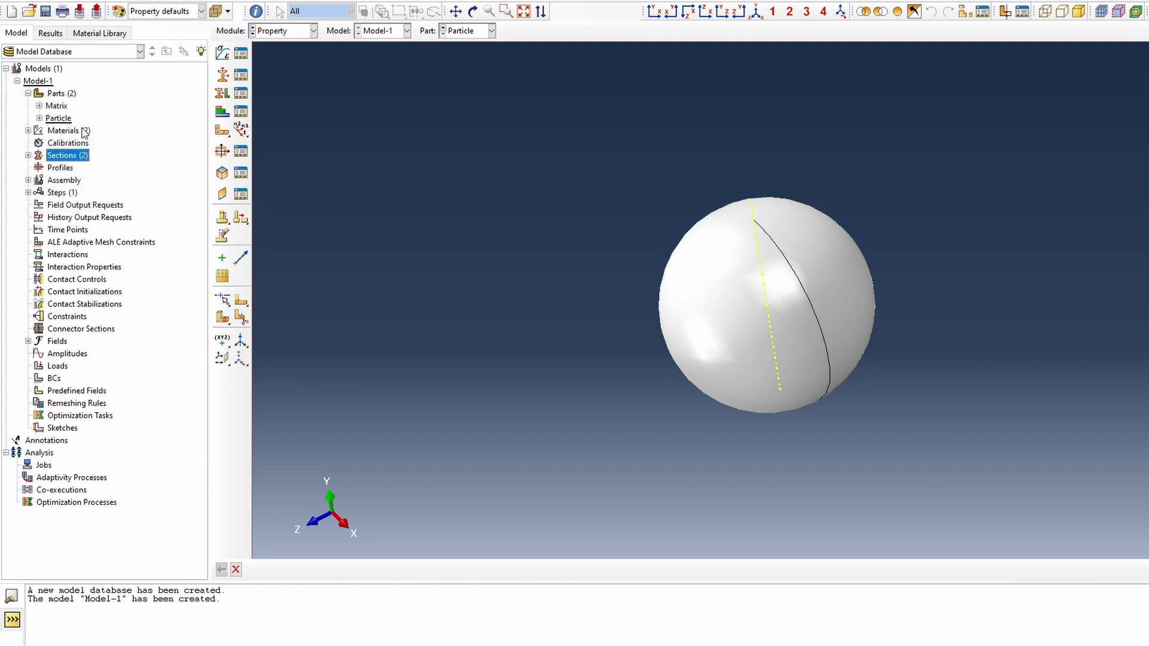
Assign SiCSection to the whole sphere of the Particle part, creating a set for the region
click(38, 118)
double_click(96, 192)
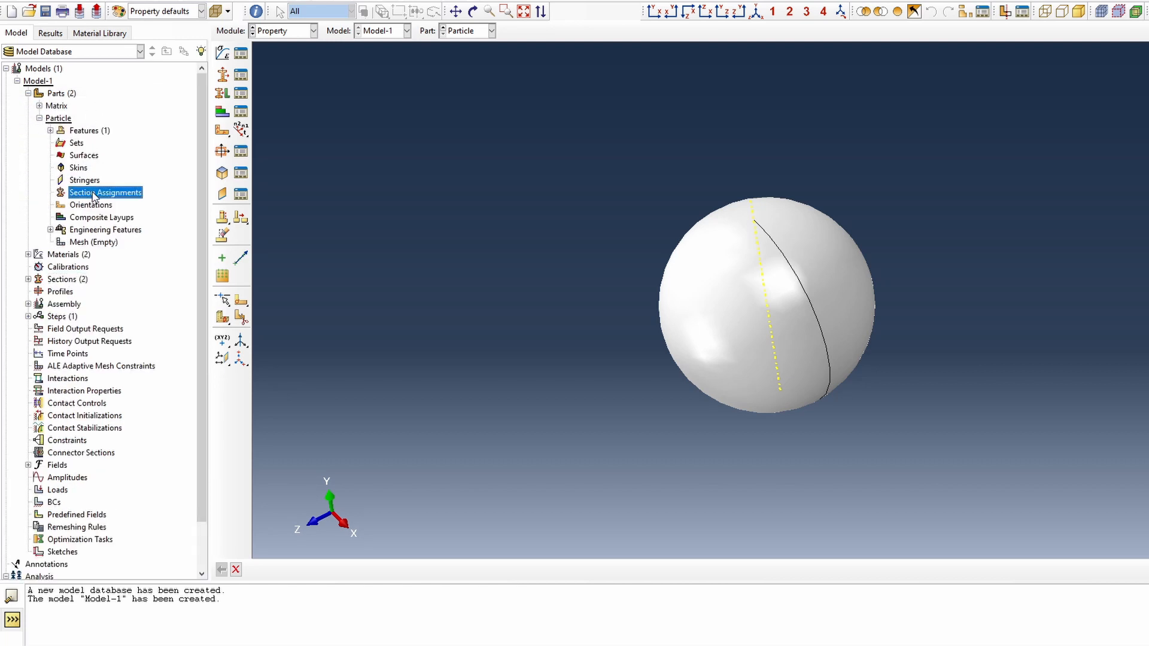
click(687, 290)
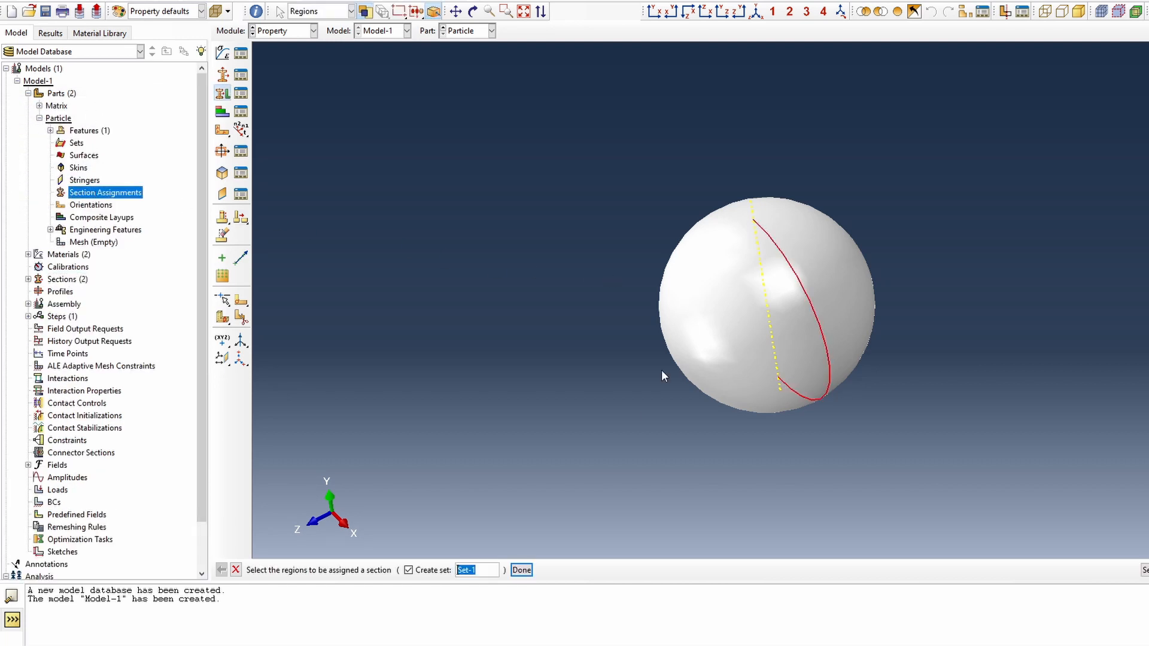
click(521, 569)
click(430, 197)
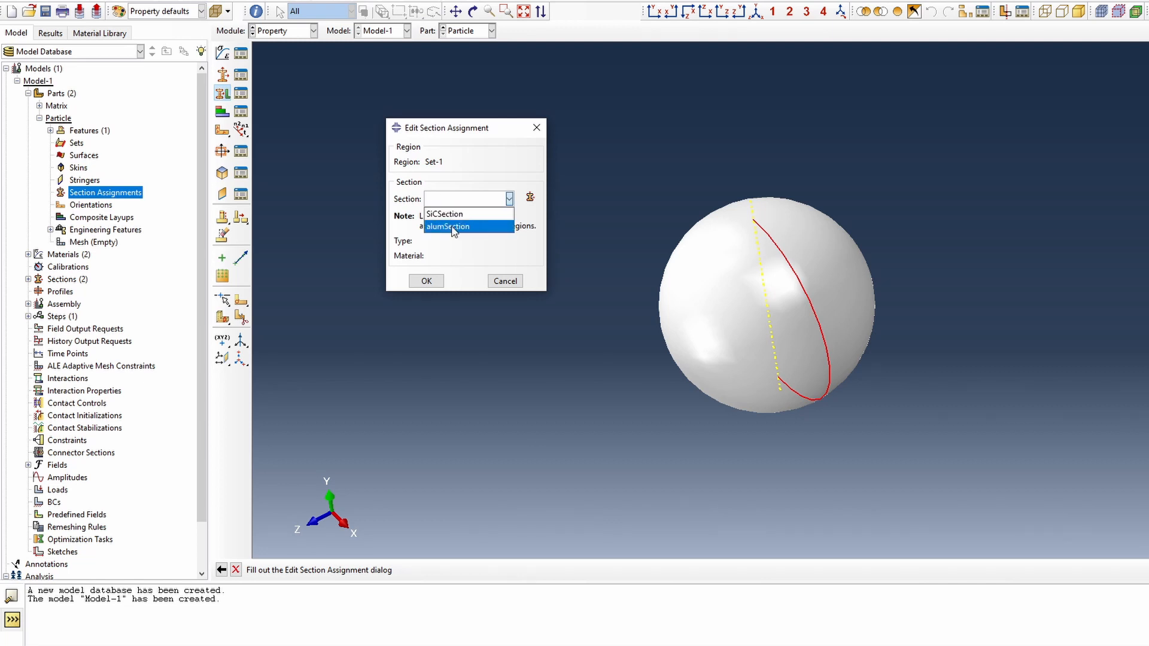
click(454, 214)
click(426, 283)
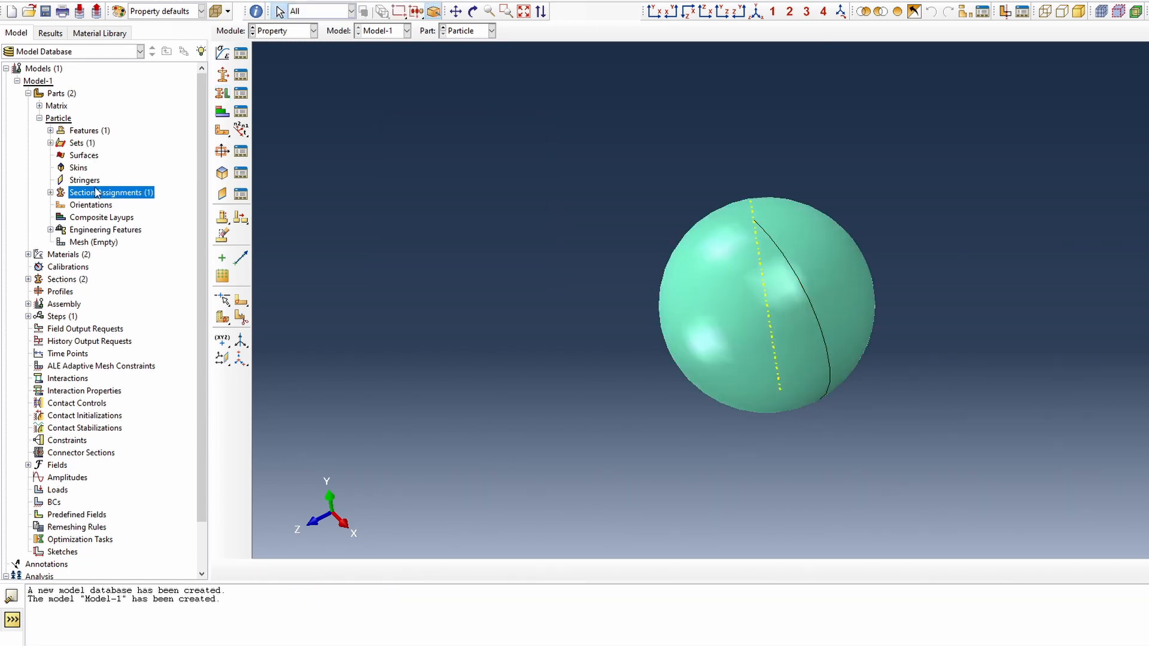
Assign alumSection to the whole cube of the Matrix part, creating a set for the region
click(38, 118)
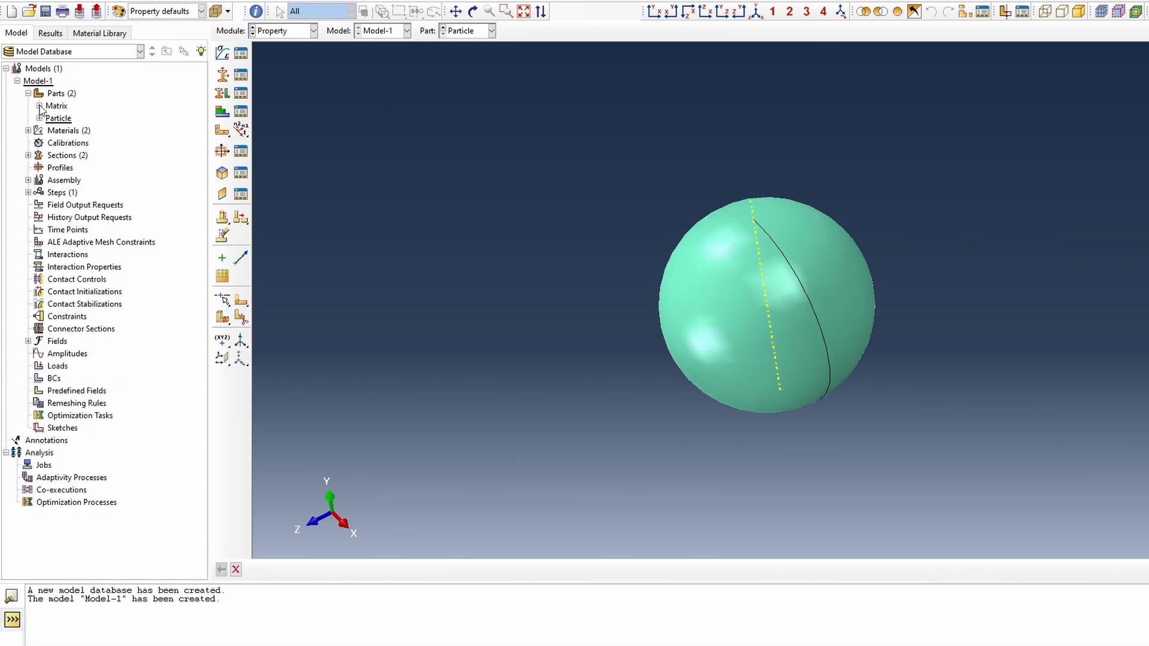
click(39, 105)
double_click(105, 180)
click(563, 242)
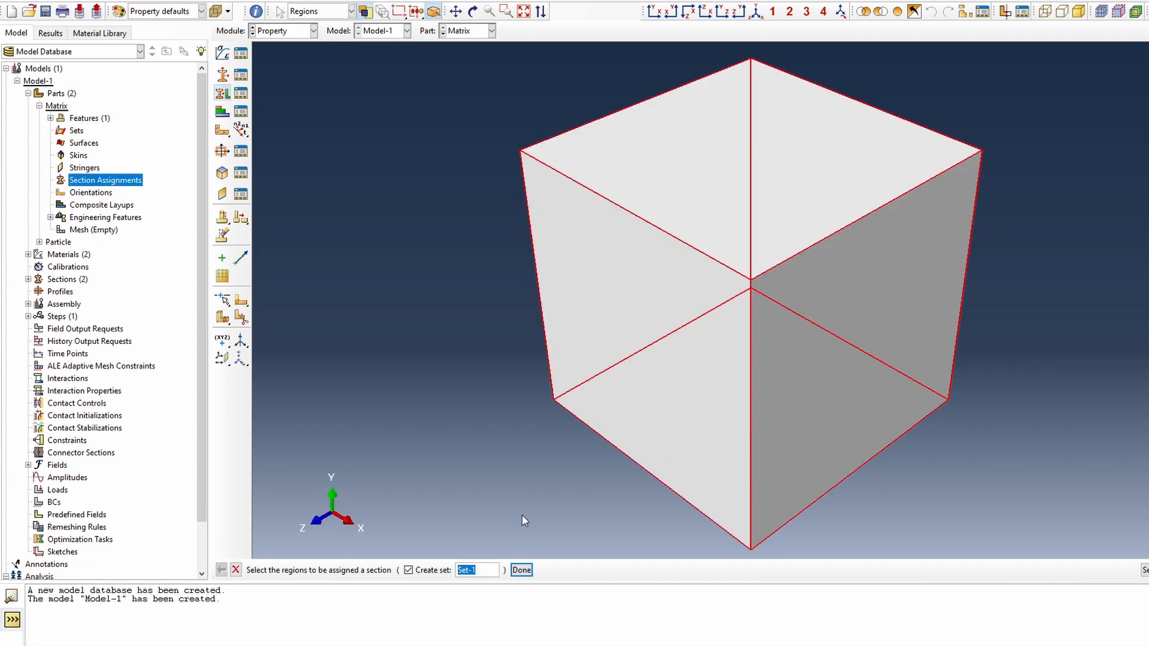
click(521, 569)
click(456, 199)
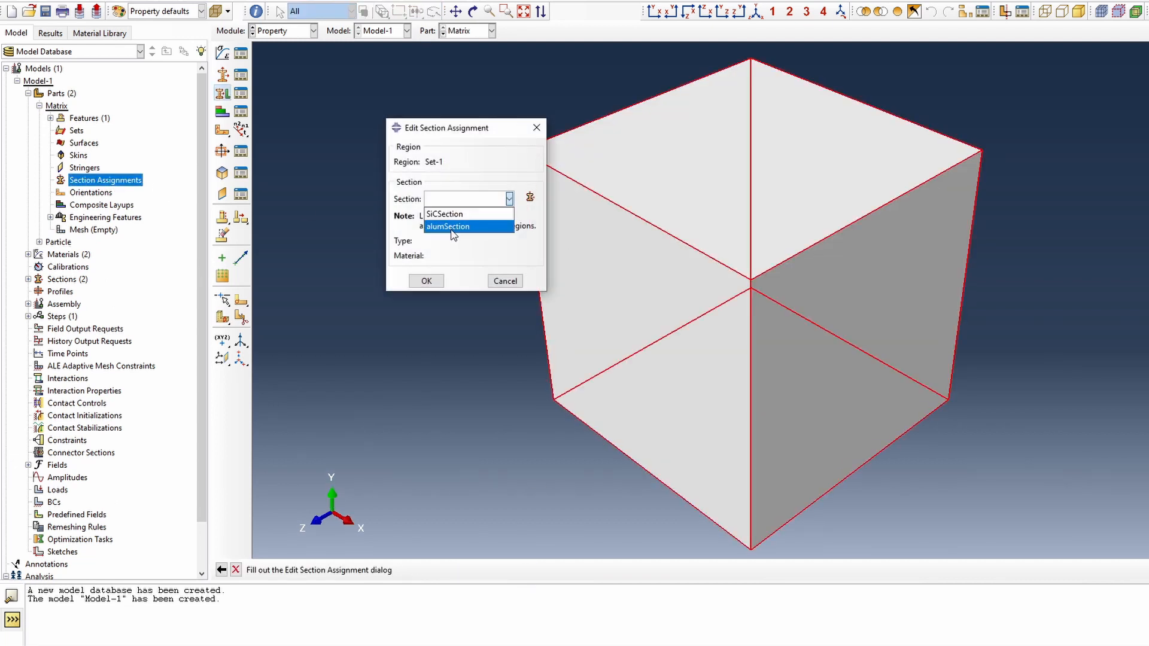
click(457, 226)
click(466, 200)
click(462, 227)
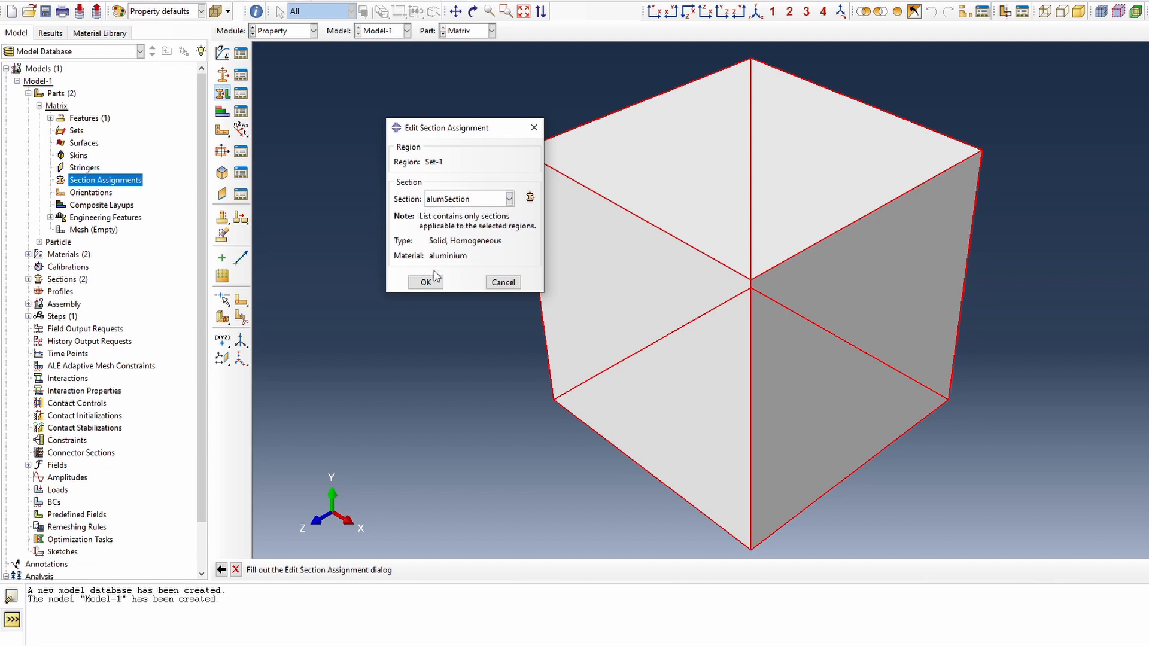
click(425, 282)
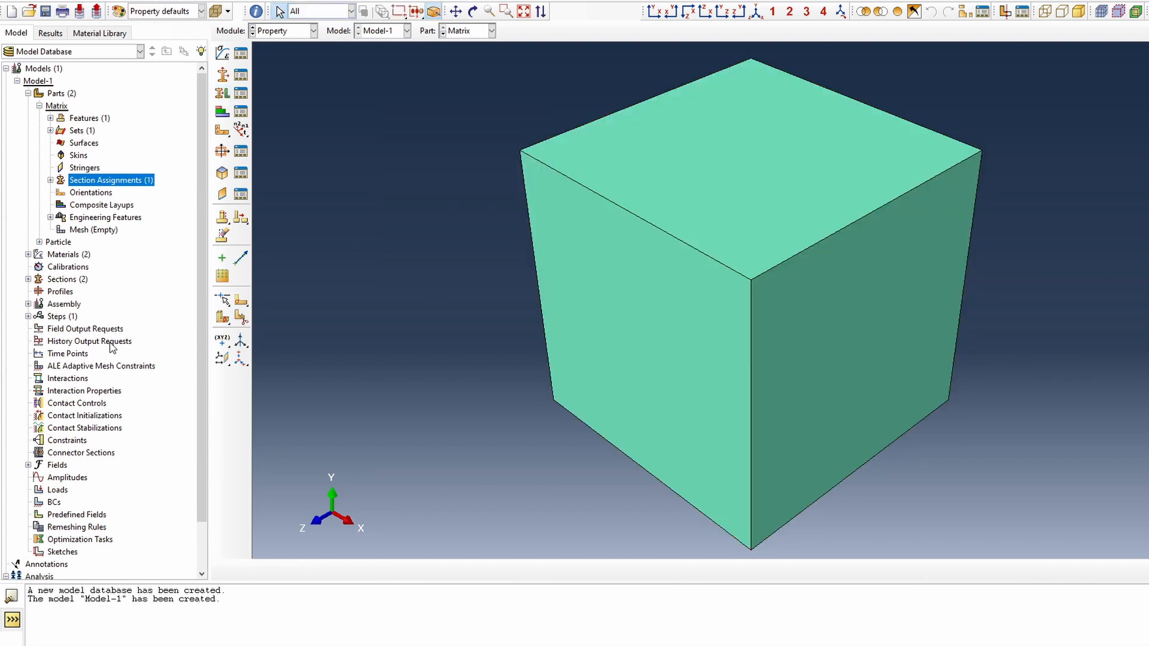
Create dependent instances of both the Matrix and Particle parts in the assembly
scroll(135, 325, down, 2)
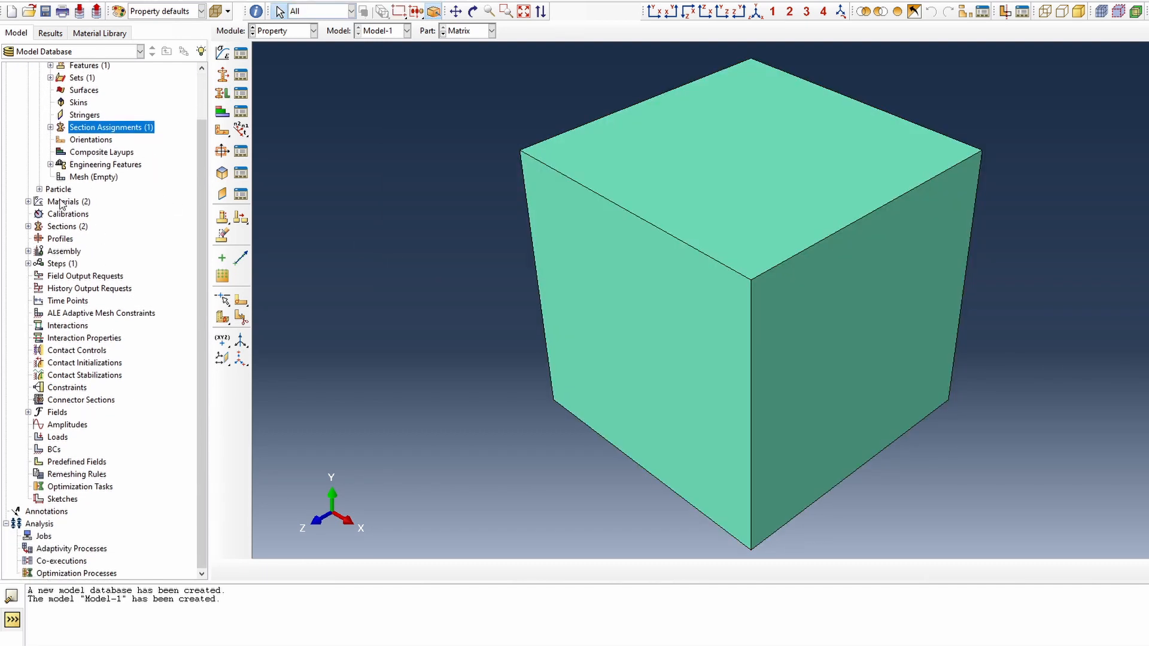
scroll(34, 110, up, 2)
click(40, 105)
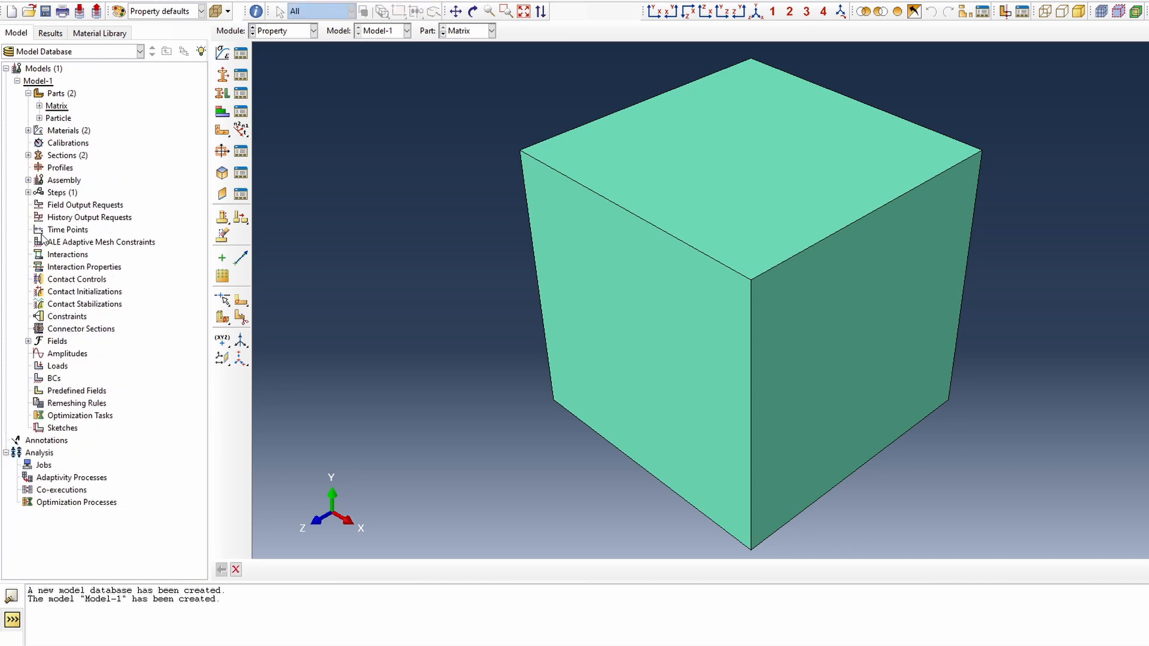
click(28, 180)
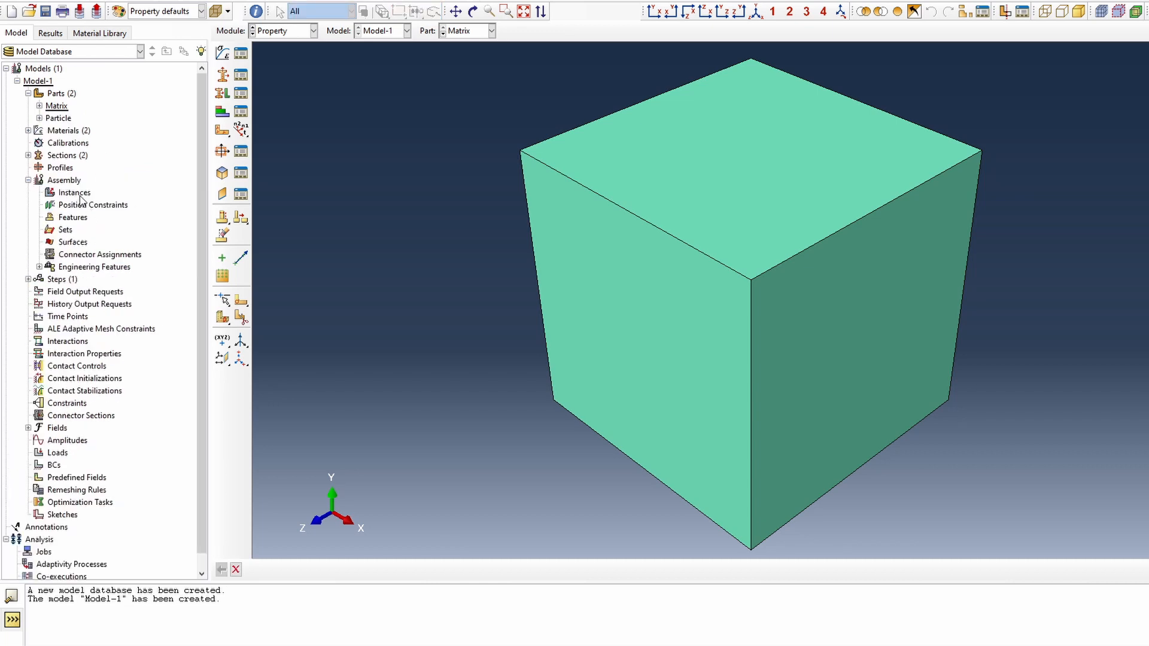
double_click(74, 193)
click(42, 167)
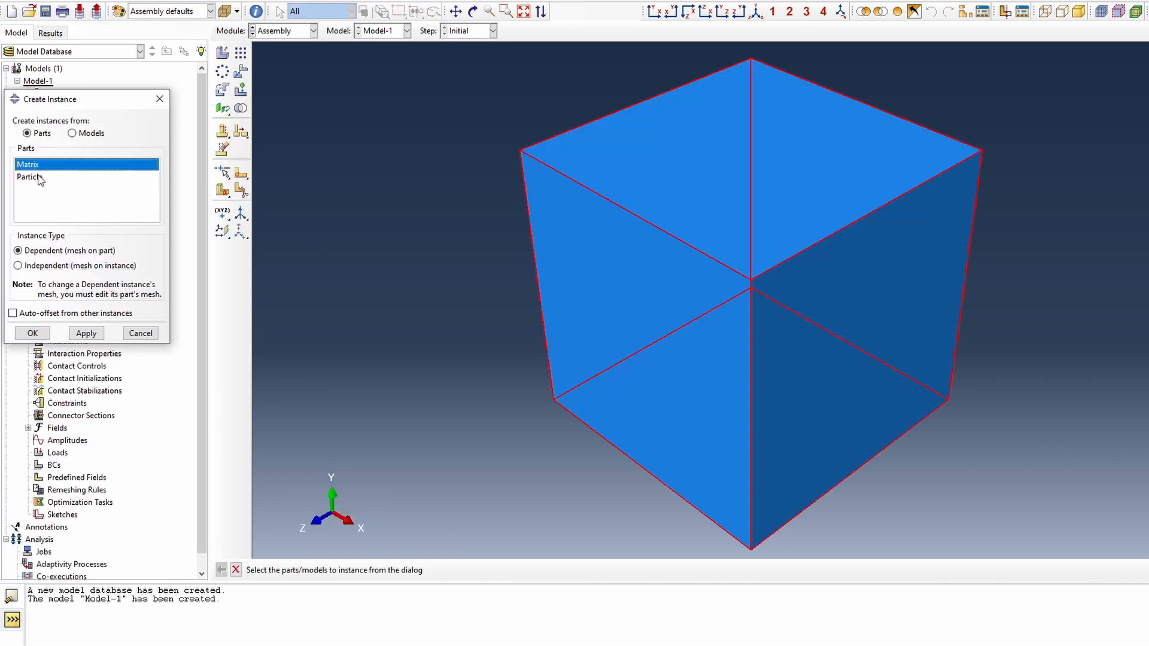
ctrl+click(30, 177)
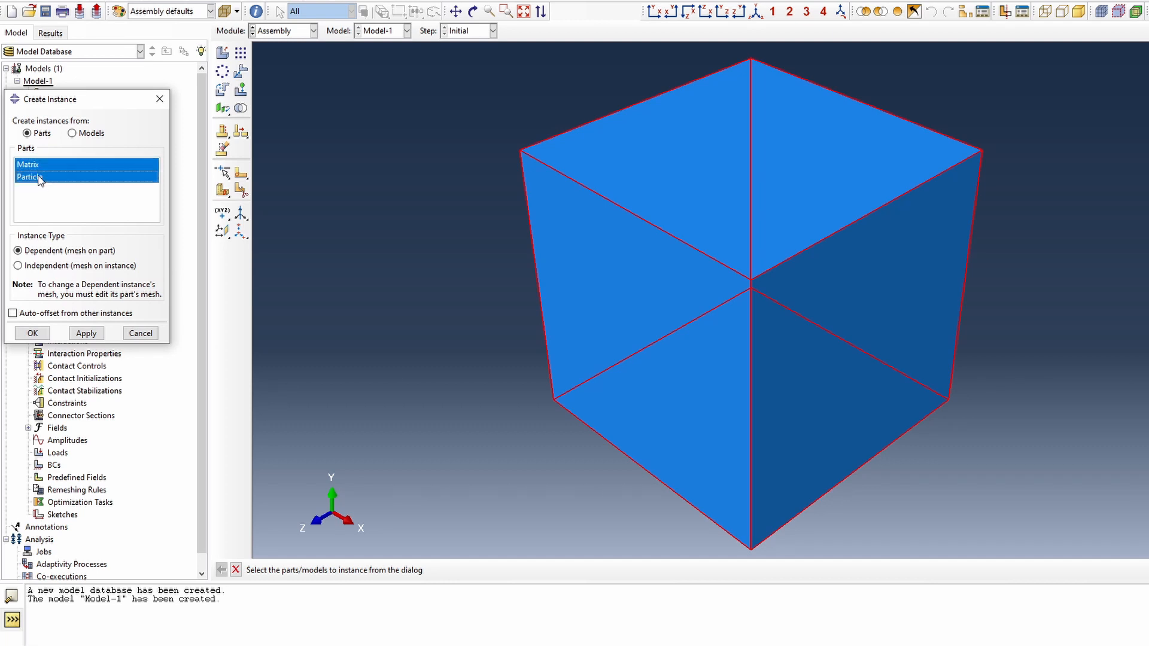
click(34, 334)
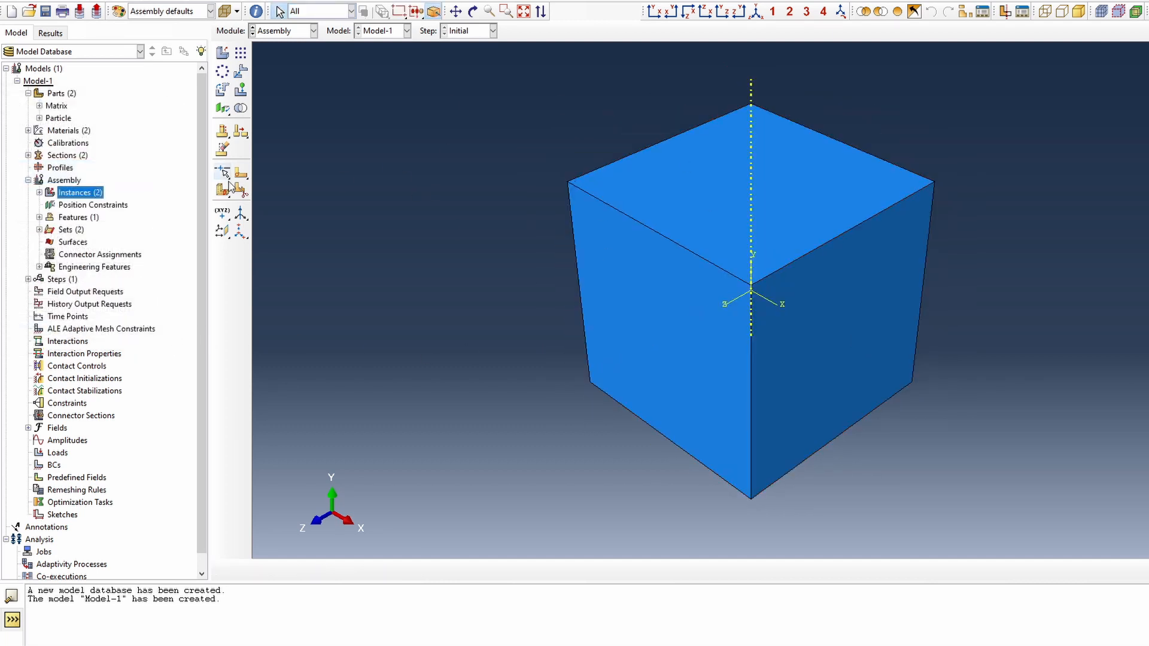
Examine the particle's position relative to the matrix cube in the XY and XZ plane views from opposite sides
click(657, 15)
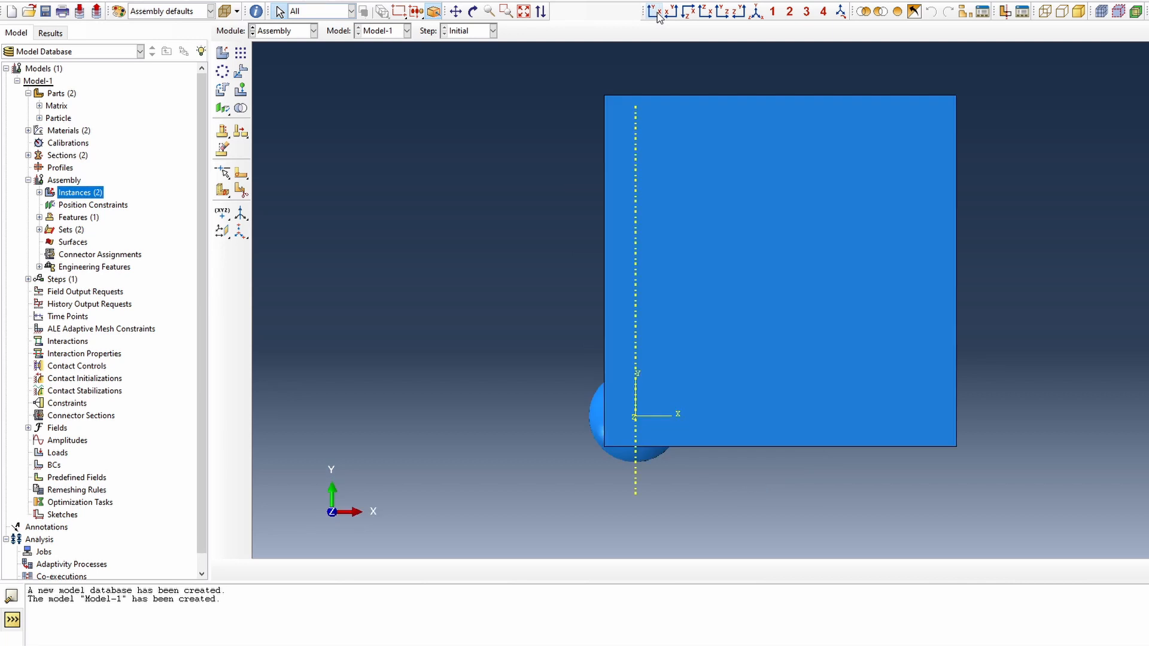
click(671, 12)
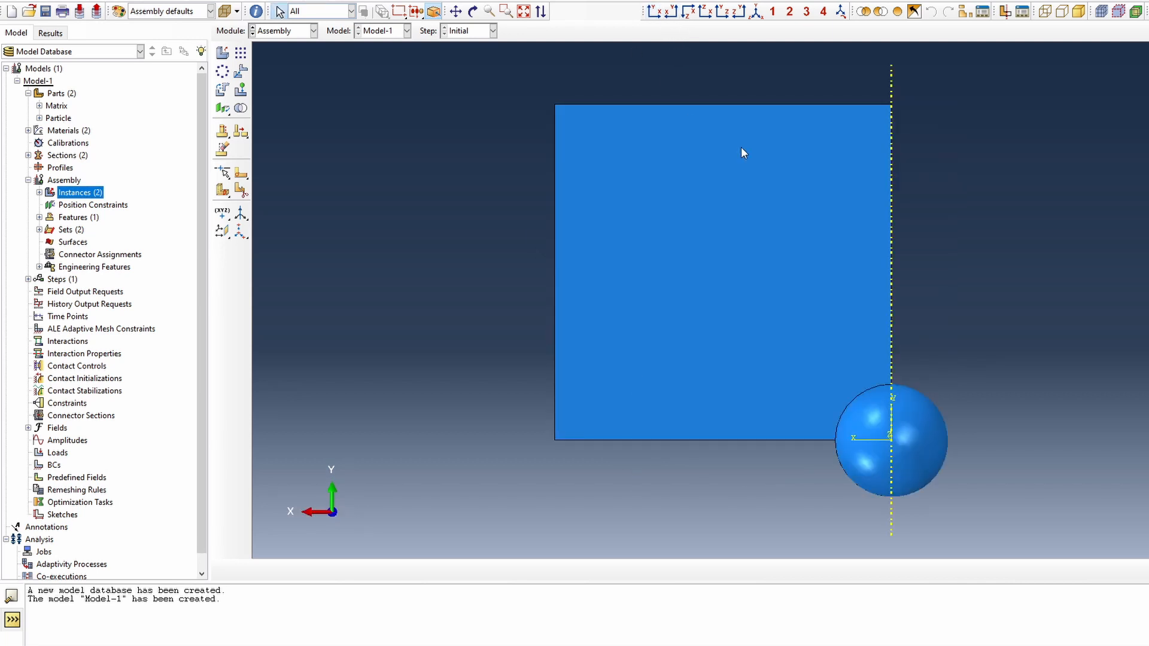
click(653, 12)
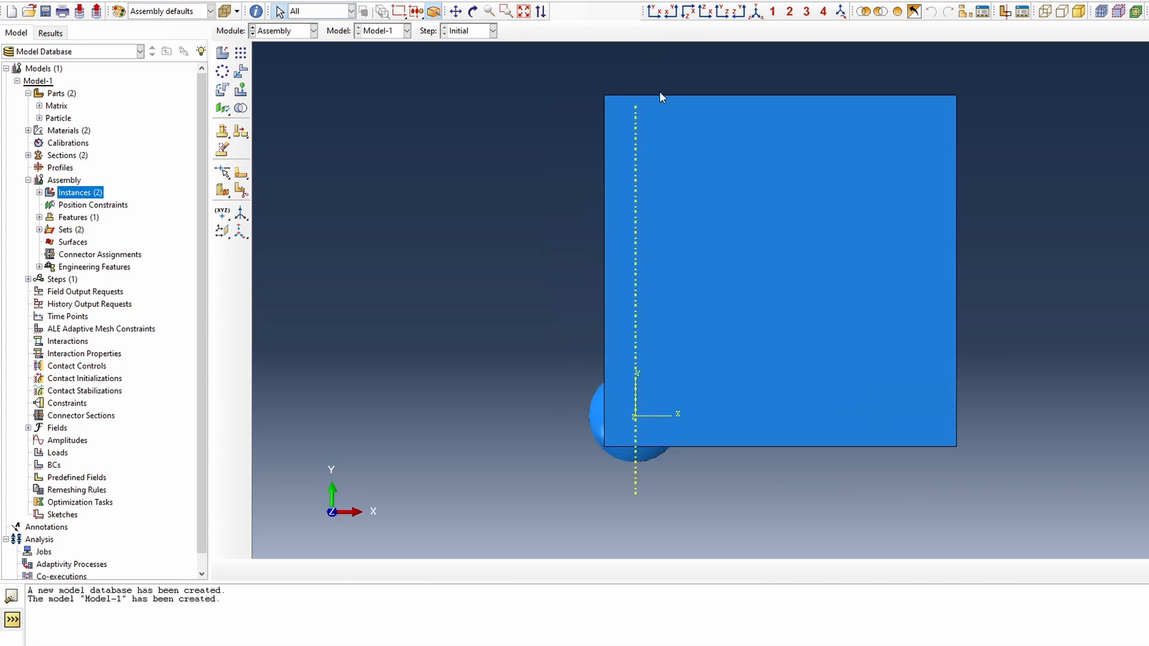
click(687, 12)
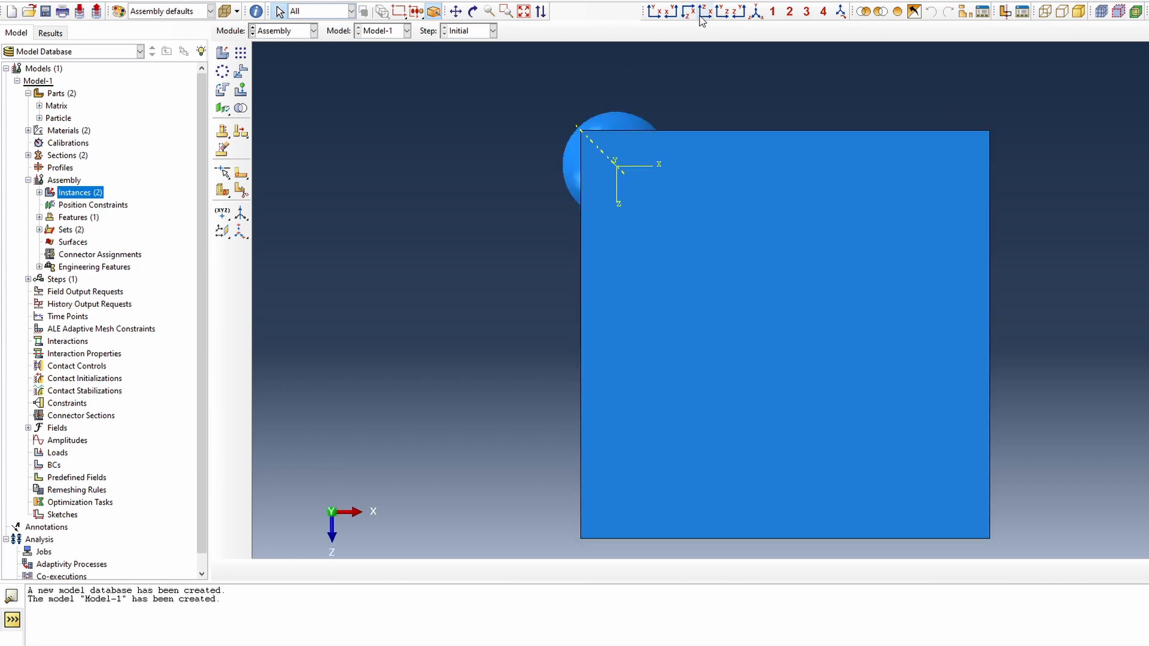
click(702, 15)
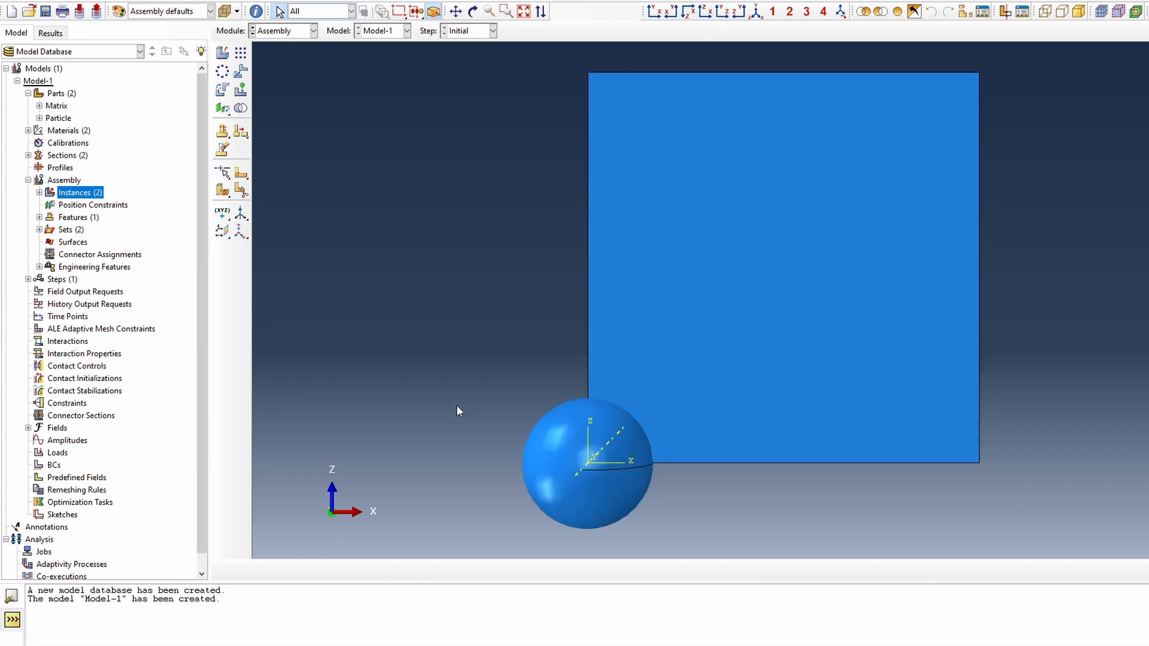
scroll(438, 411, up, 2)
scroll(439, 410, up, 2)
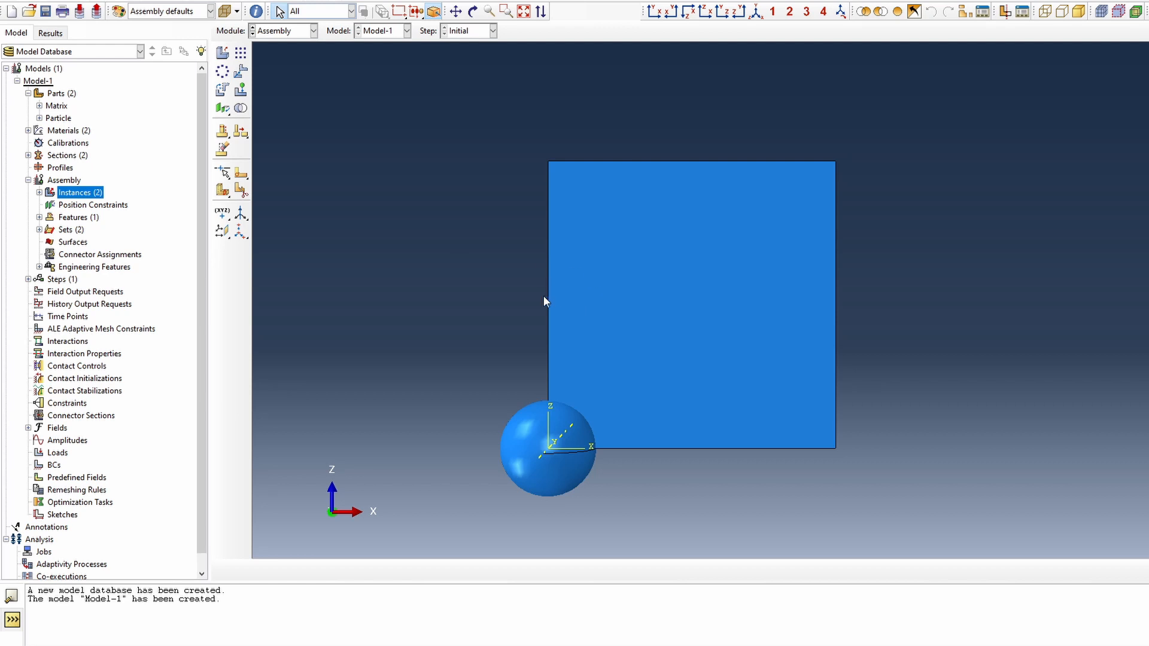
Start a linear pattern of the particle instance and flip direction 1 so the copies extend away from the matrix cube
click(241, 56)
click(523, 452)
scroll(456, 377, down, 2)
scroll(457, 380, down, 1)
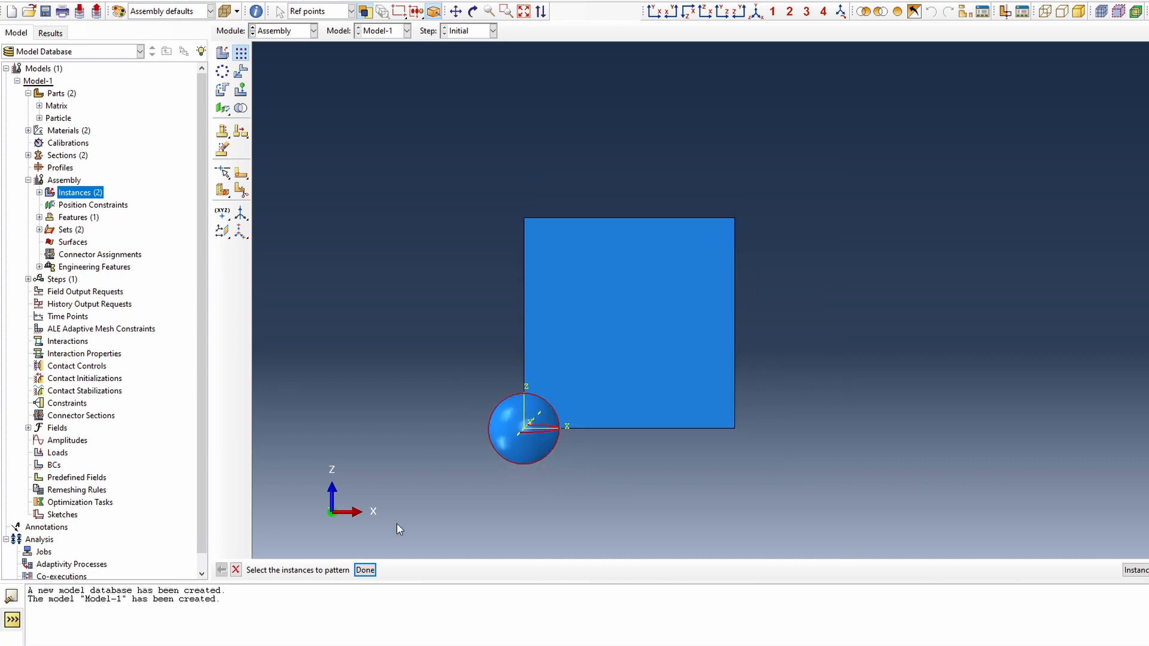
click(365, 569)
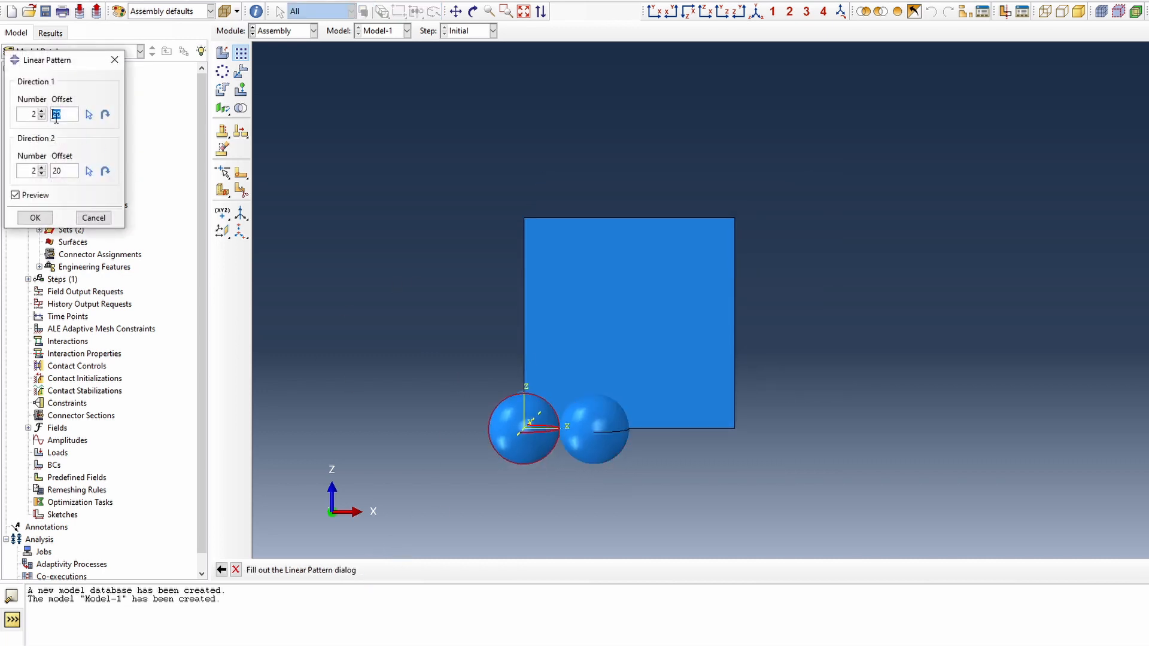
click(106, 114)
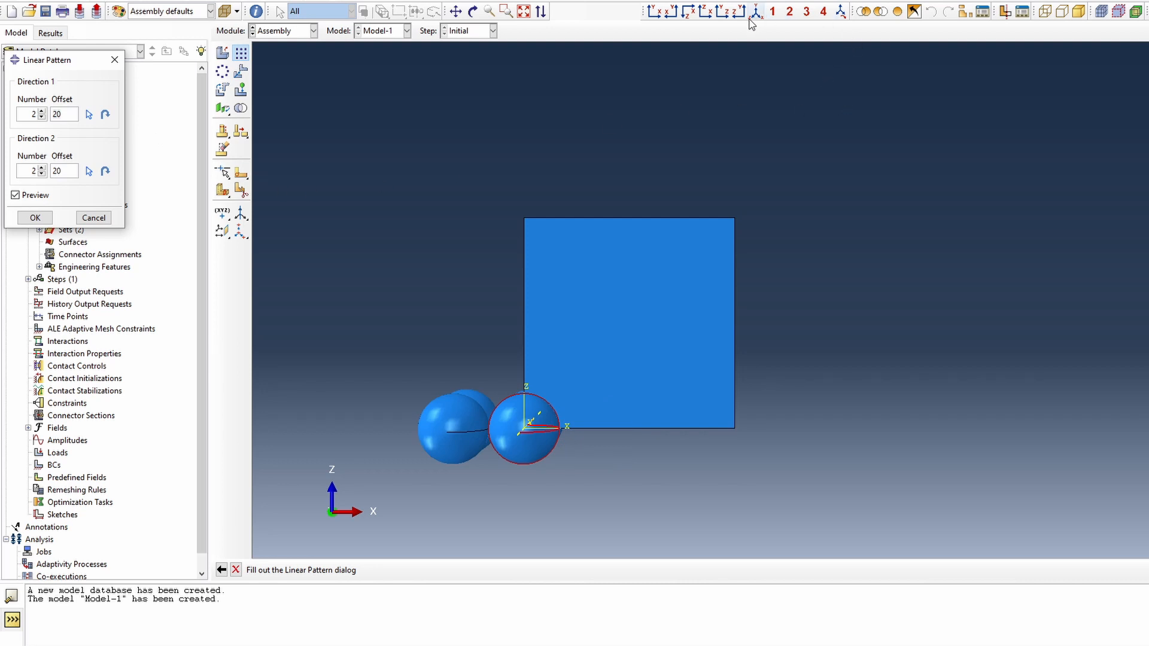
click(1147, 14)
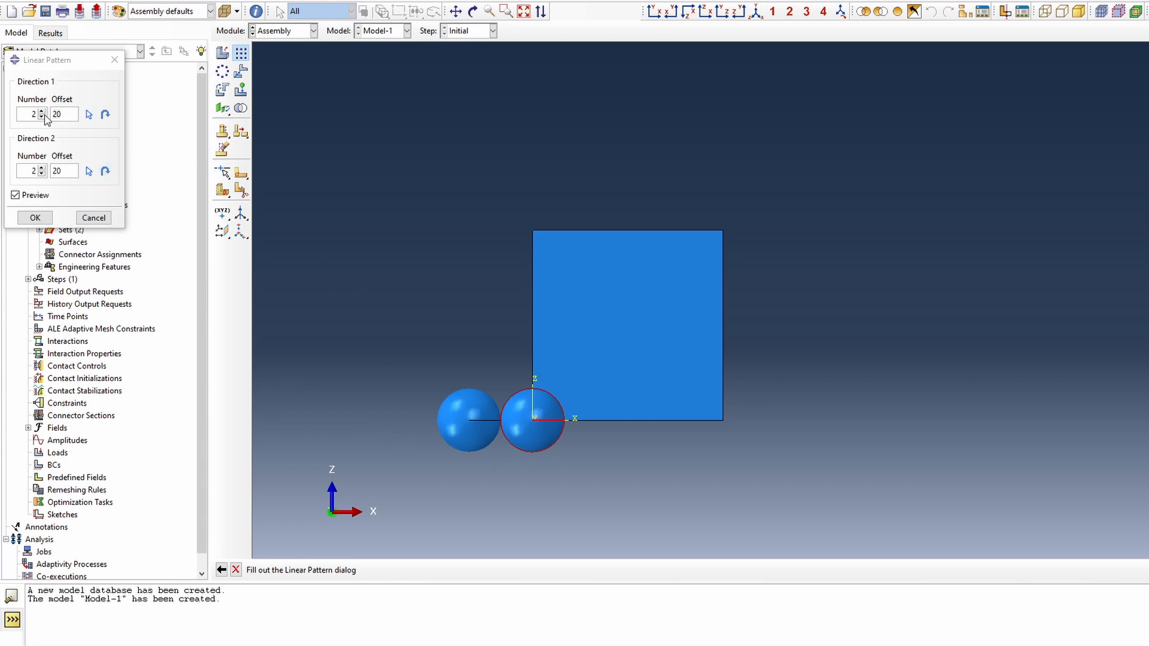
Try the Z axis for pattern direction 1, then set it to the X axis with 3 instances and reduce direction 2 to 1
click(88, 114)
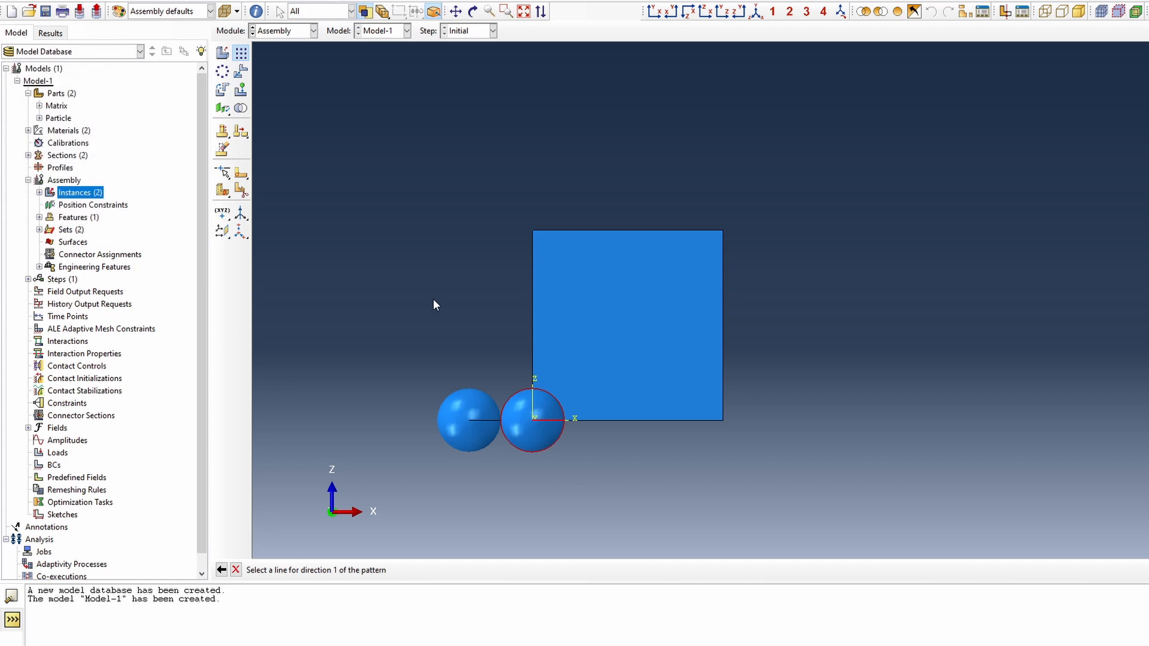
click(533, 398)
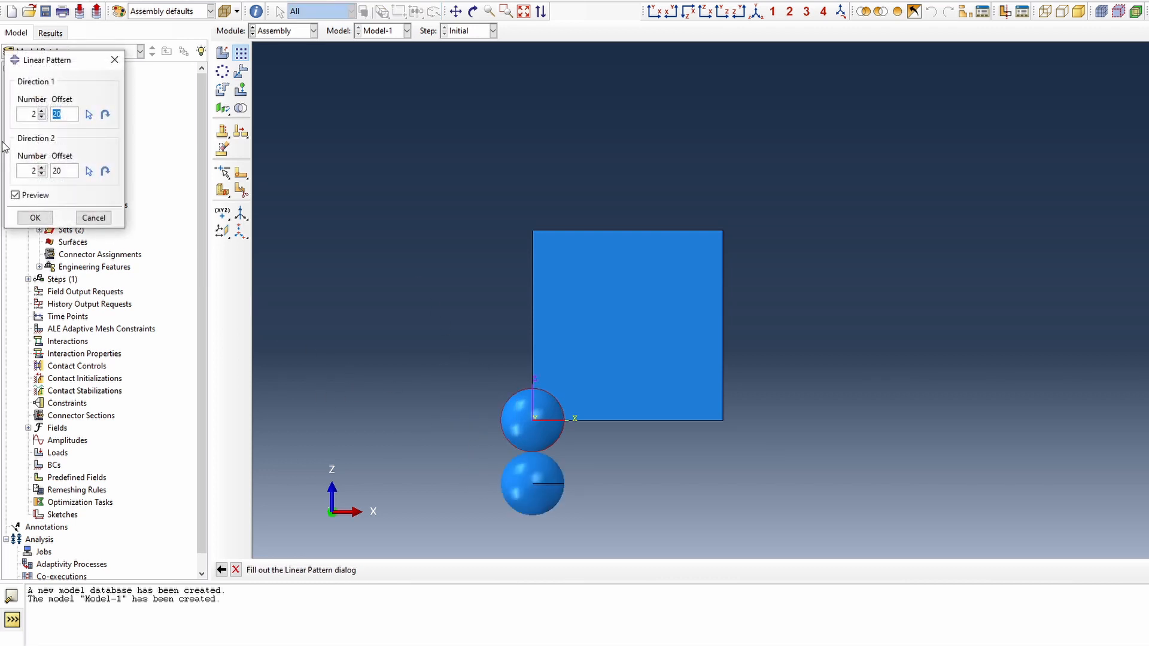
click(41, 174)
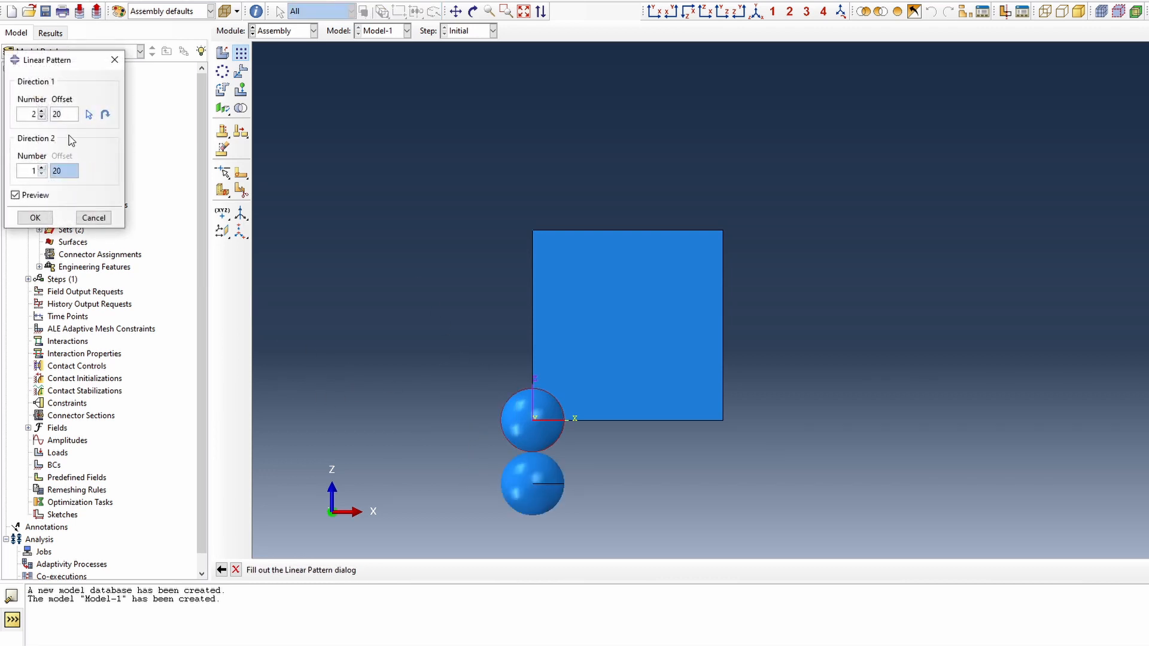
click(42, 112)
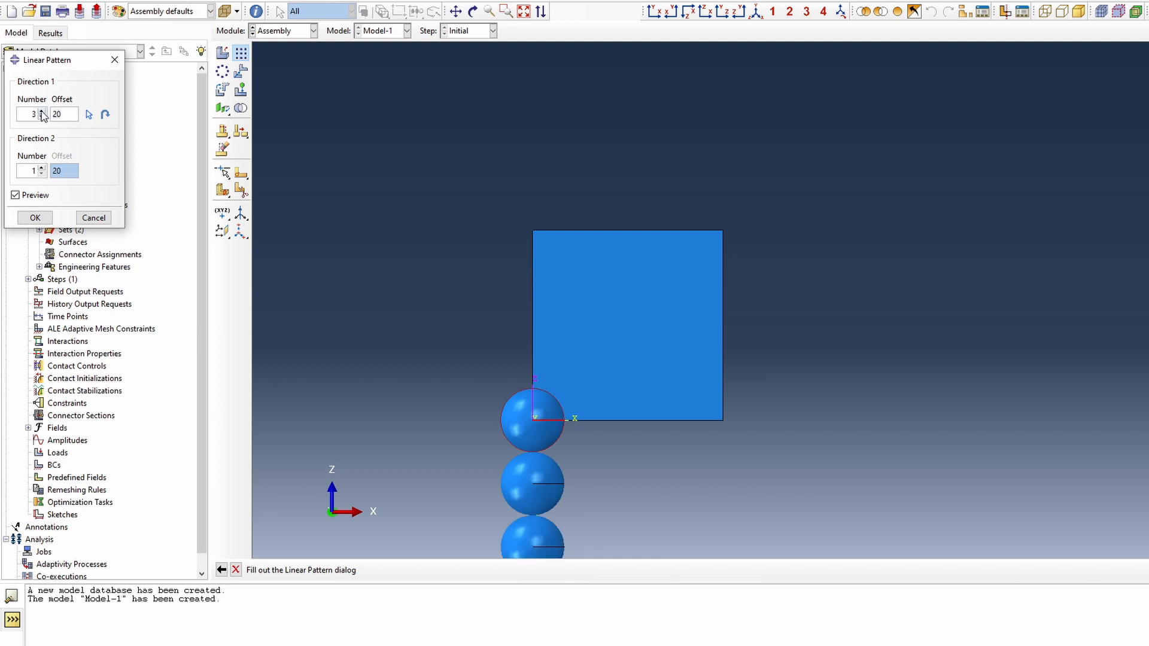
click(89, 114)
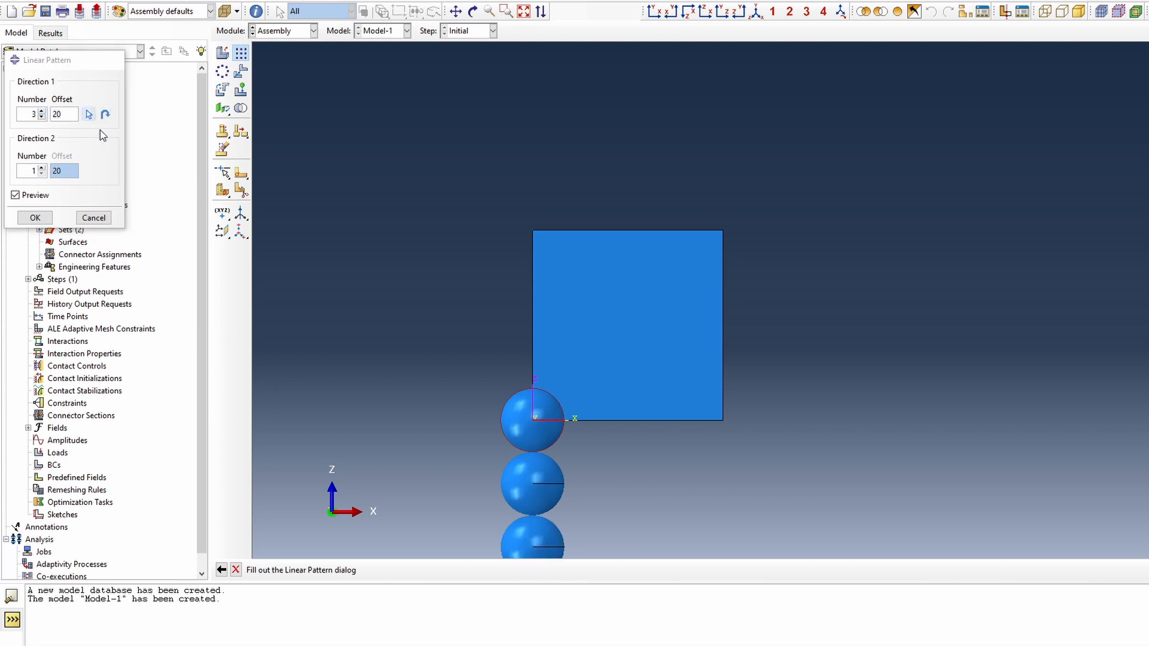
click(573, 417)
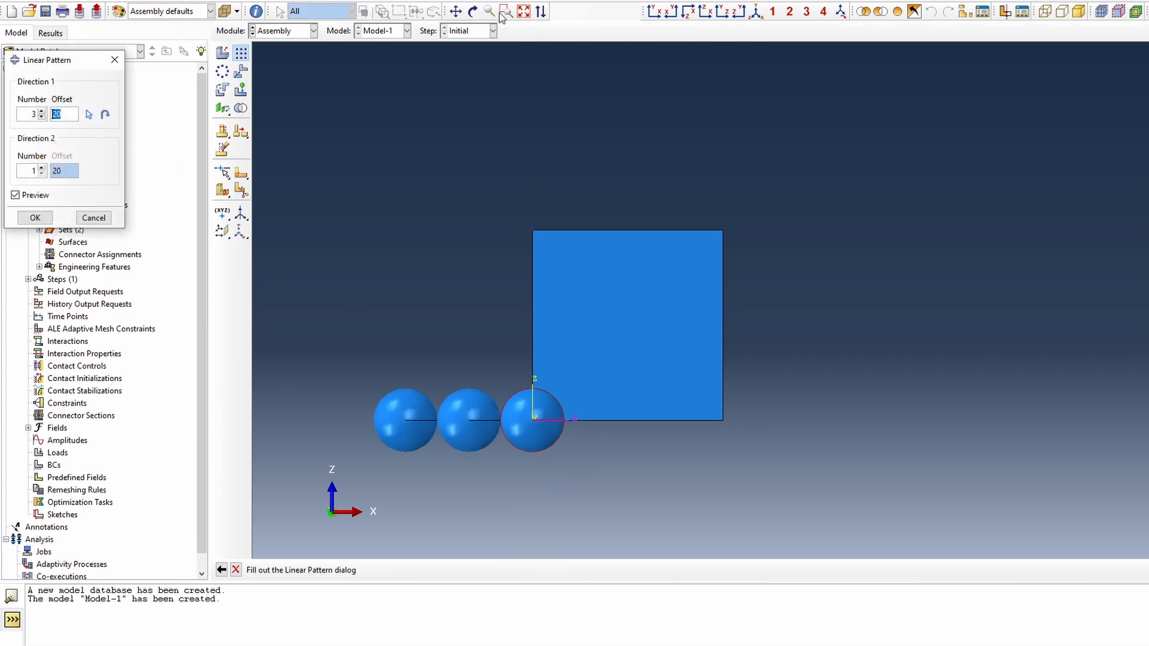
Examine the single-row pattern preview relative to the matrix cube in the standard plane views
click(654, 10)
click(670, 10)
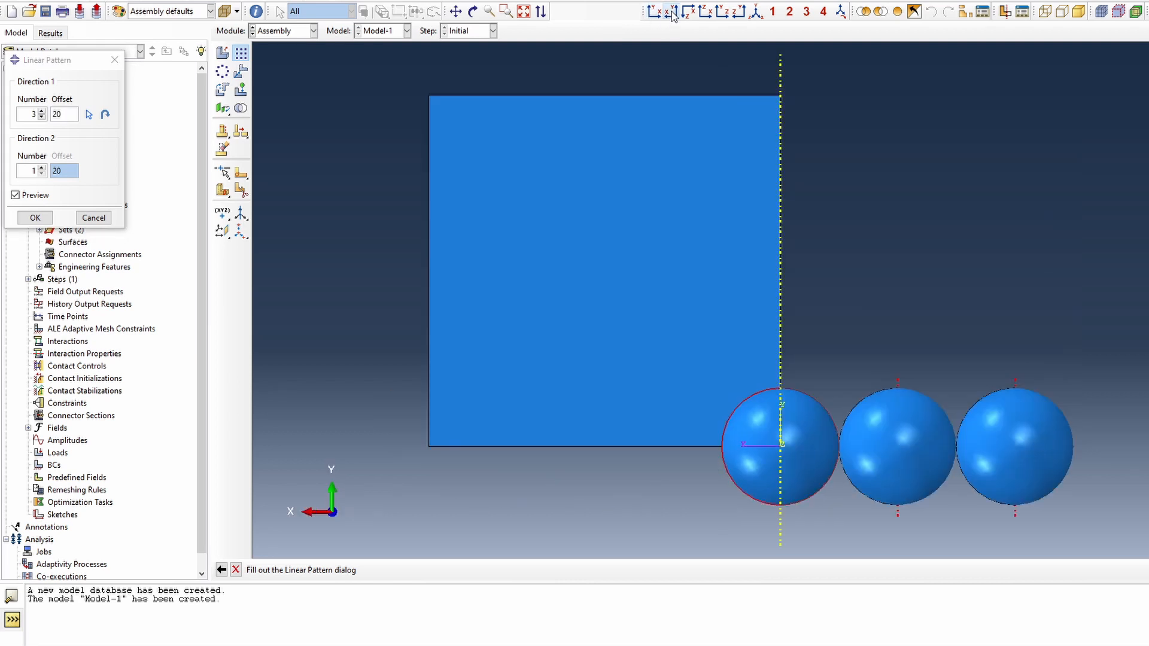
click(701, 14)
click(720, 13)
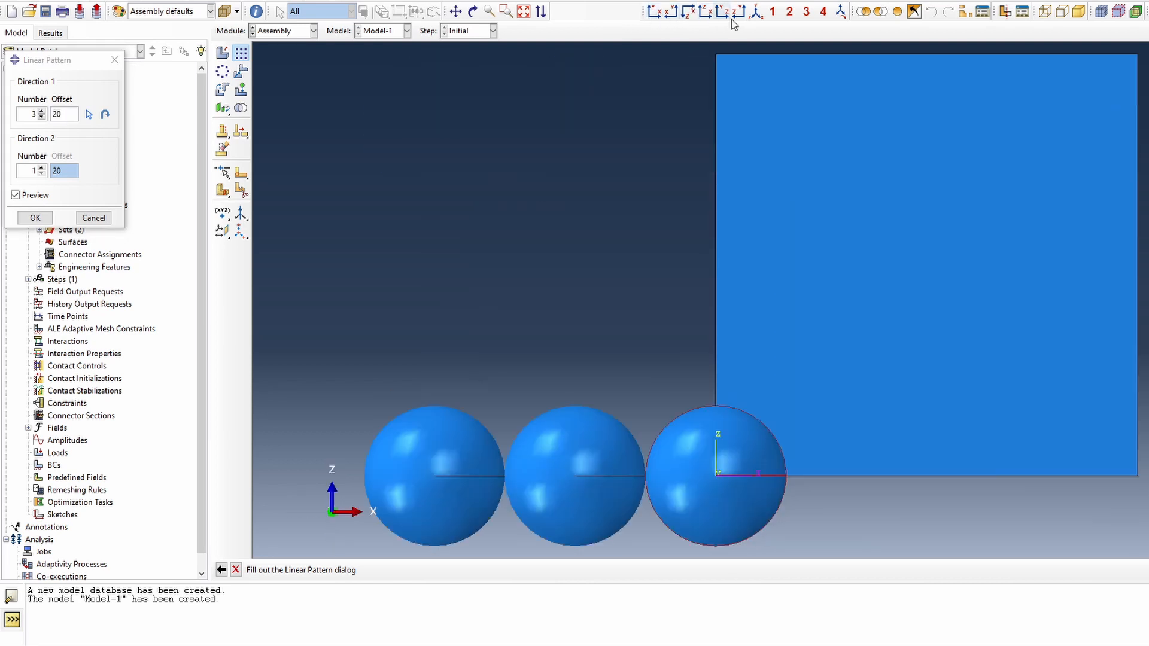
click(738, 13)
click(687, 12)
click(670, 12)
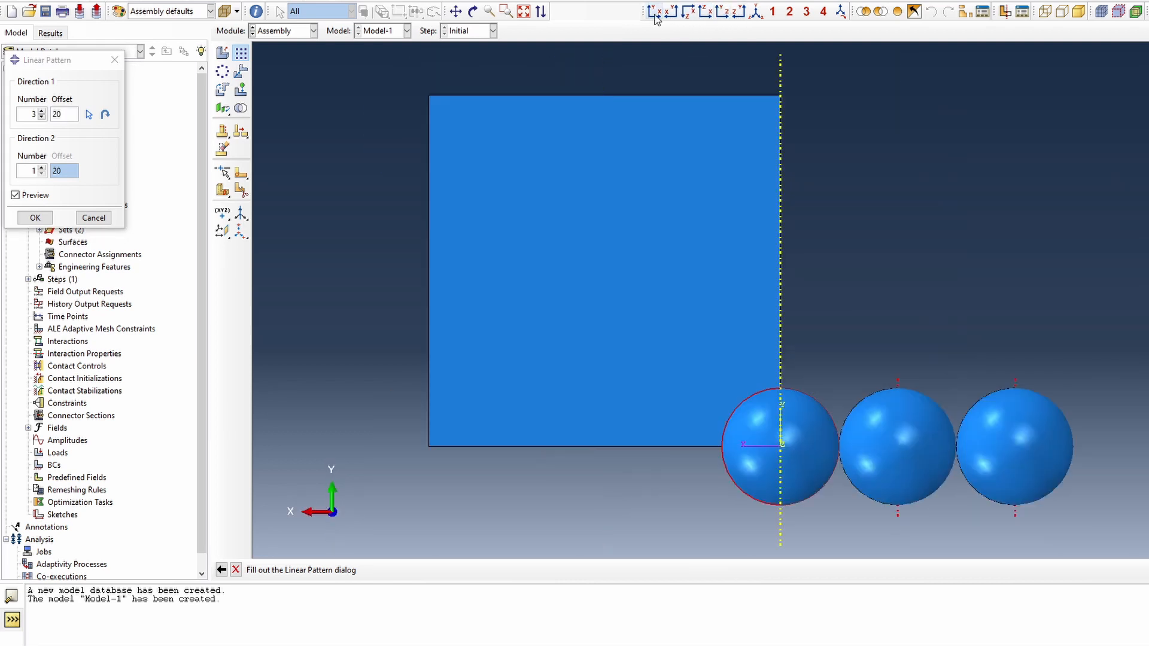
click(653, 12)
Set the number of instances in pattern direction 2 to 2 and check the preview from opposite sides
click(42, 168)
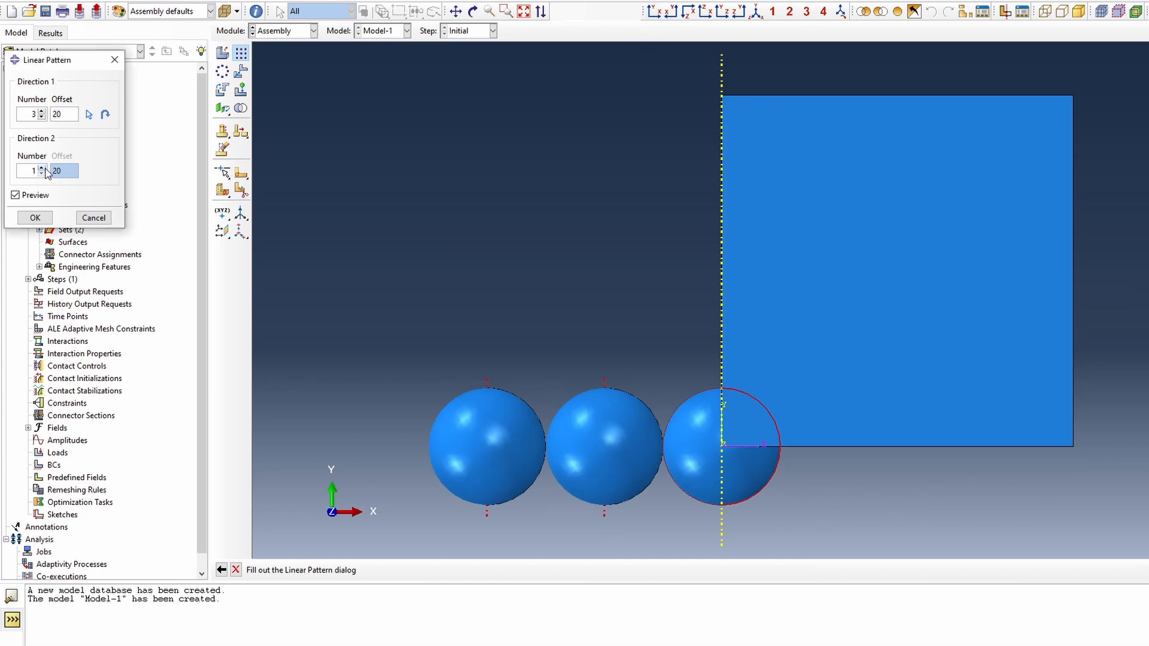
click(737, 12)
click(719, 13)
click(703, 12)
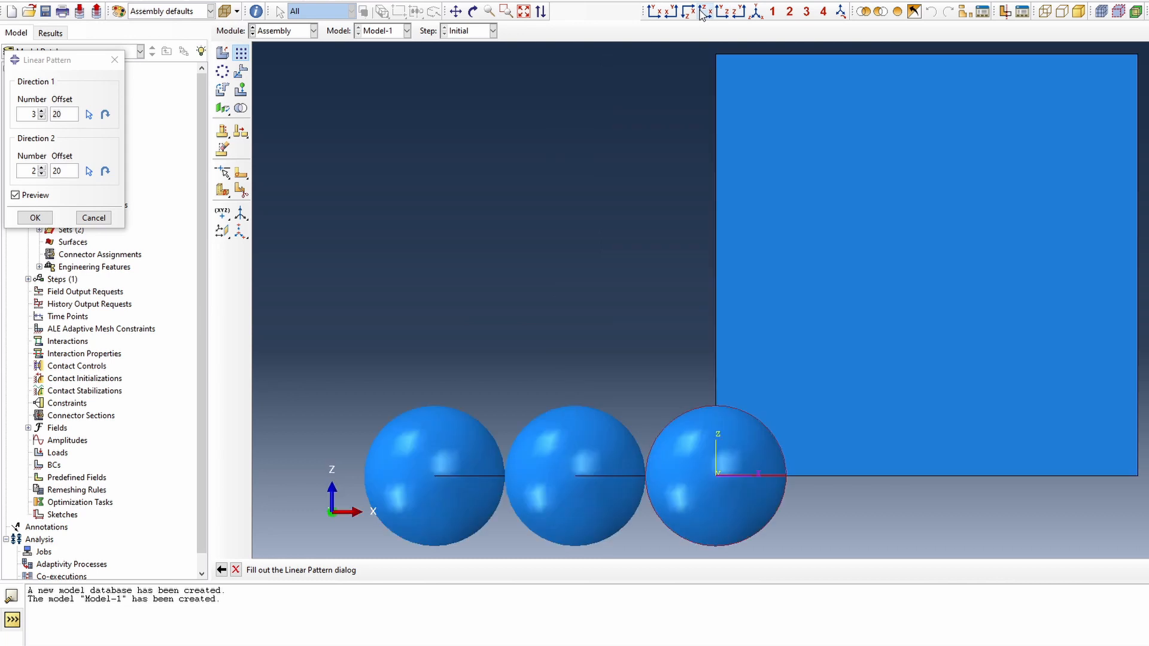
click(670, 12)
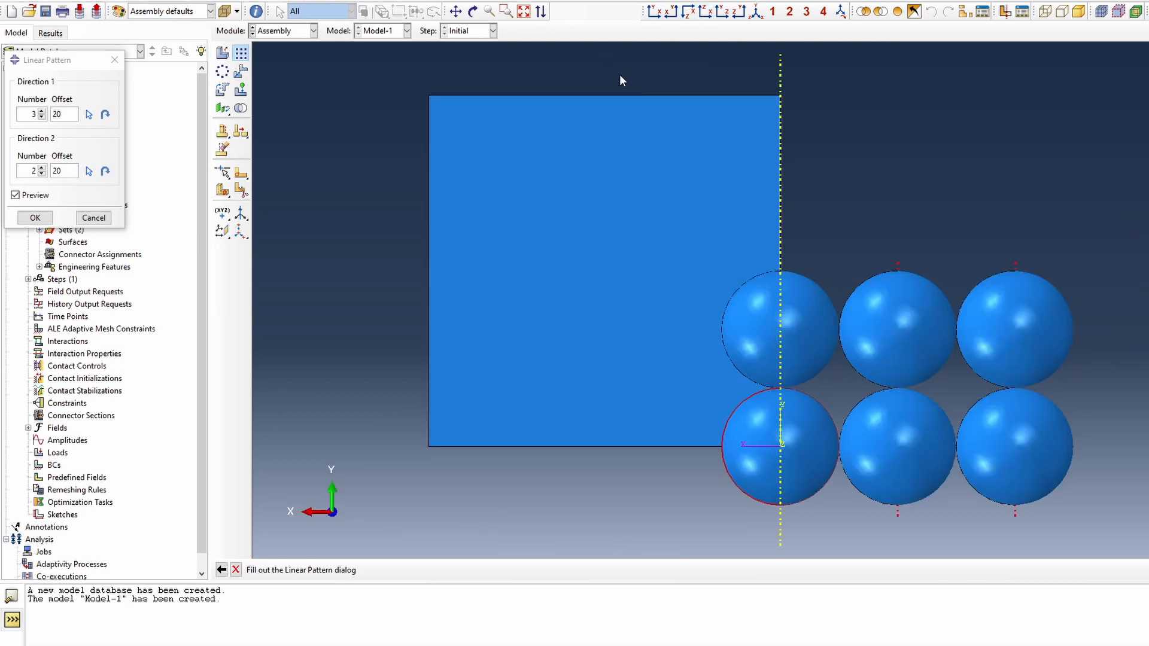
click(652, 13)
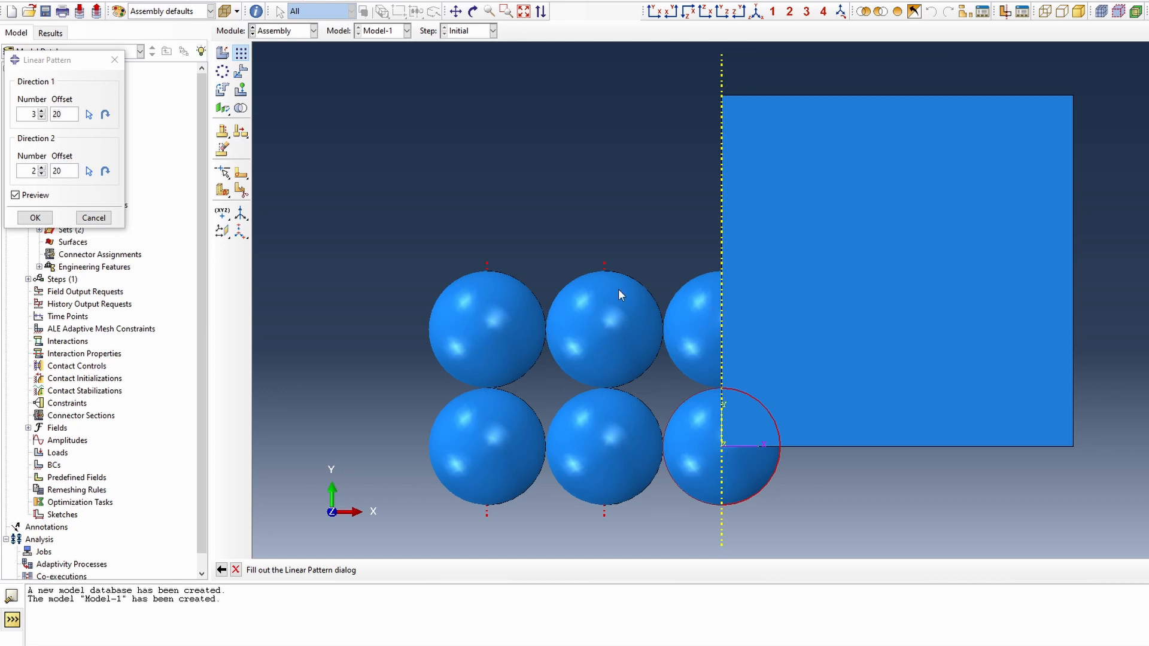
Set direction 1 to 6 instances, keep direction 2 at 2 with offsets of 20, and create the particle pattern
click(42, 111)
click(42, 112)
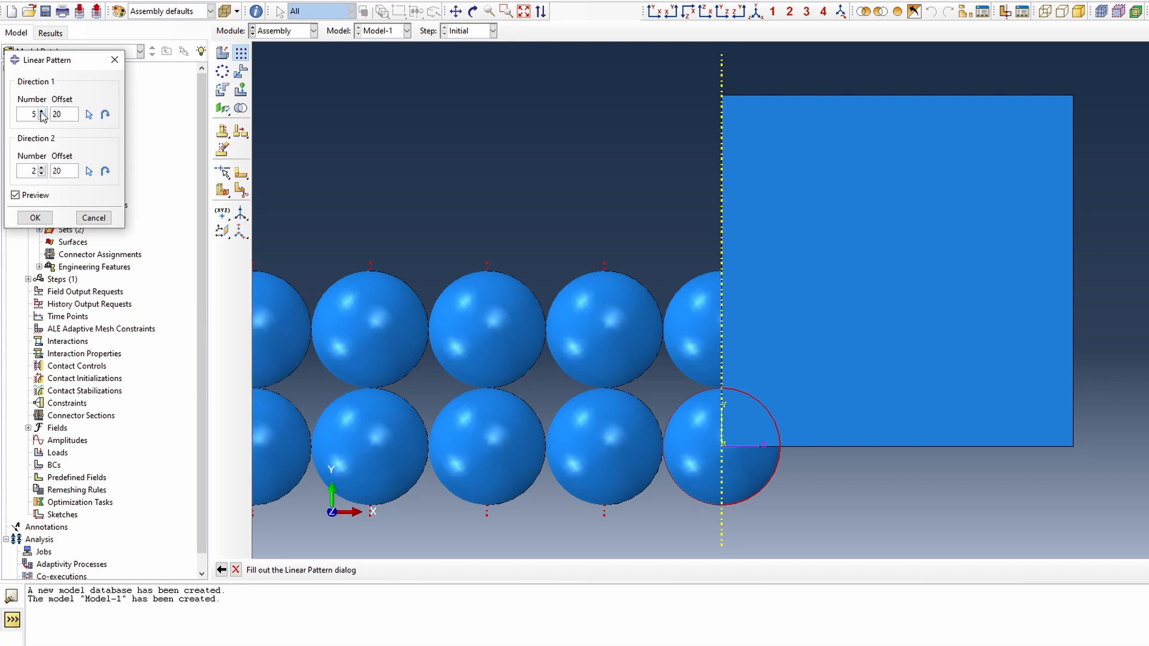
click(42, 168)
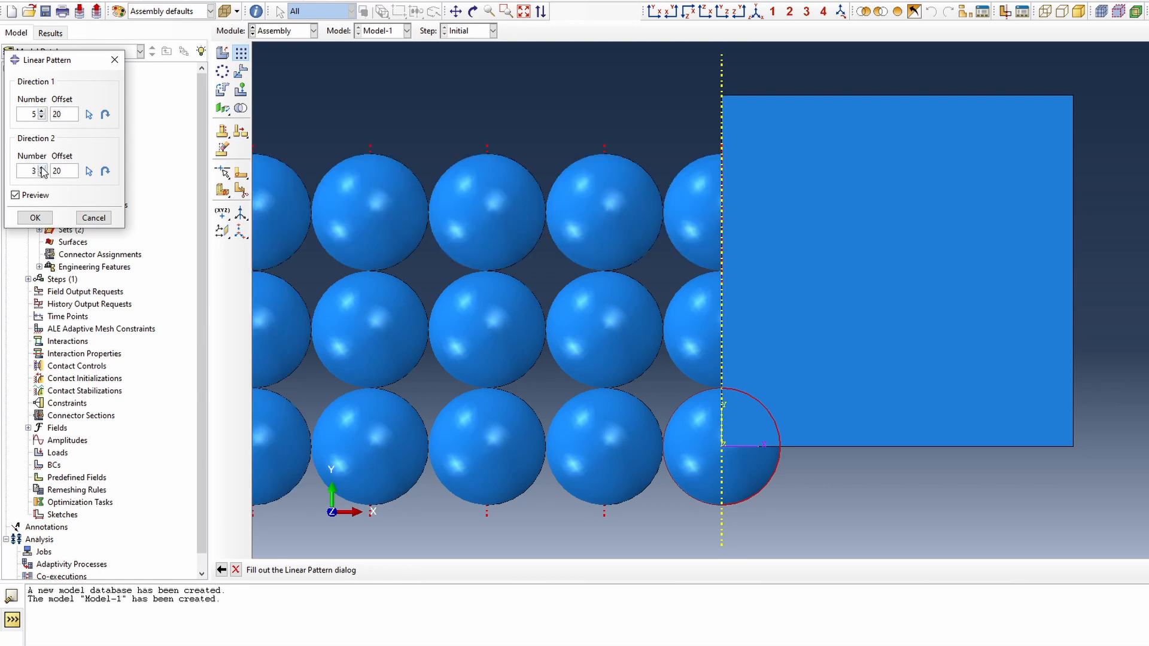
click(42, 174)
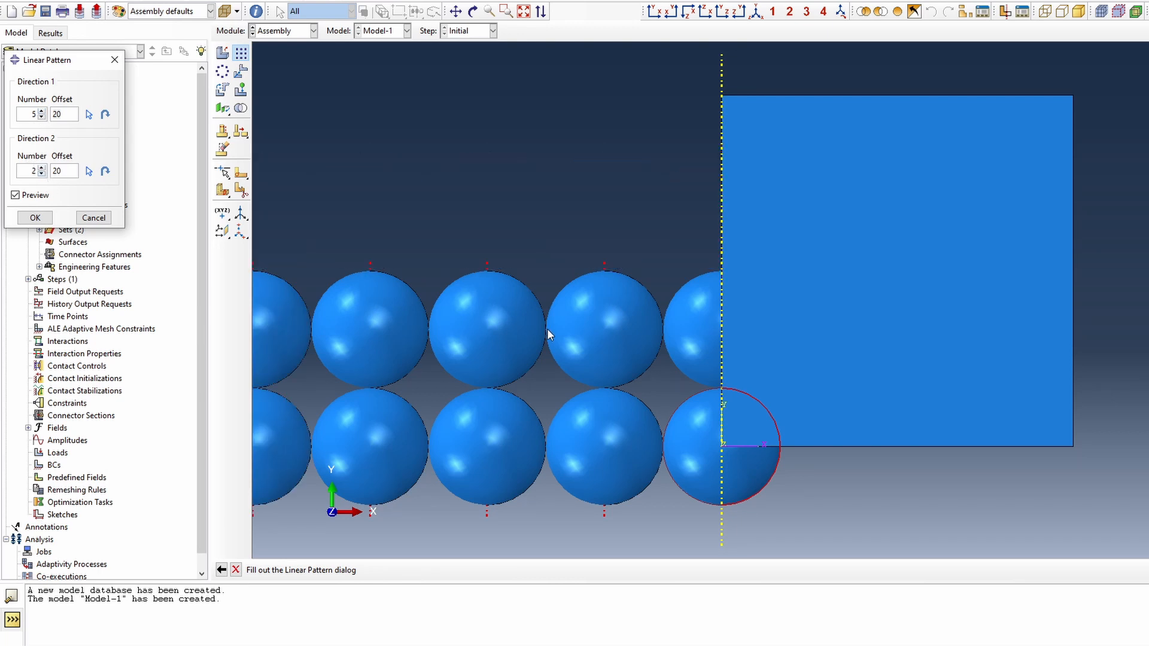
scroll(551, 327, up, 3)
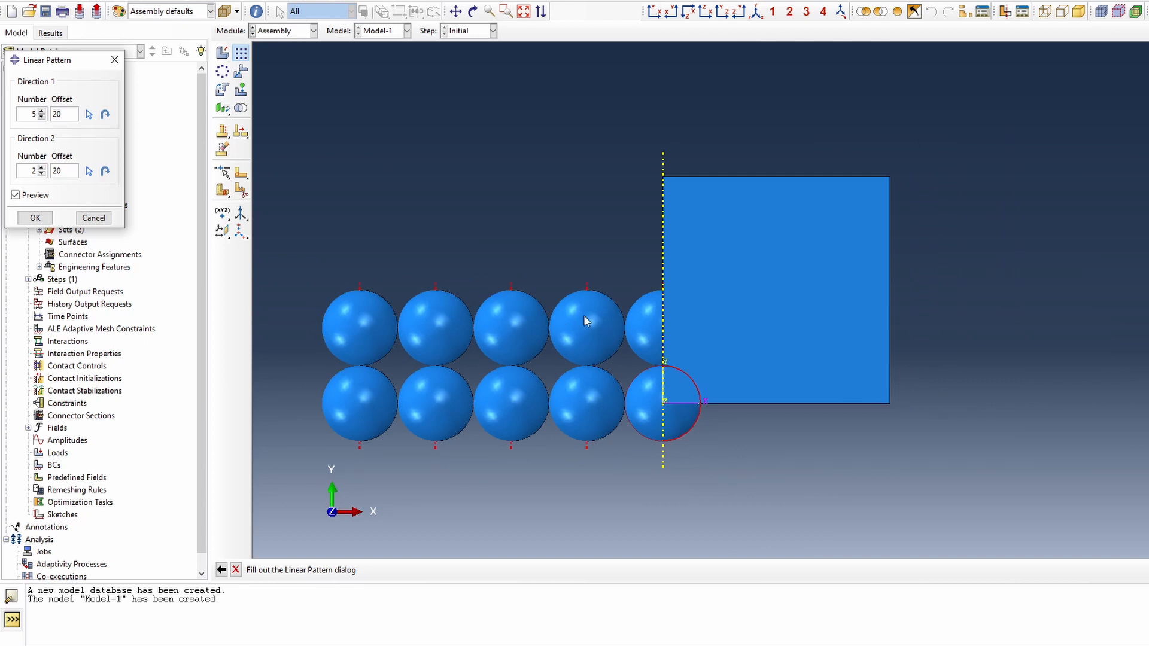
click(41, 112)
click(35, 218)
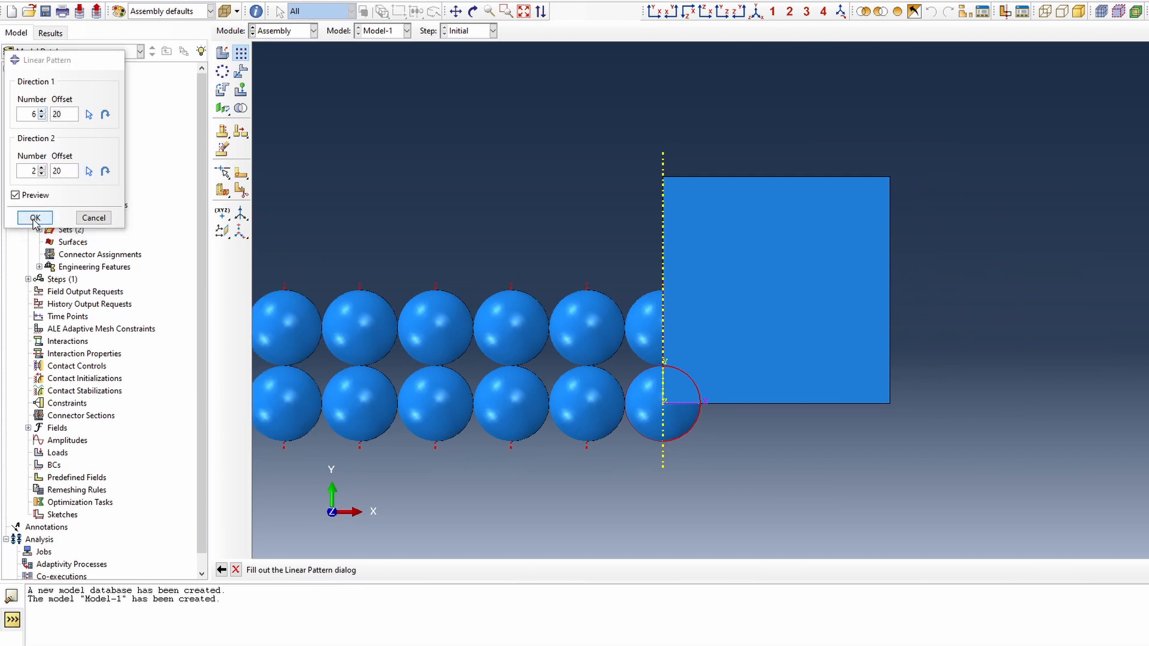
Delete the two particle instances in the column overlapping the matrix cube's edge
click(223, 148)
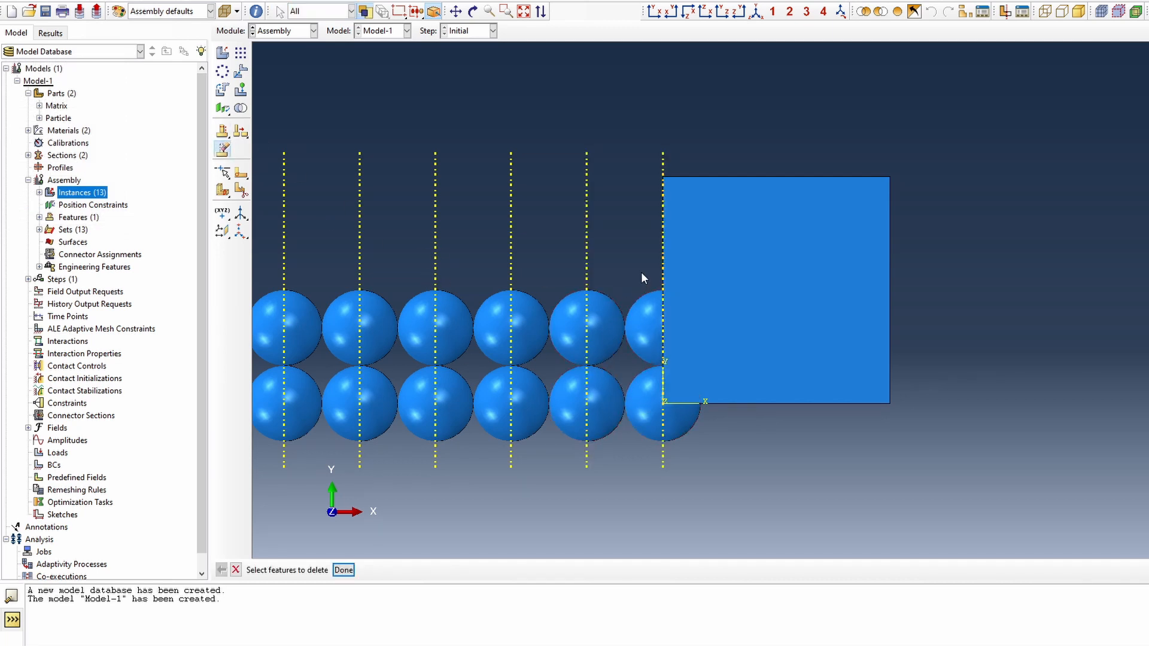
click(343, 570)
click(441, 570)
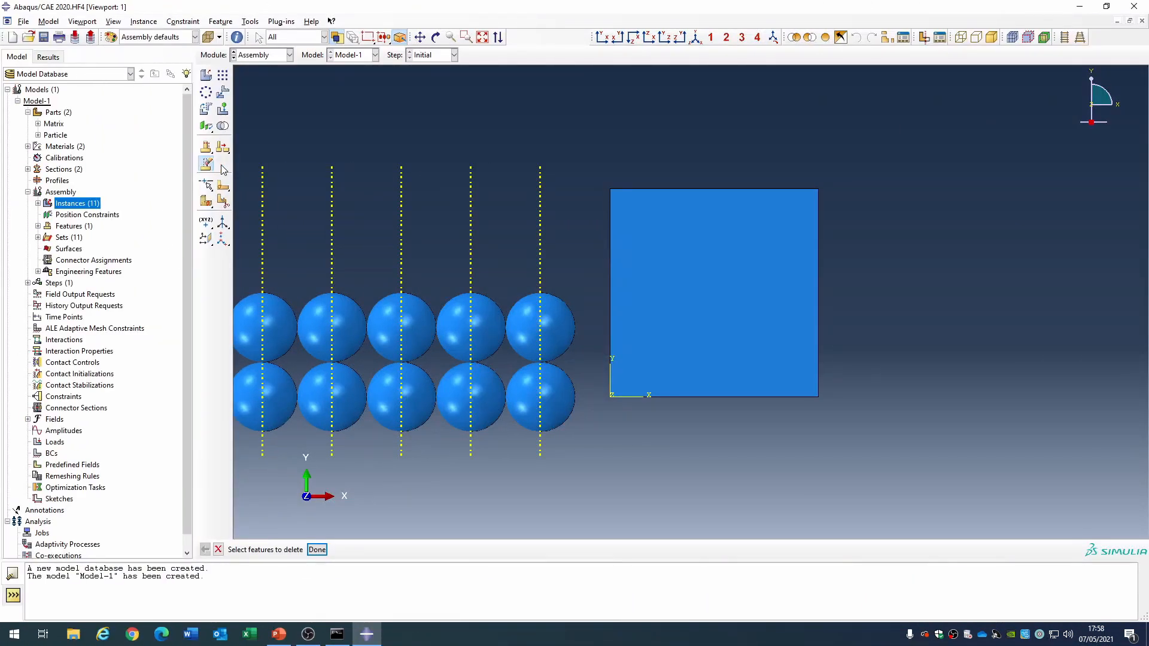
Translate the lower-row particle nearest the cube from the origin by the vector 39, 11, 28 and accept its position
click(225, 93)
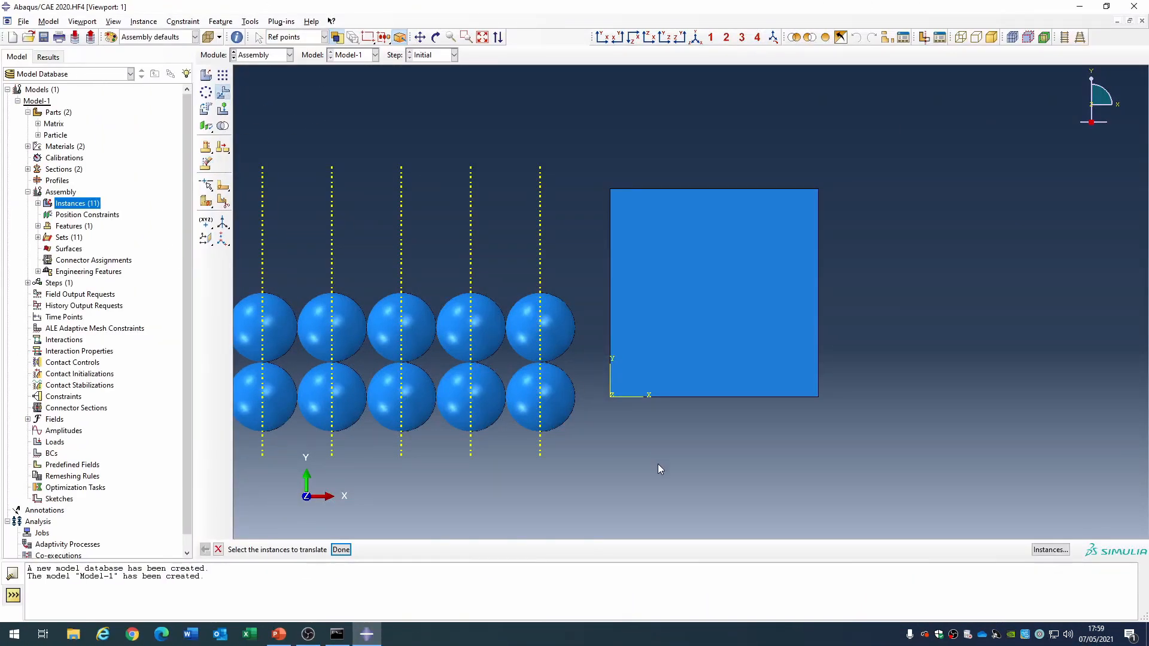
click(340, 549)
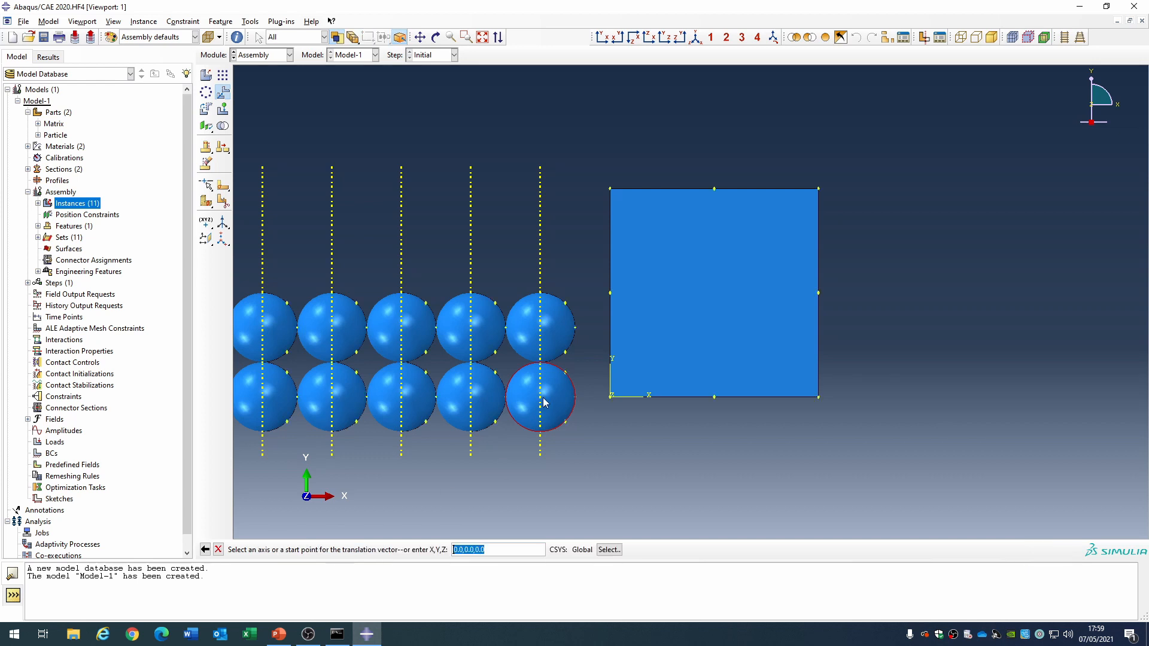
key(Return)
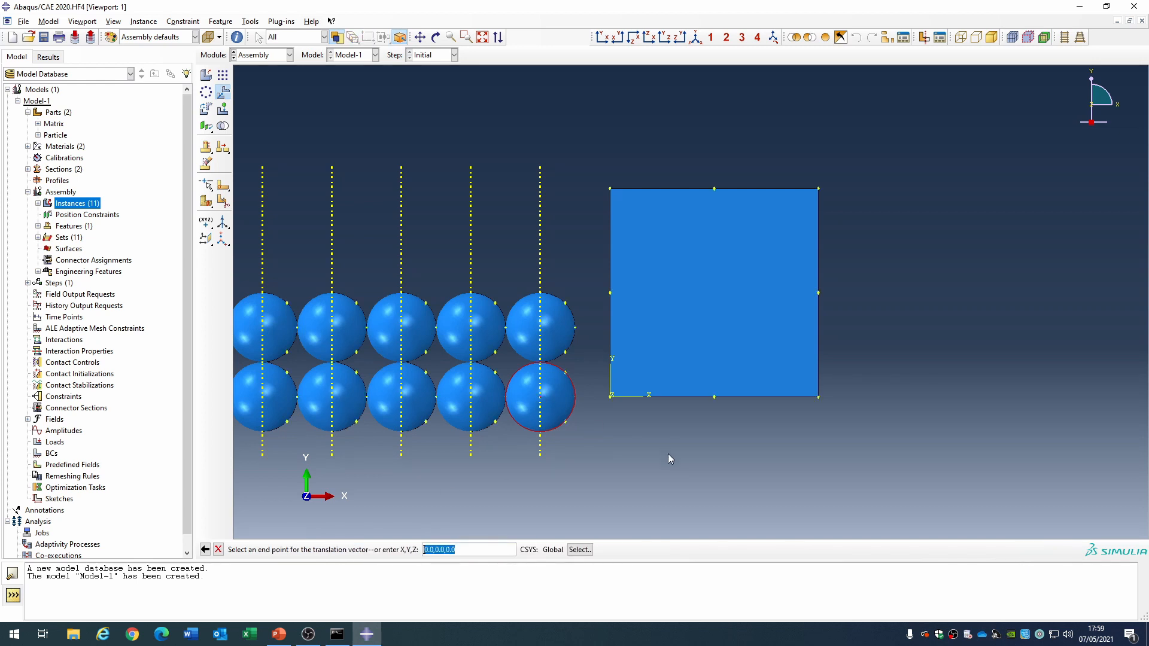
text(15)
key(Return)
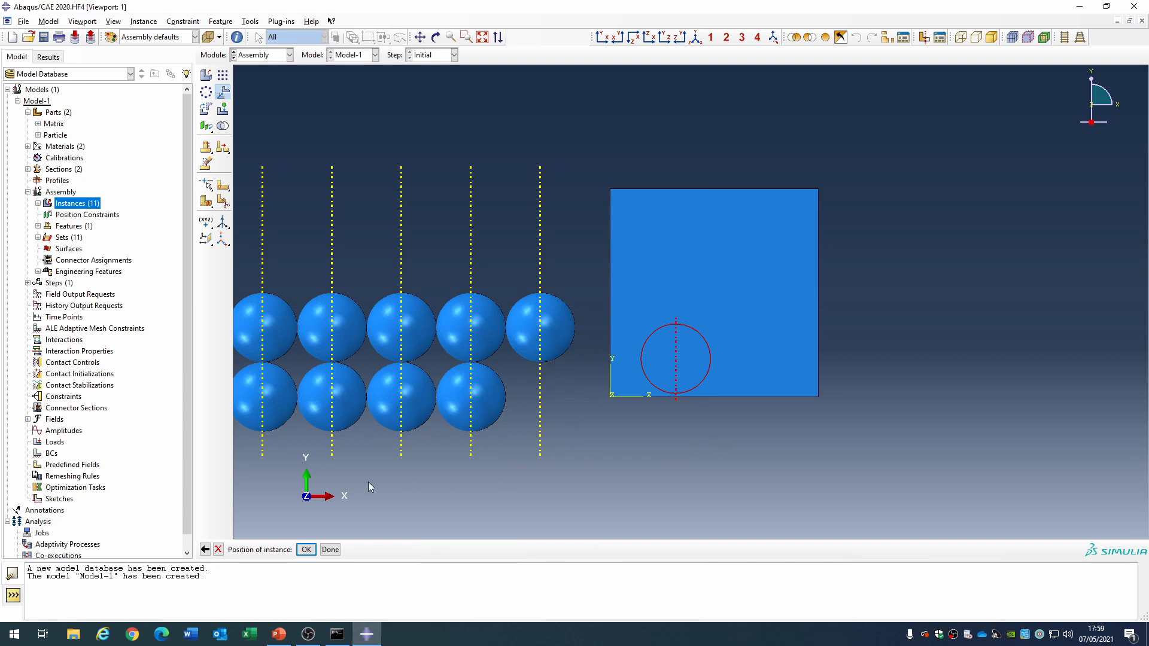
click(307, 550)
Check the table of sphere centres on the PowerPoint slide, return to Abaqus and set the assembly's colour coding to Surfaces
key(alt+Tab)
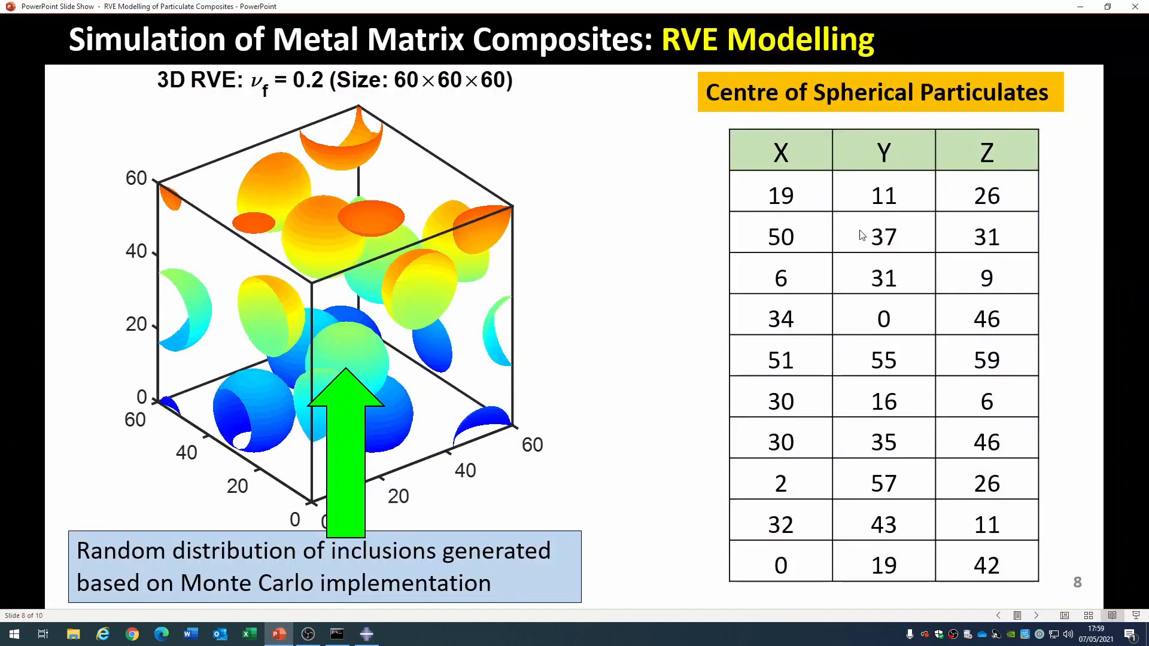
key(alt+Tab)
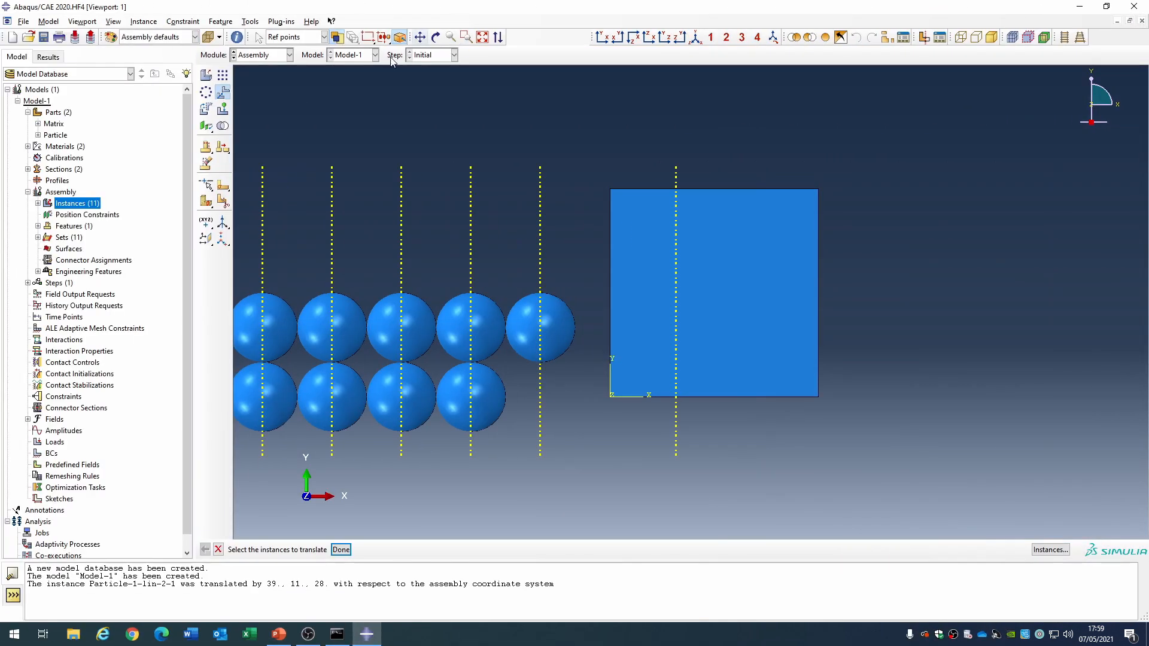
click(168, 38)
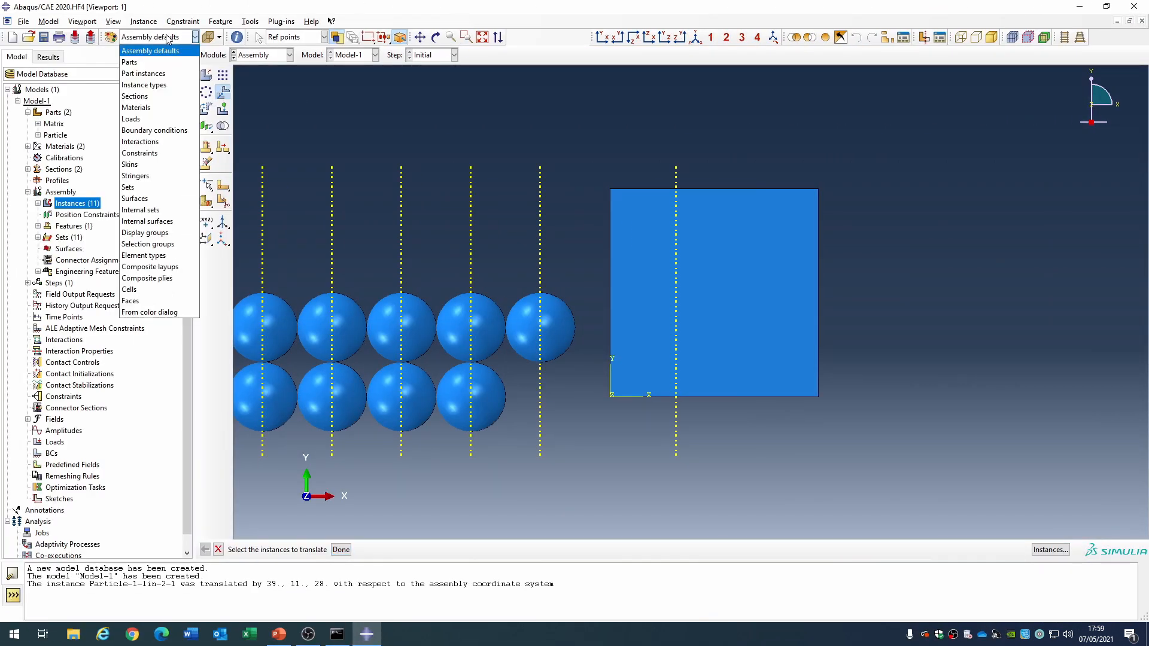
click(153, 198)
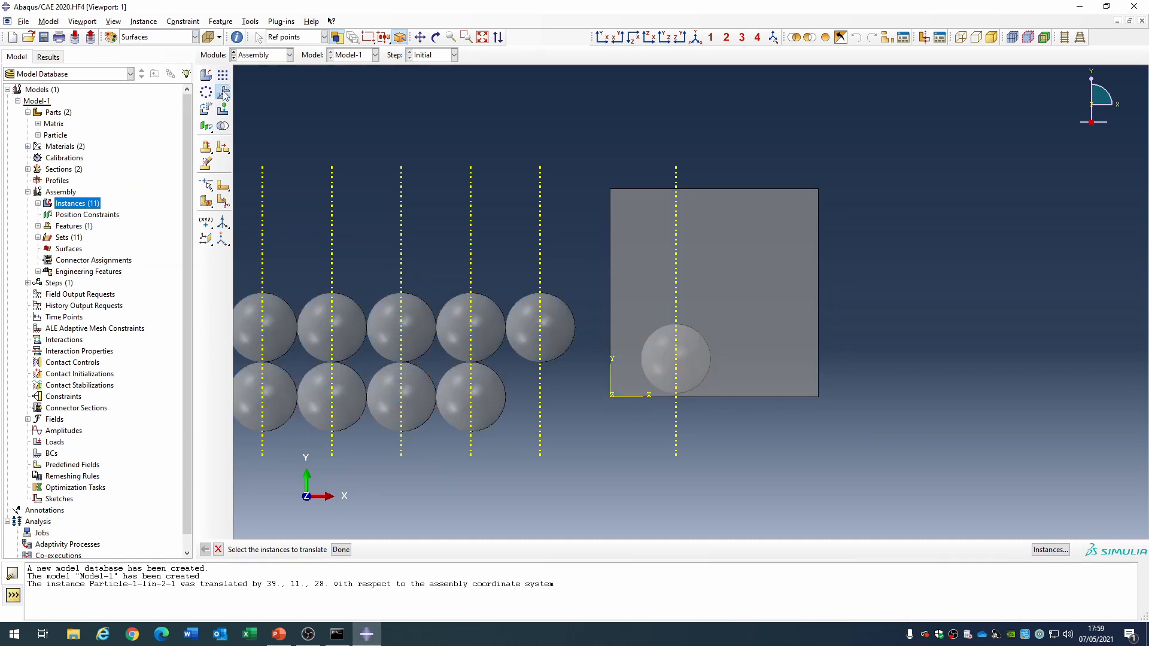
Check the sphere centres on the slide, return to Abaqus and translate the upper-row particle nearest the cube from its centre to 50, 37, 31
key(alt+Tab)
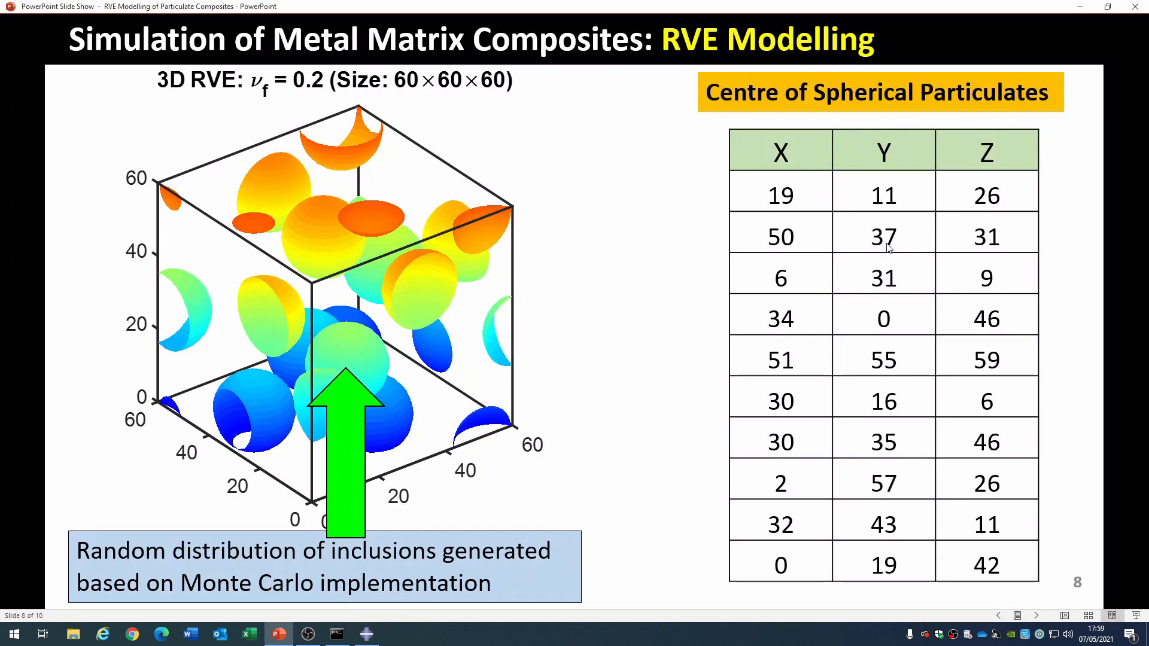
key(alt+Tab)
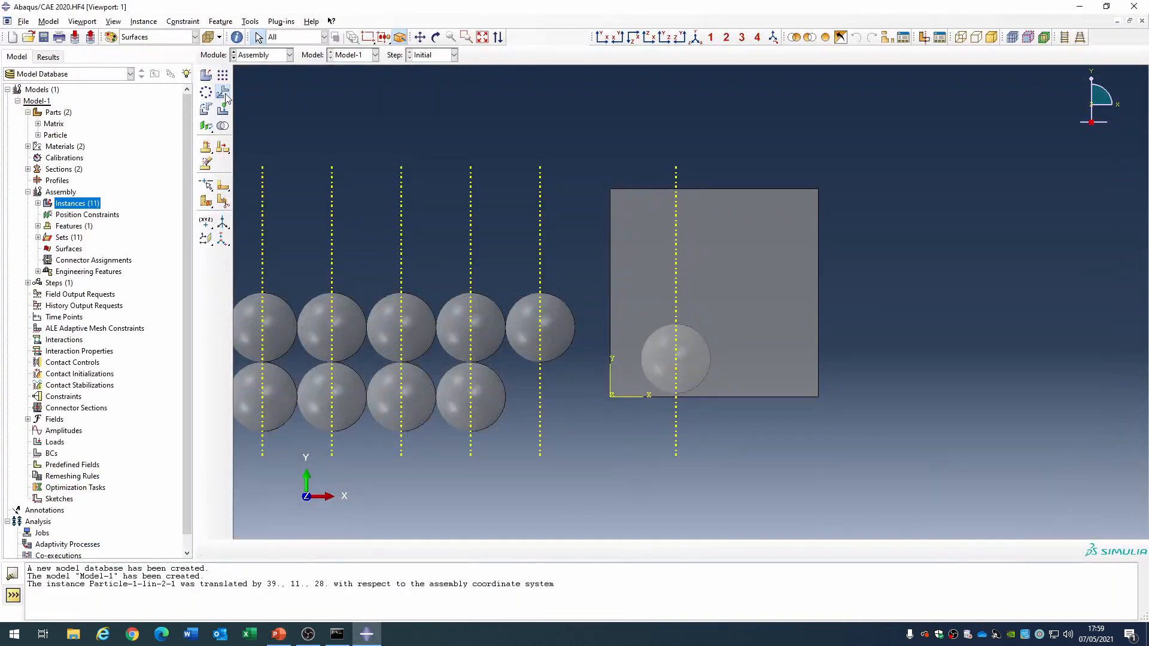
click(223, 92)
click(550, 335)
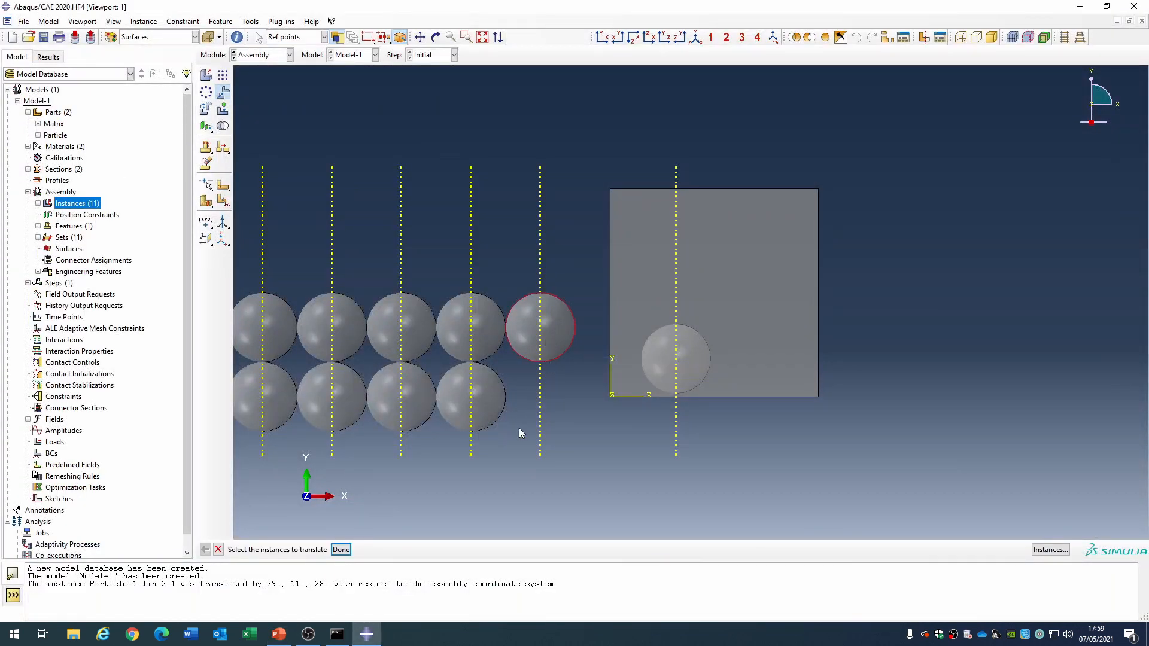
click(349, 552)
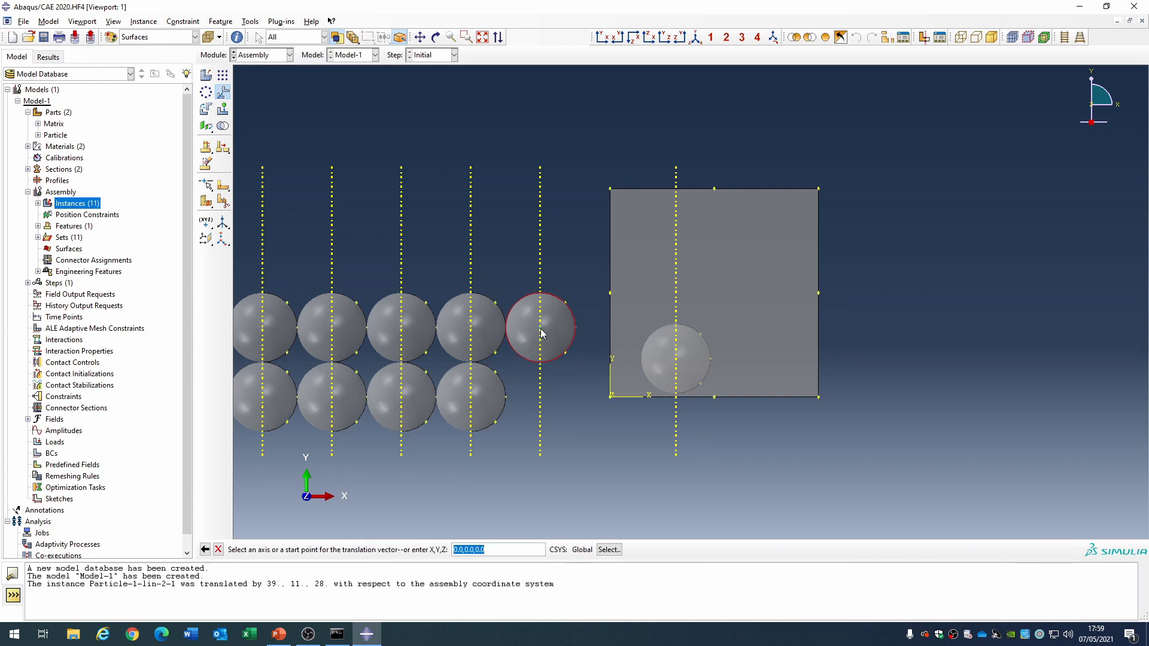
key(Return)
text(50,)
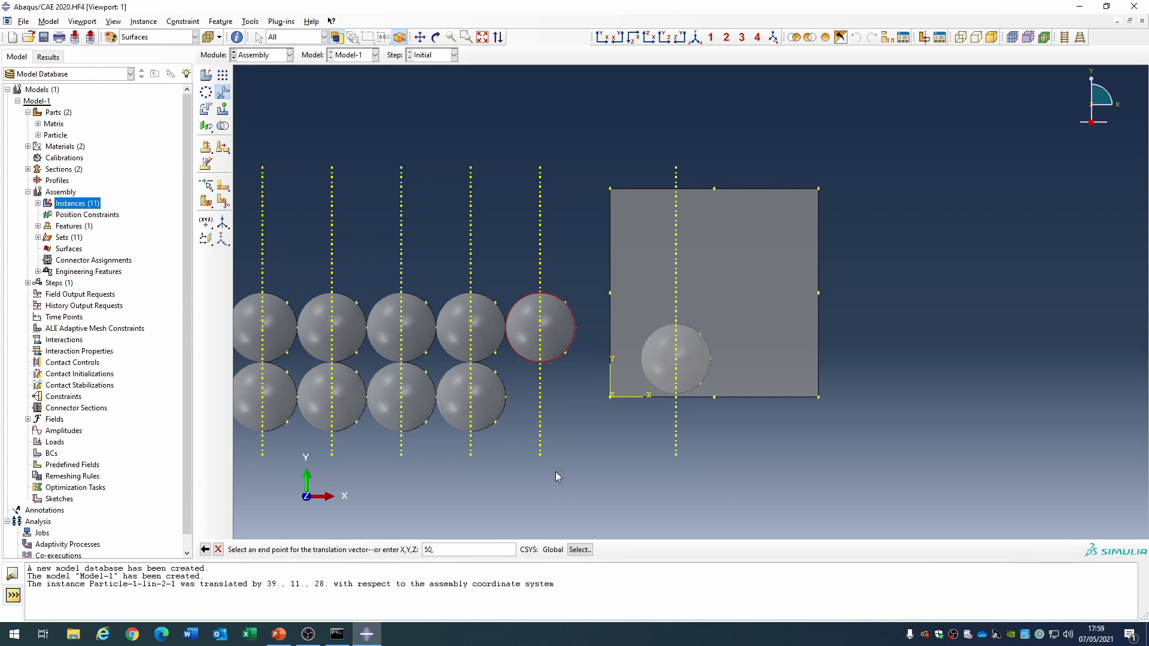
text(12,0)
key(Return)
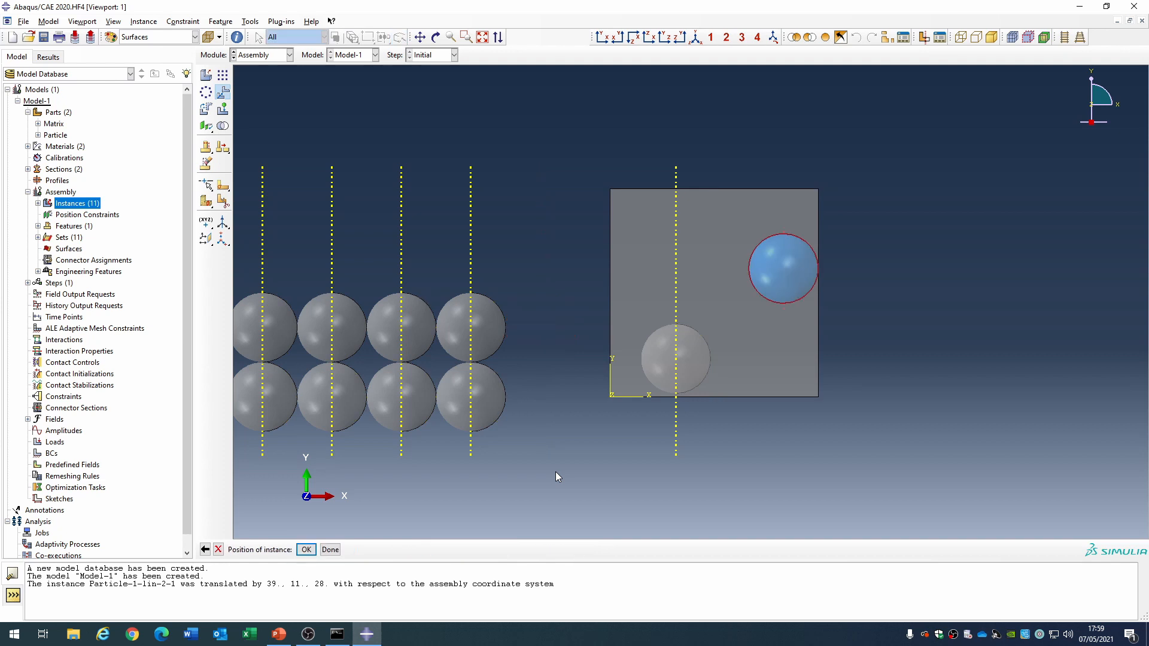
click(306, 550)
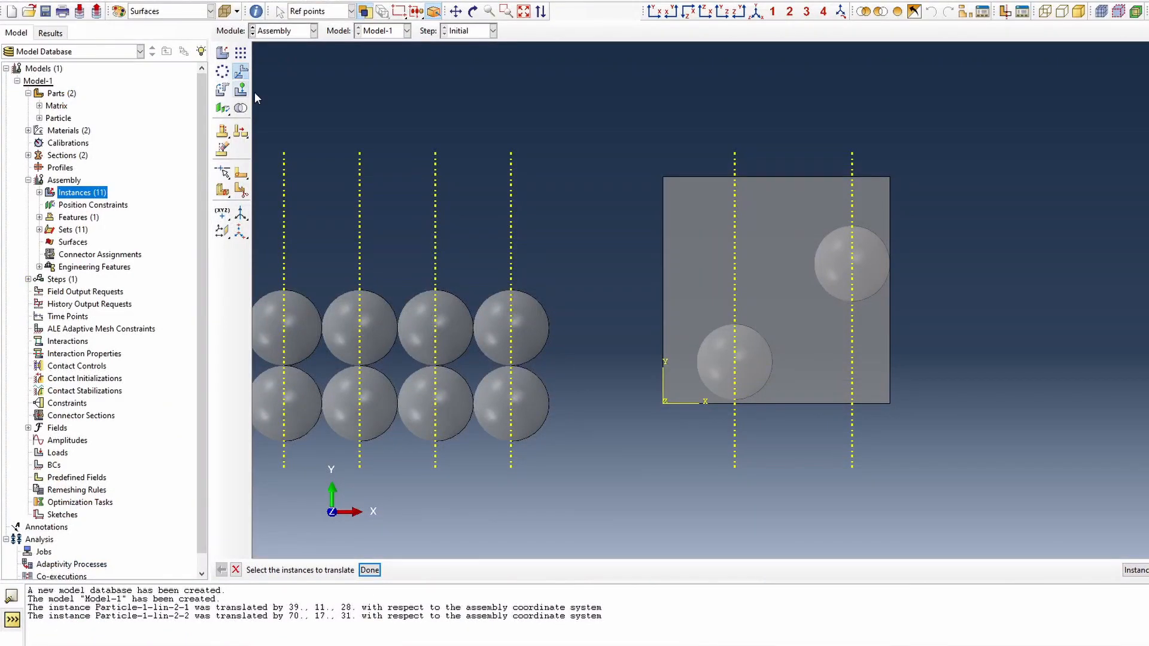
Translate the lower-row particle nearest the cube from its centre to the point 6, 31, 9
click(511, 402)
key(Return)
key(Return)
text(45,31,0)
key(Return)
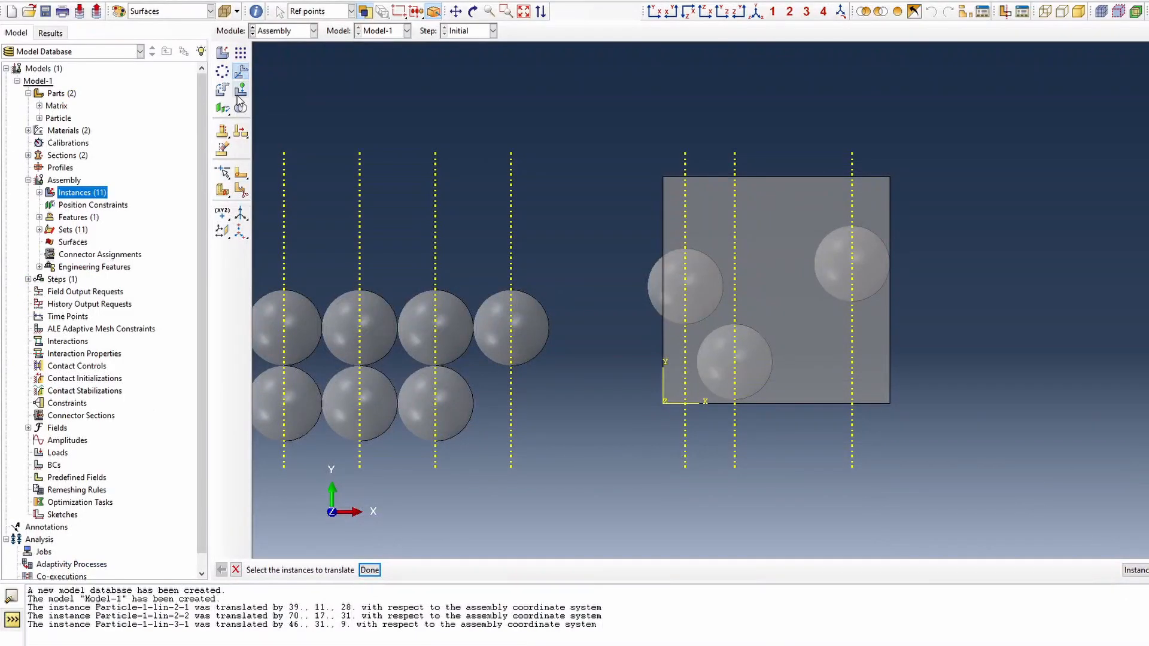
Translate the remaining upper-row particle nearest the cube from its centre to 34, 0, 46 and accept its position
click(516, 335)
key(Return)
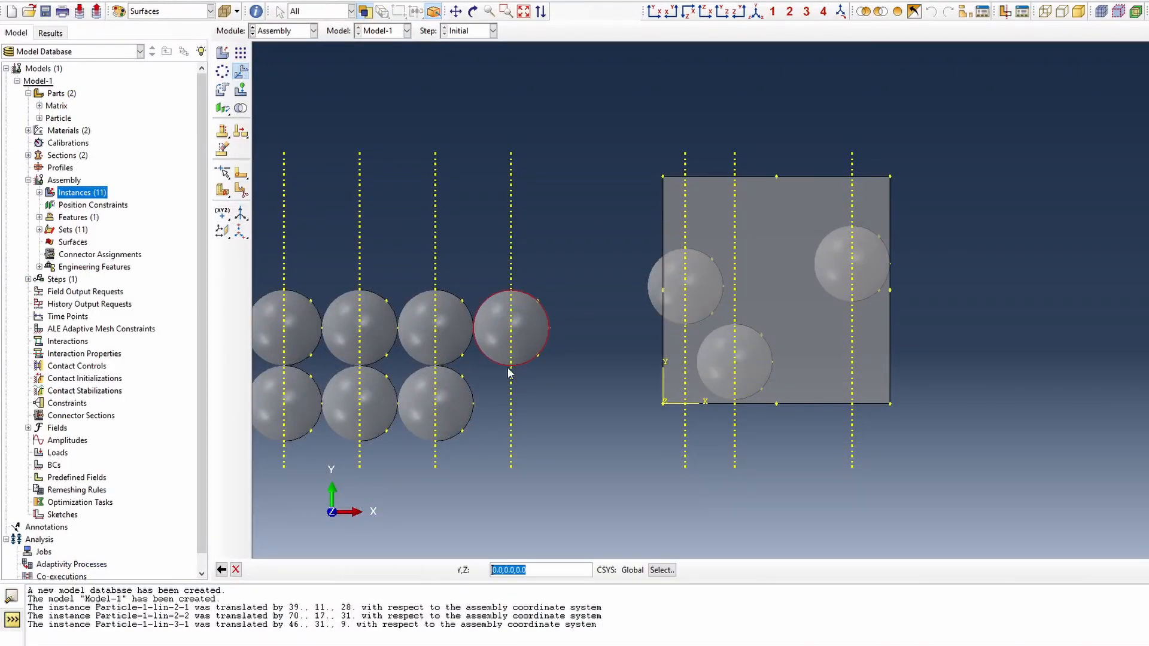
key(Return)
text(34)
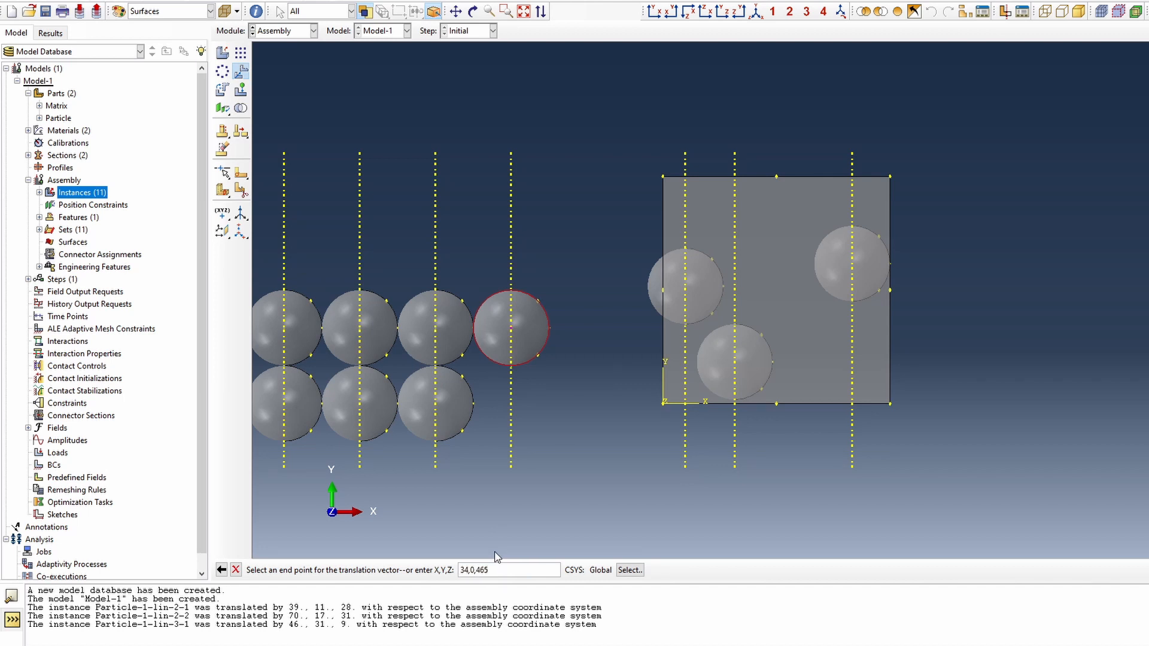
text(,0,46)
key(Return)
key(Return)
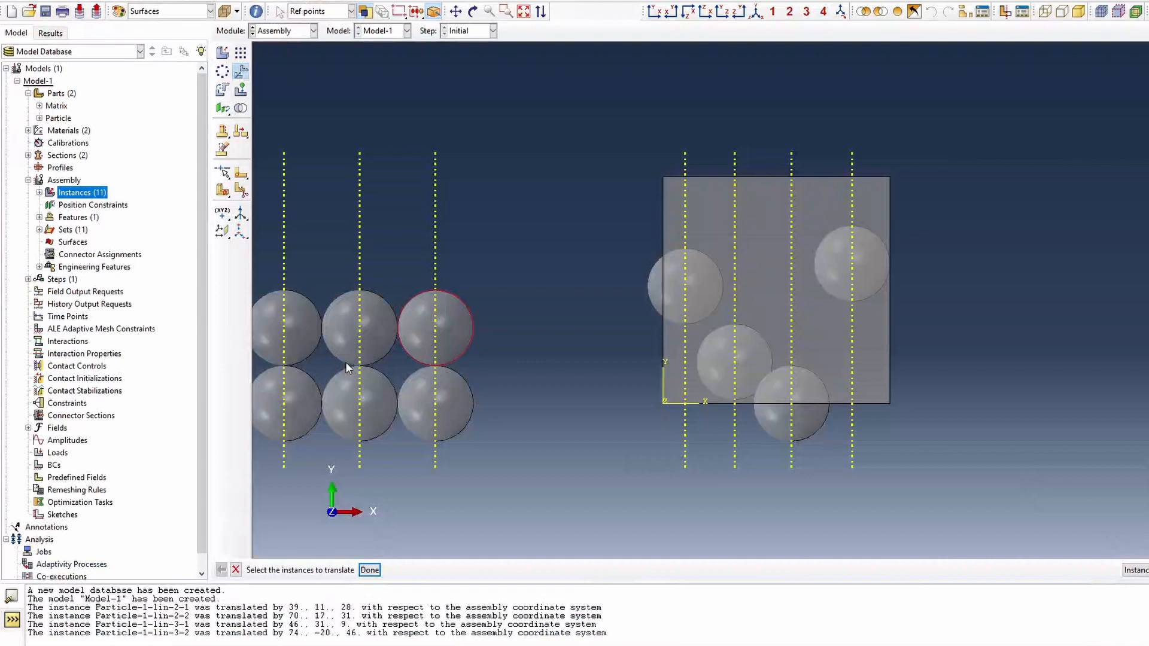
Translate the upper particle of the next column from its centre to 51, 55, 59 and accept its position
click(436, 333)
key(Return)
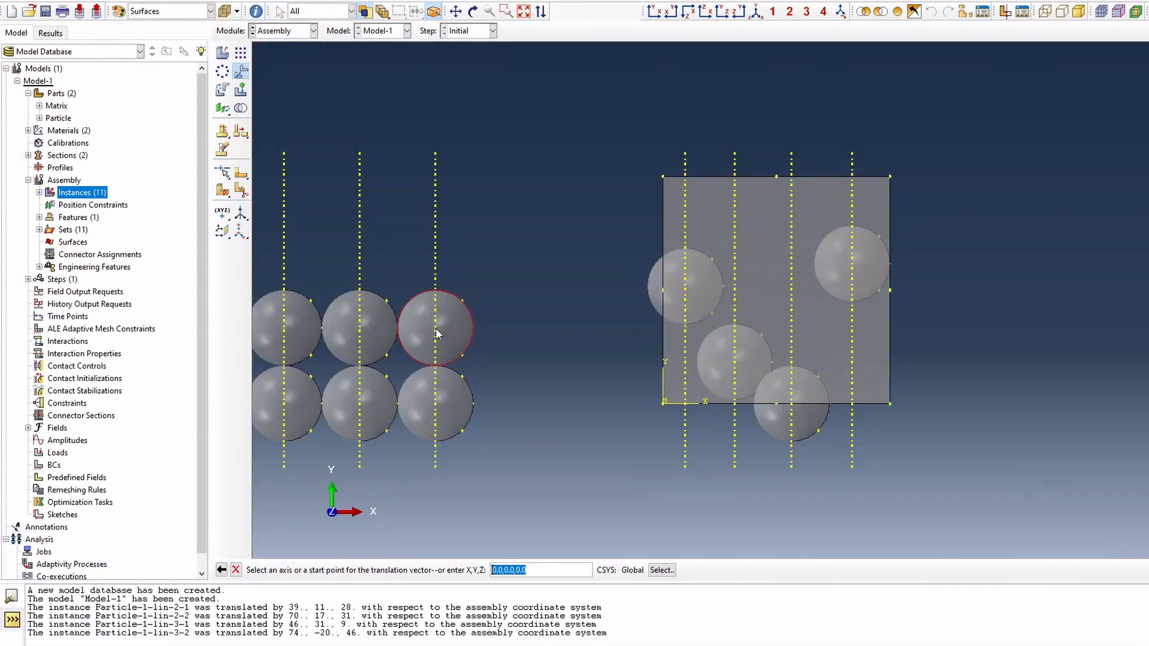
key(Return)
text(111,35,58)
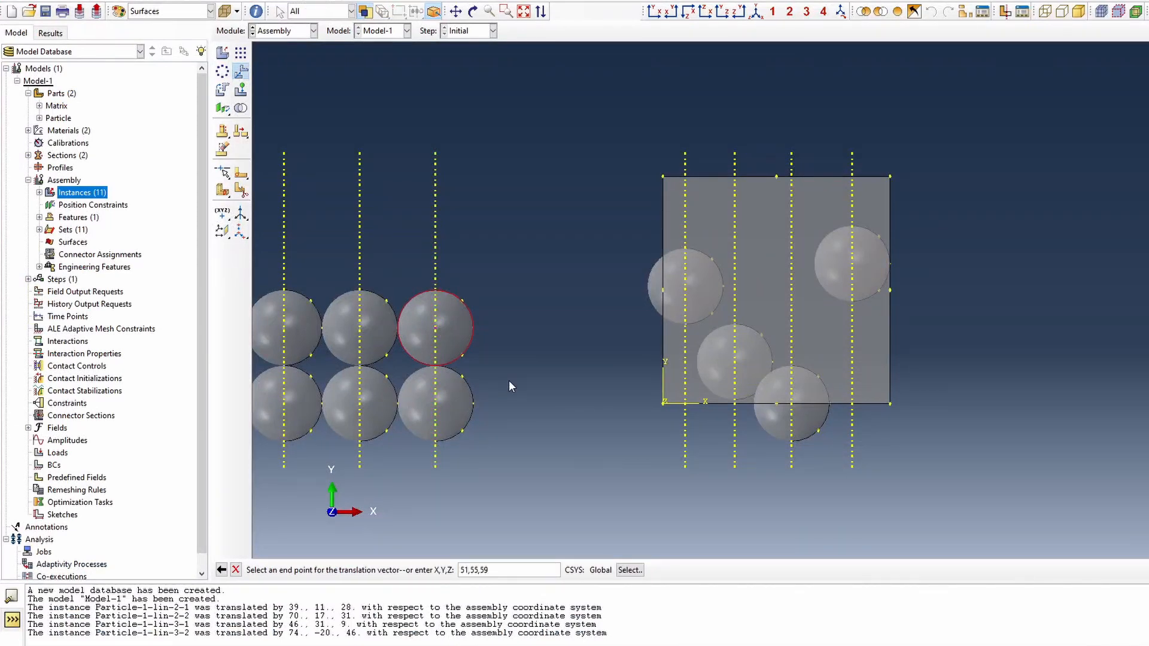
key(Return)
click(332, 569)
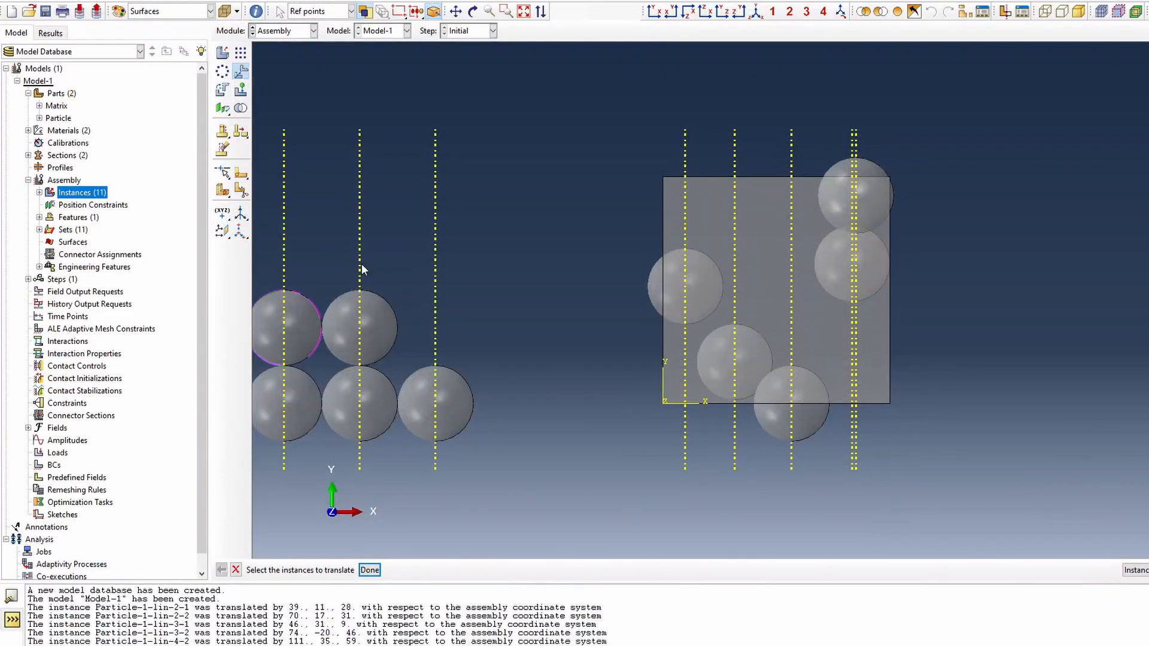
Translate the single lower particle left in the column nearest the cube from its centre to 30, 16, 6
click(435, 419)
click(370, 570)
key(Return)
text(30,16,6)
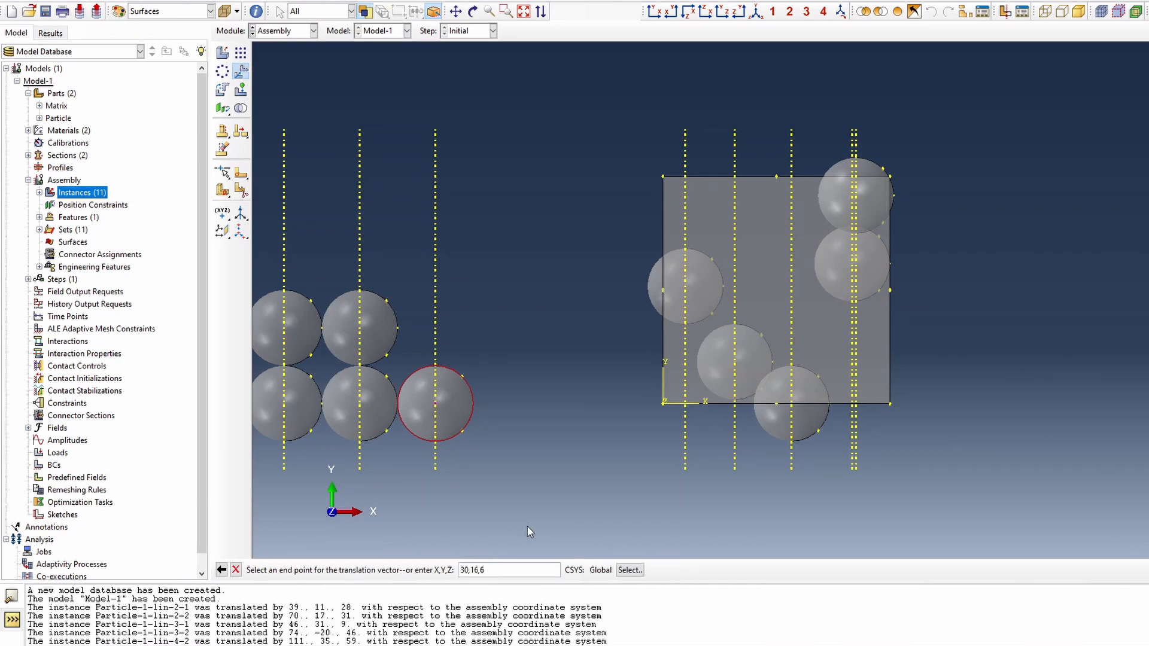
key(Return)
click(332, 570)
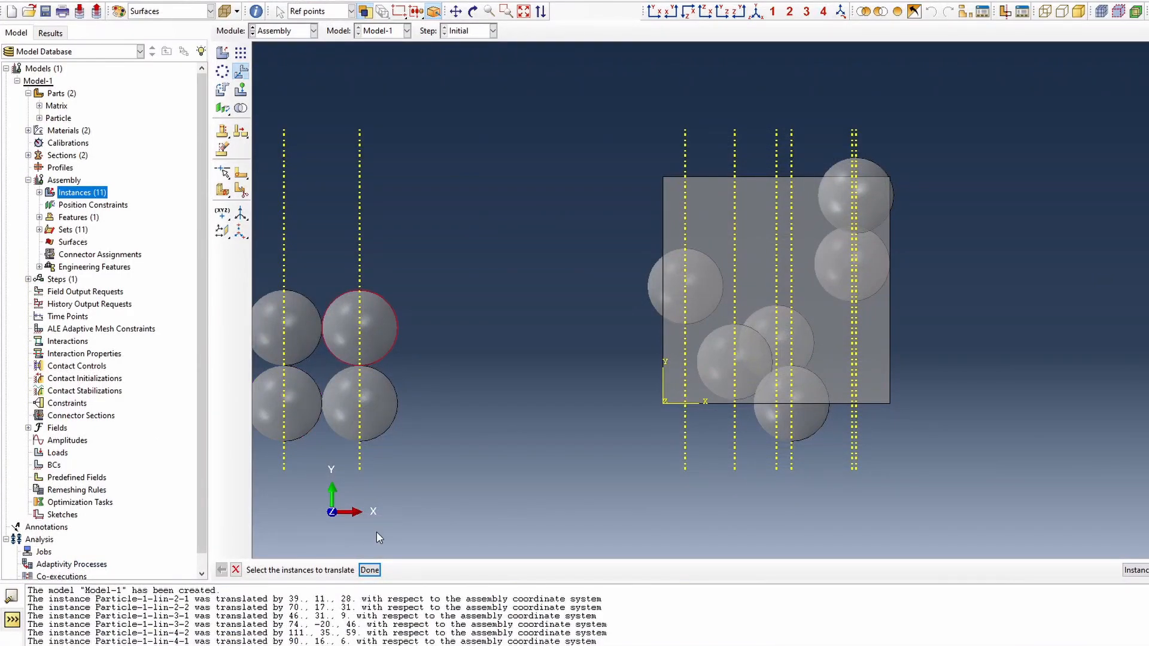
Translate the upper-row particle nearest the cube from its centre to 30, 35, 46 and accept its position
click(369, 570)
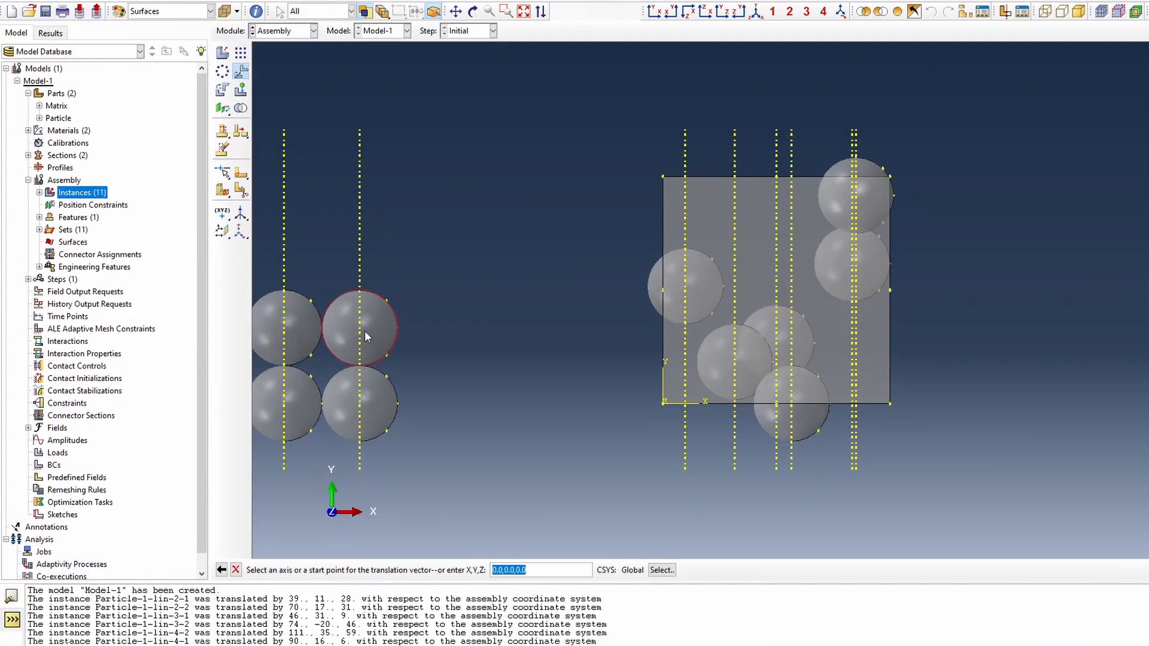
key(Return)
text(110,1)
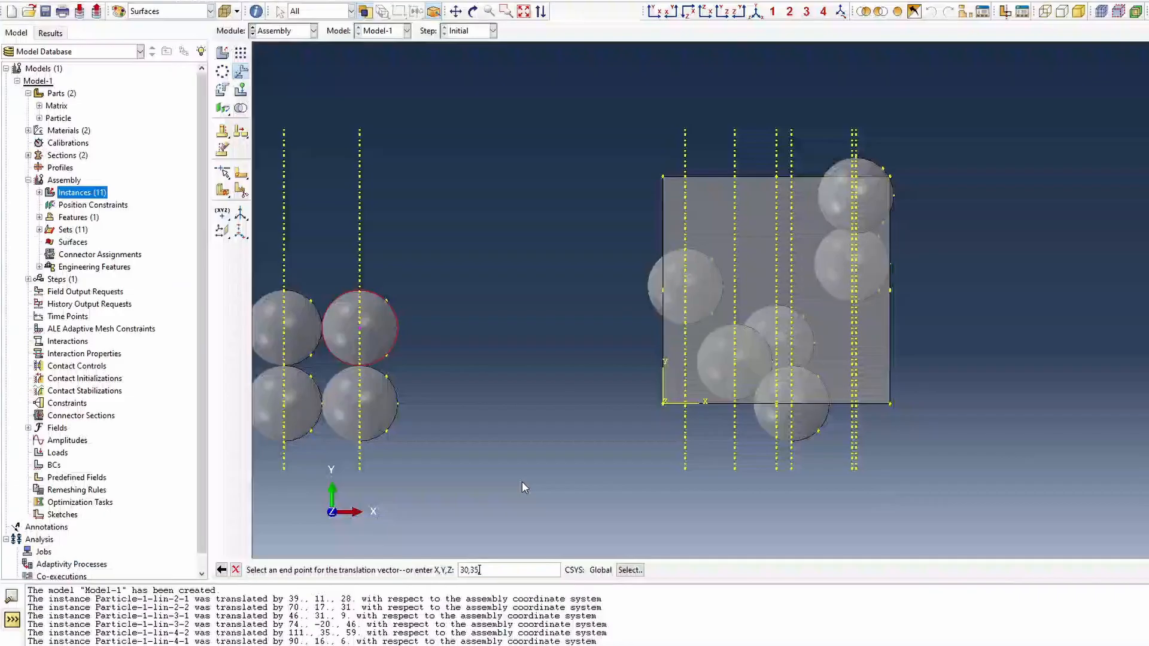
text(5,20)
key(Return)
click(332, 569)
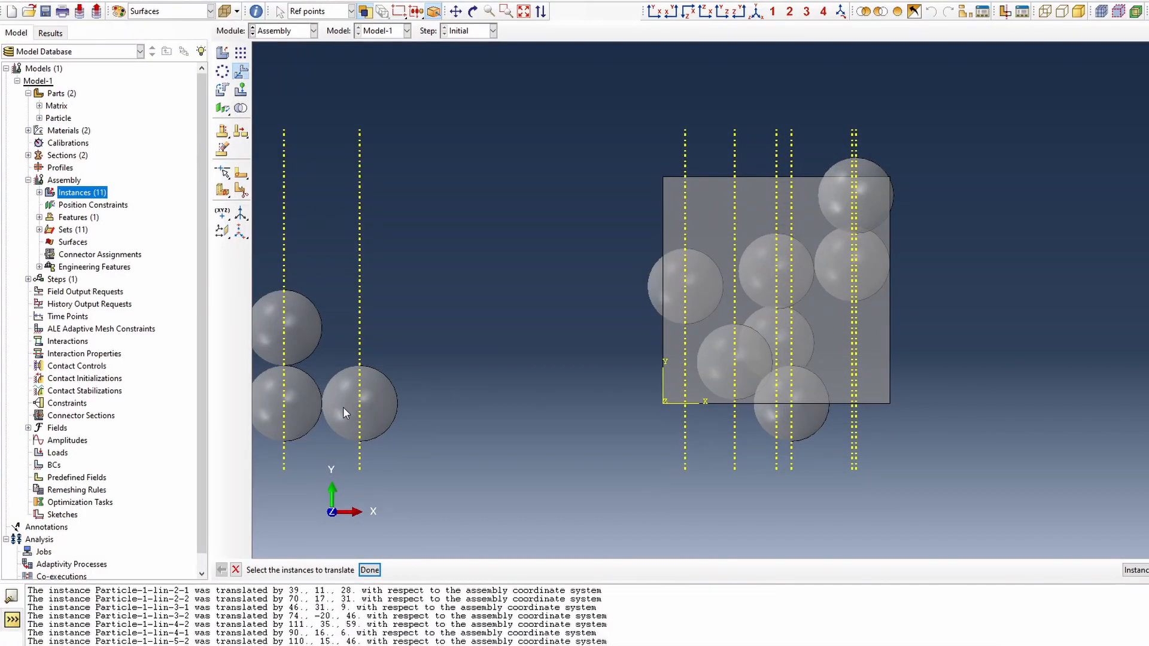
Translate the lower-row particle nearest the cube from its centre to 2, 57, 26 and accept its position
click(360, 401)
middle_click(360, 401)
key(Return)
text(82,57,30)
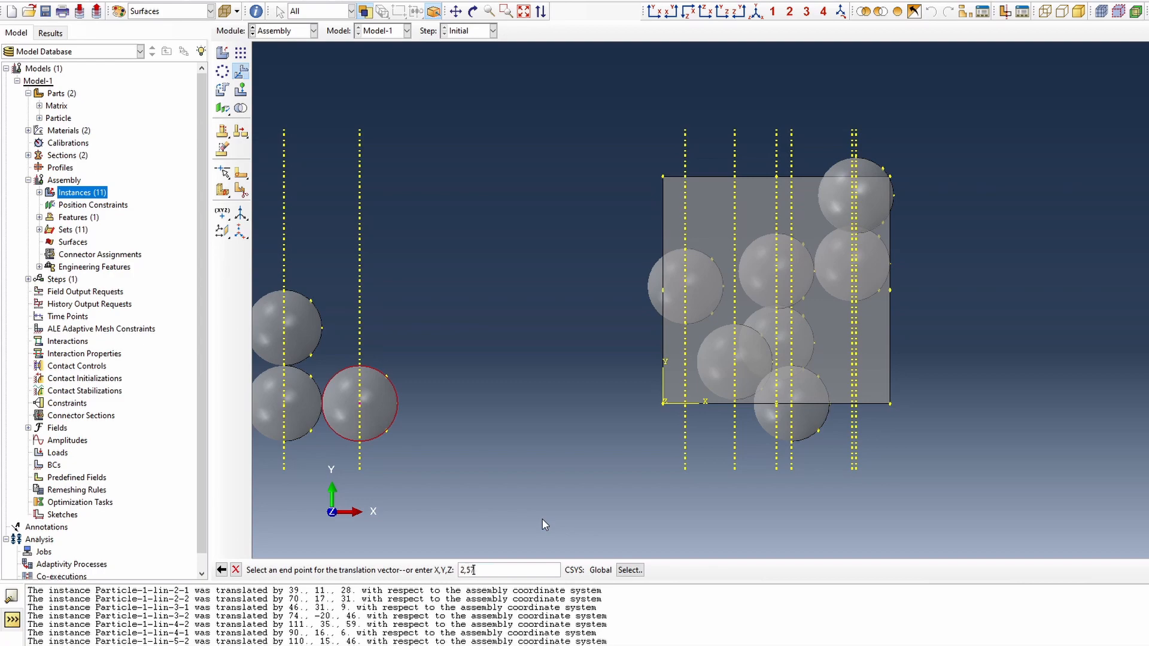
key(Return)
click(331, 569)
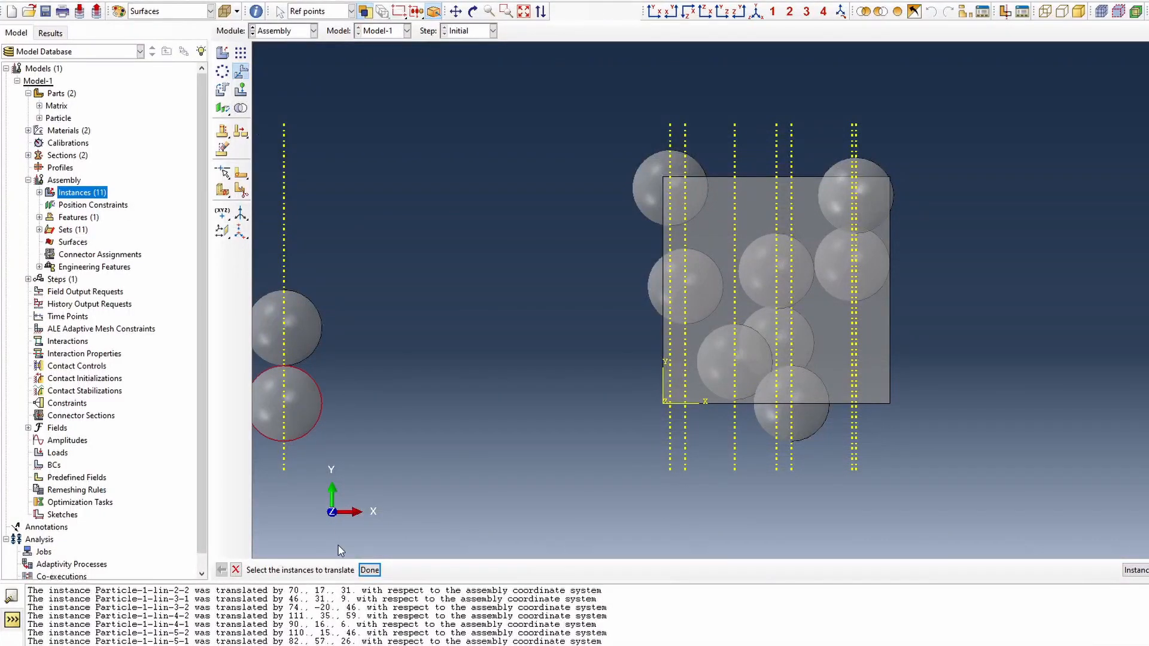
Translate the lower particle of the last remaining column from its centre to 32, 43, 11
middle_click(285, 407)
key(Return)
text(132,43,16)
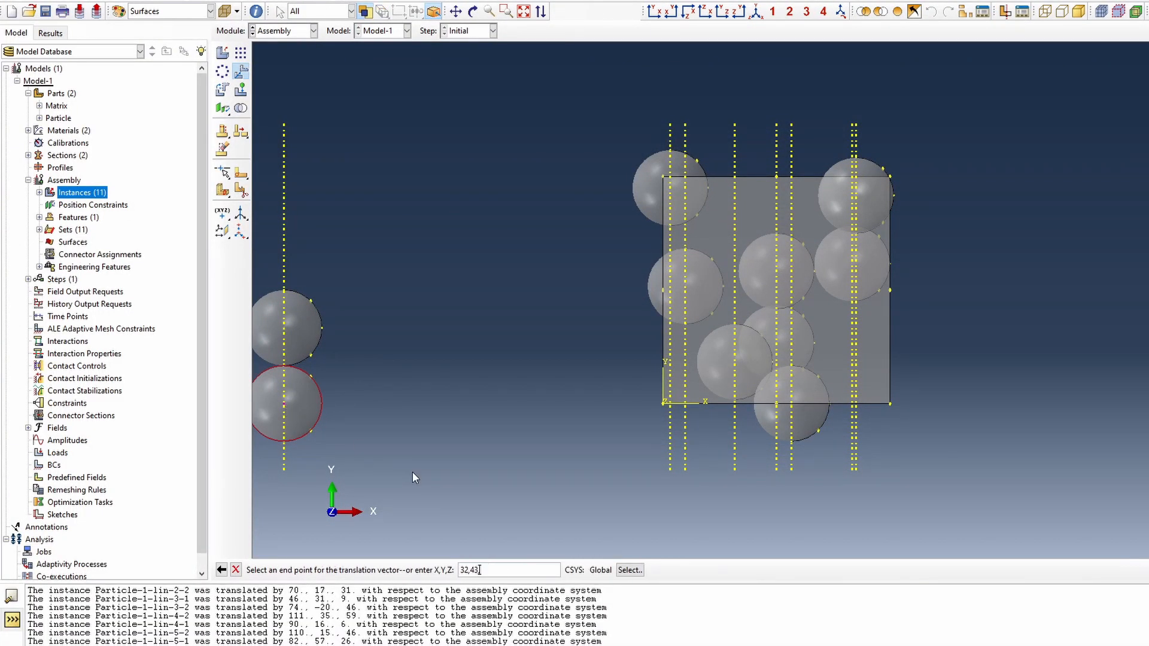
key(Return)
click(331, 570)
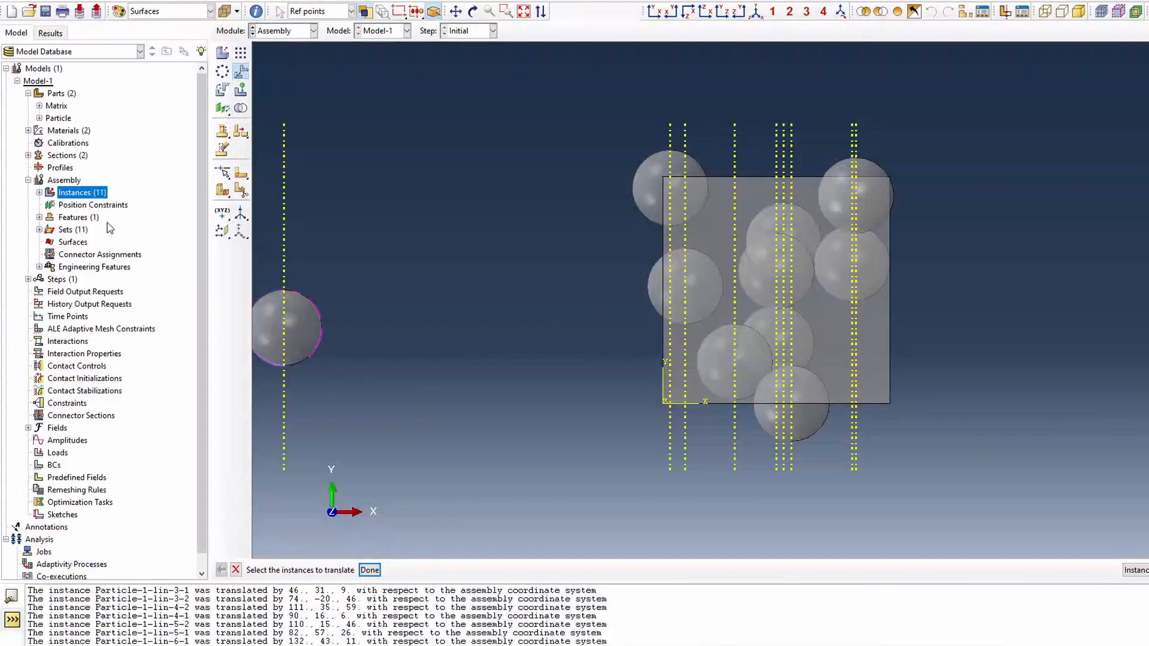
Translate the last particle outside the cube from its centre to 0, 19, 42 and accept its position
click(285, 326)
middle_click(285, 325)
key(Return)
text(100,-1,30)
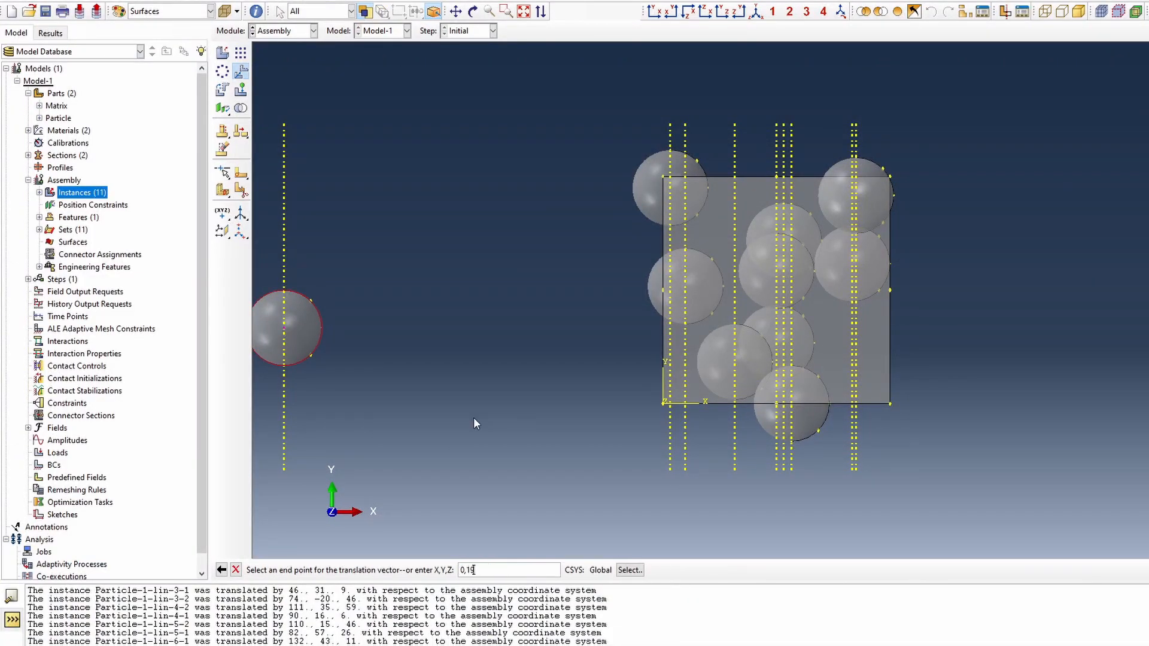
key(Return)
middle_click(473, 417)
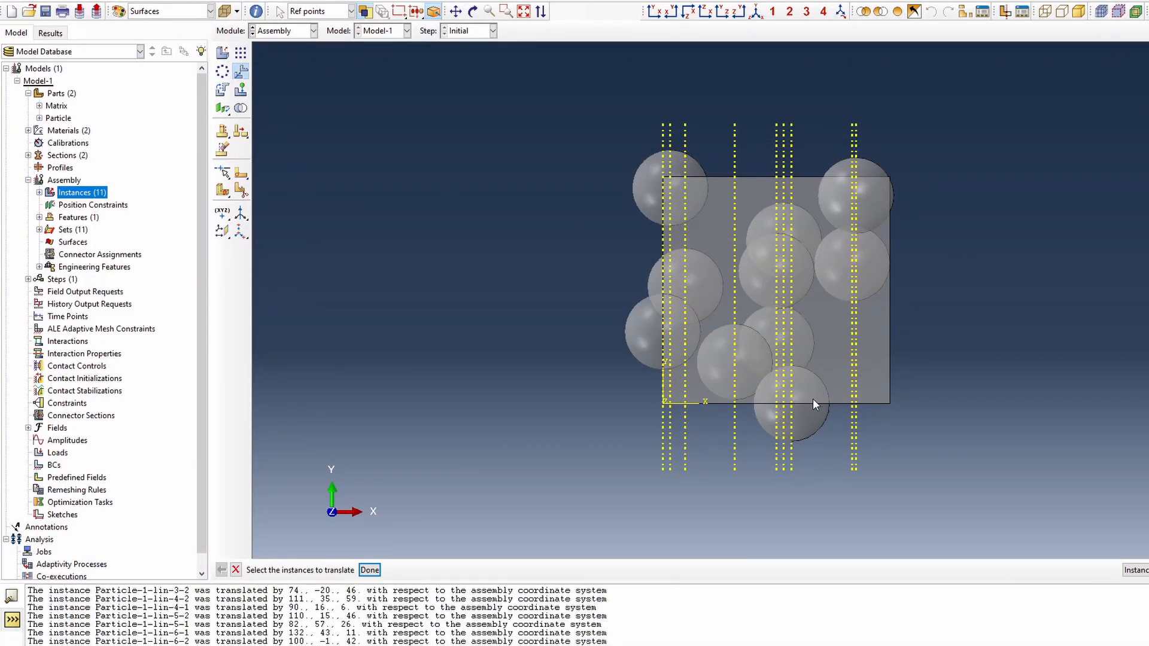
Merge the geometry of the matrix and all particle instances into a part named PMMC, suppressing the originals and retaining intersecting boundaries
click(756, 12)
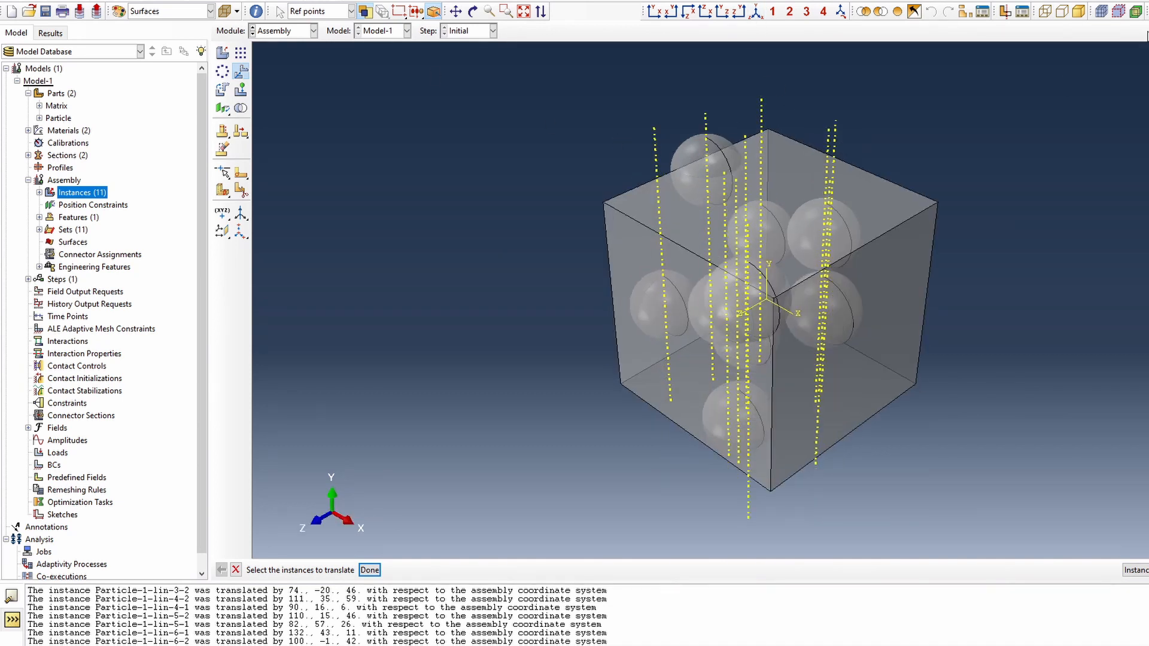
click(473, 11)
drag(677, 289, 717, 333)
right_click(372, 223)
click(423, 302)
click(241, 108)
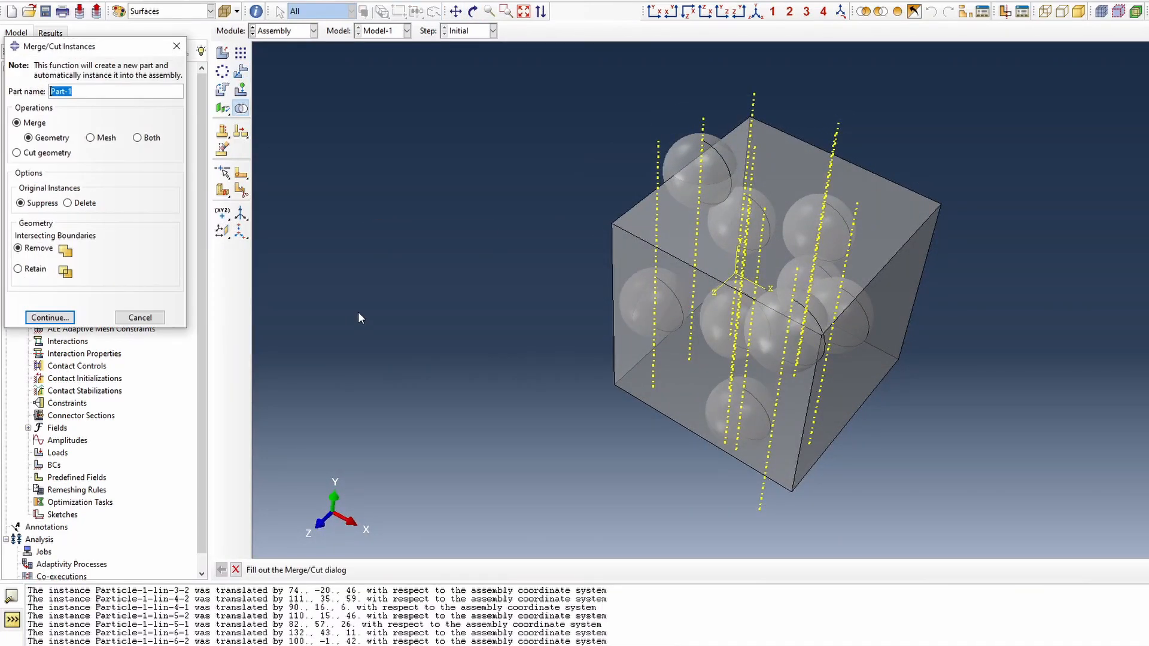
text(OP)
click(37, 204)
click(48, 318)
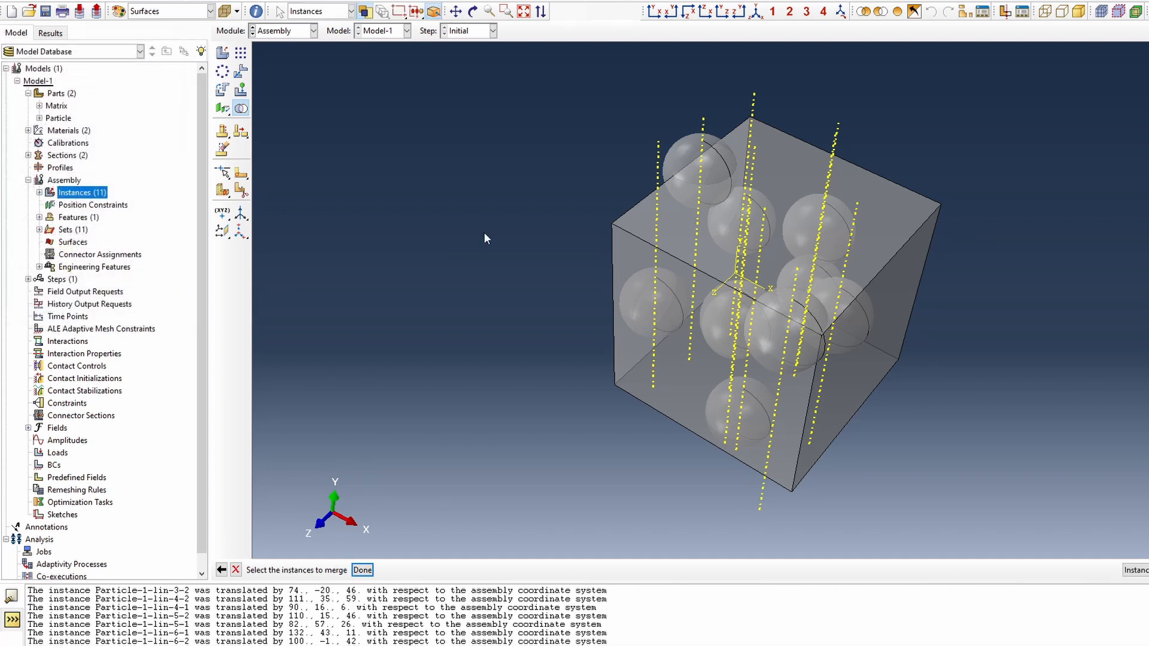
drag(538, 70, 1051, 466)
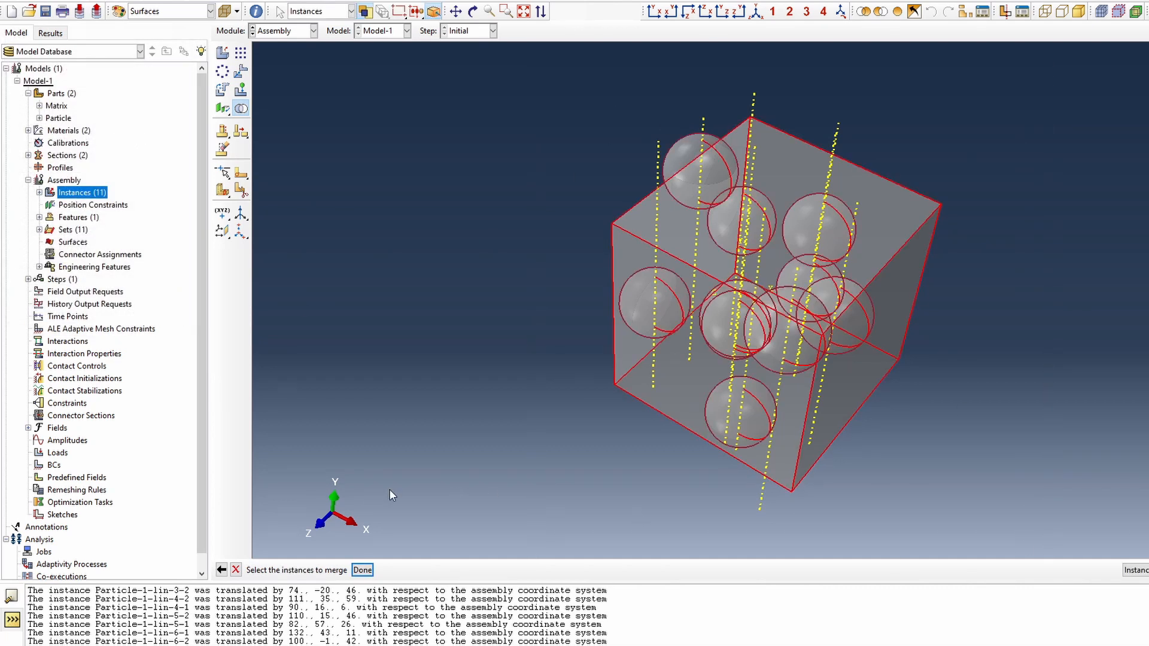
click(362, 570)
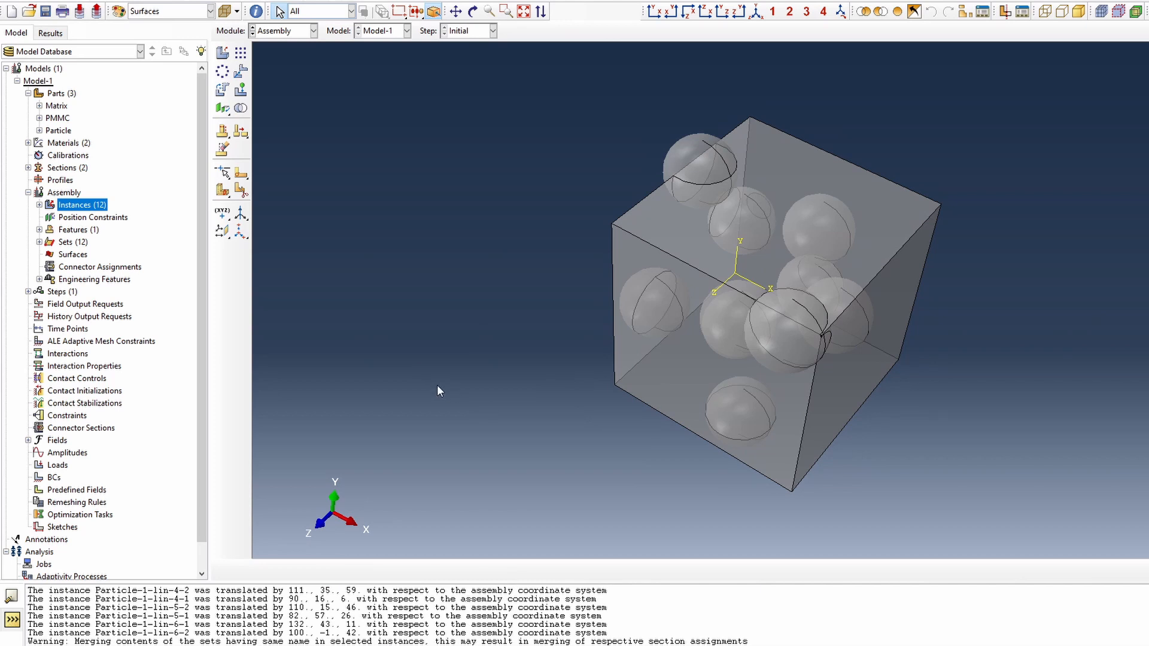
Check the merged instance and the PMMC part's section assignments in the model tree, and set the colour coding to Part instances
click(39, 205)
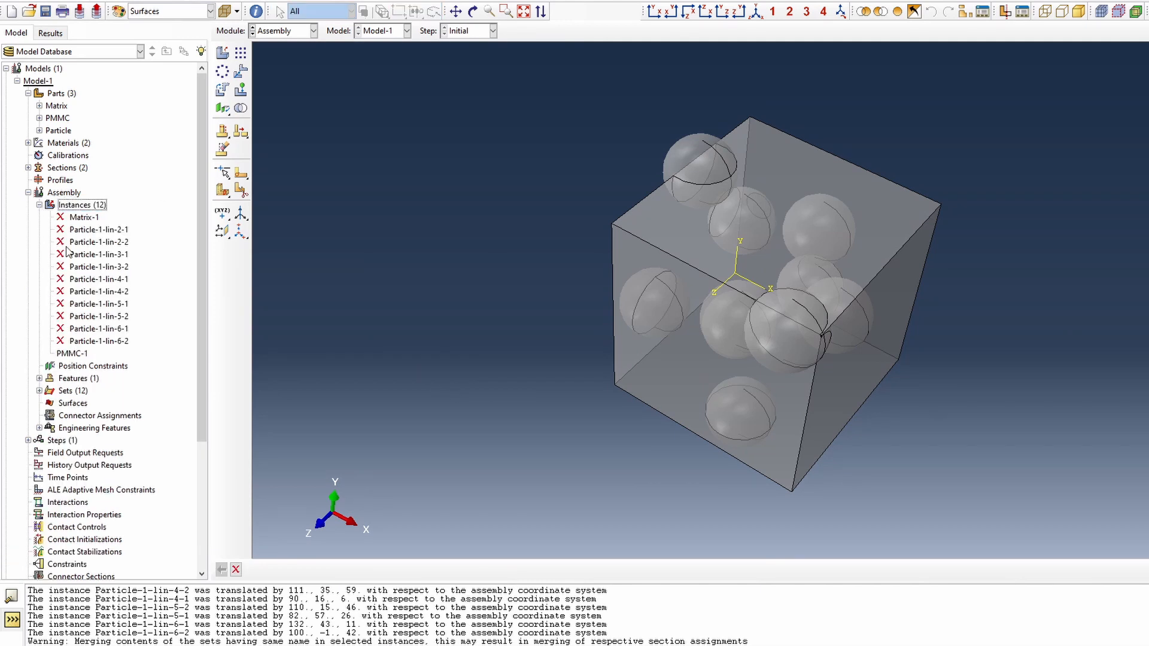
click(72, 353)
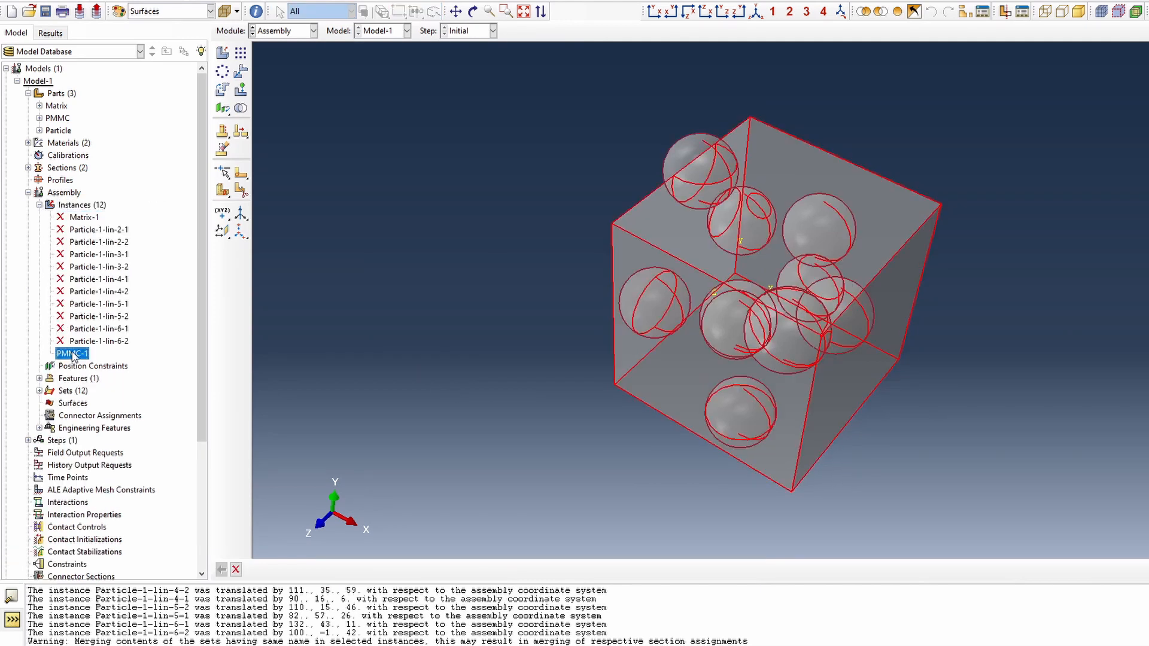
click(28, 192)
click(40, 118)
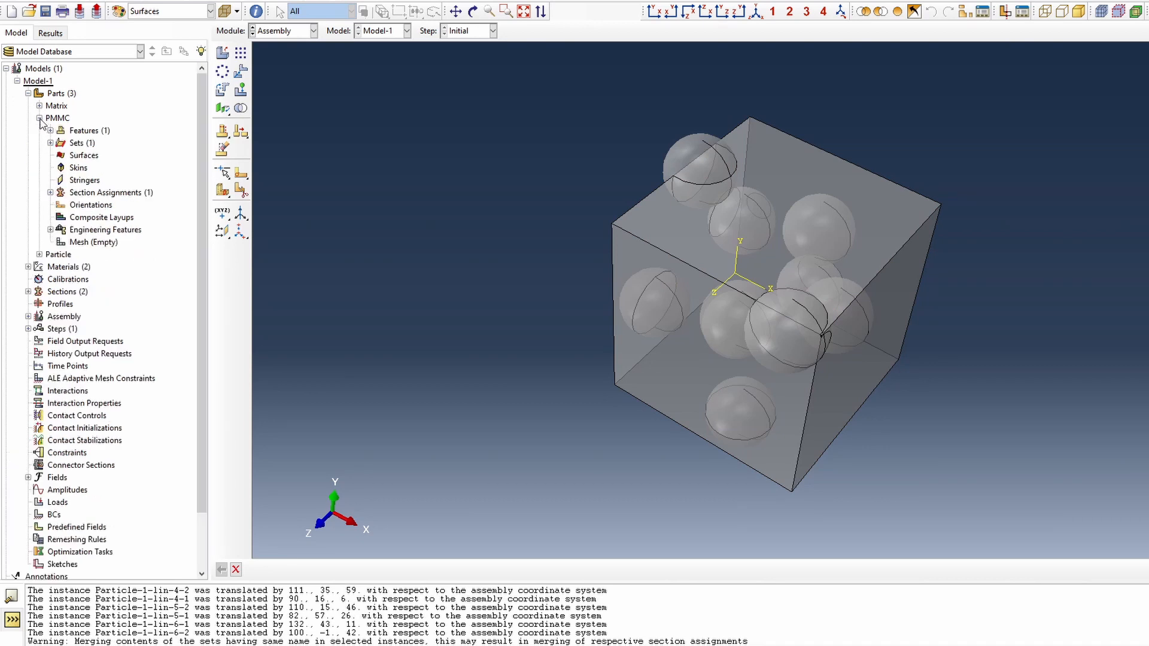
click(50, 193)
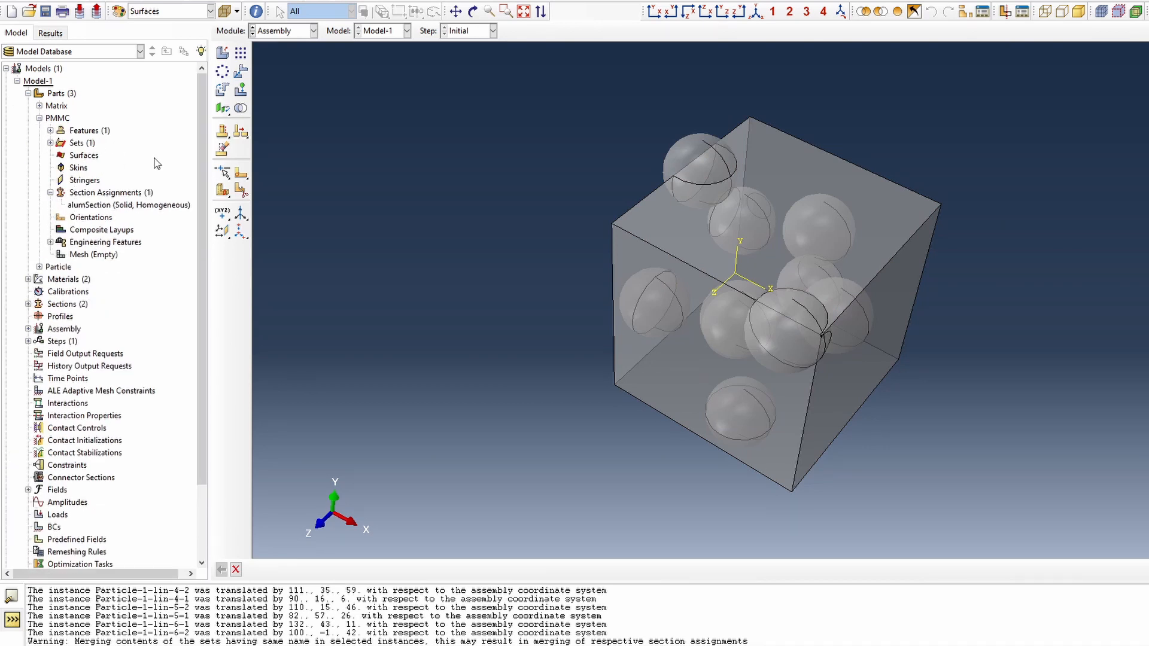
click(179, 11)
click(169, 49)
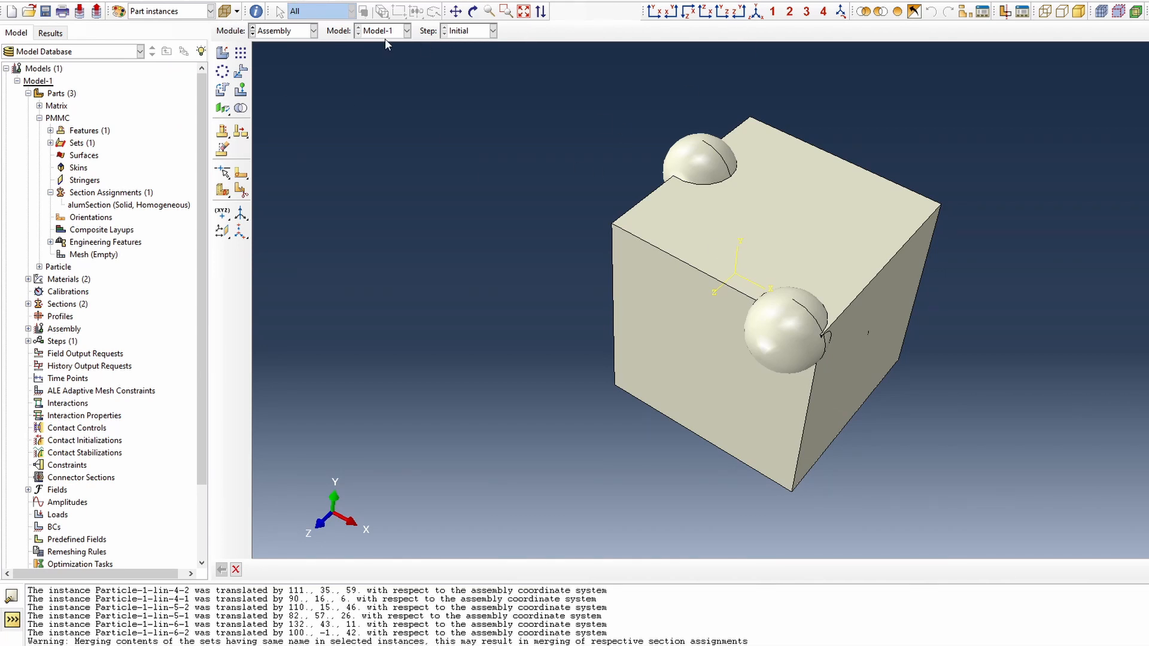
Open the PMMC part and start an extruded cut sketch on the cube's positive-X side face, oriented by its vertical edge
click(472, 11)
drag(826, 281, 653, 347)
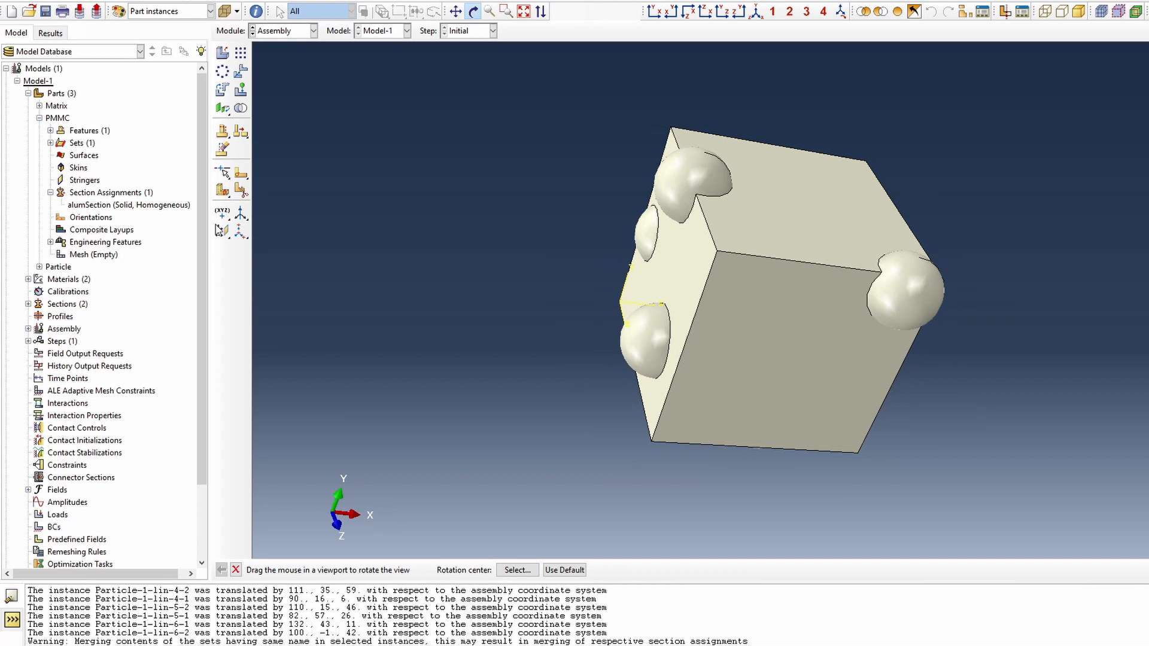
drag(733, 348, 748, 371)
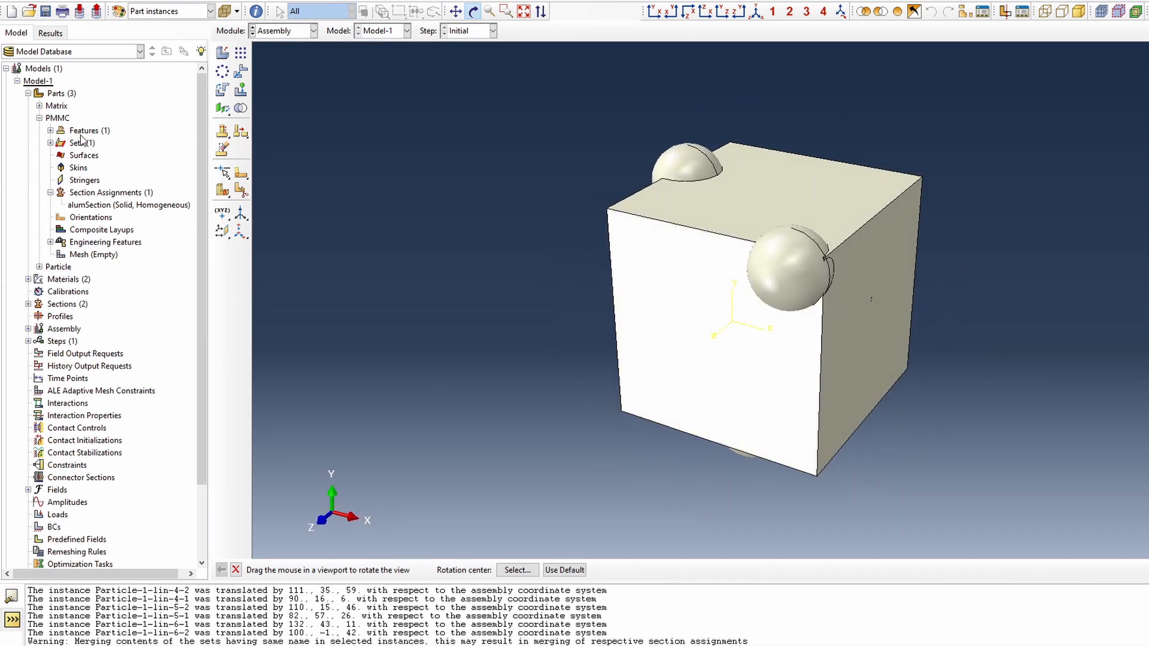
double_click(57, 118)
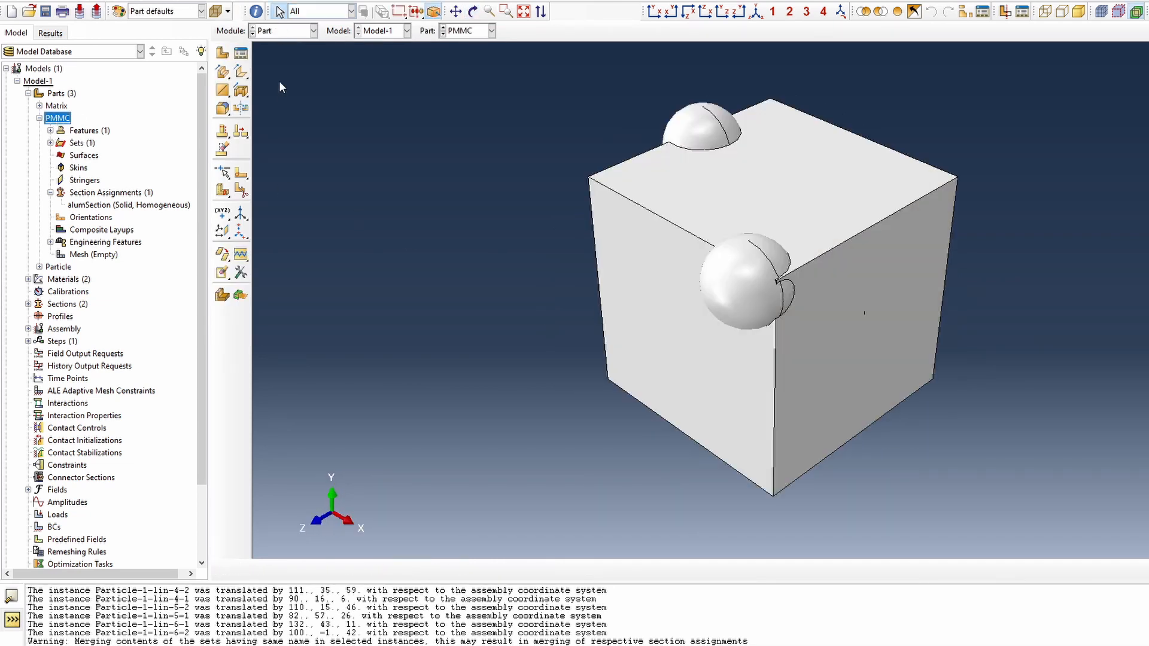
click(241, 90)
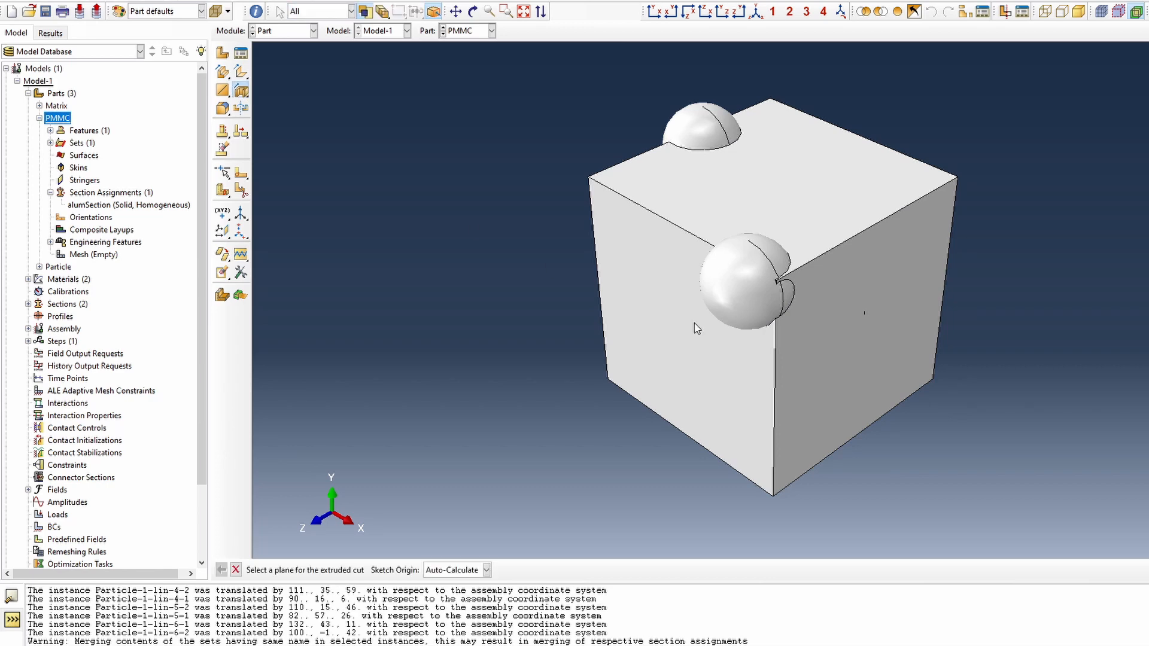
click(871, 355)
click(776, 377)
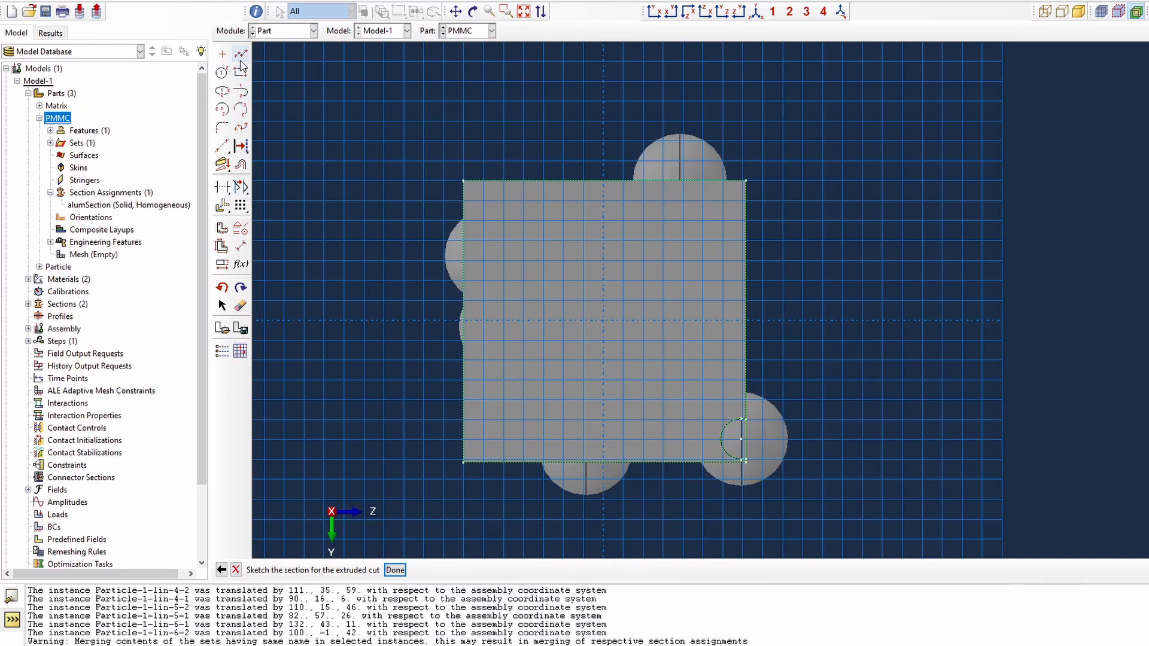
Sketch a rectangle that coincides with the outline of the cube's side face, from corner to opposite corner
click(241, 73)
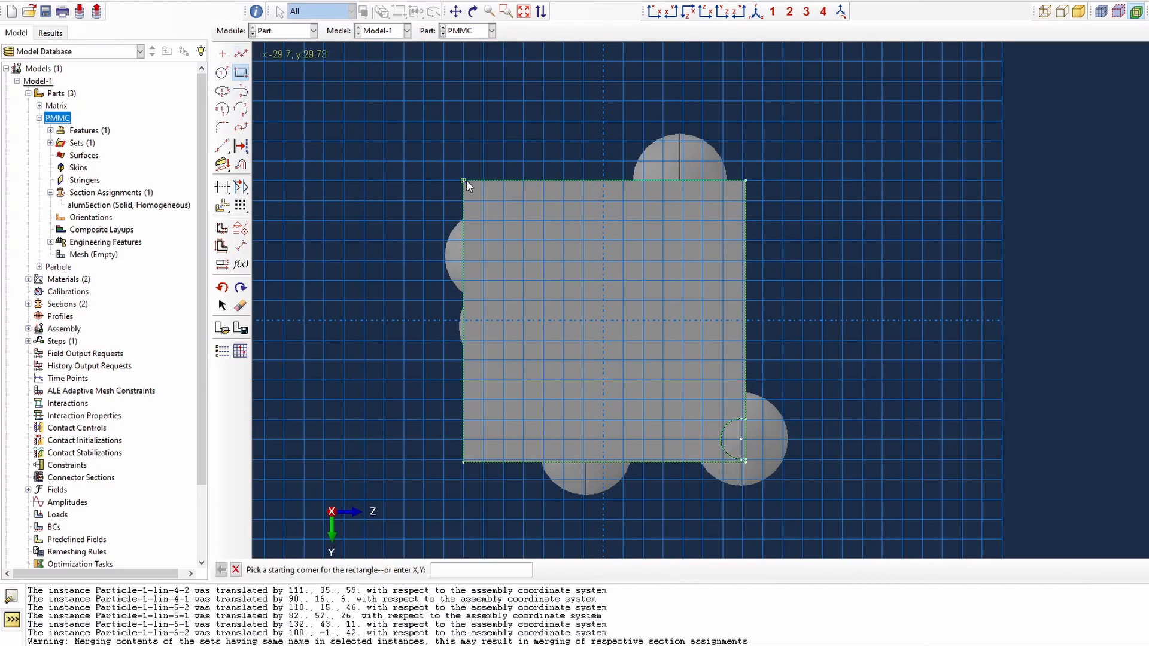
click(465, 181)
scroll(753, 462, up, 3)
scroll(752, 469, up, 2)
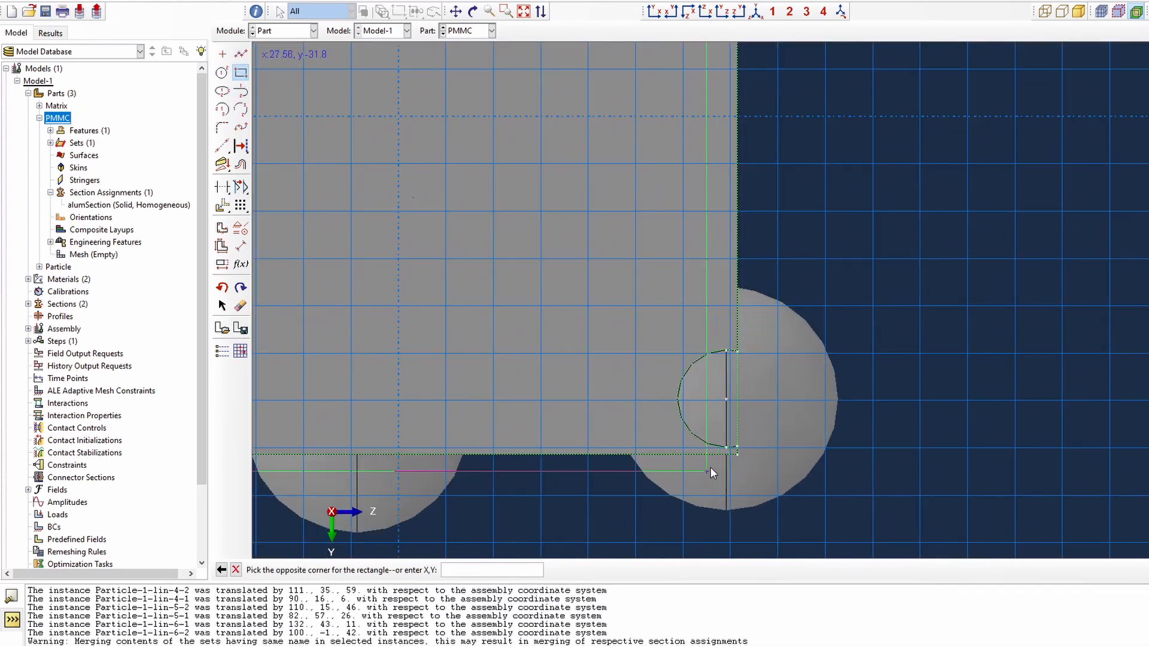
scroll(731, 475, up, 4)
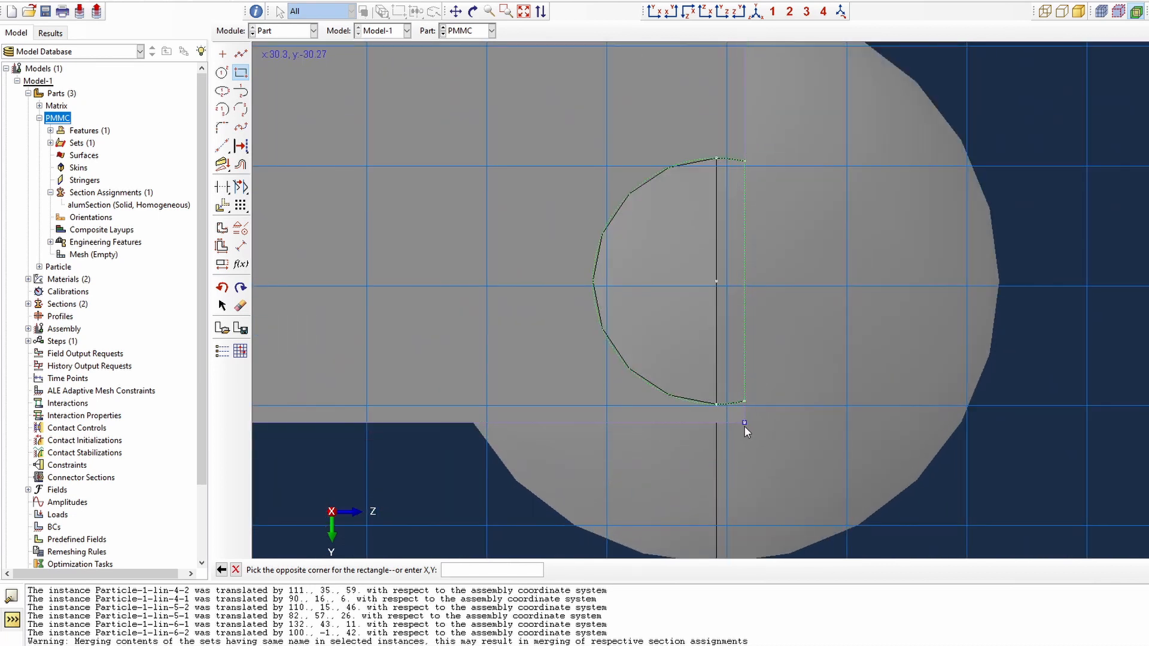
click(745, 423)
scroll(748, 426, down, 5)
scroll(931, 424, down, 3)
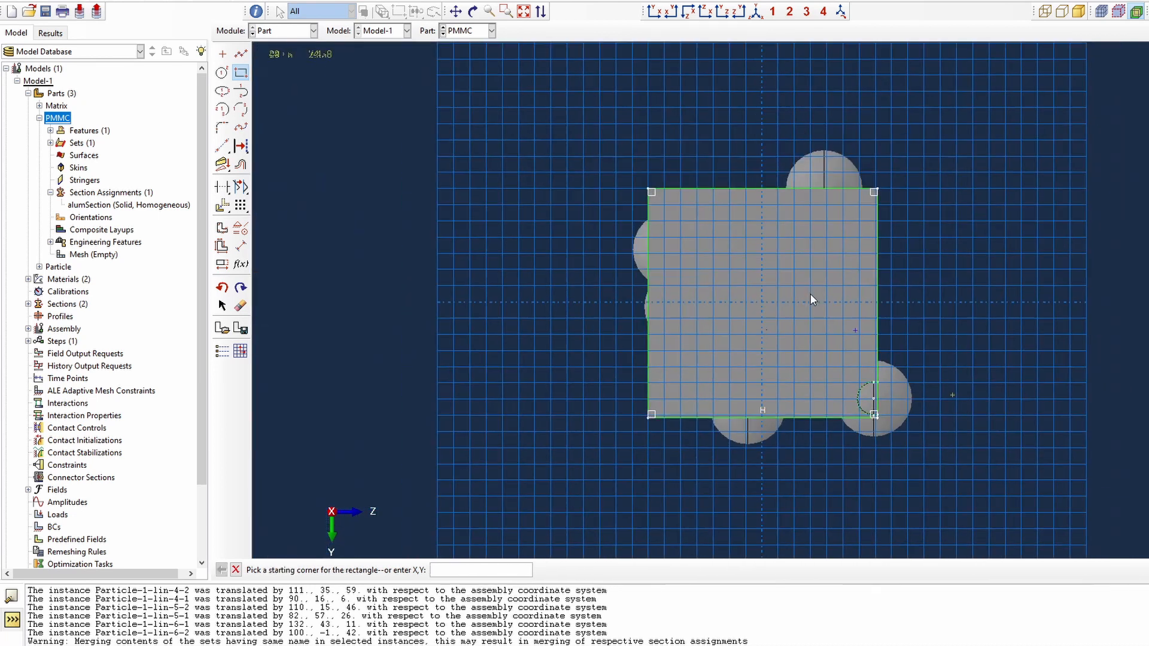
Draw a larger rectangle enclosing the side-face outline and all protruding particles, and cut away the material between the two rectangles
click(559, 100)
click(1002, 521)
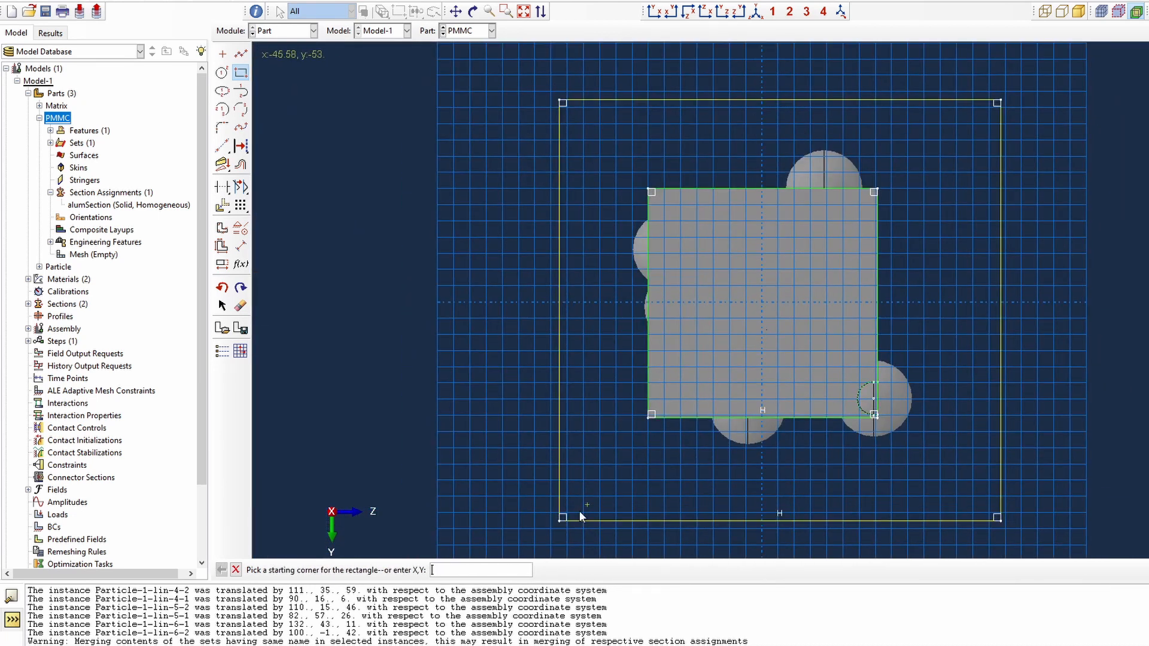
right_click(489, 415)
click(526, 474)
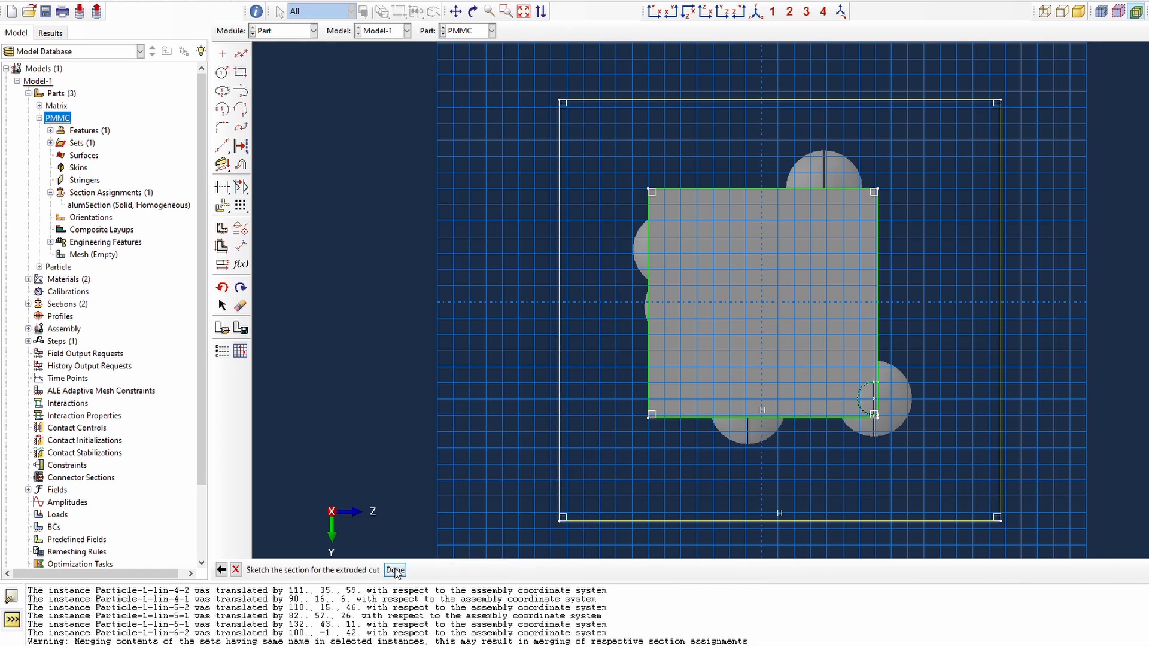
click(396, 571)
click(55, 227)
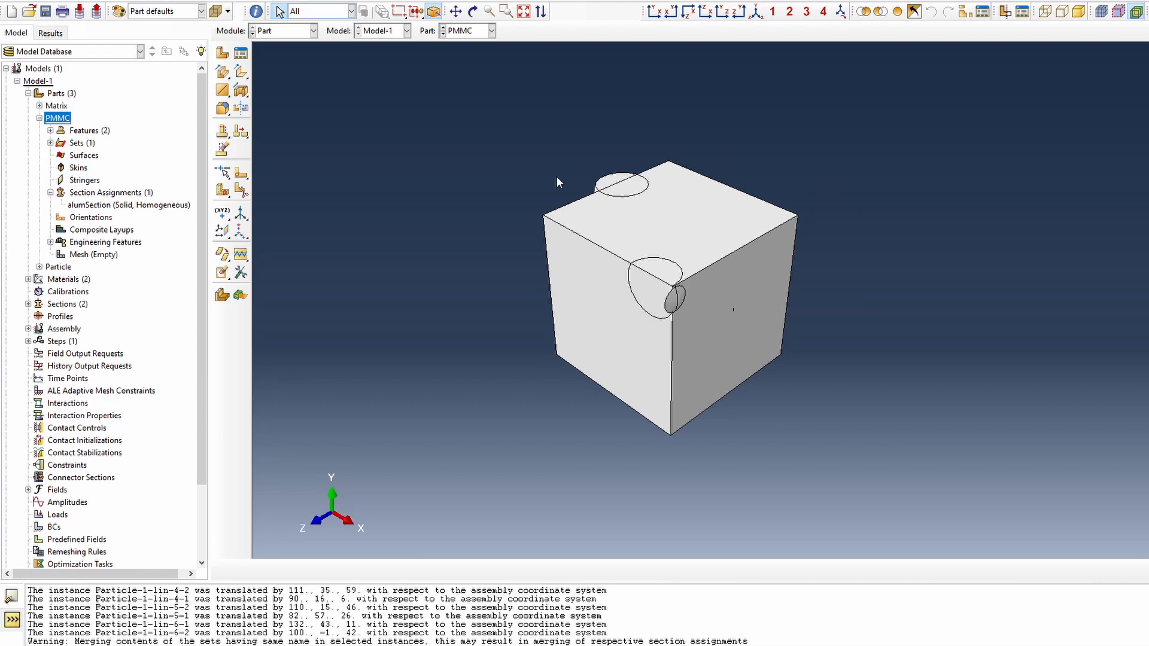
Start another extruded cut on the cube's top face and sketch a rectangle coinciding with that face's outline
click(242, 94)
click(718, 234)
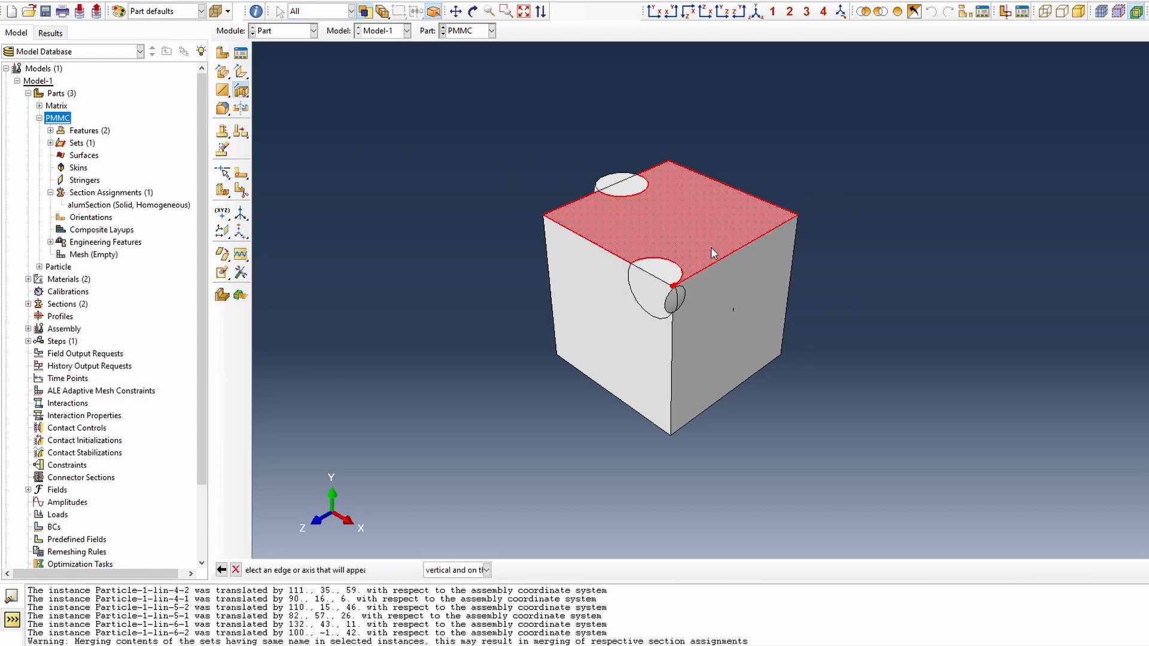
click(611, 255)
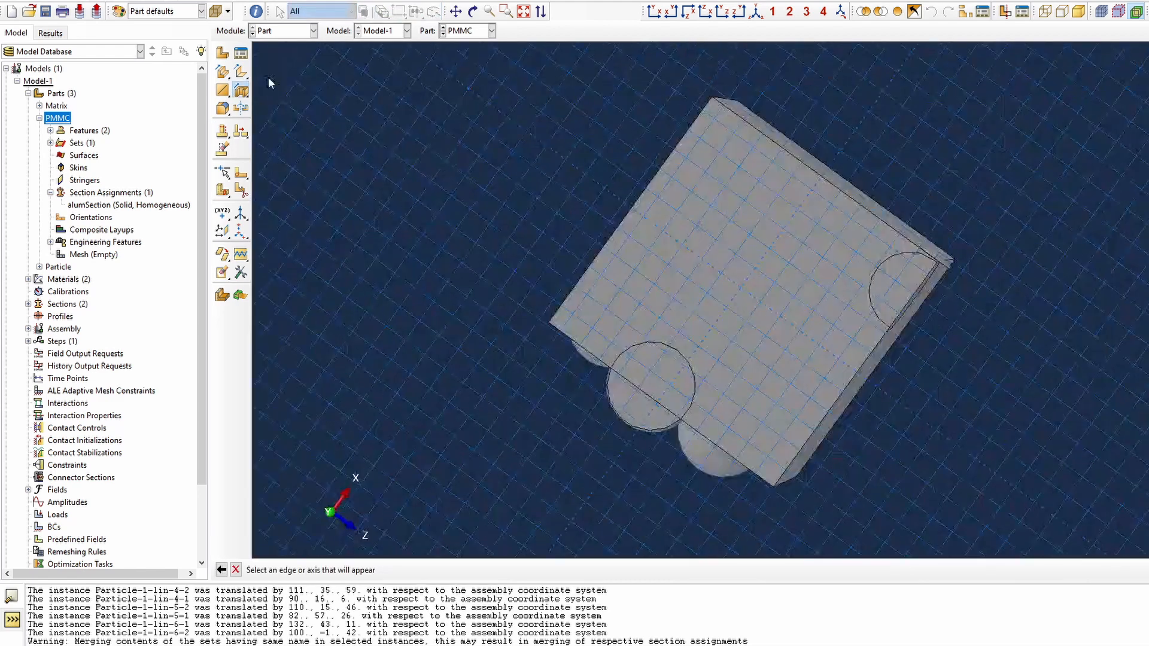
click(240, 73)
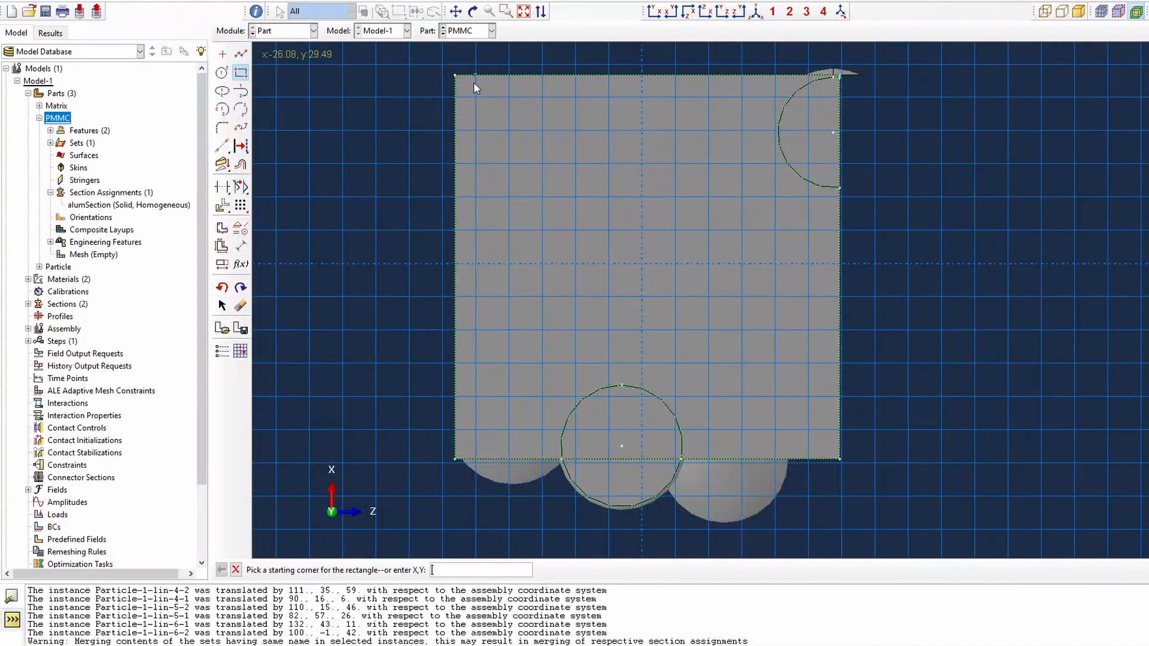
click(456, 75)
scroll(860, 358, up, 2)
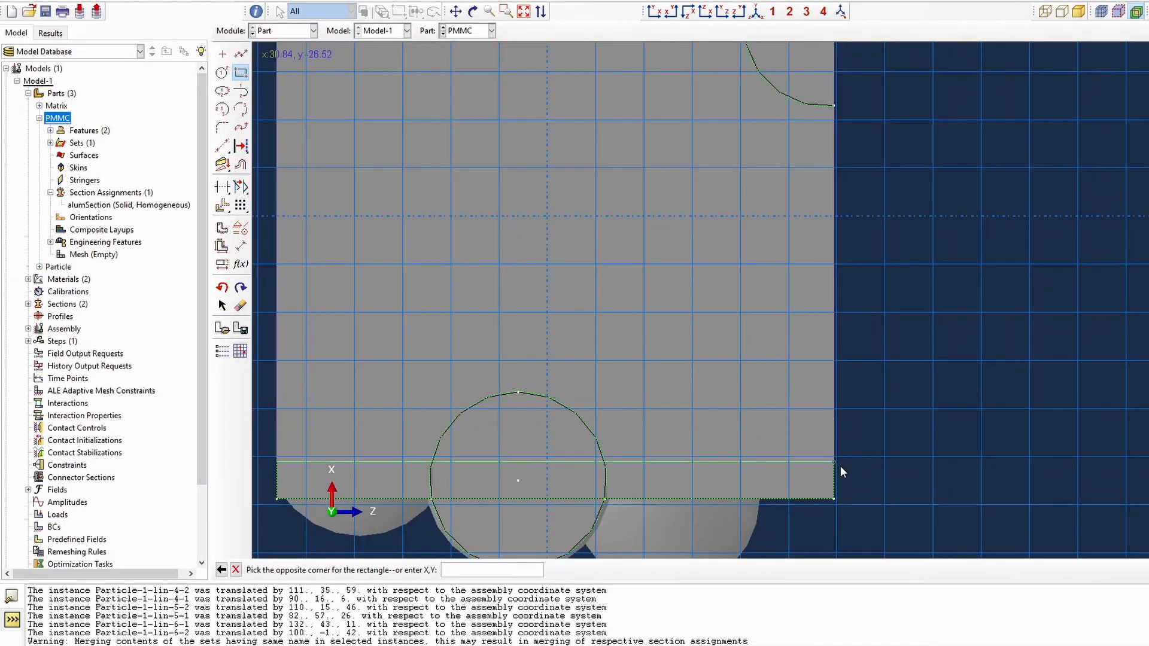
click(834, 498)
scroll(807, 396, down, 3)
Draw a larger rectangle around the top-face outline and protruding particles, and cut the area between the rectangles Through All
click(534, 113)
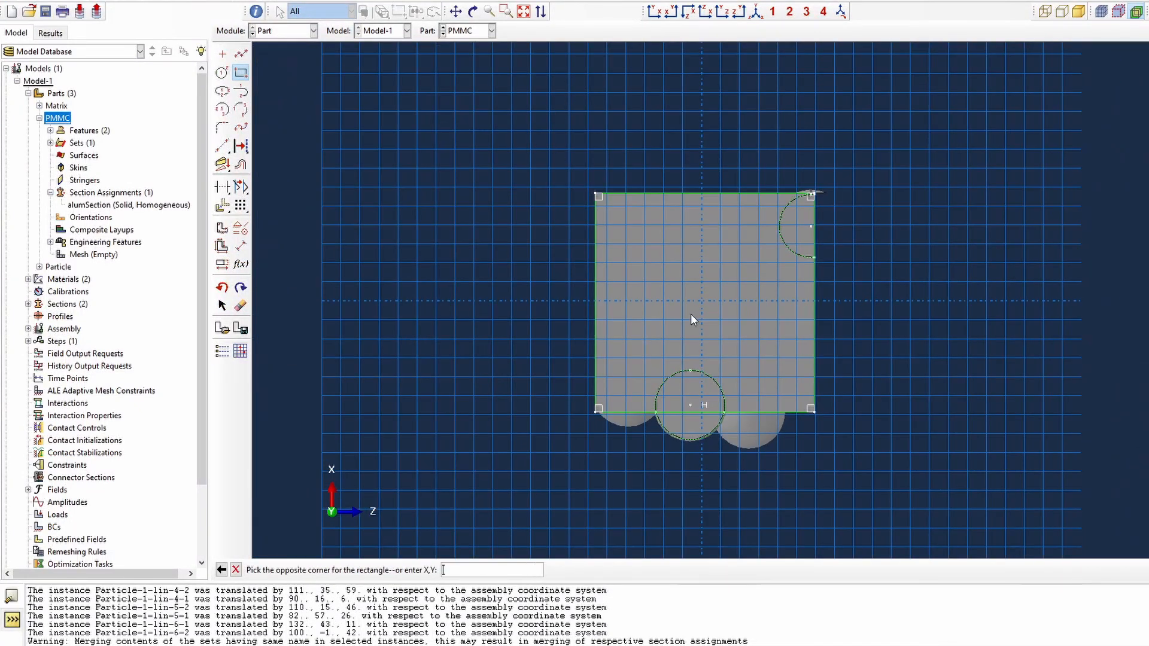
click(904, 496)
right_click(784, 422)
click(835, 483)
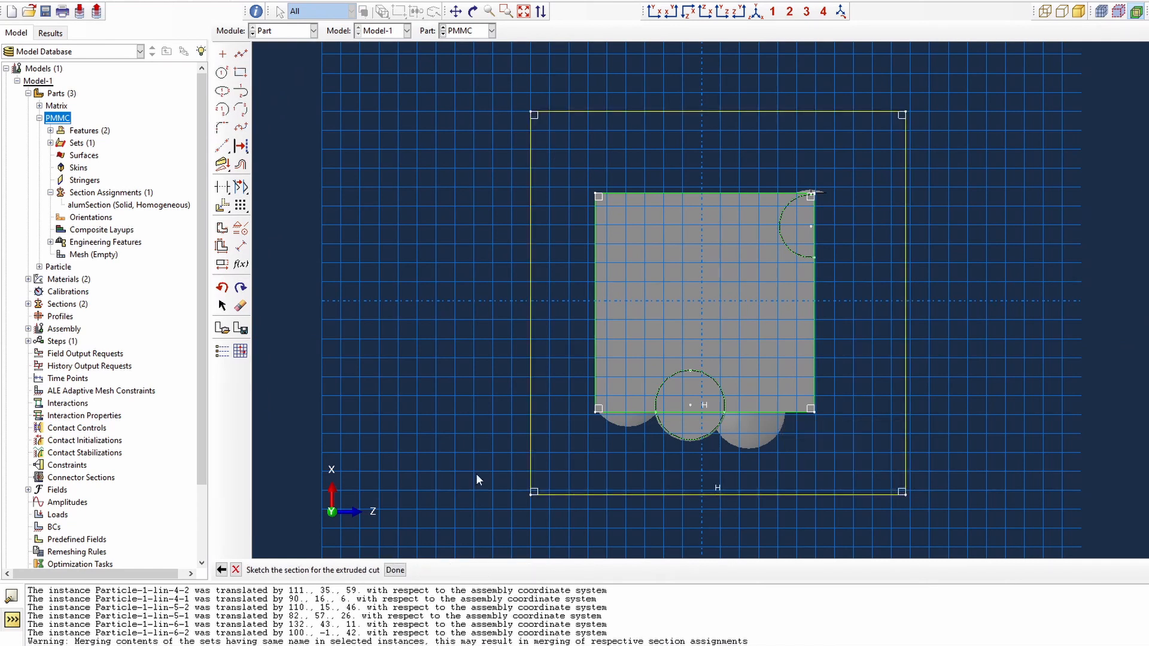
click(395, 570)
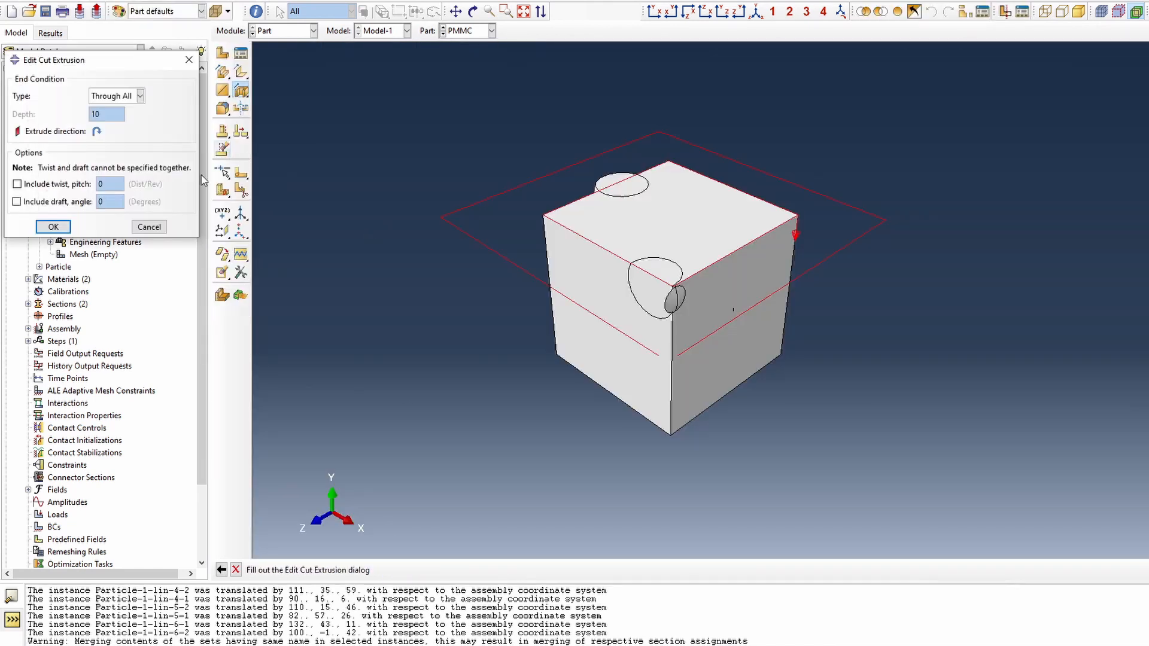
click(54, 227)
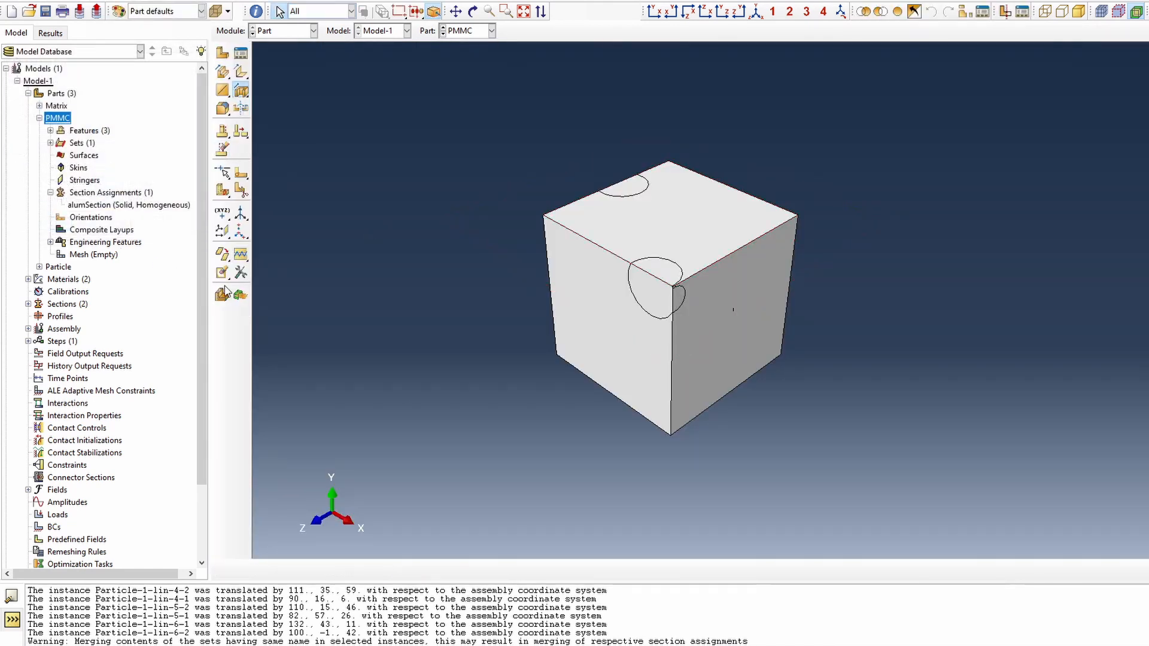
Inspect the trimmed cube from several sides and check which region of PMMC the alumSection assignment covers
click(472, 11)
drag(706, 276, 752, 219)
drag(783, 354, 672, 320)
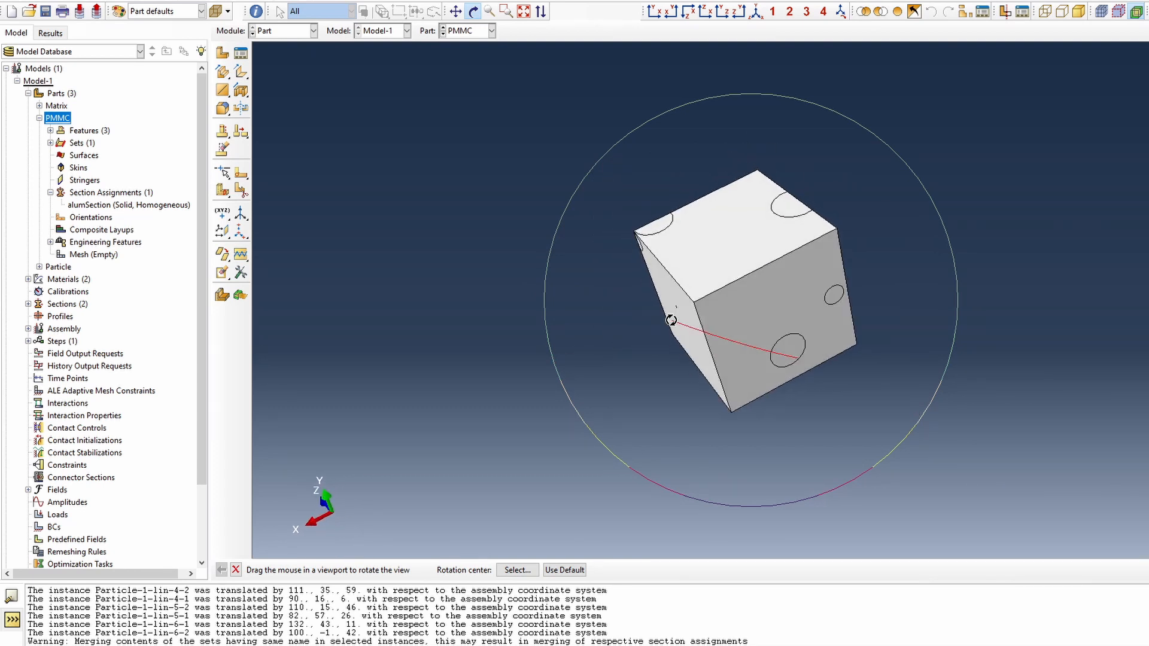
click(757, 11)
right_click(377, 226)
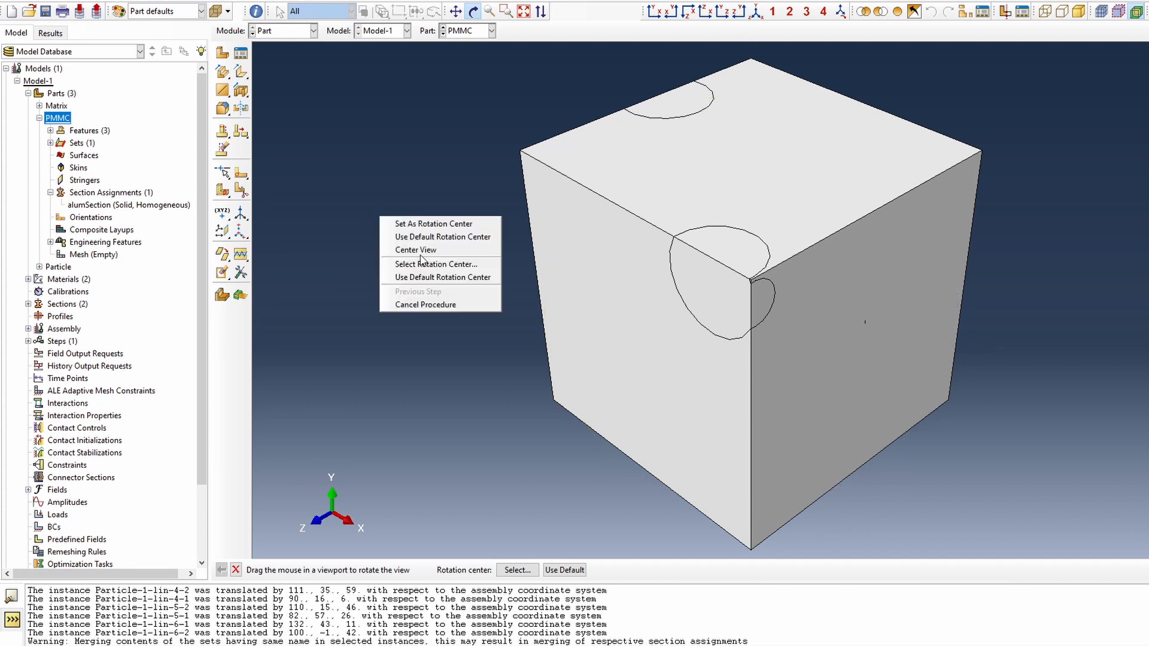
click(453, 304)
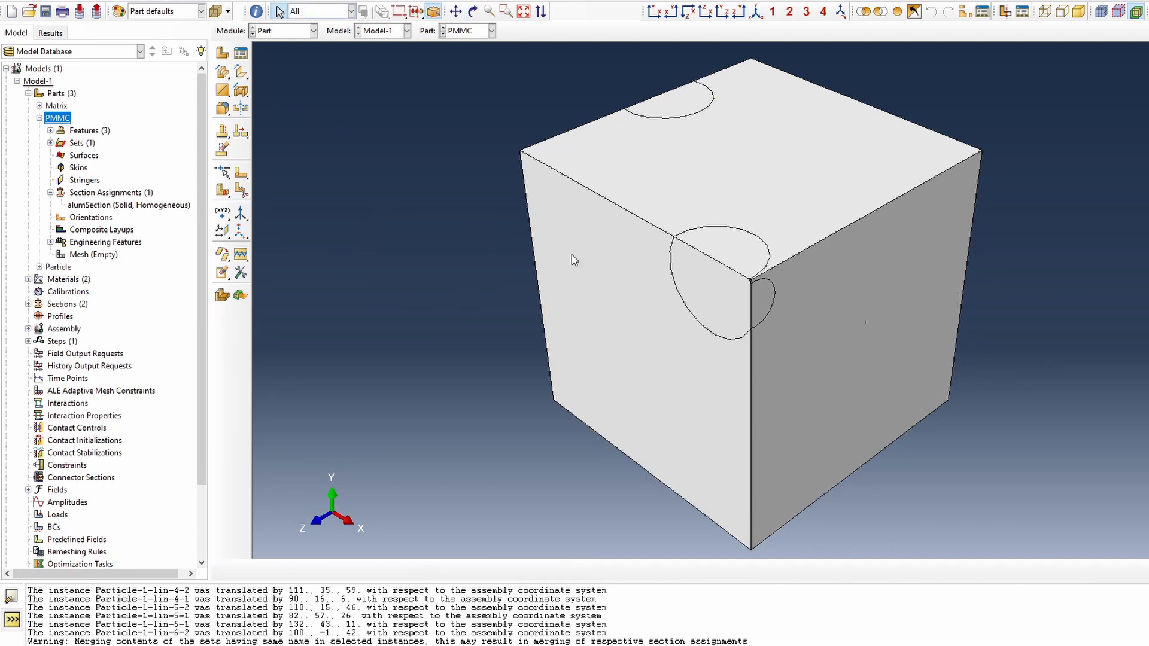
double_click(122, 207)
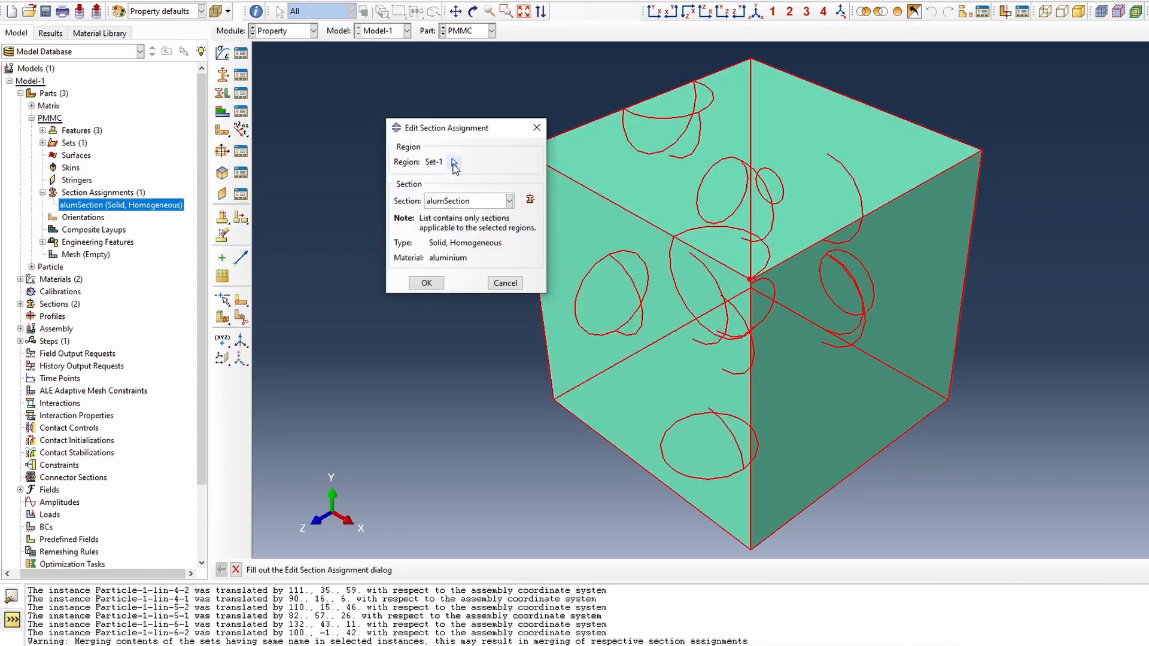
drag(462, 134, 339, 115)
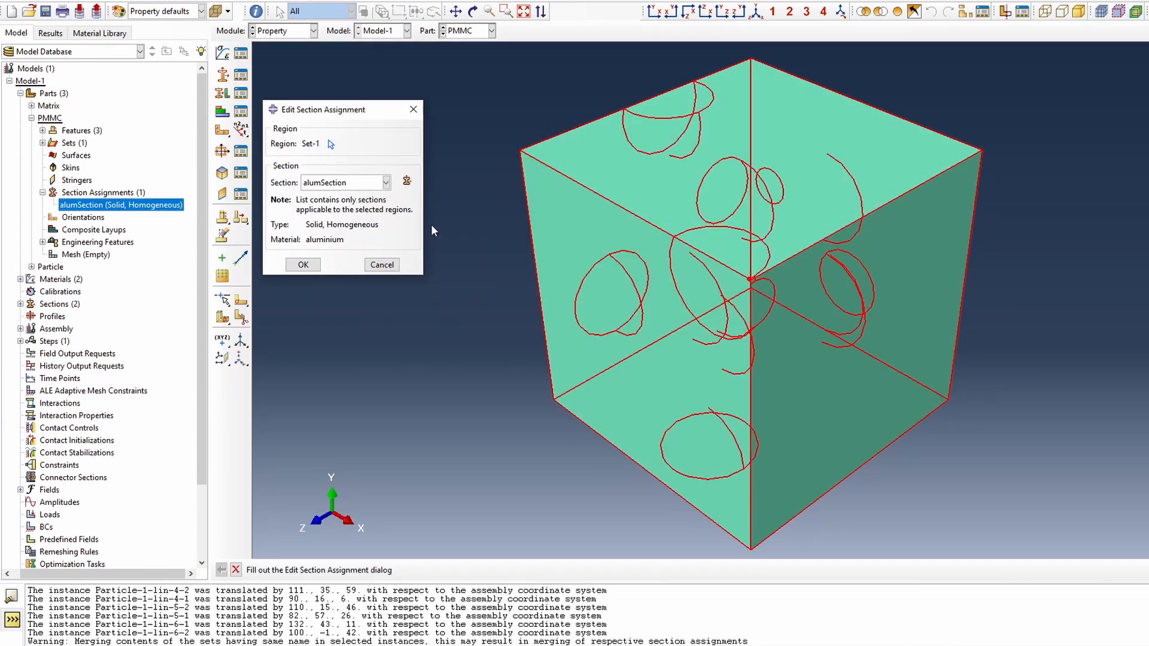
click(383, 264)
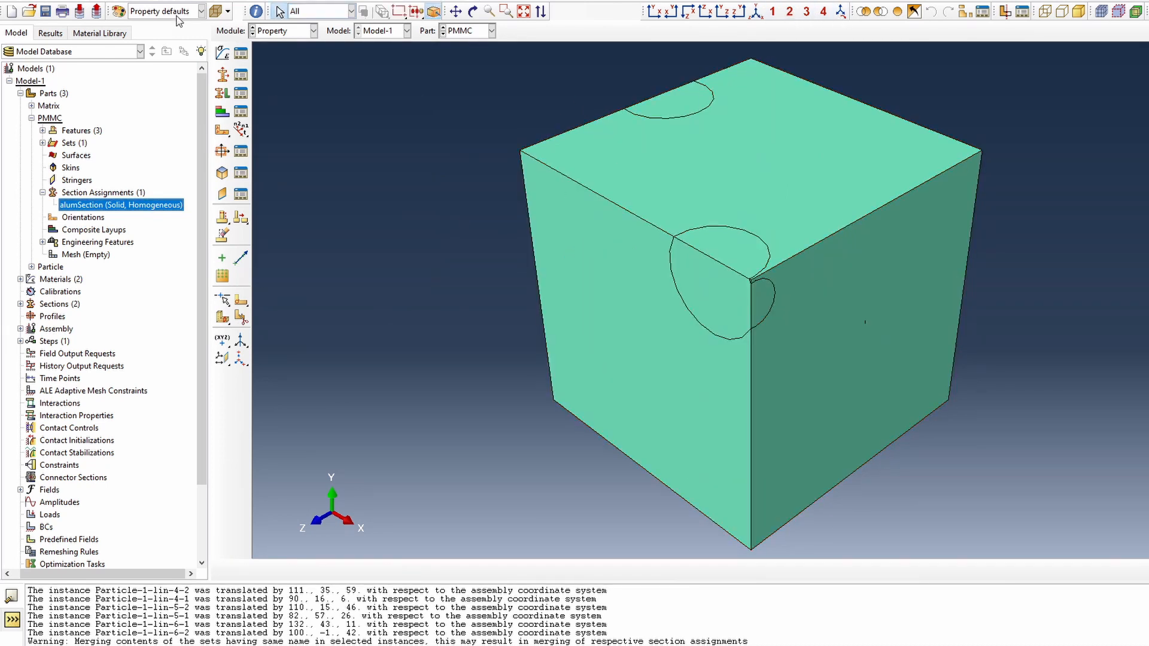
Remove the matrix cell from the displayed group, leaving only the particle cells shown
click(880, 11)
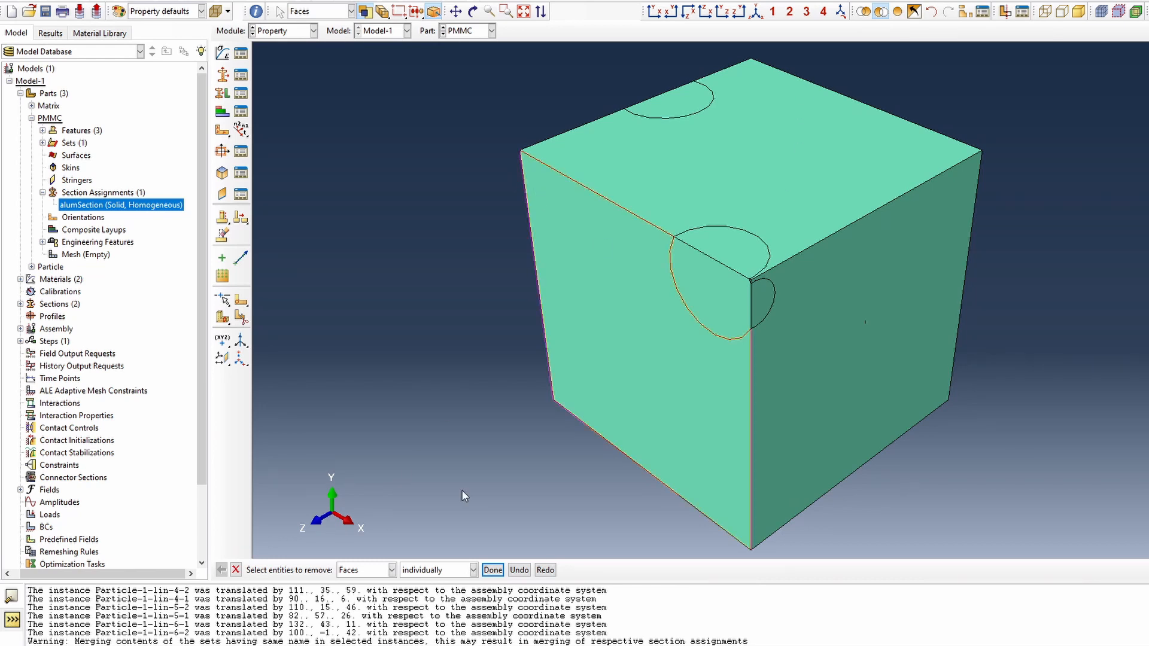
click(362, 569)
click(359, 554)
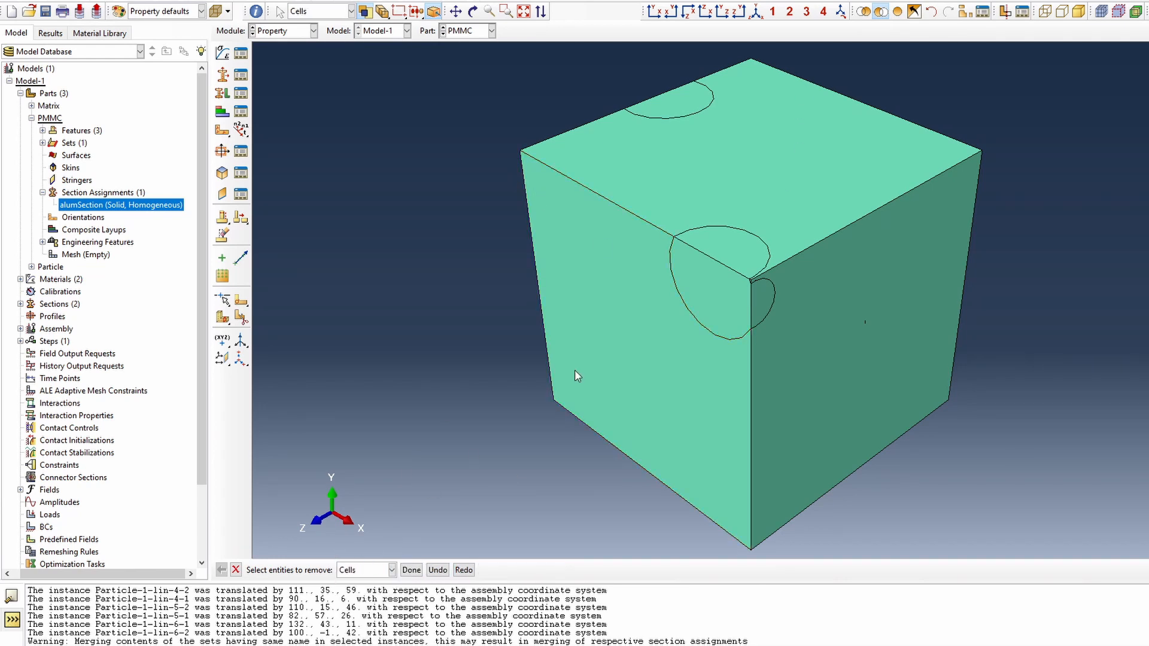
click(567, 345)
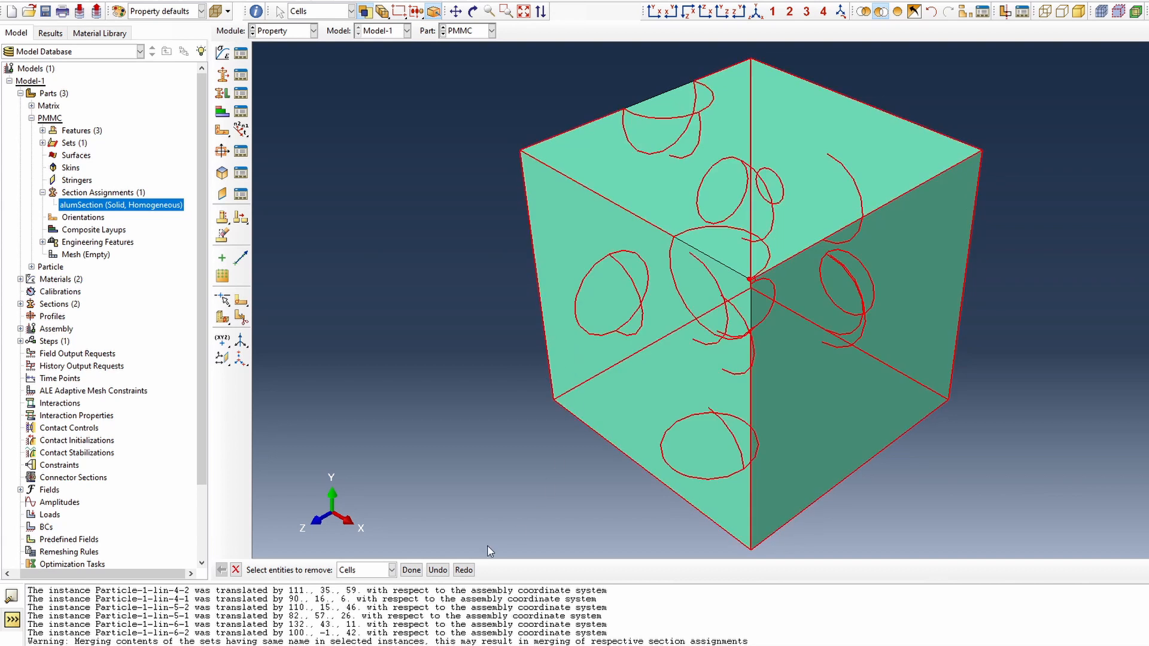
click(412, 569)
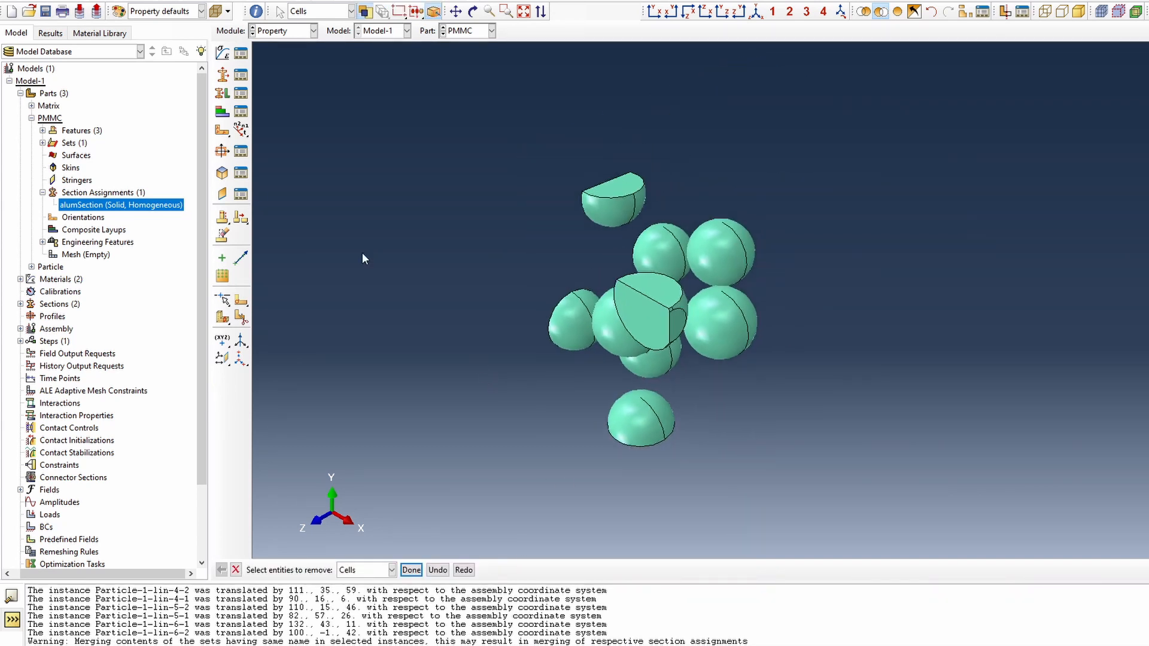
Assign SiCSection to all displayed particle cells without creating a set
double_click(101, 193)
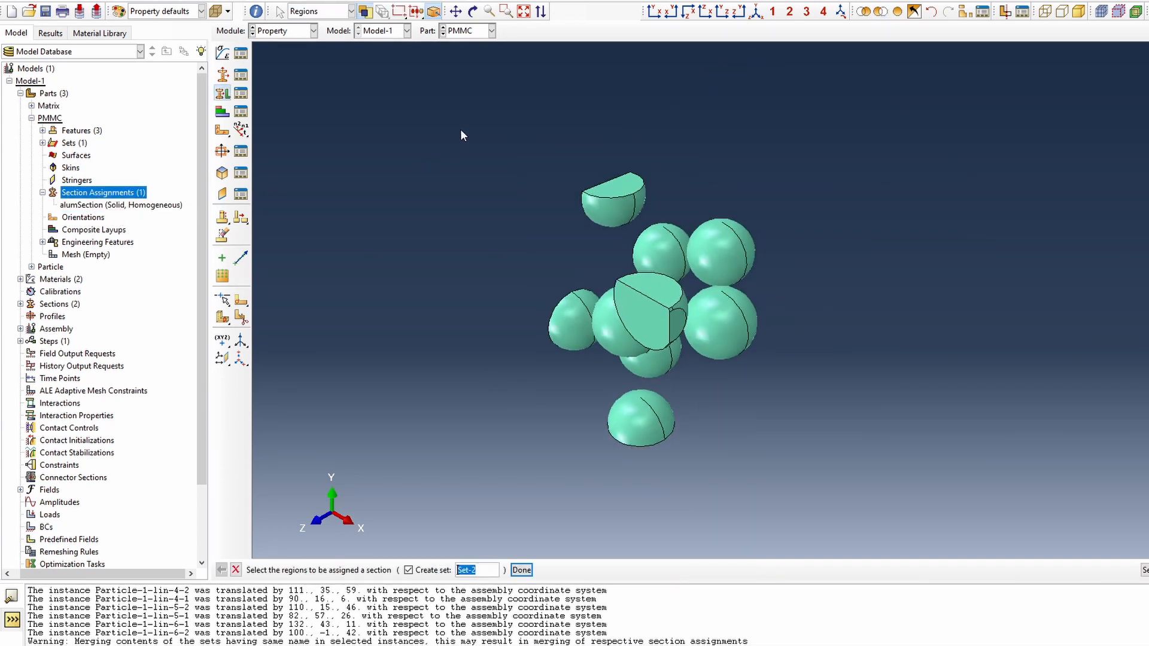
drag(461, 128, 846, 495)
click(431, 569)
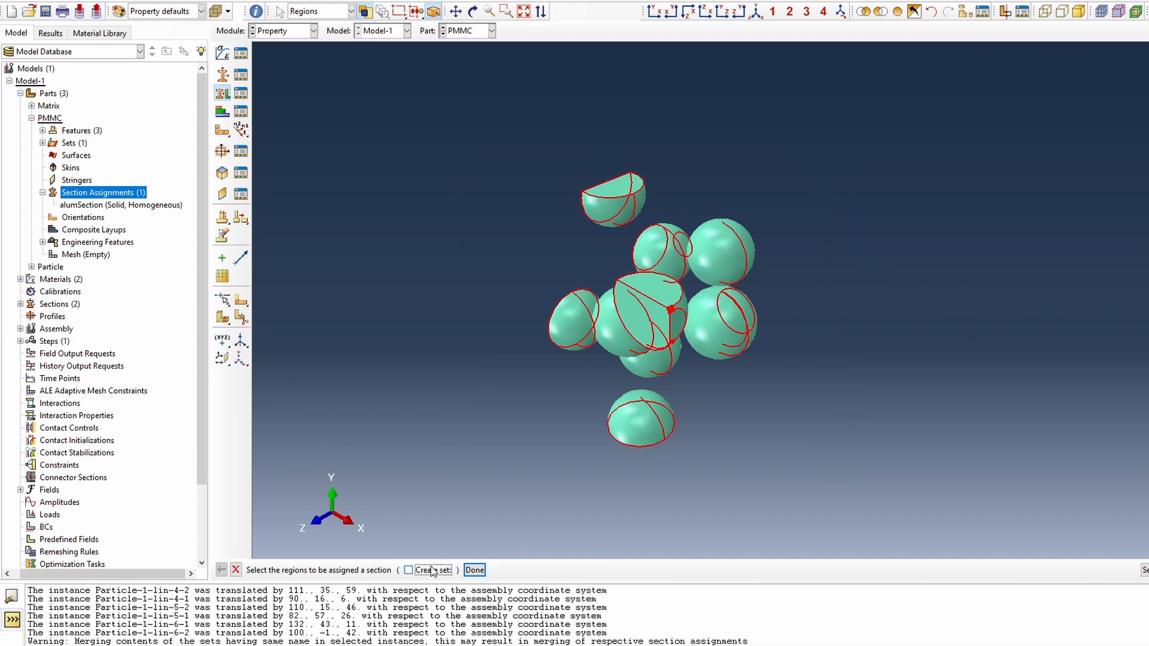
click(476, 571)
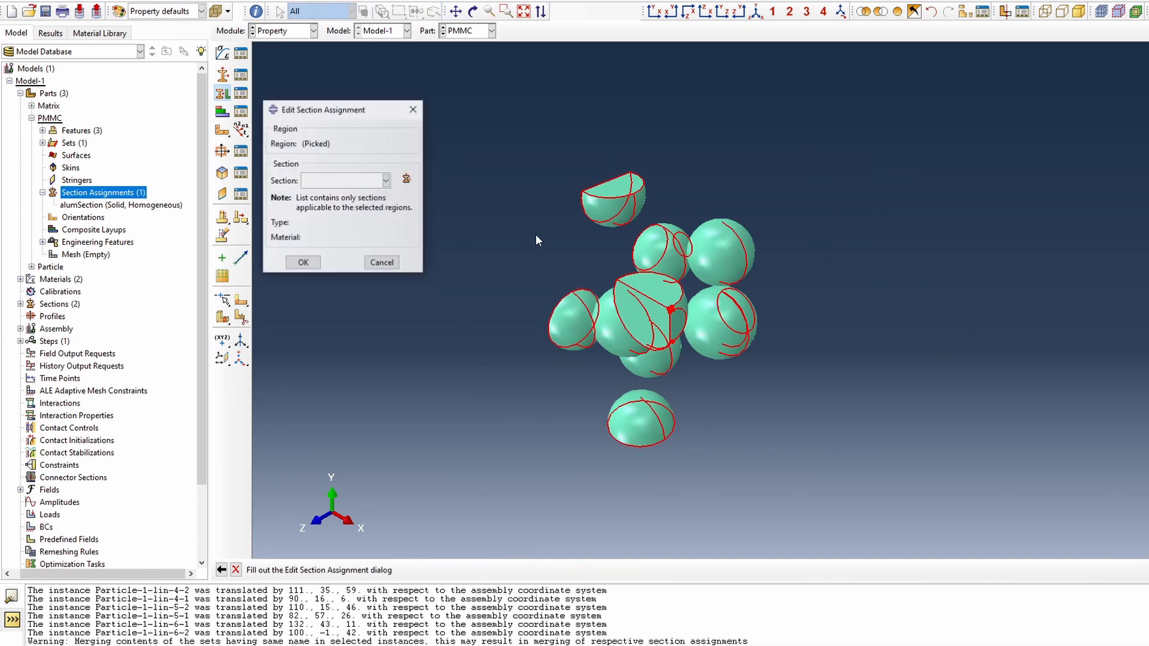
click(346, 181)
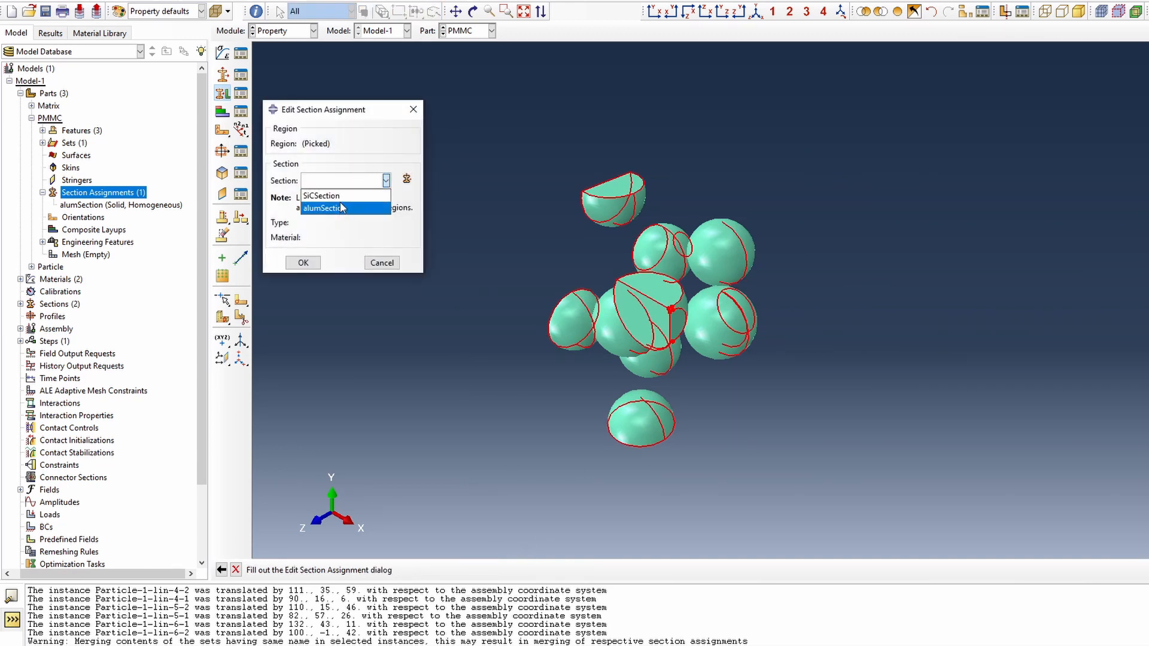
click(321, 196)
click(303, 263)
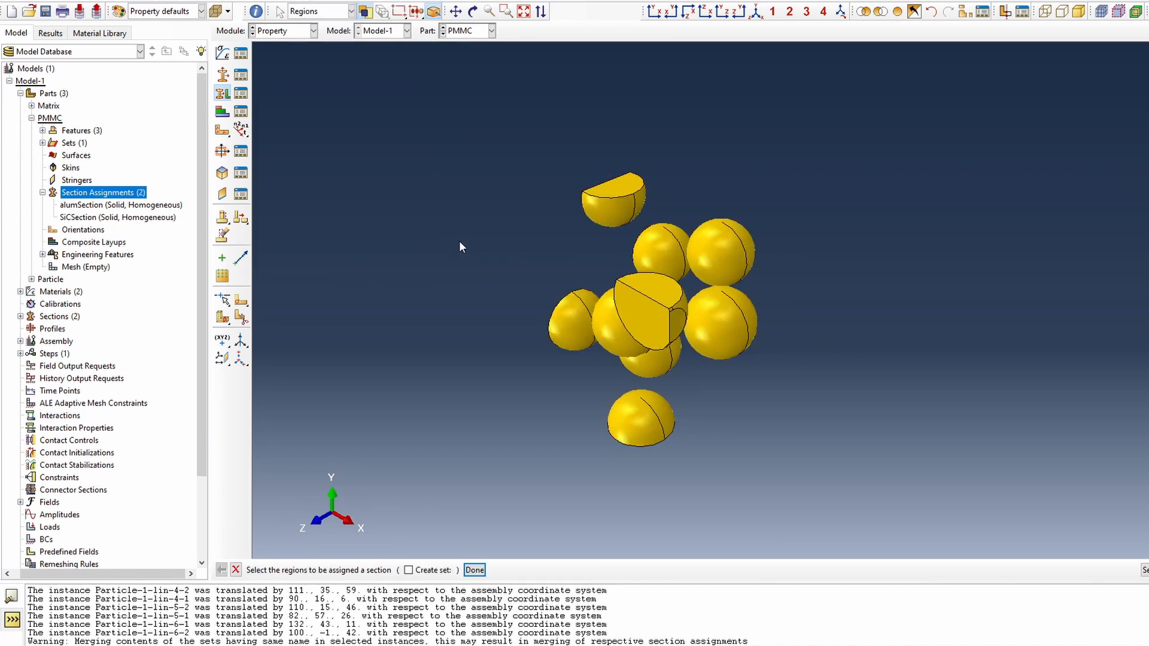
Display only the matrix cell and redefine the alumSection assignment's region as that cell
click(914, 12)
click(111, 220)
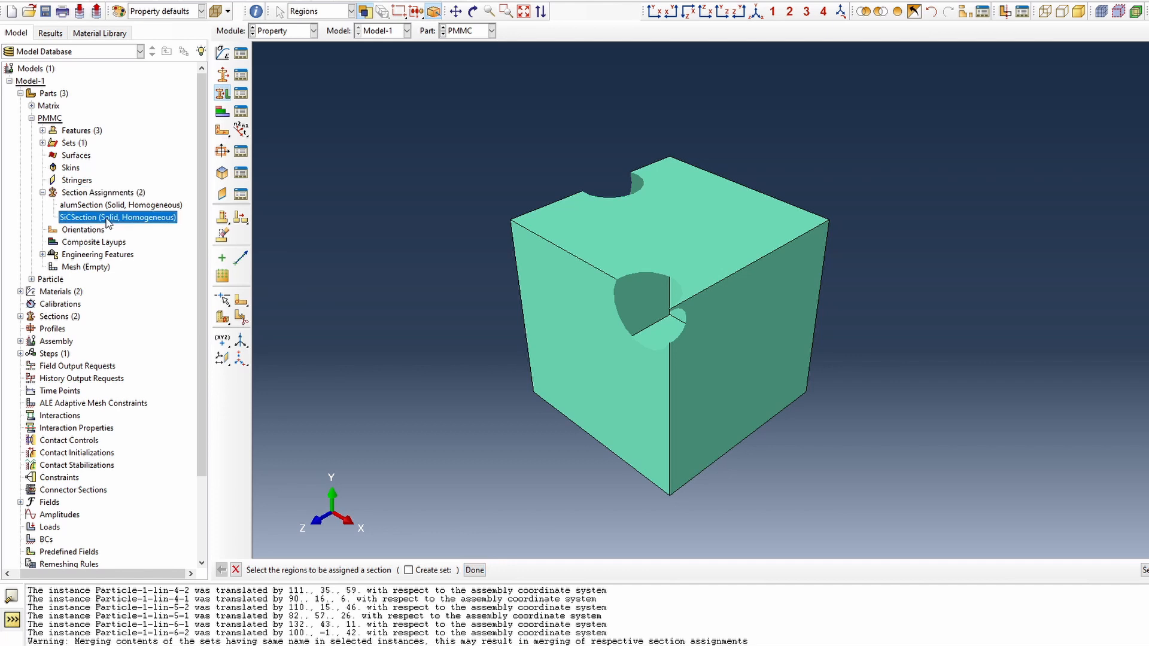
double_click(115, 206)
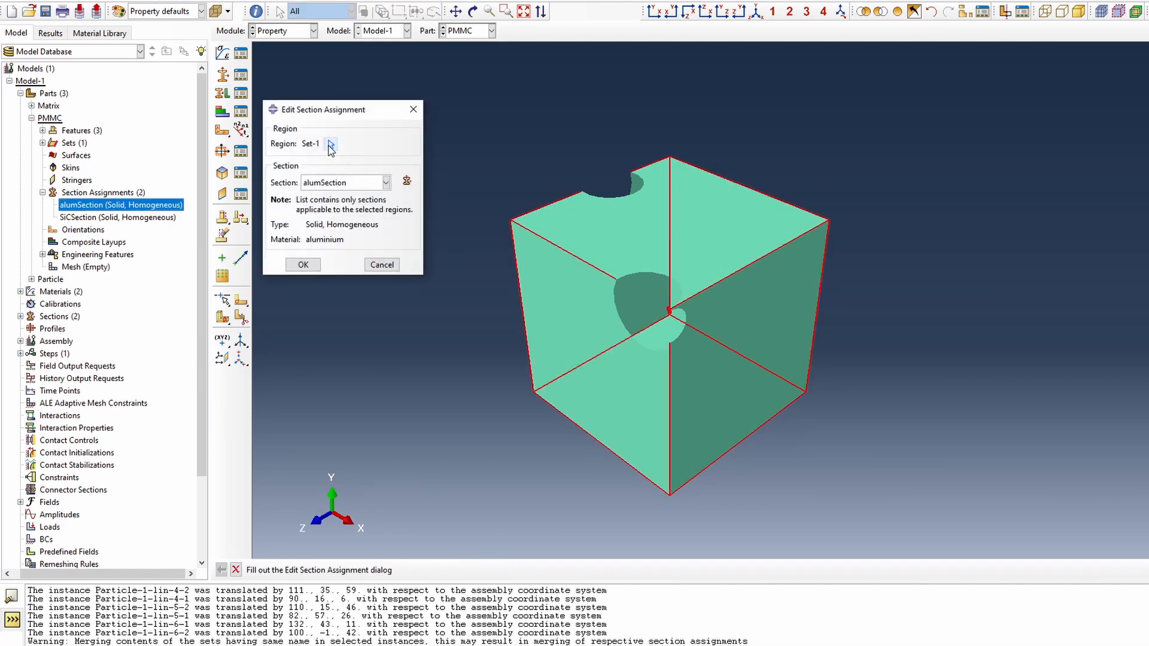
click(330, 144)
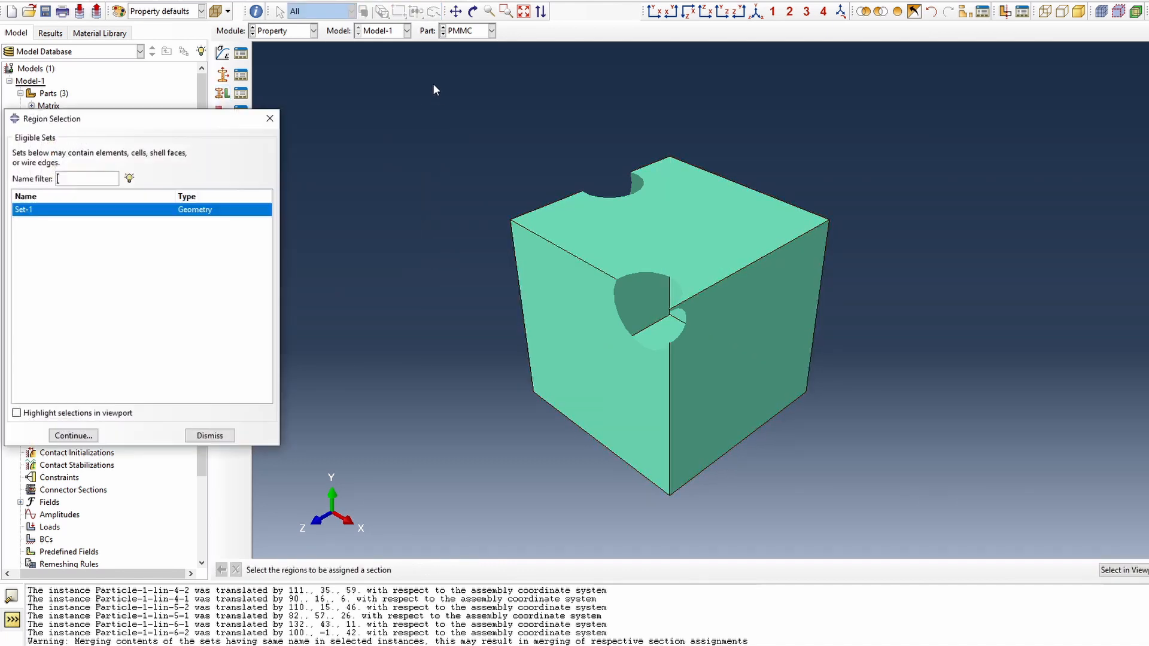
click(223, 436)
drag(449, 87, 930, 467)
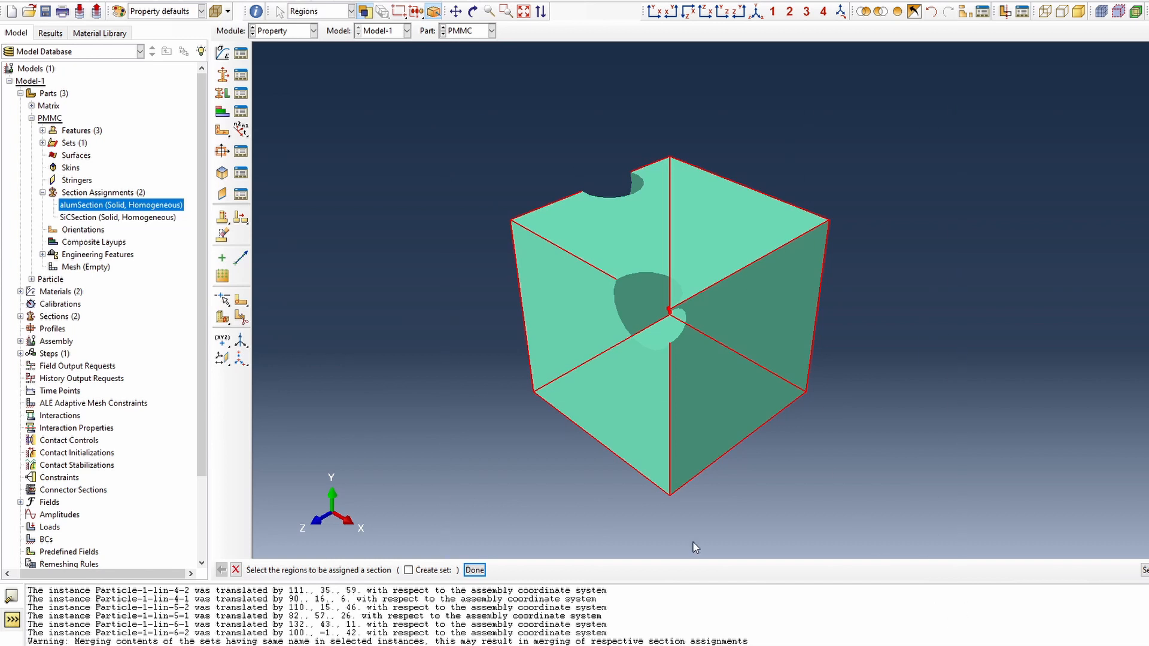
click(476, 570)
click(303, 265)
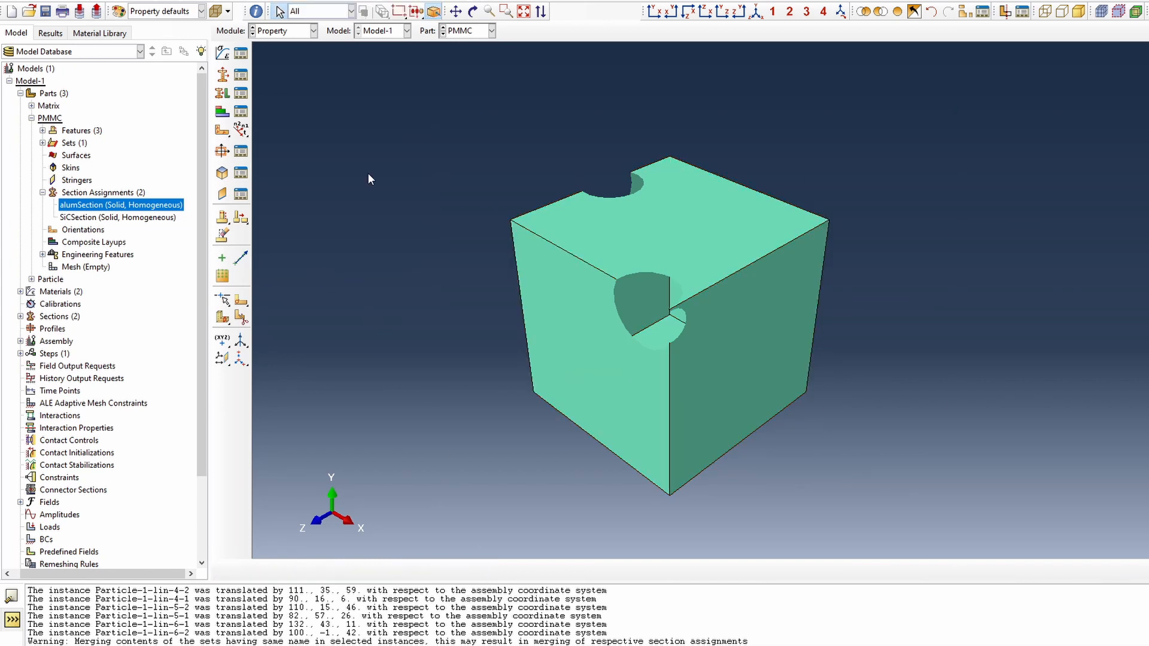
Display the whole PMMC part again, colour-code it by materials, and inspect the cube from other sides
click(912, 10)
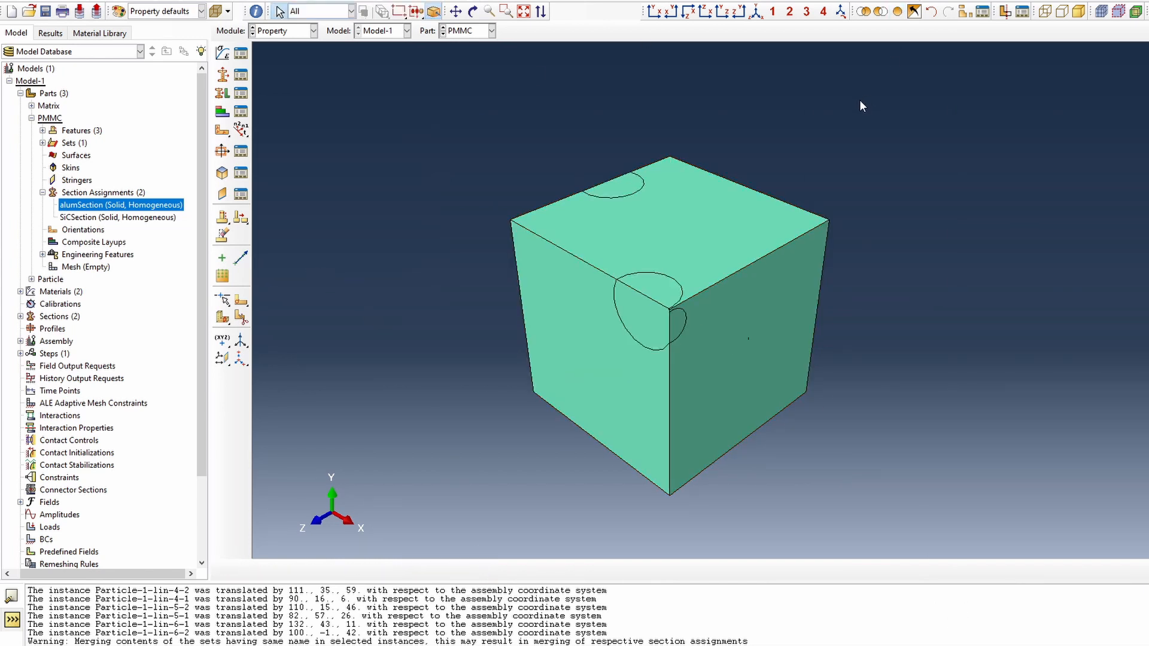
click(202, 11)
click(156, 61)
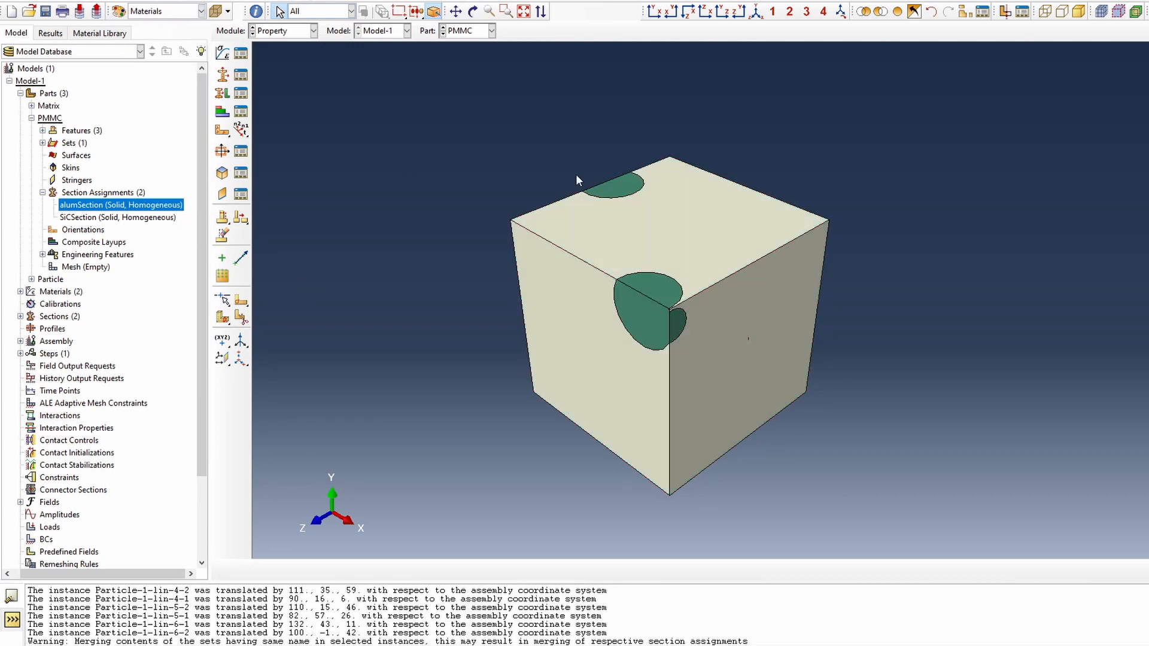
click(473, 11)
drag(762, 331, 649, 326)
drag(756, 354, 706, 271)
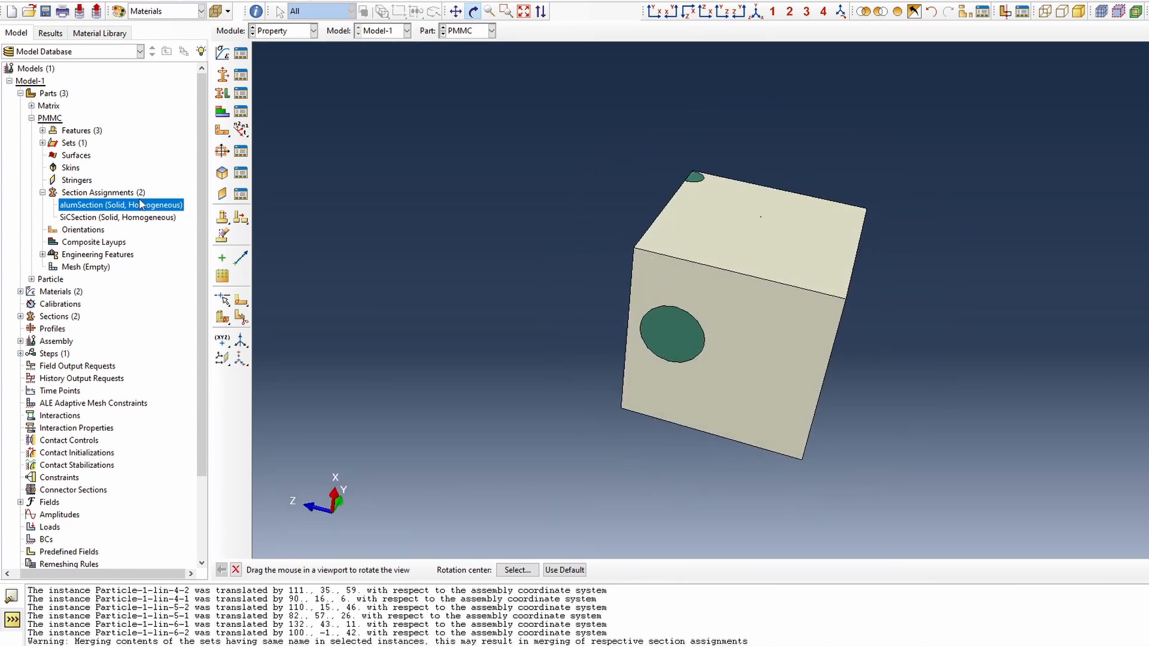
Seed the PMMC part with an approximate global size of 6, keeping curvature control at 0.1
double_click(86, 267)
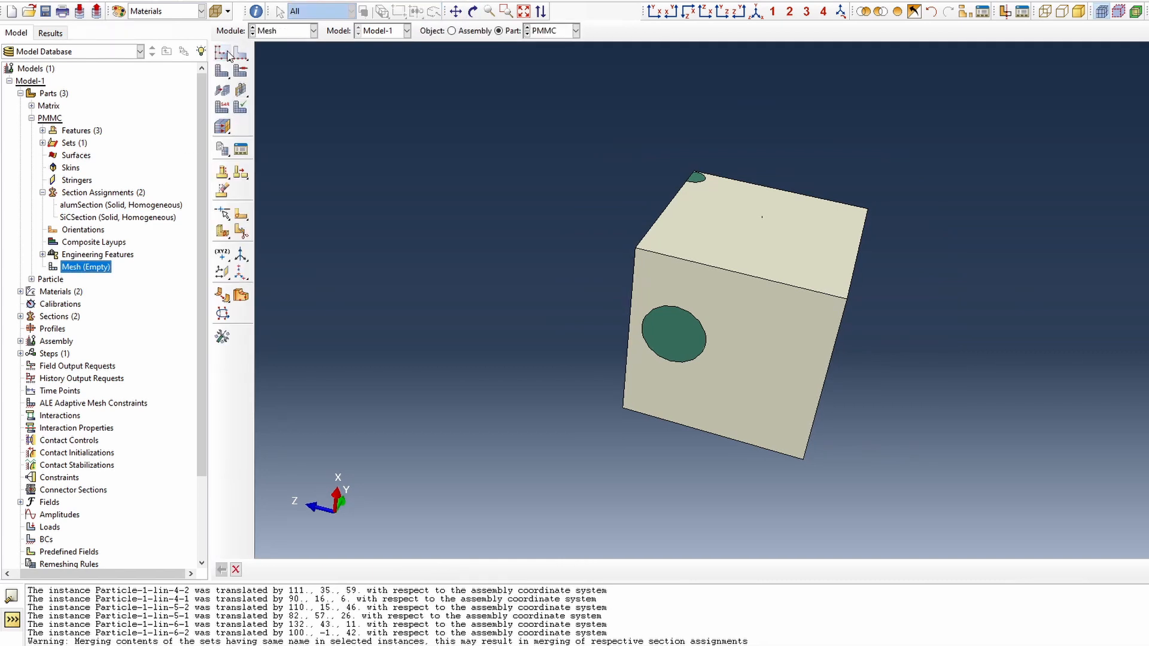
click(228, 54)
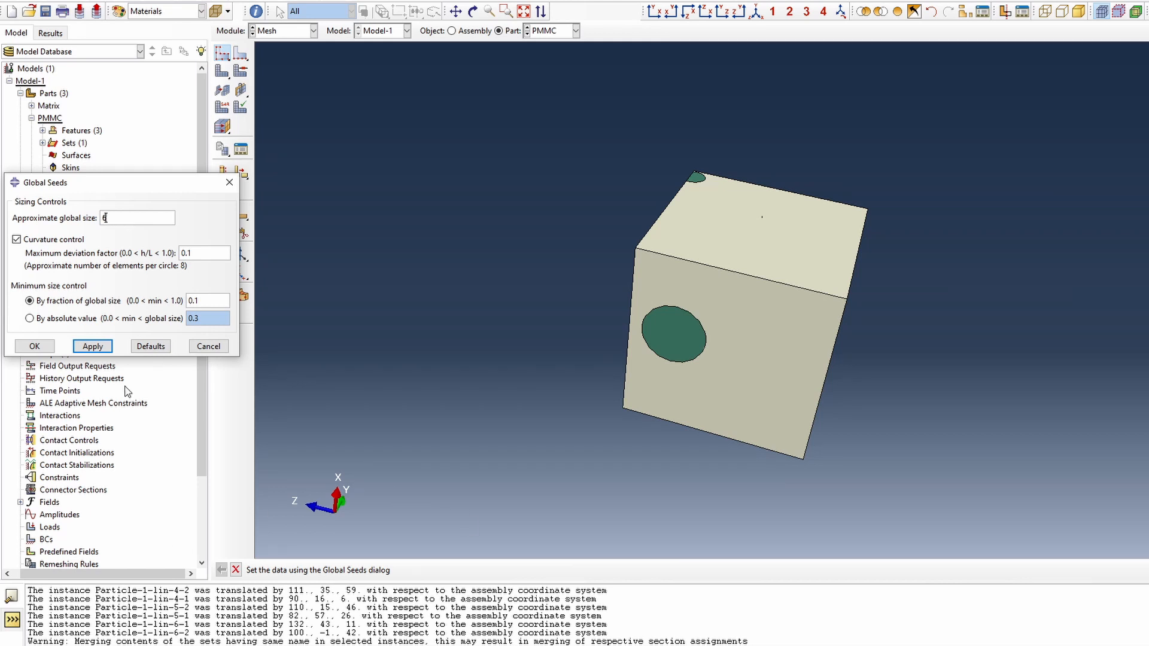
click(95, 346)
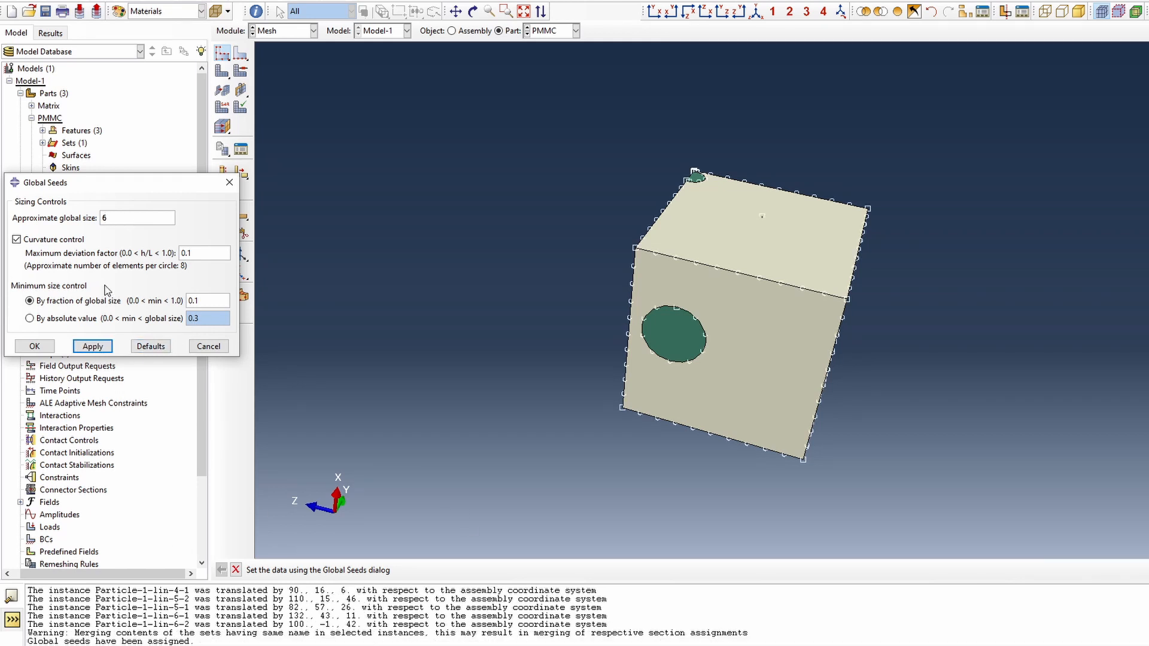
click(43, 347)
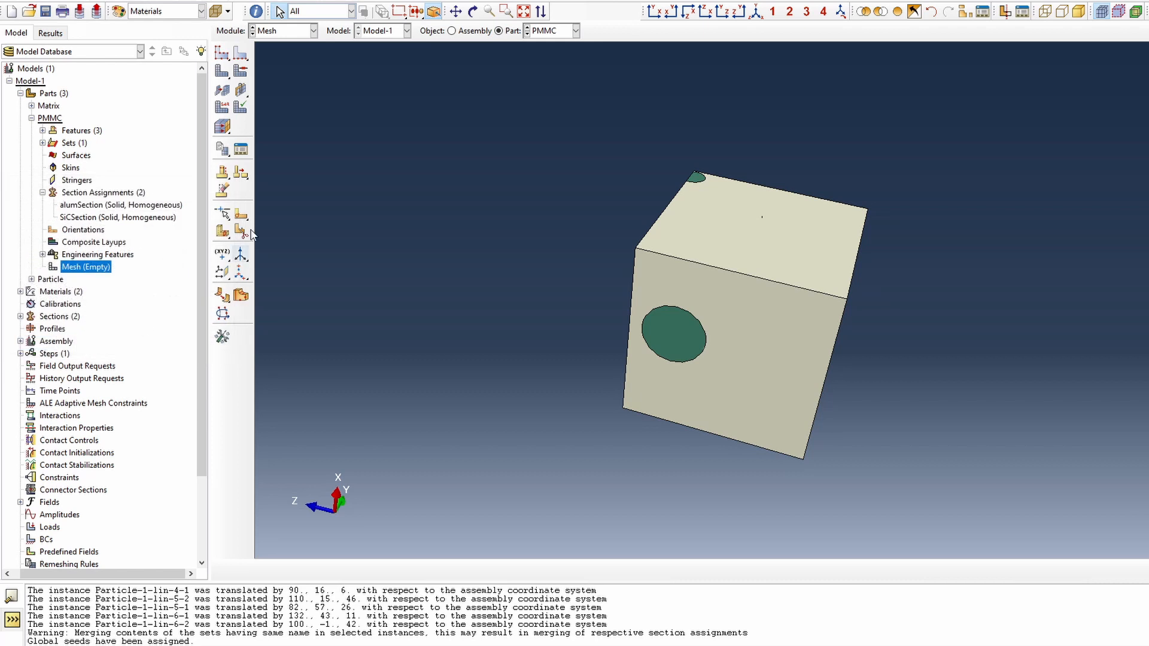
Assign the Tet element shape with the free technique to all PMMC cells and mesh the part
click(241, 70)
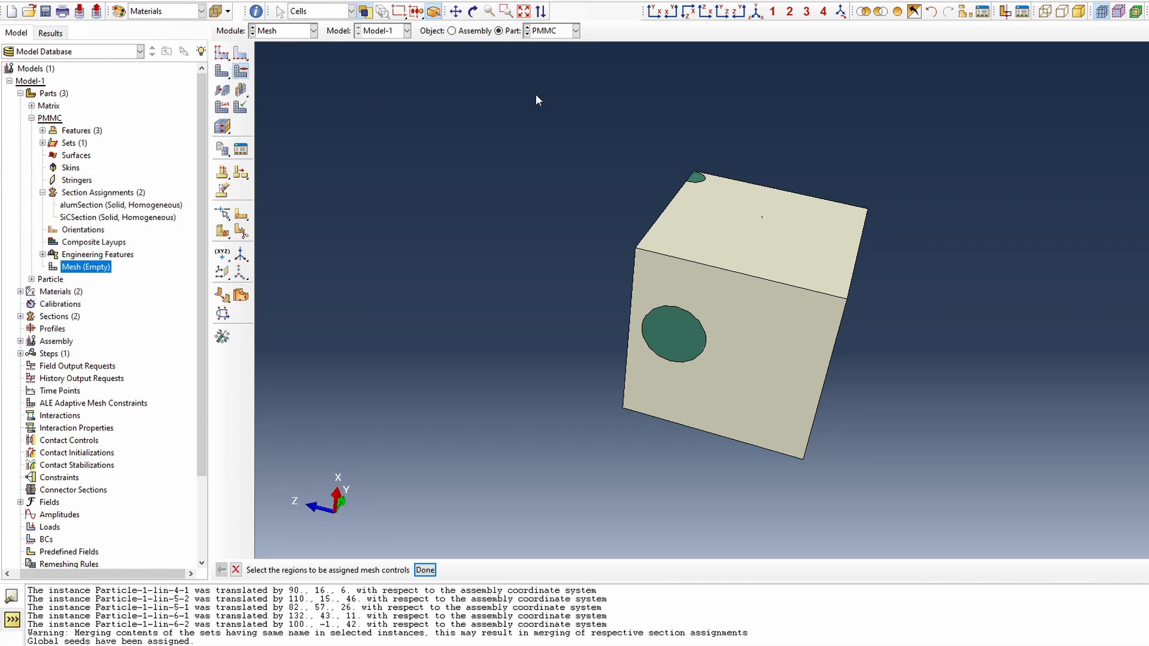
click(688, 371)
click(425, 570)
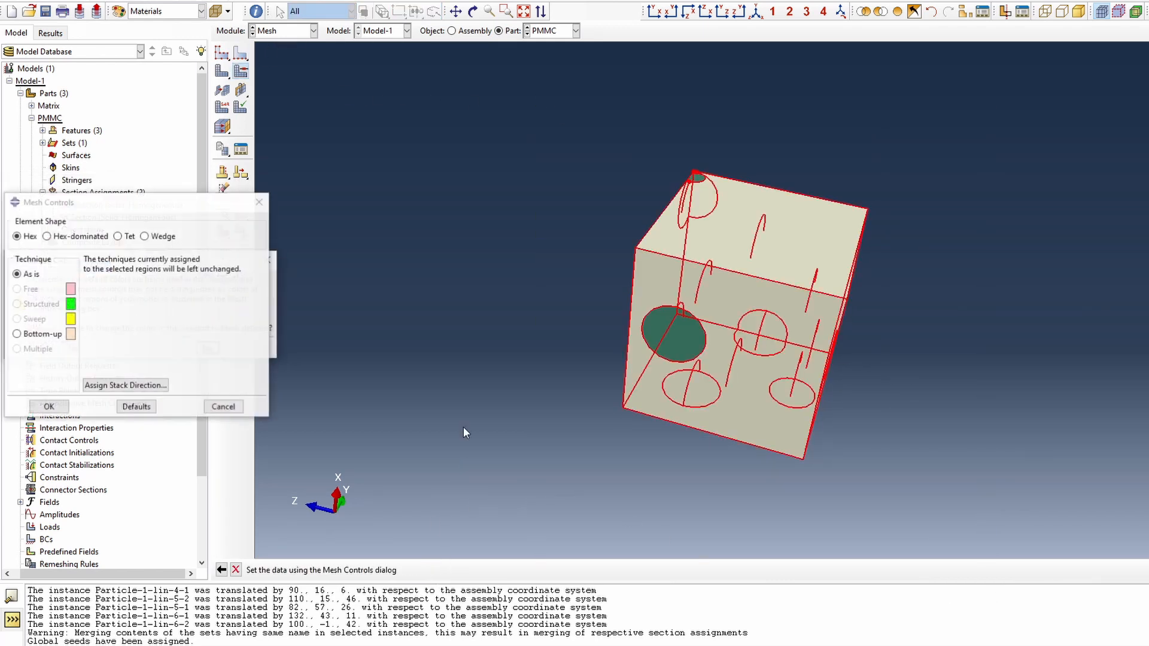
click(207, 347)
click(117, 237)
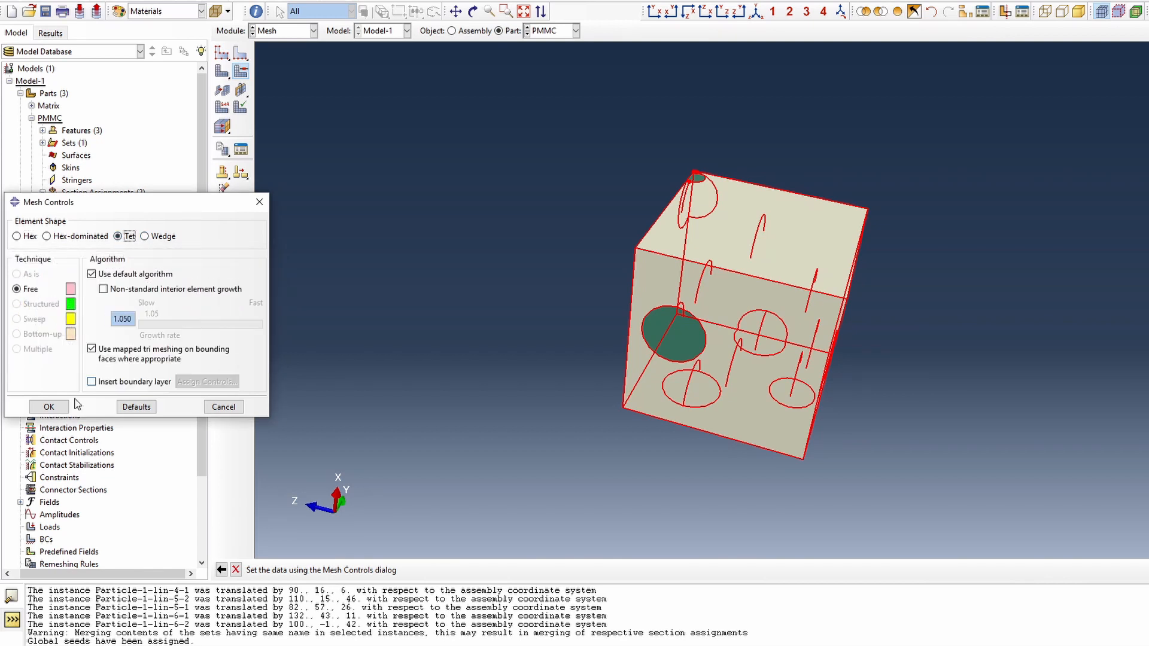
click(50, 407)
click(222, 71)
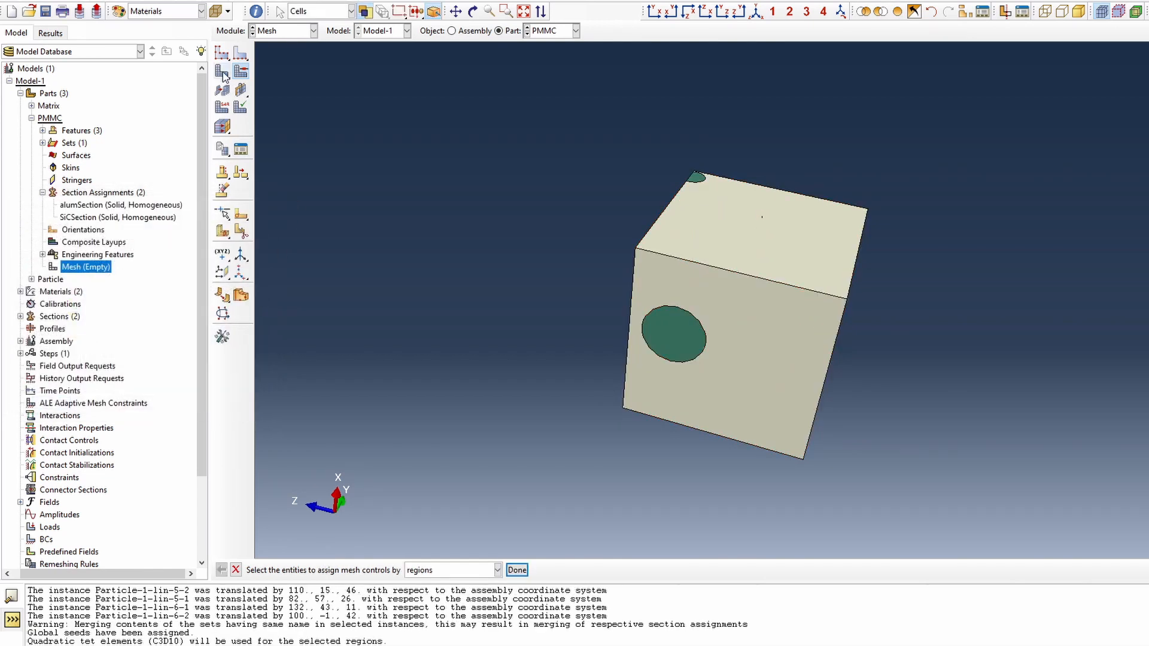
click(331, 570)
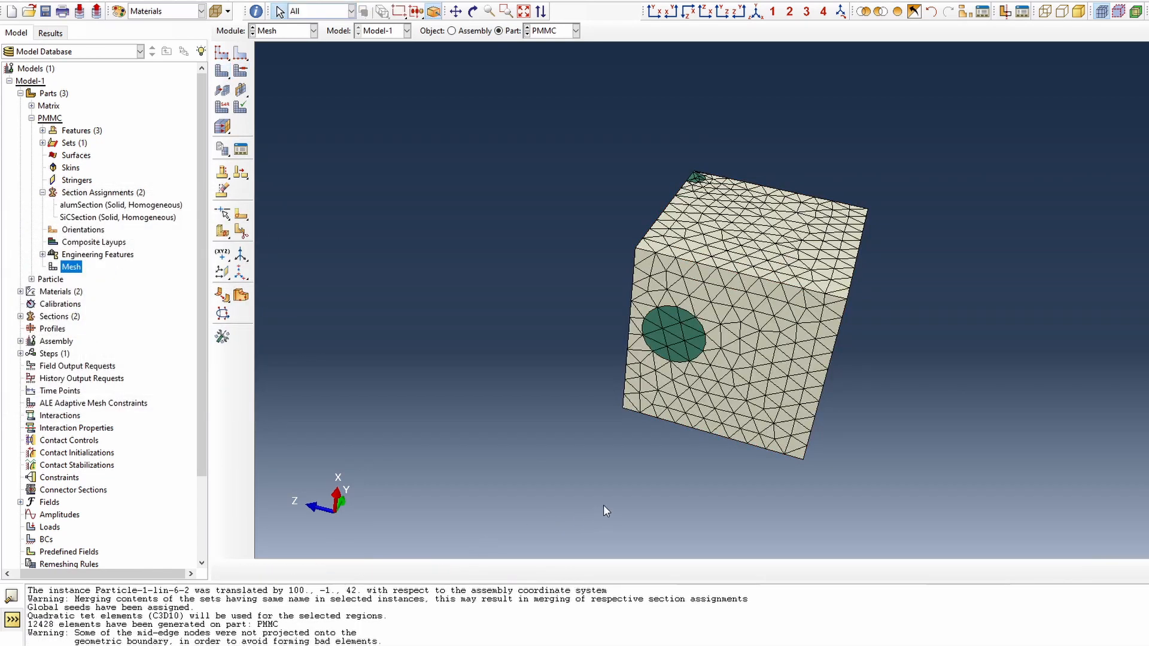
Create a node set named XFront from the nodes on the positive X face, selected by angle at 20.0
click(757, 11)
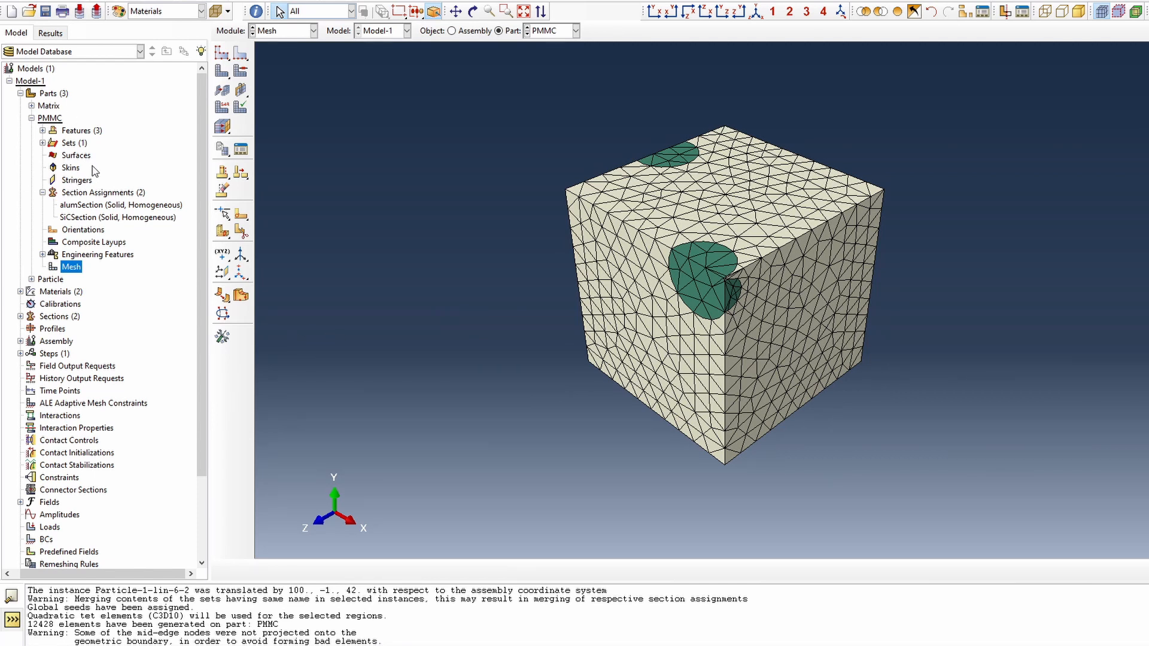
double_click(68, 144)
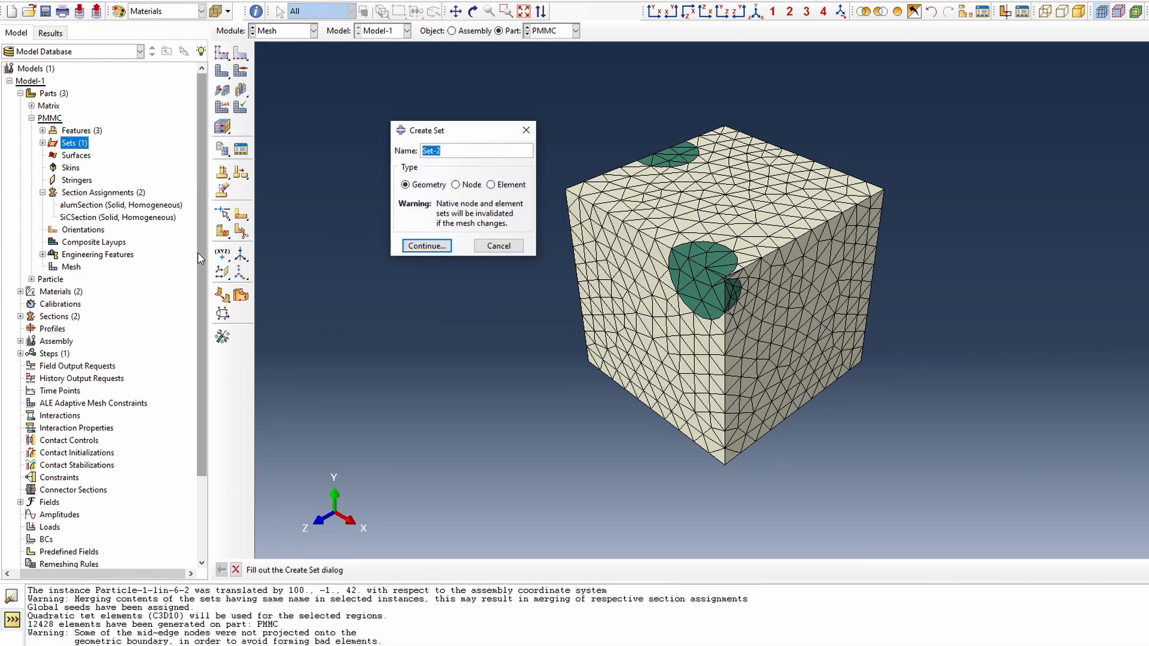
text(XFront)
click(455, 184)
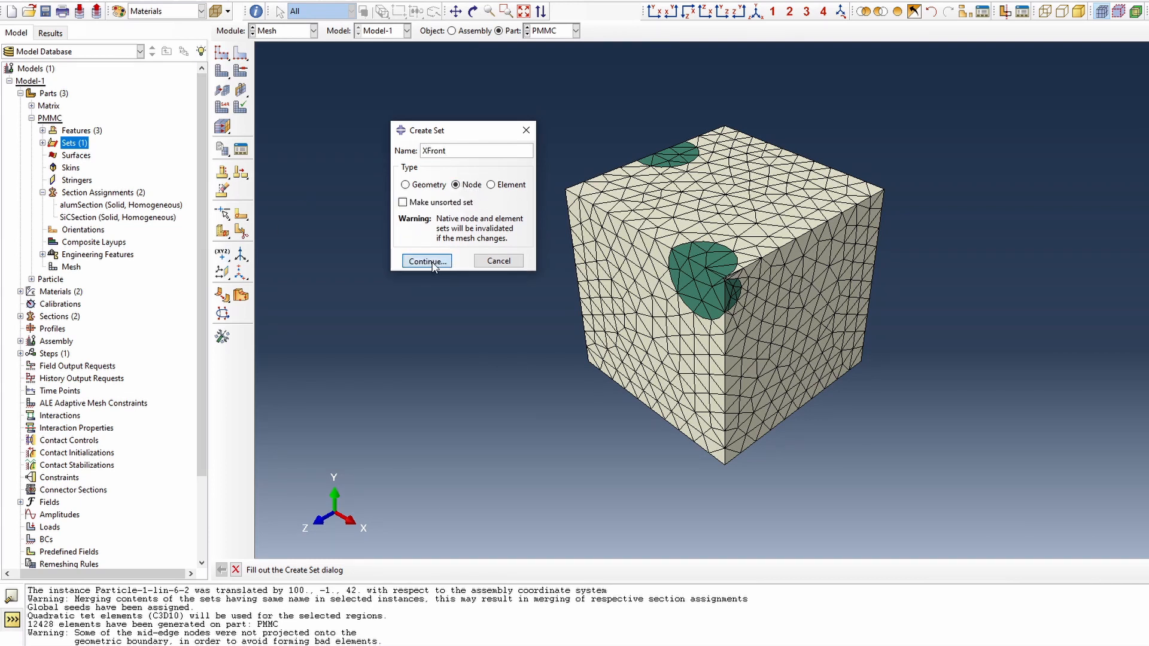
click(427, 261)
click(395, 569)
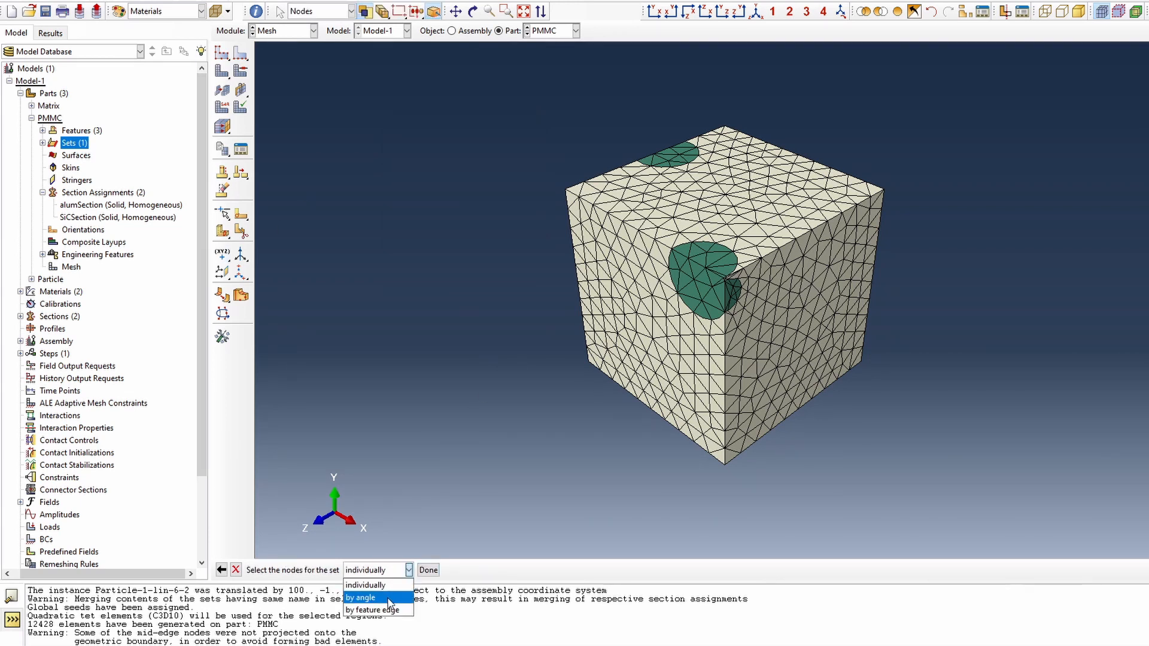
click(389, 596)
click(785, 382)
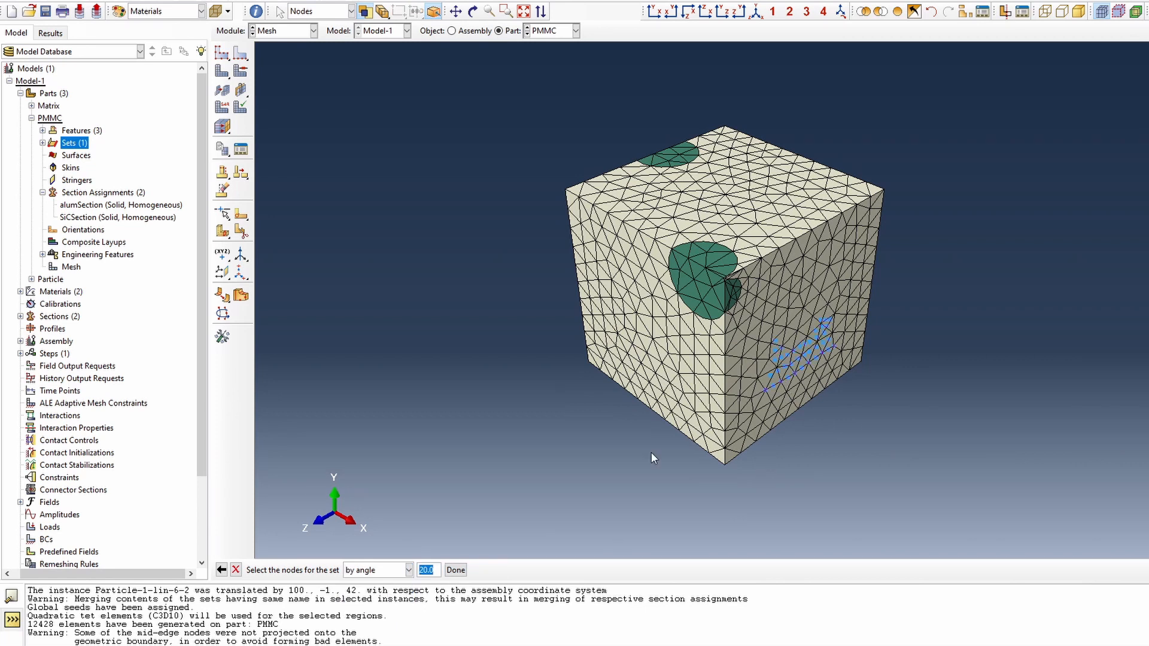
click(740, 430)
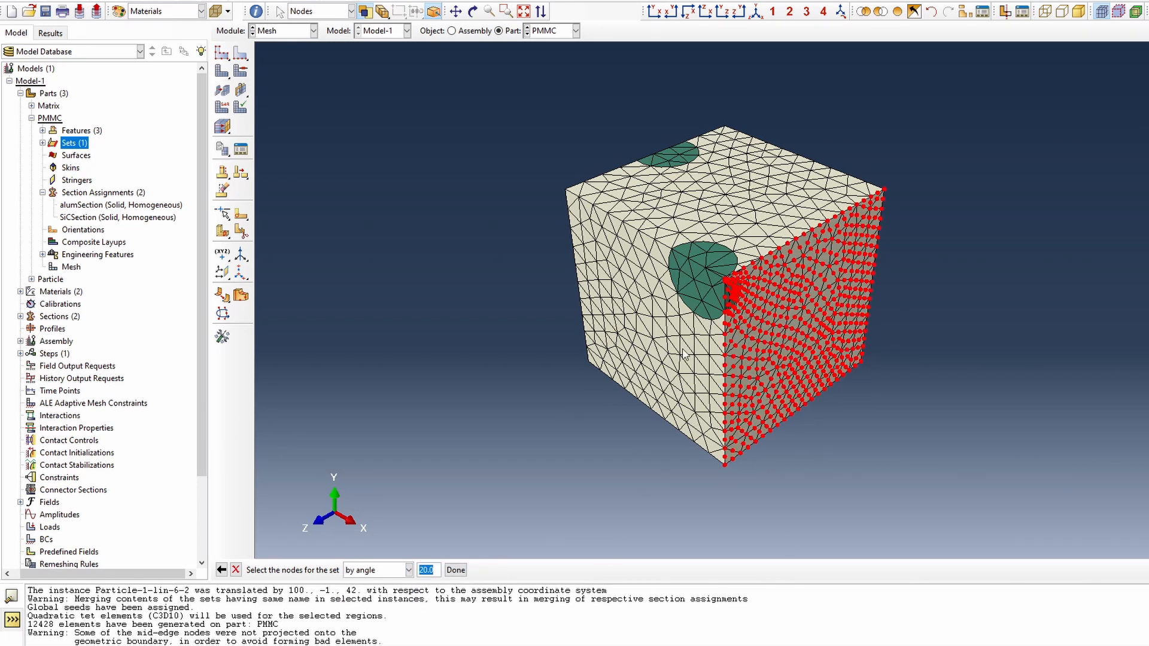
click(456, 569)
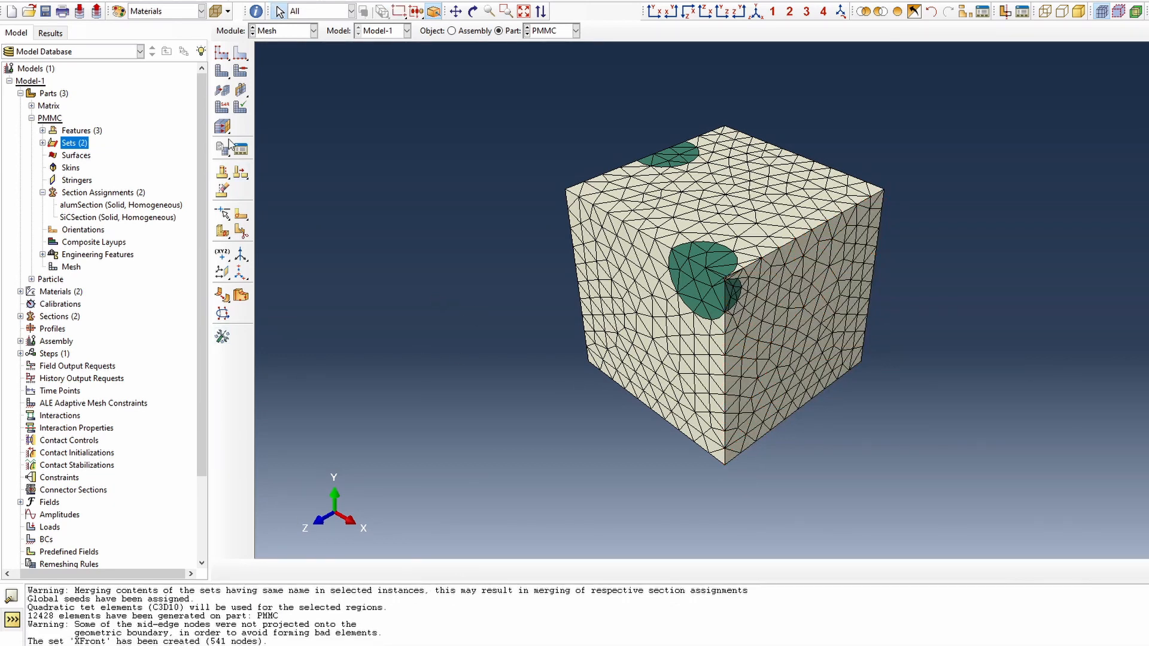
Create a node set named ZFront from the nodes on the positive Z face, selected by angle
double_click(74, 143)
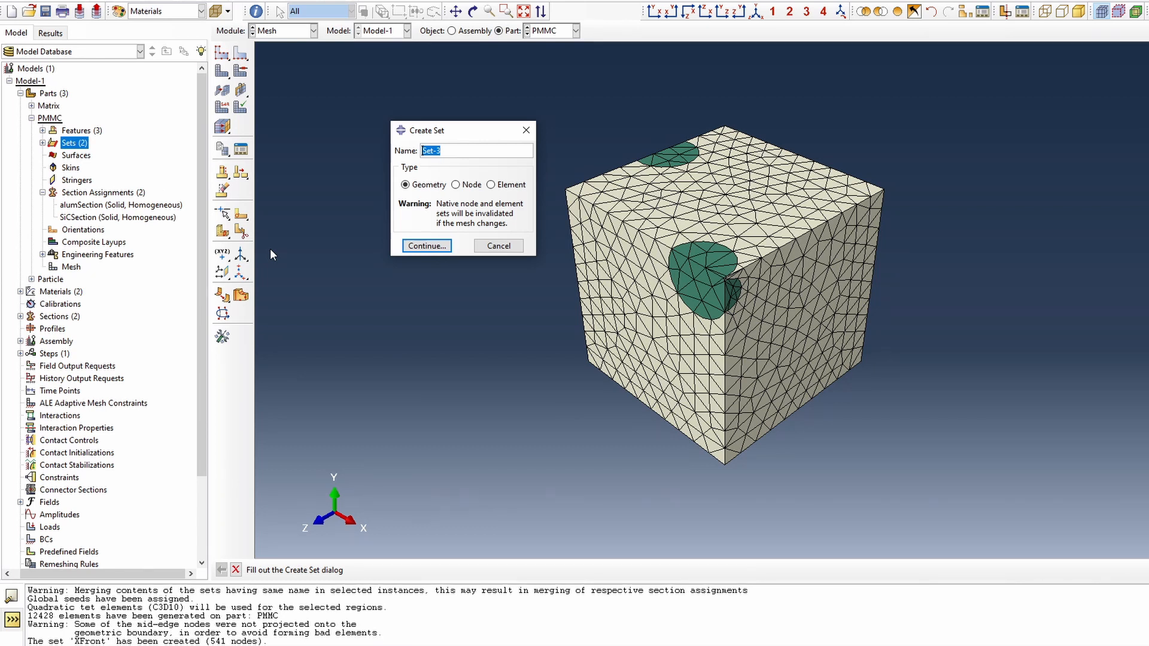
text(ZFront)
click(456, 184)
click(426, 262)
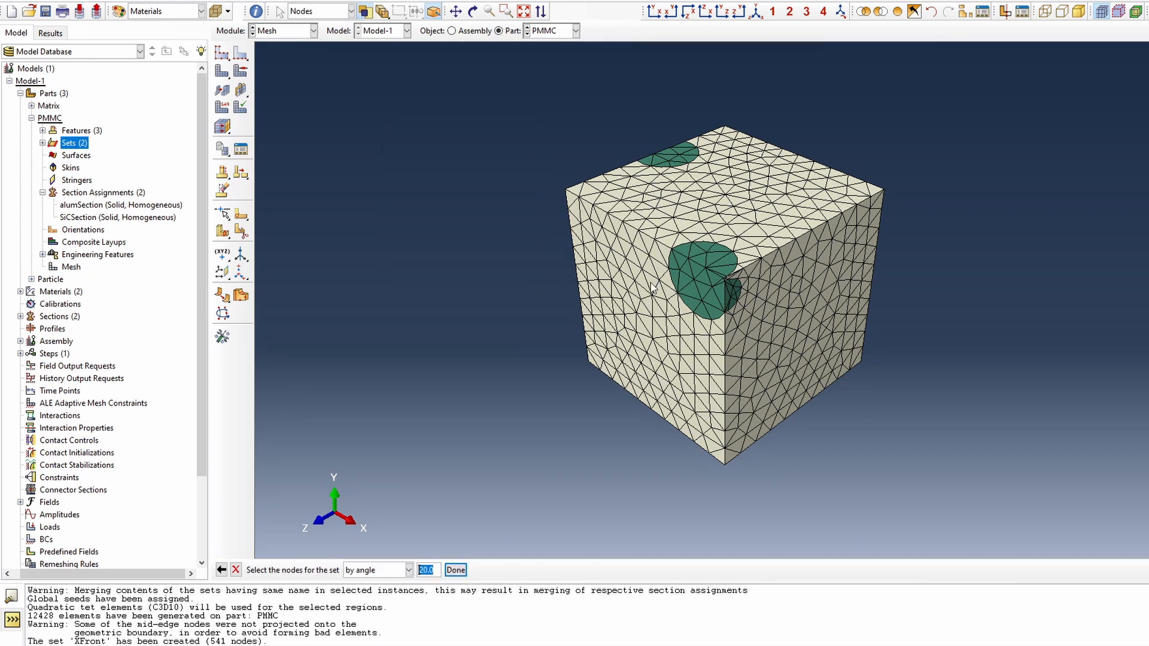
click(652, 291)
click(456, 570)
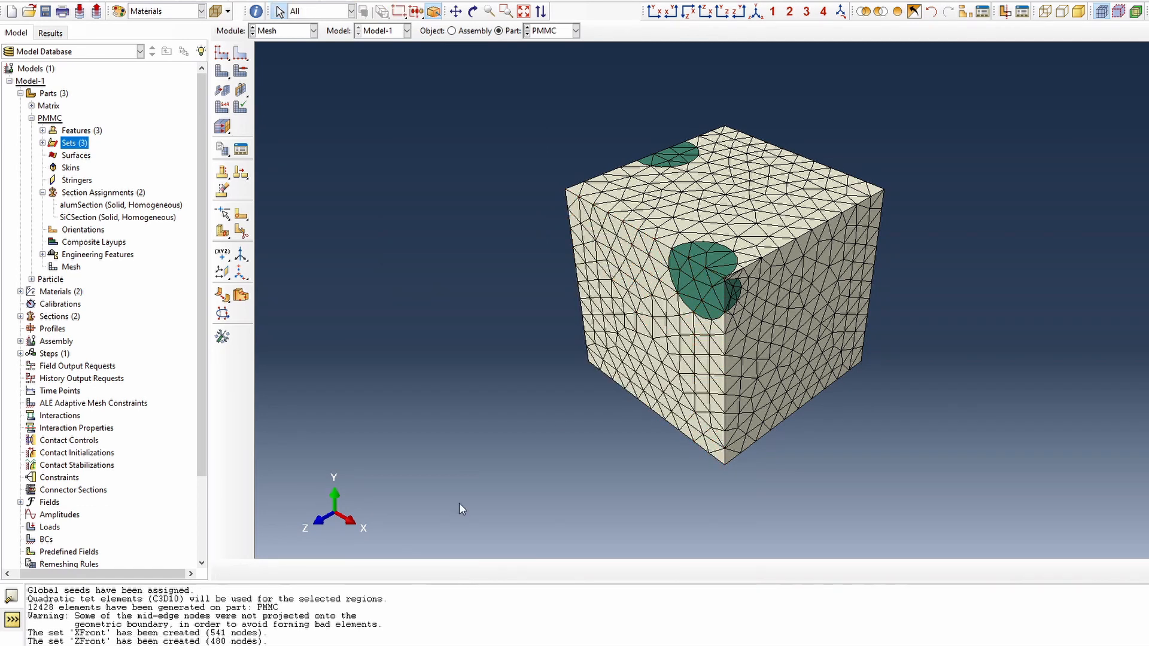
Create a node set named YTop from the nodes on the cube's top face, selected by angle
double_click(60, 144)
text(YTop)
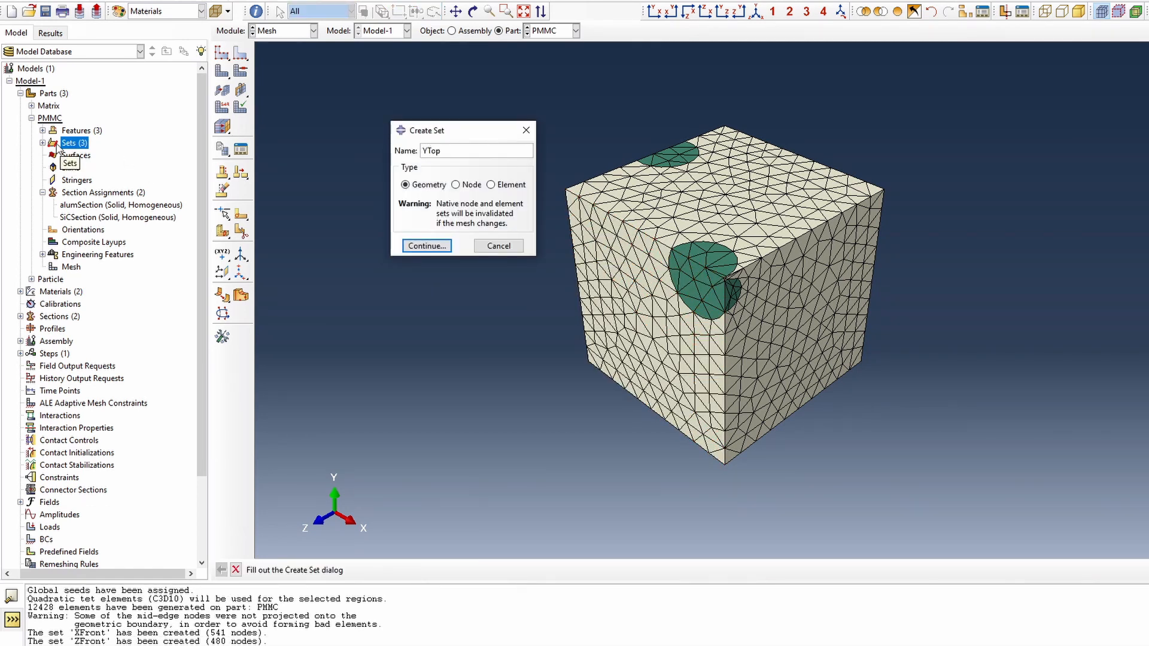
click(456, 184)
click(426, 259)
click(689, 152)
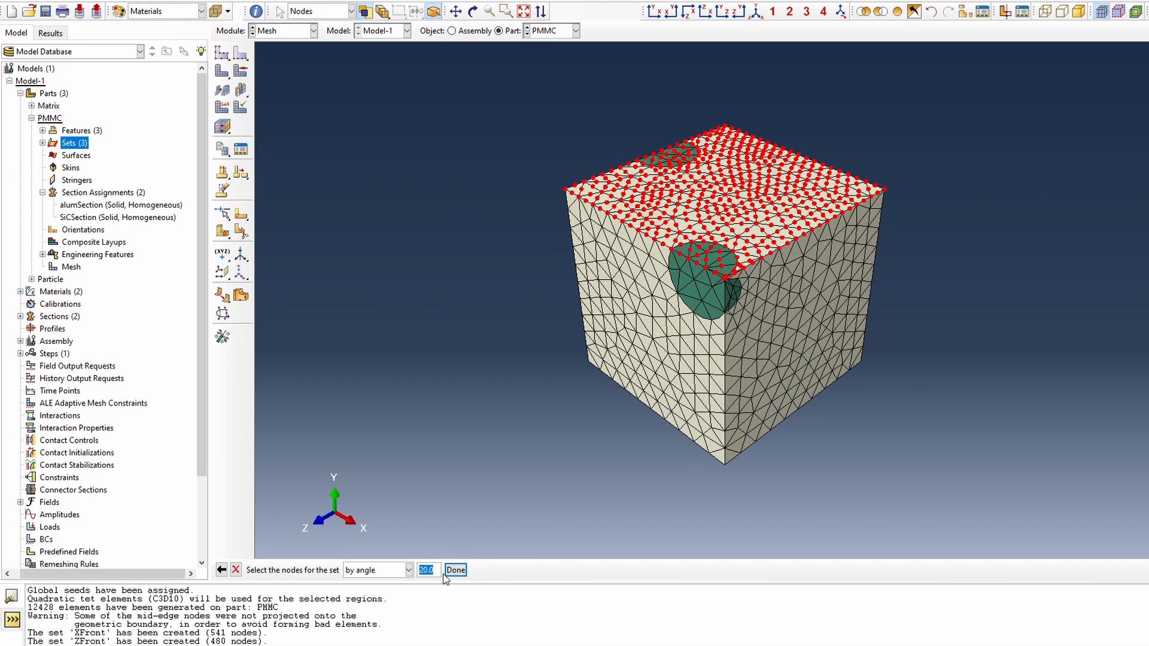
click(456, 570)
Create a node set named XBack from the nodes on the negative X face, selected by angle
click(472, 10)
drag(605, 397, 676, 371)
double_click(84, 142)
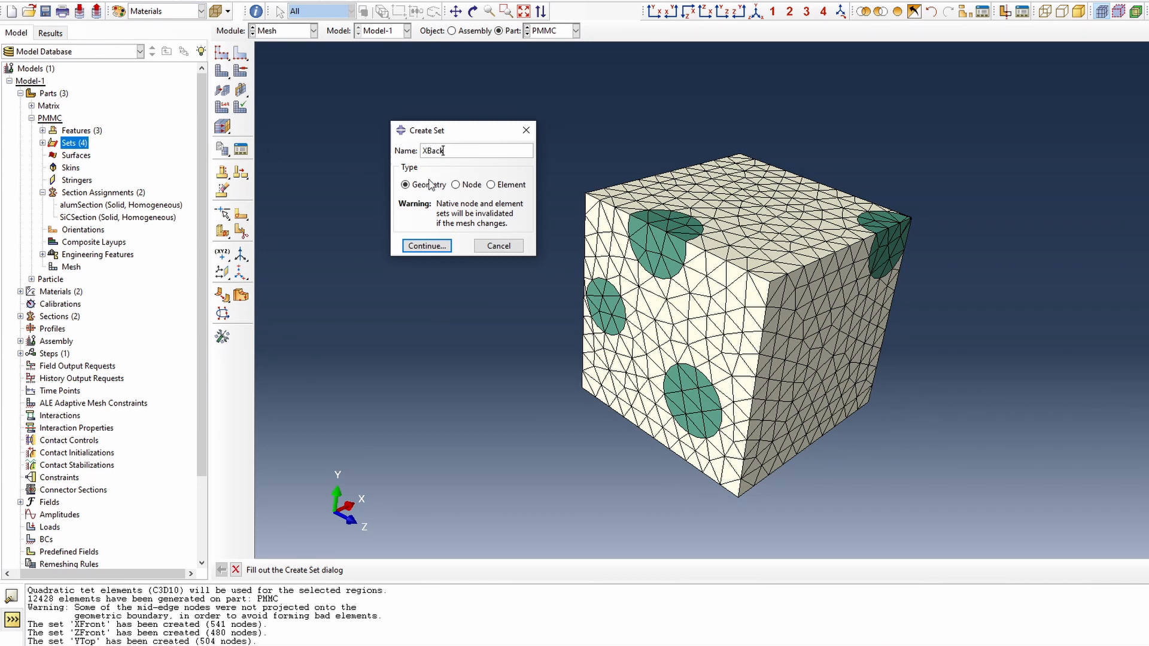
click(456, 184)
click(427, 262)
click(679, 333)
click(455, 570)
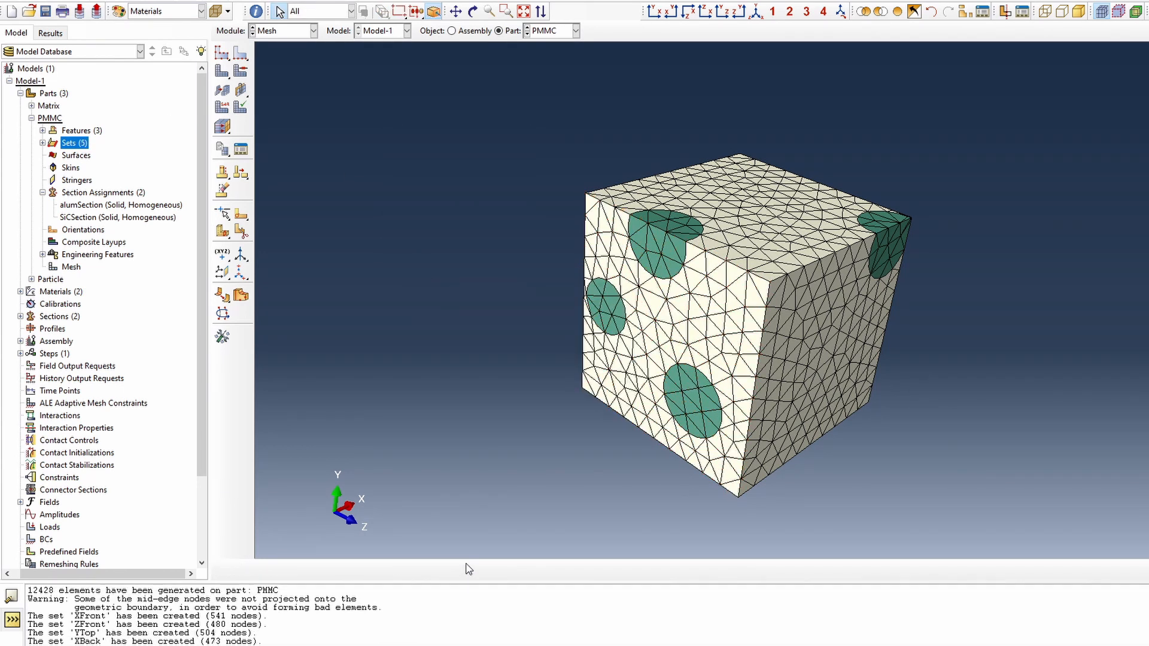
Create a node set named YBase from the nodes on the cube's bottom face, selected by angle
click(473, 11)
drag(628, 425, 672, 289)
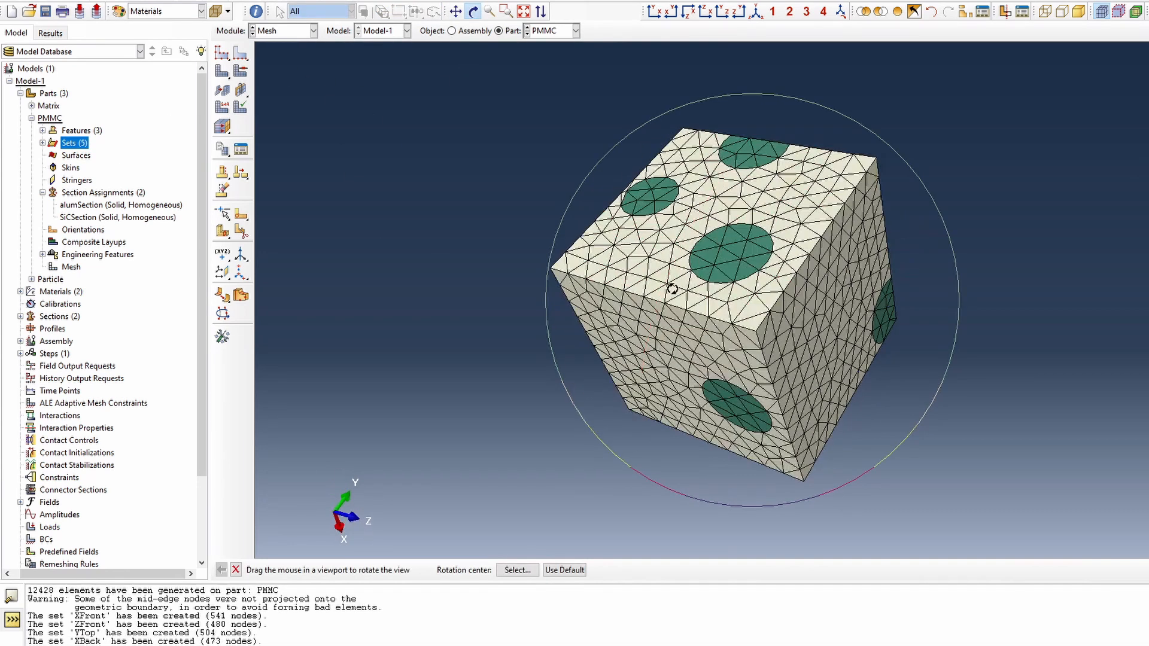
right_click(306, 171)
click(352, 261)
double_click(74, 145)
text(YBase)
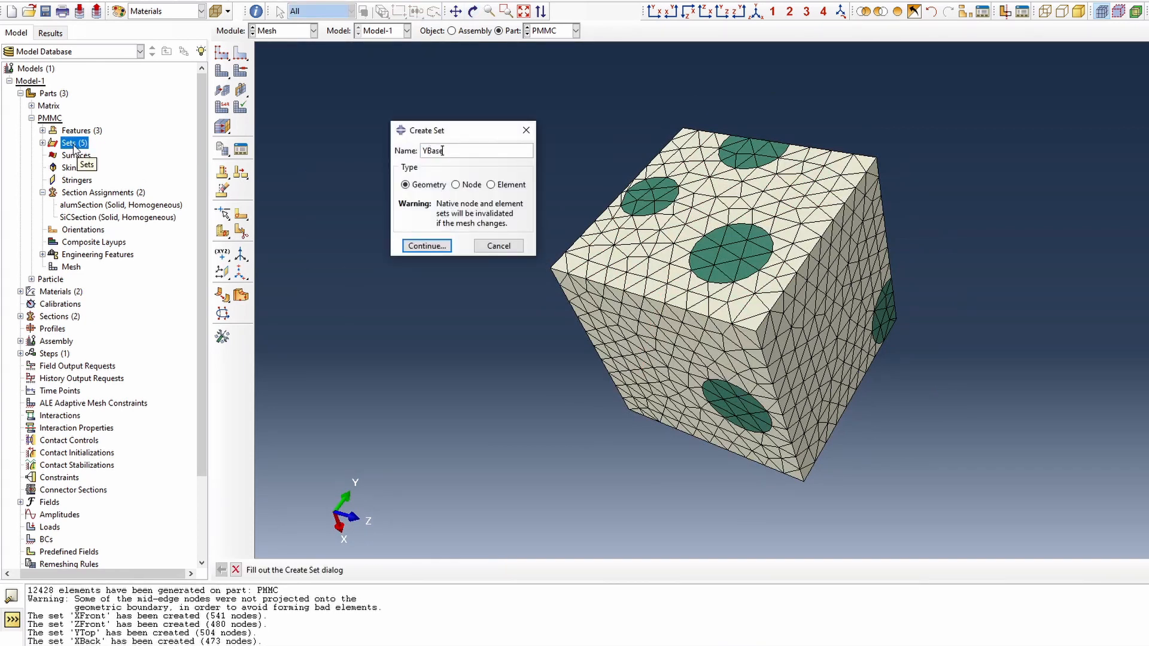
click(468, 184)
click(427, 263)
click(646, 330)
click(455, 570)
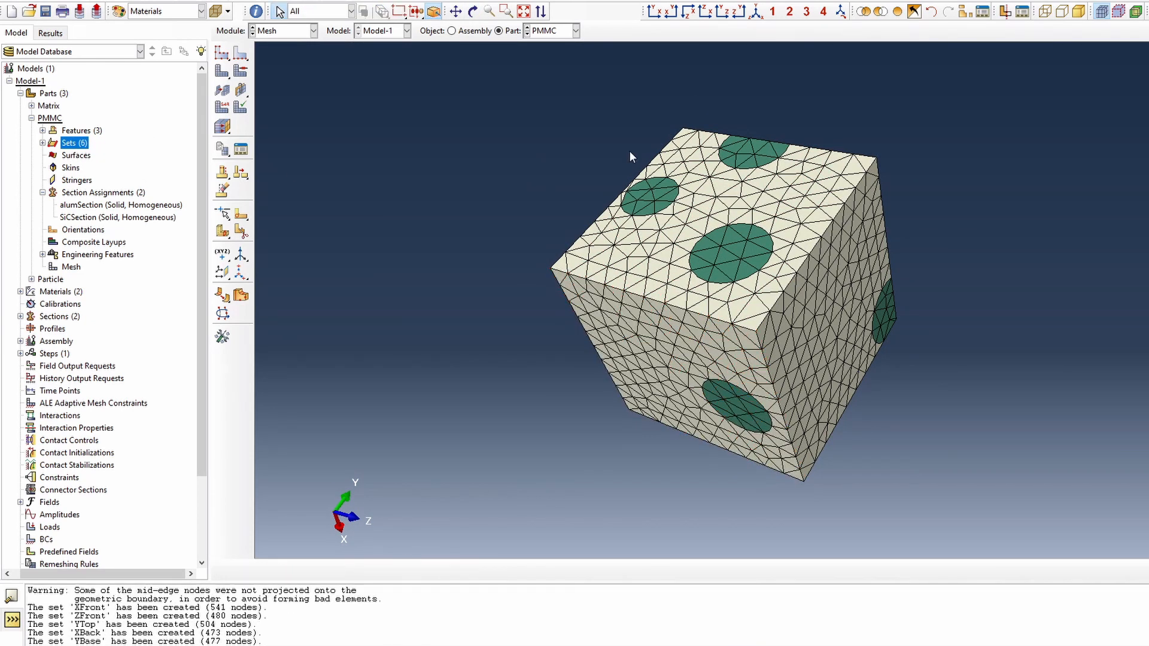
Create a node set named ZBack from the nodes on the negative Z face, selected by angle
click(756, 12)
click(472, 12)
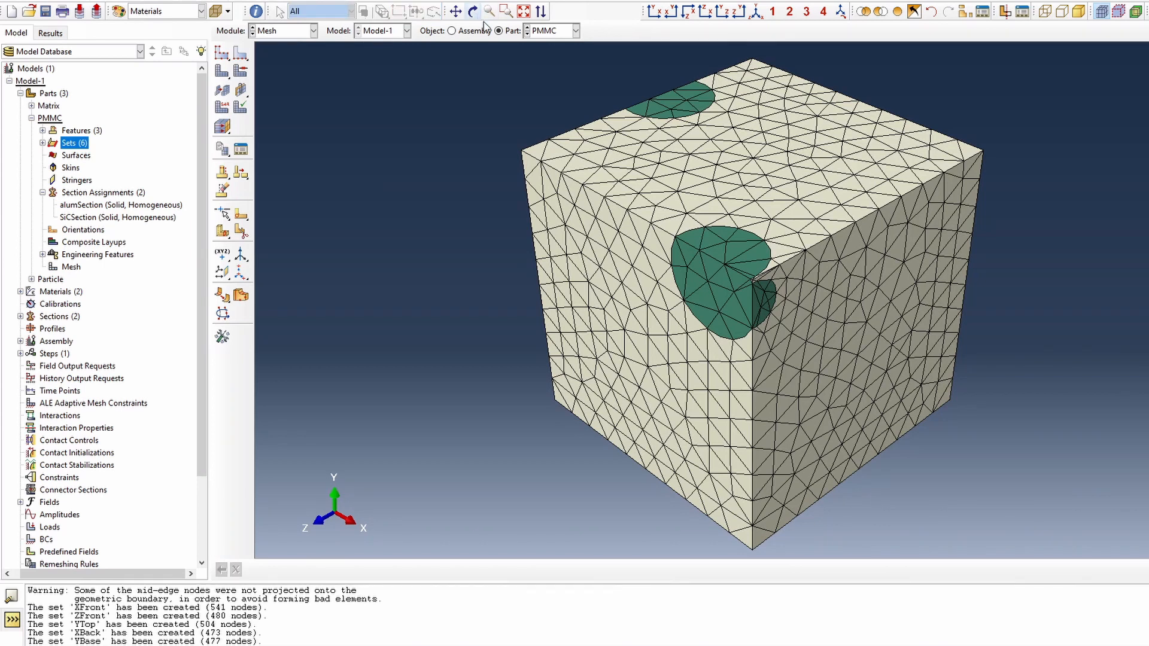
drag(952, 413, 767, 411)
middle_click(479, 252)
double_click(74, 144)
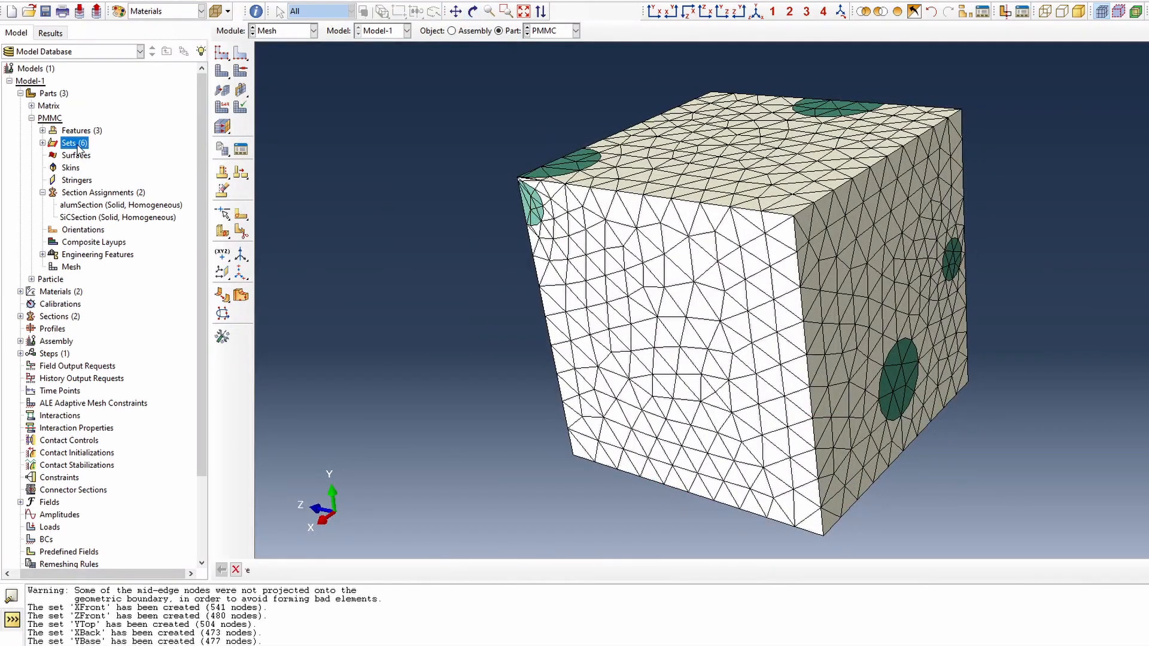
text(ZBack)
click(457, 184)
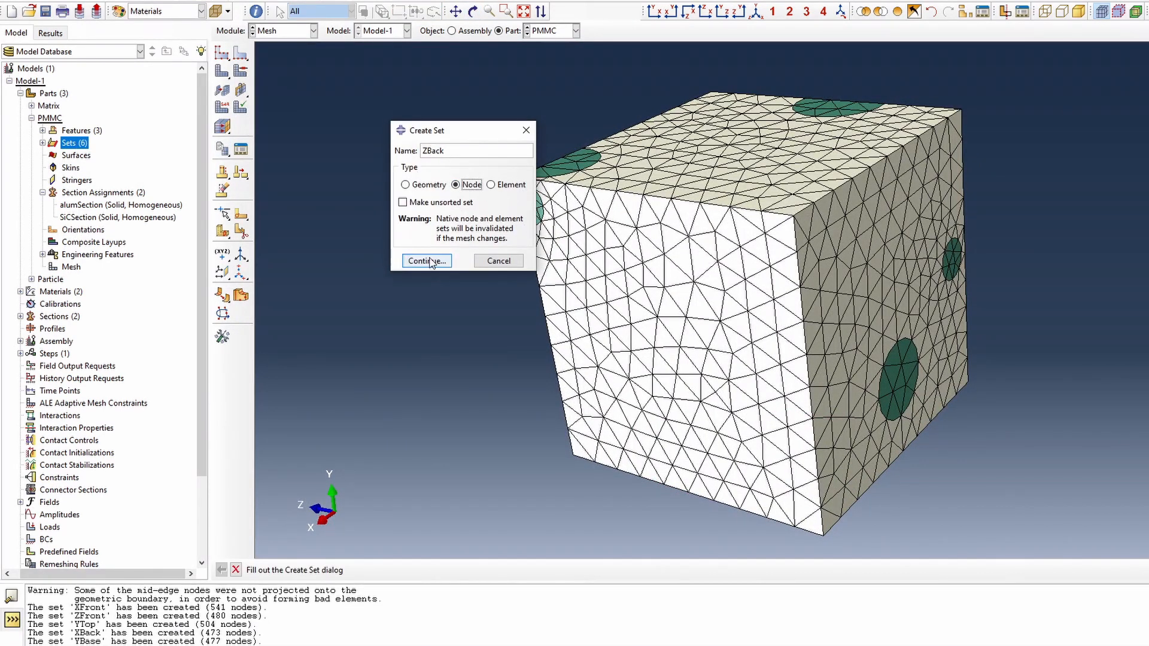
click(428, 261)
click(852, 290)
middle_click(588, 557)
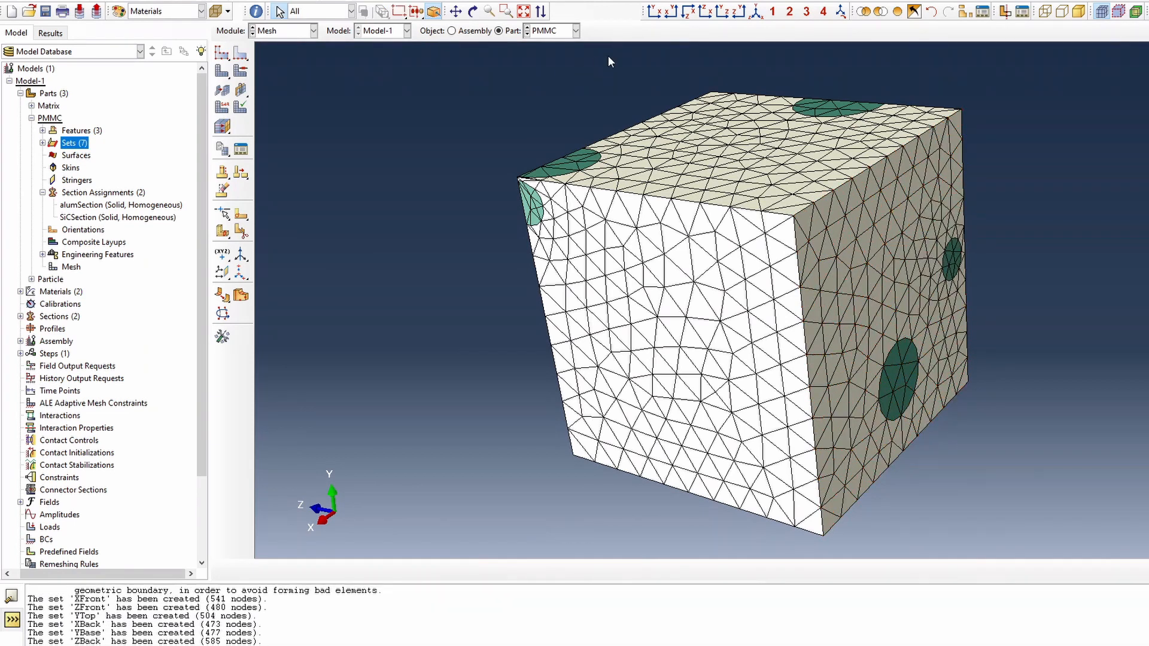
Highlight the XBack, XFront, YBase, YTop, ZBack and ZFront sets one by one to check which face nodes each contains
click(756, 11)
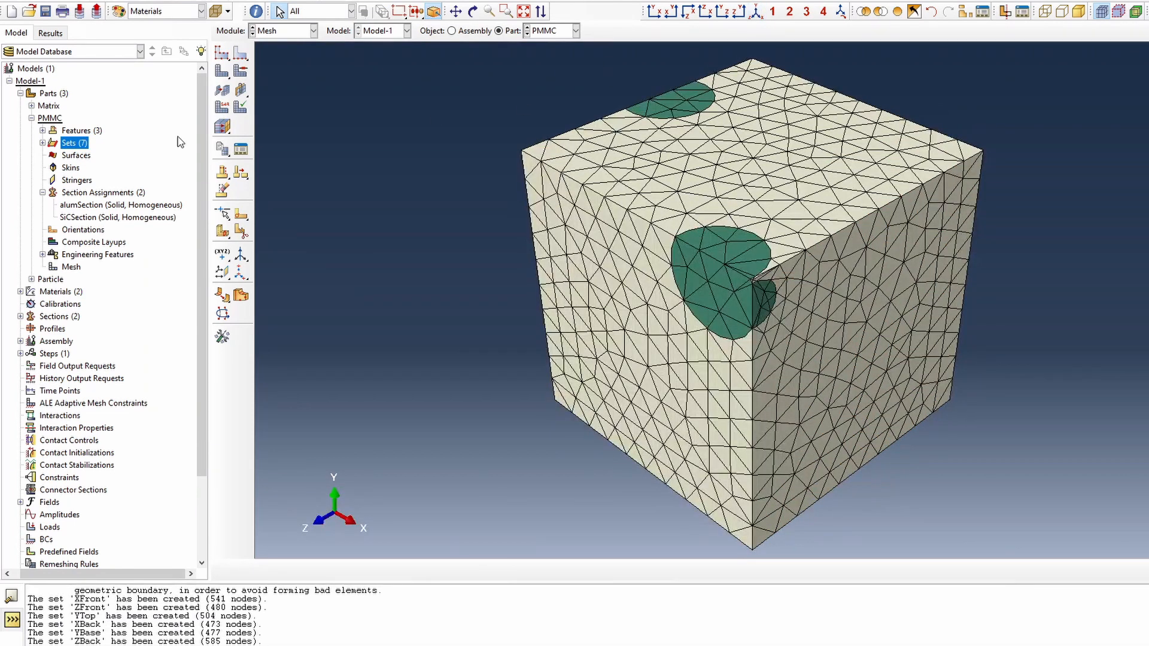
click(43, 143)
click(71, 168)
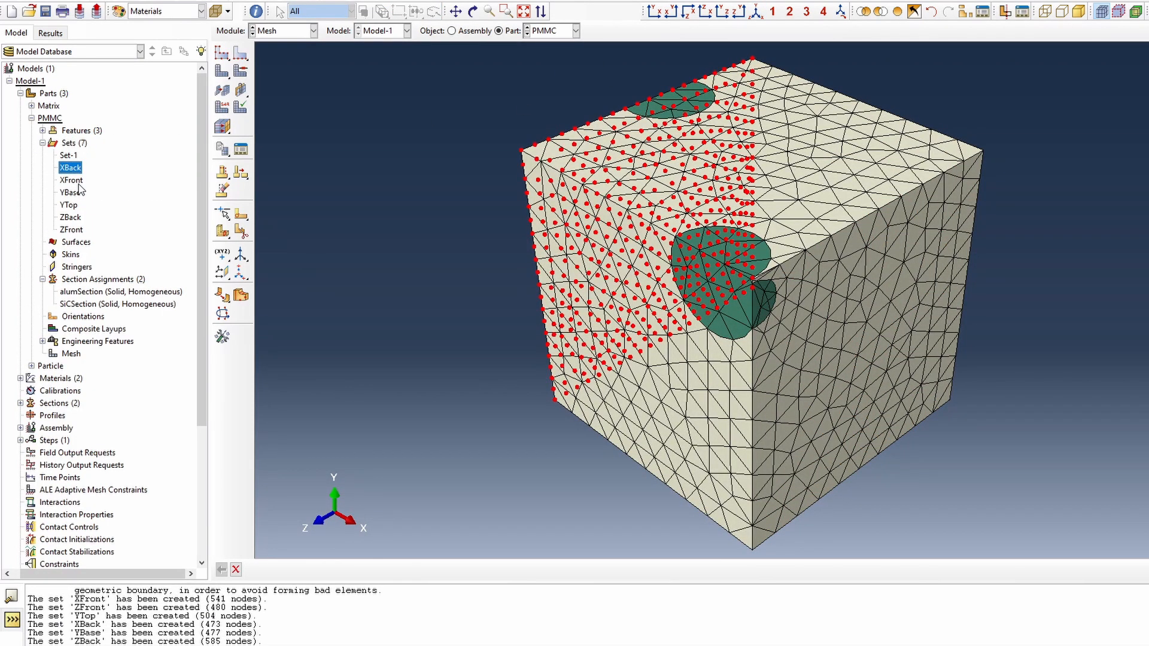
click(74, 180)
click(77, 193)
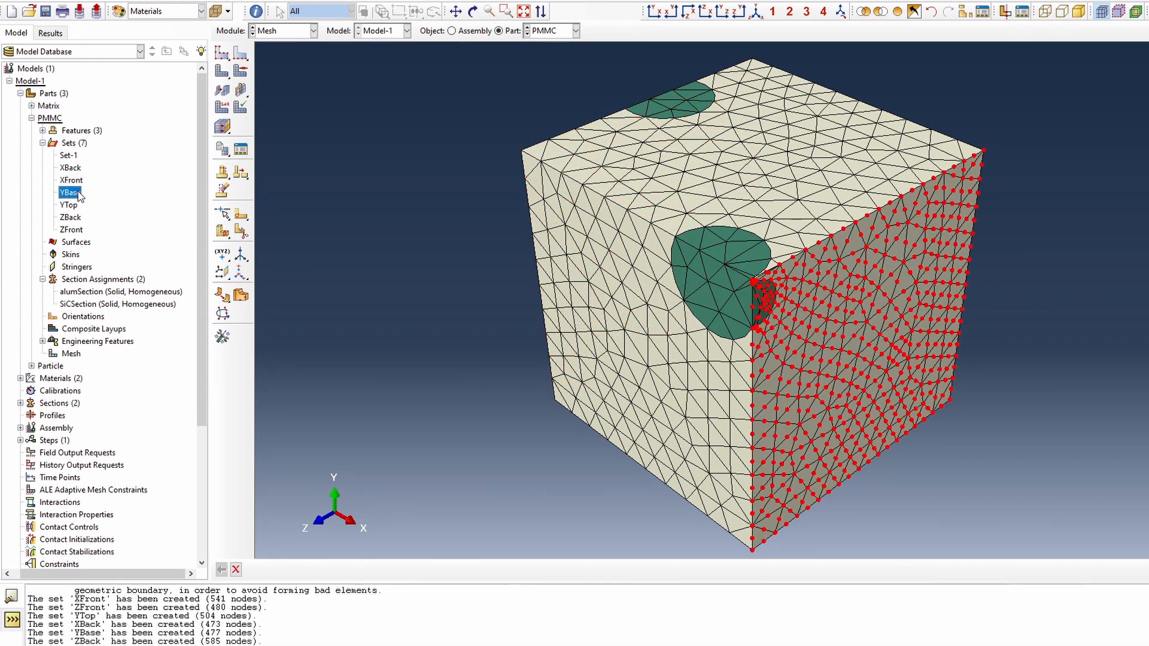
click(70, 206)
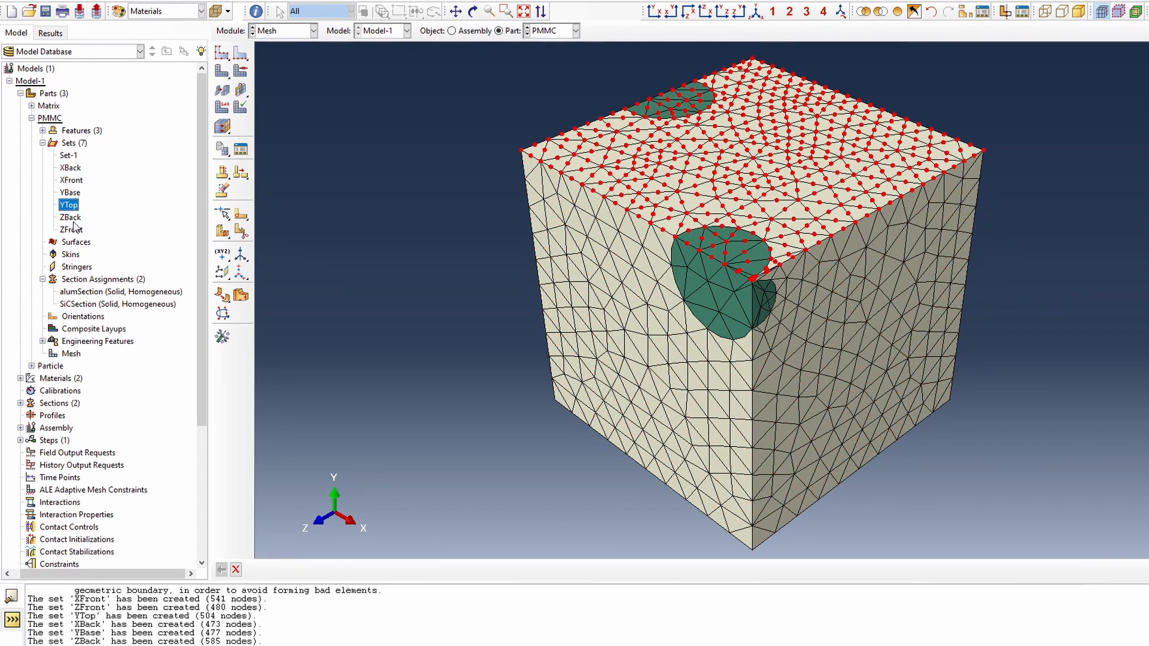
click(71, 218)
click(70, 230)
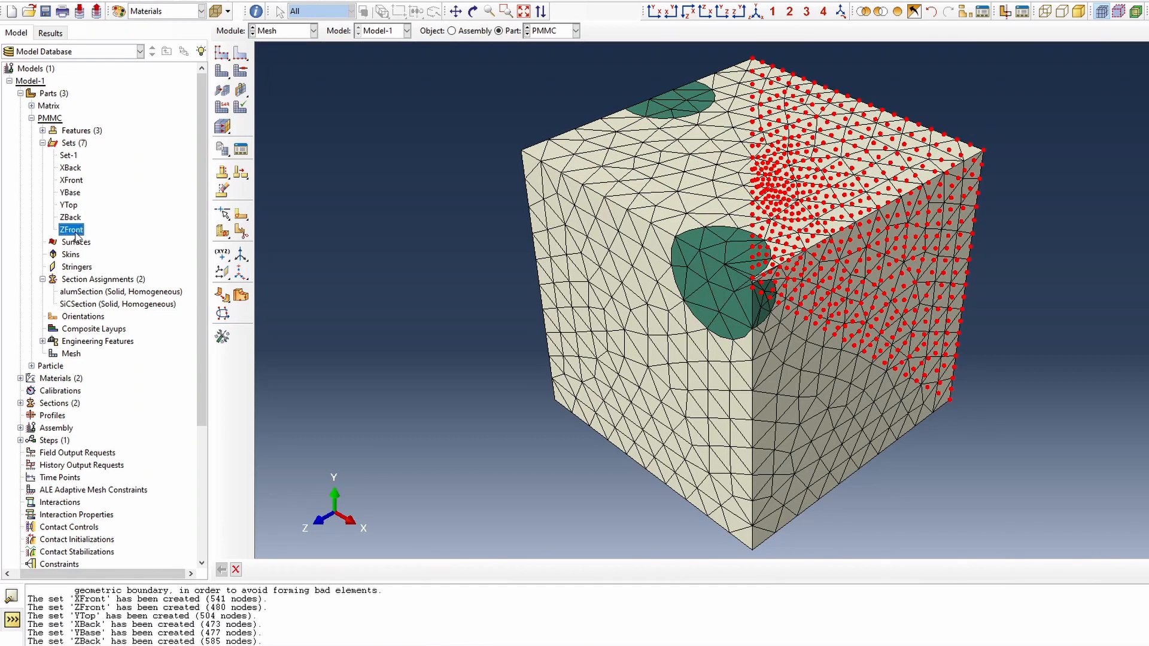
scroll(426, 264, down, 2)
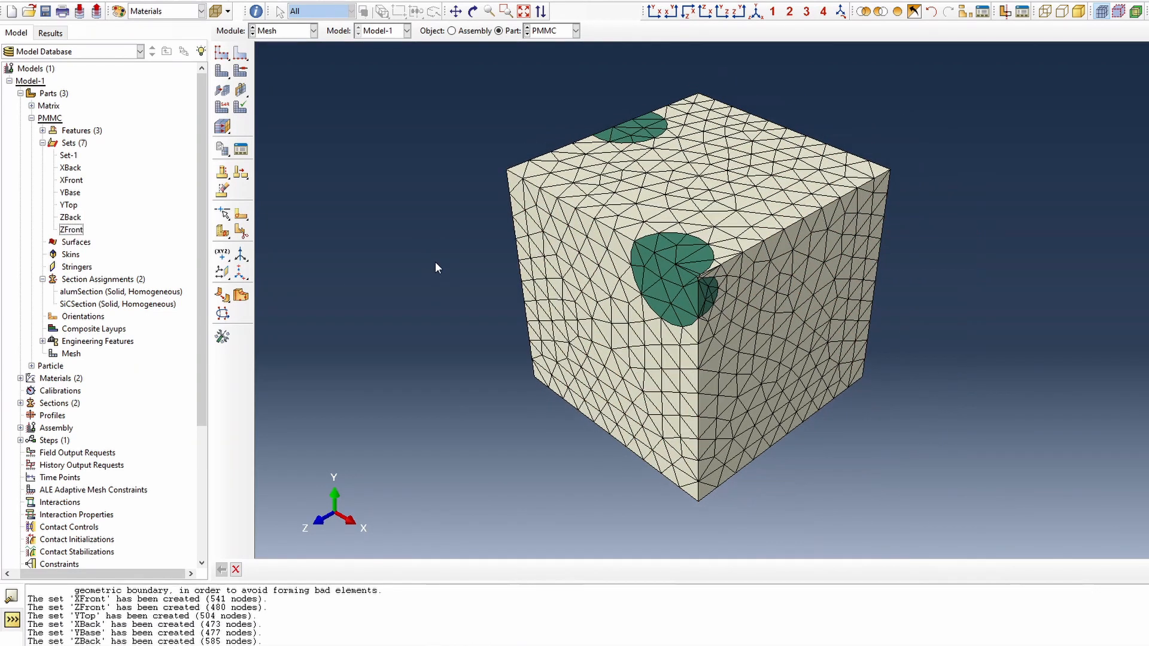
Query the coordinates of the cube's bottom corner vertex where the positive X and positive Z faces meet
click(256, 11)
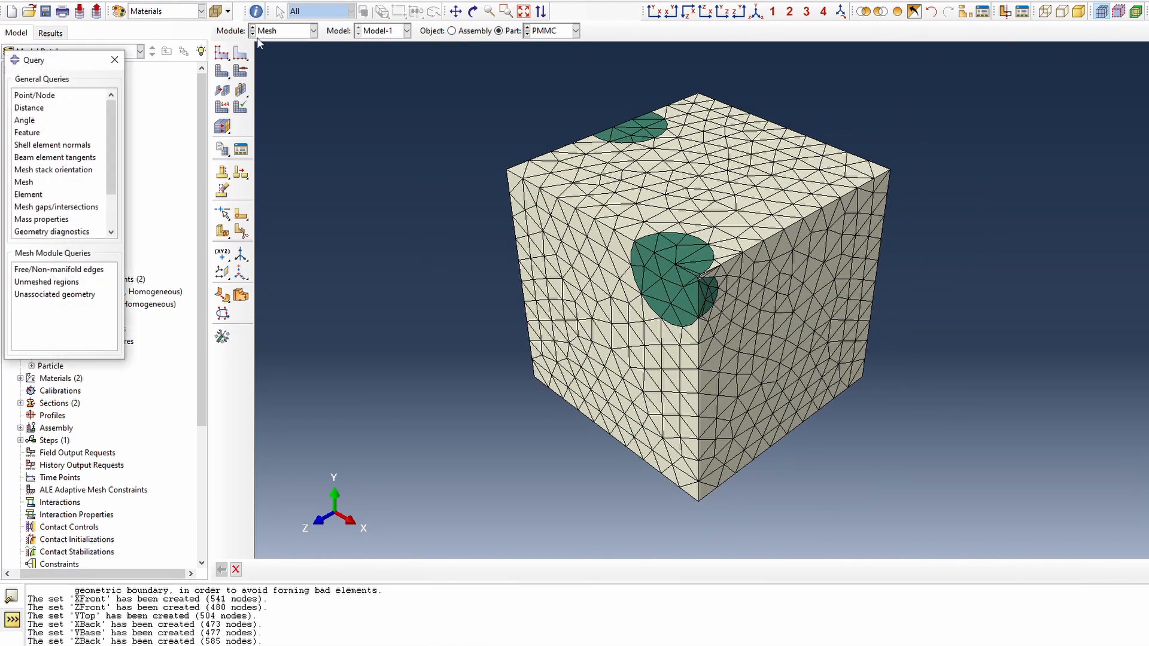
click(34, 95)
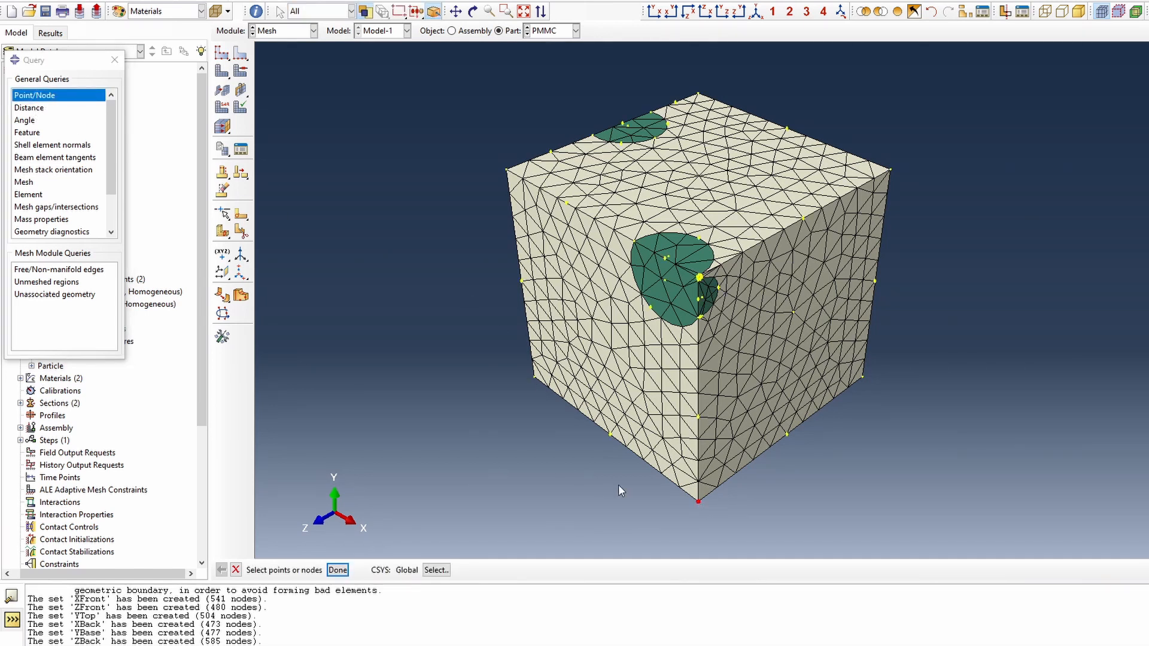
click(336, 571)
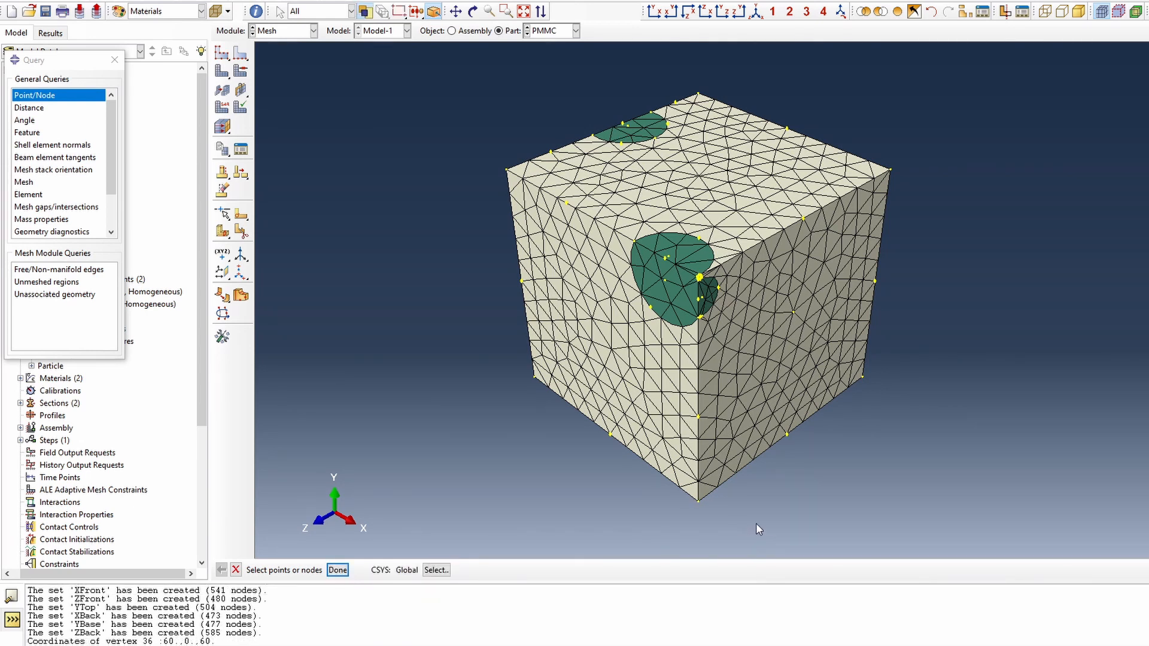
Create a reference point at 70,0,60 in the Assembly module and close the query dialog
click(286, 1)
mouse_move(254, 1)
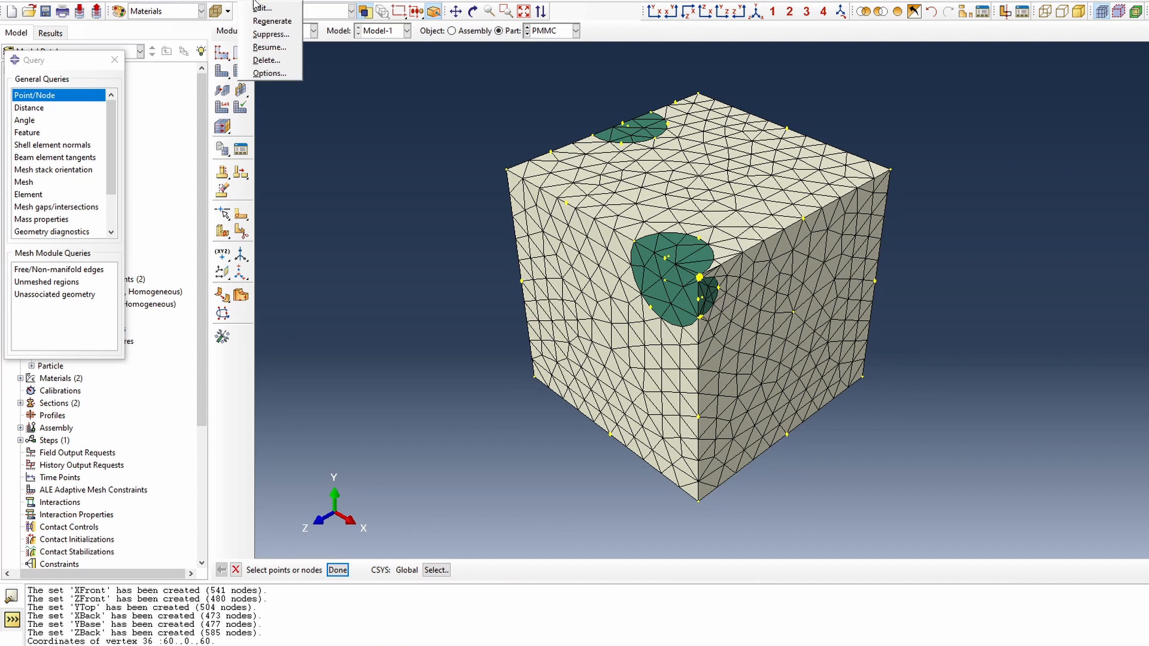
click(353, 120)
click(290, 32)
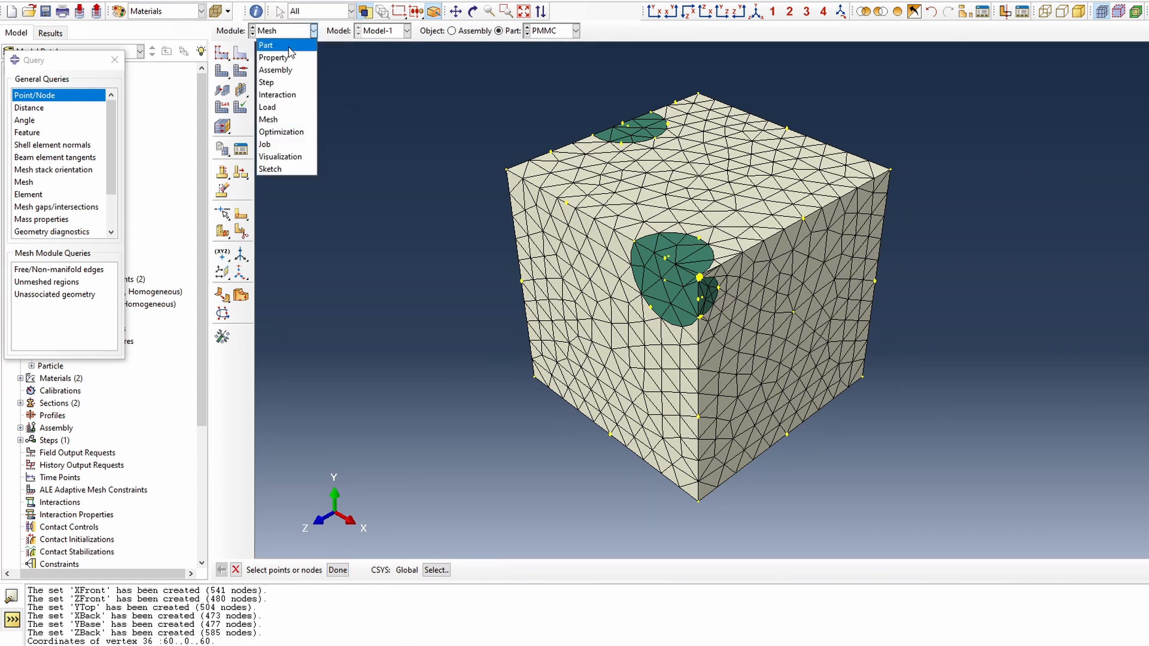
click(288, 71)
click(286, 0)
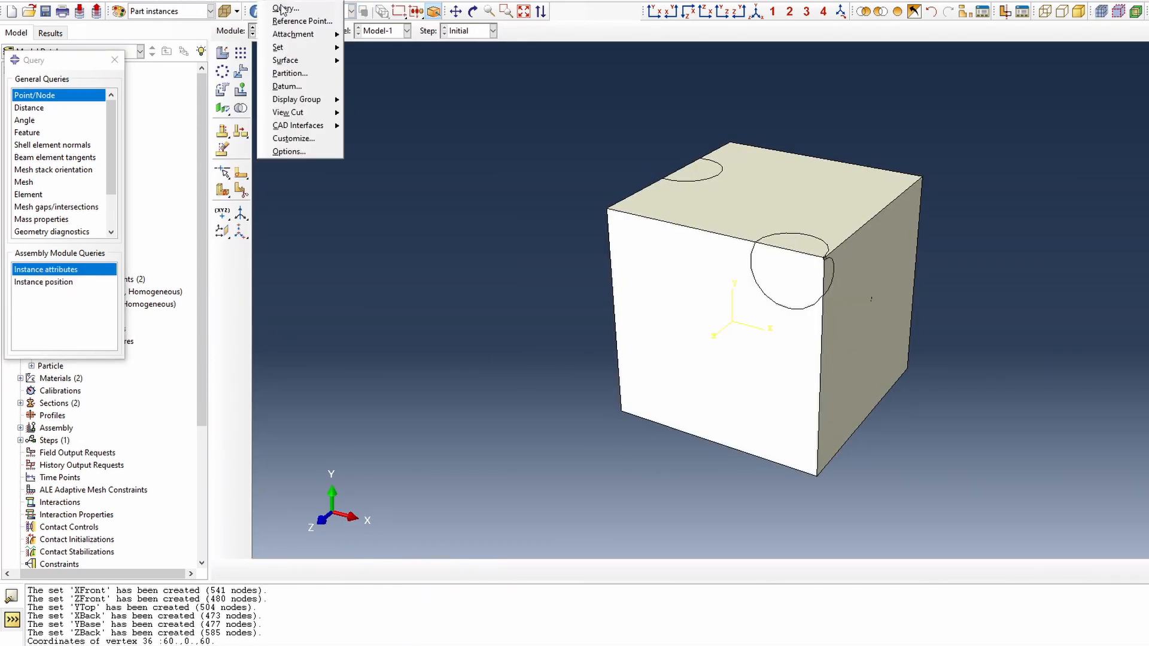
click(289, 22)
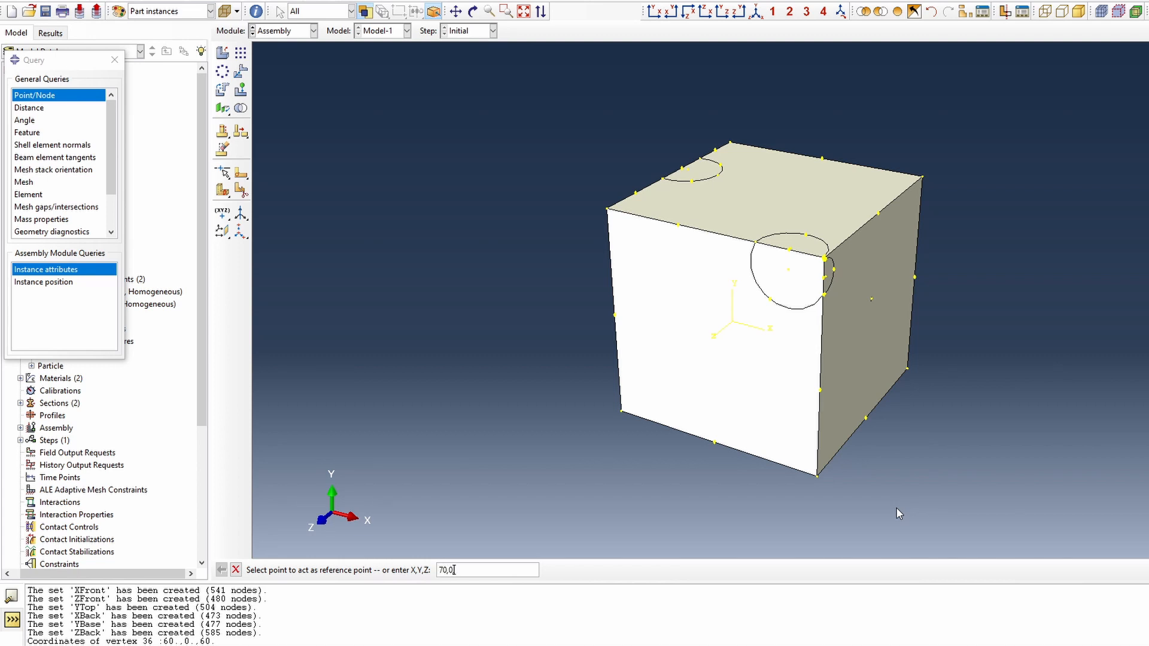
text(70,0,60)
key(Return)
click(114, 59)
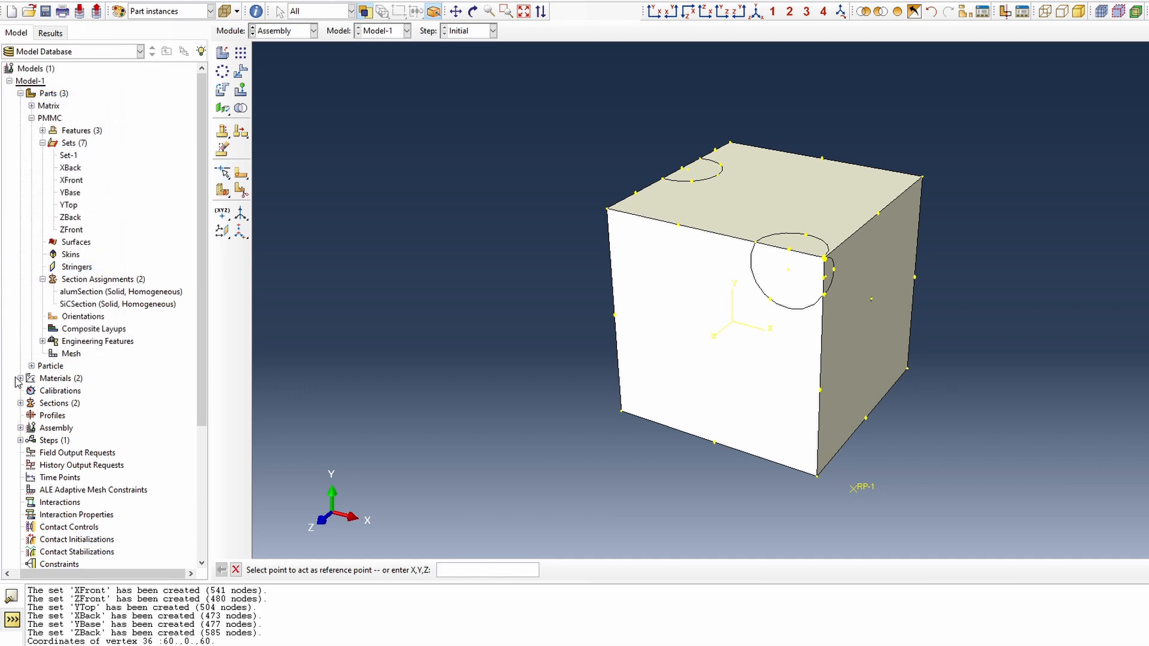
Expand the Assembly in the model tree and collapse its instances to reach the assembly sets
scroll(18, 377, down, 3)
click(19, 355)
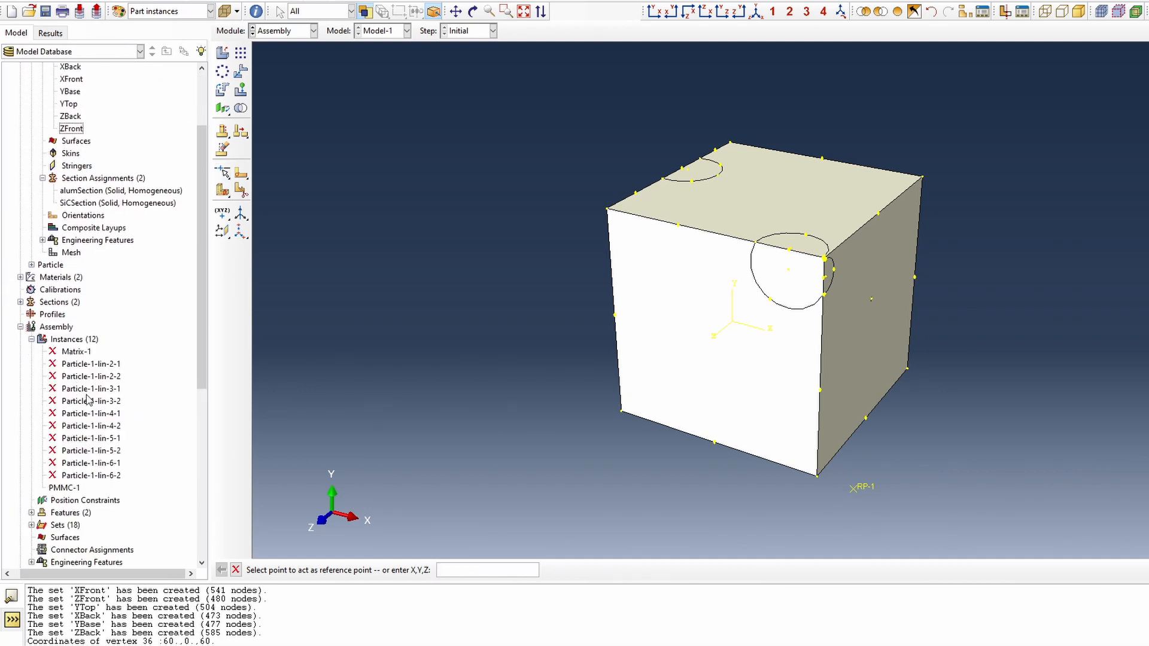
scroll(66, 371, down, 2)
click(32, 301)
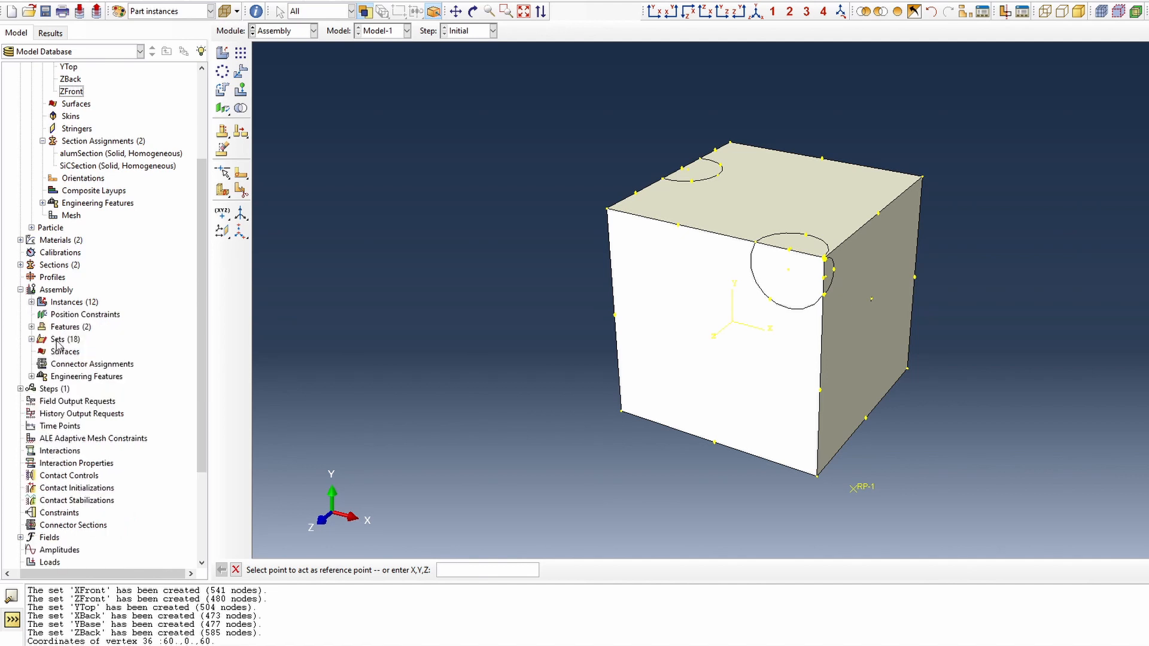
double_click(58, 340)
text(rp)
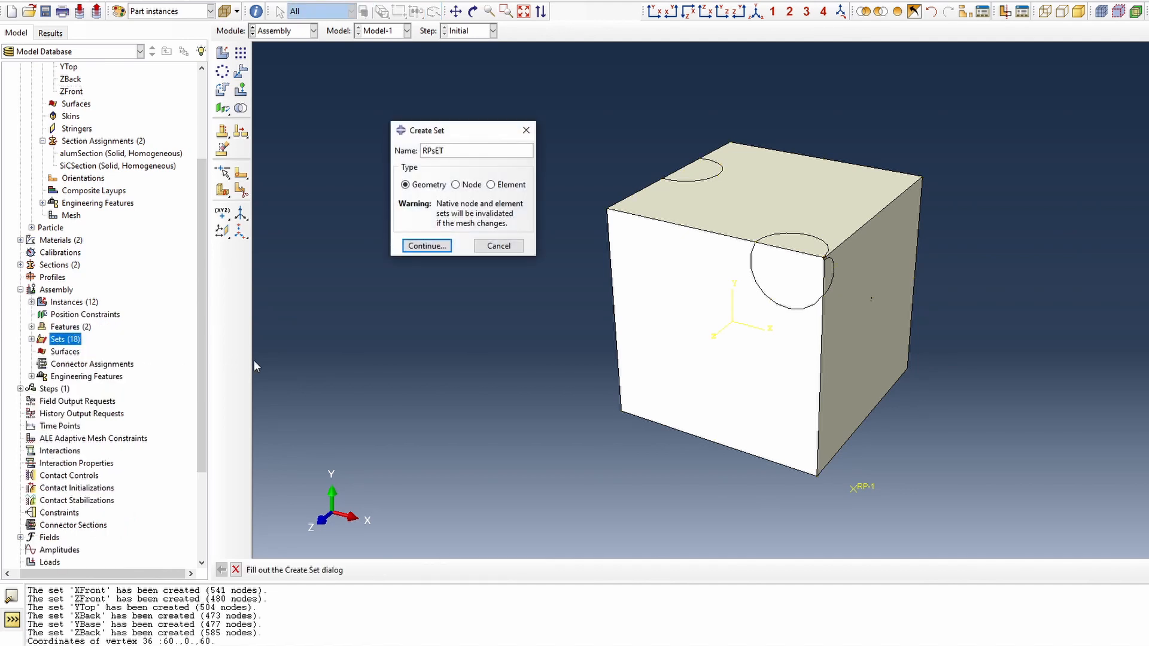
key(Return)
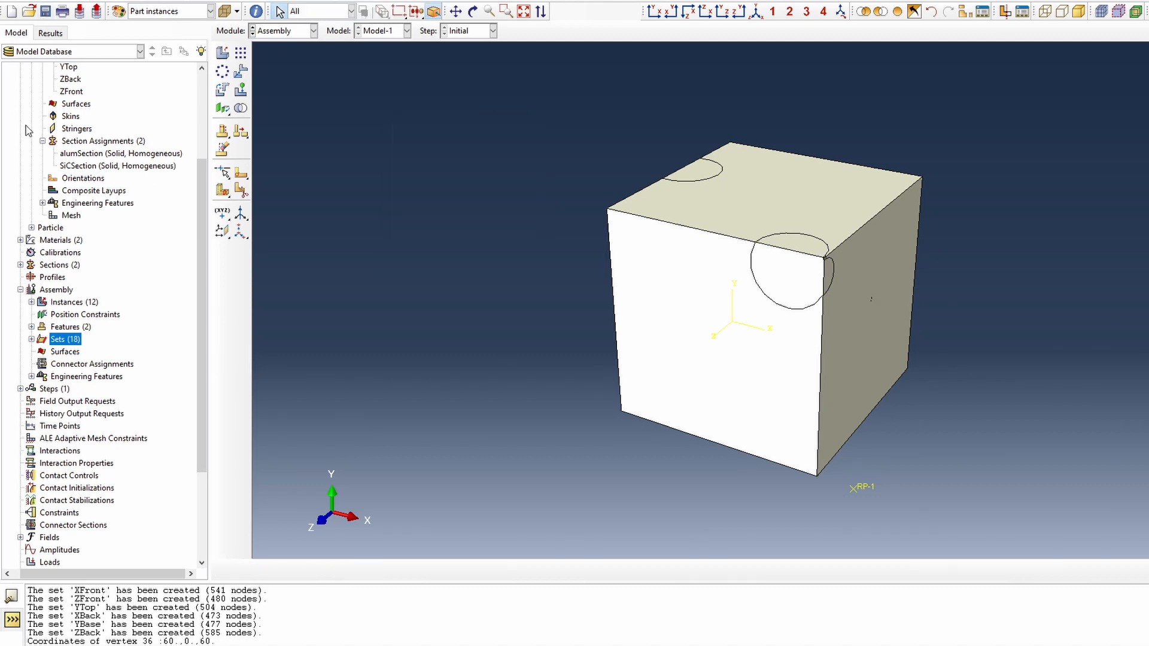
Create an assembly geometry set named RPSet containing the reference point
double_click(65, 340)
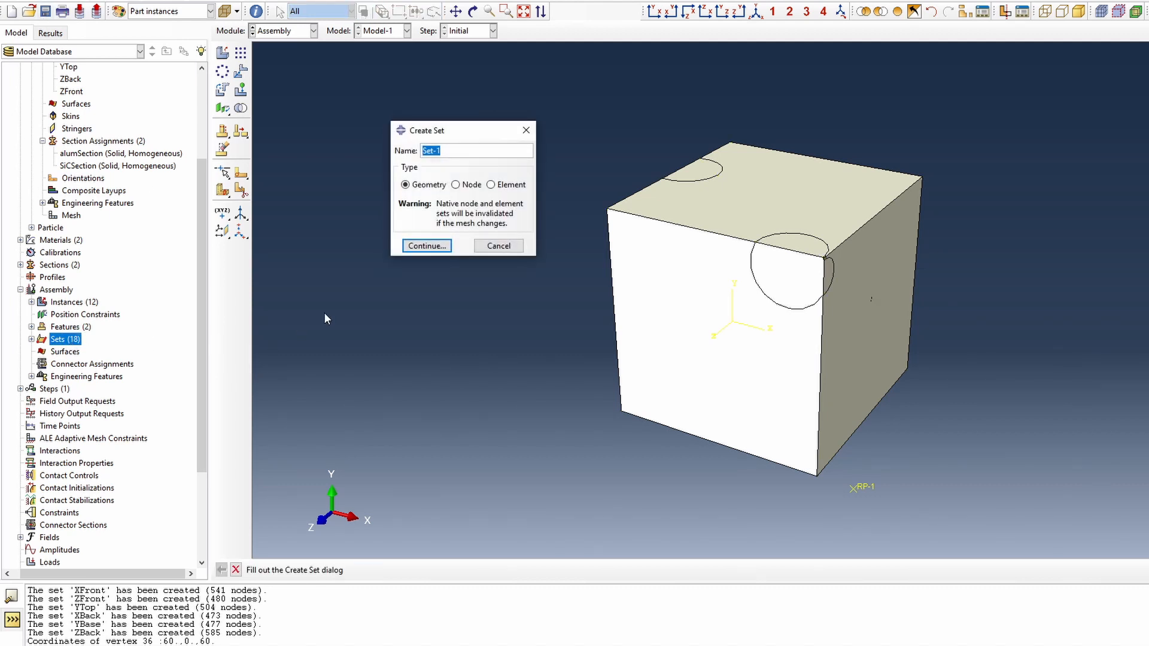
key(BackSpace)
click(443, 246)
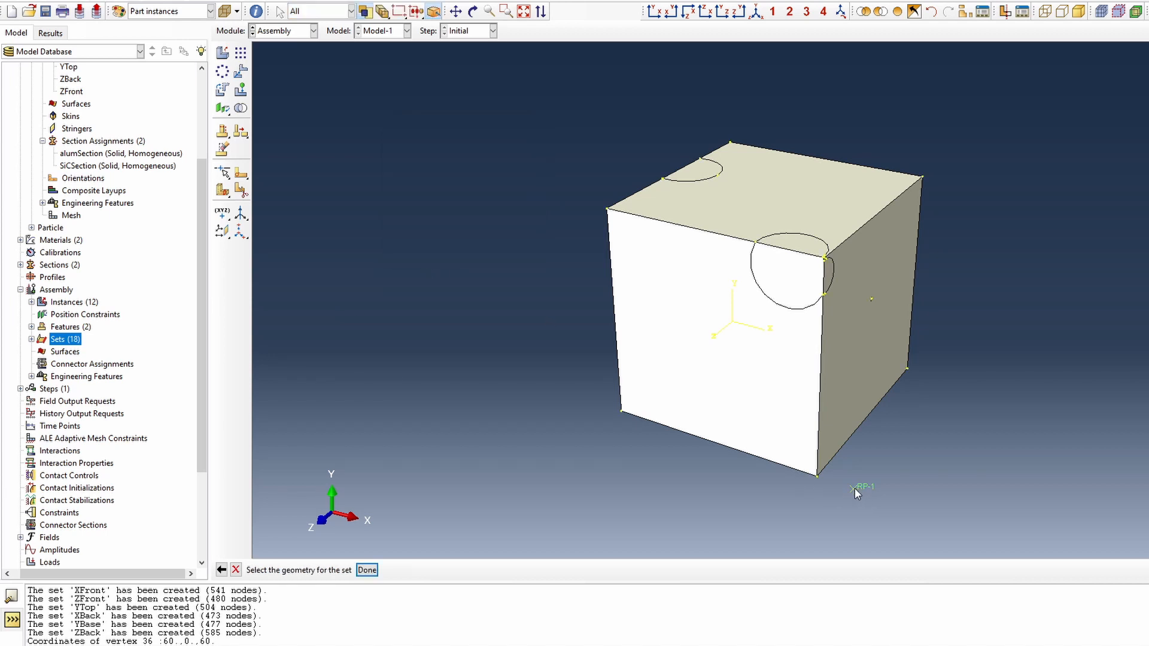
click(367, 570)
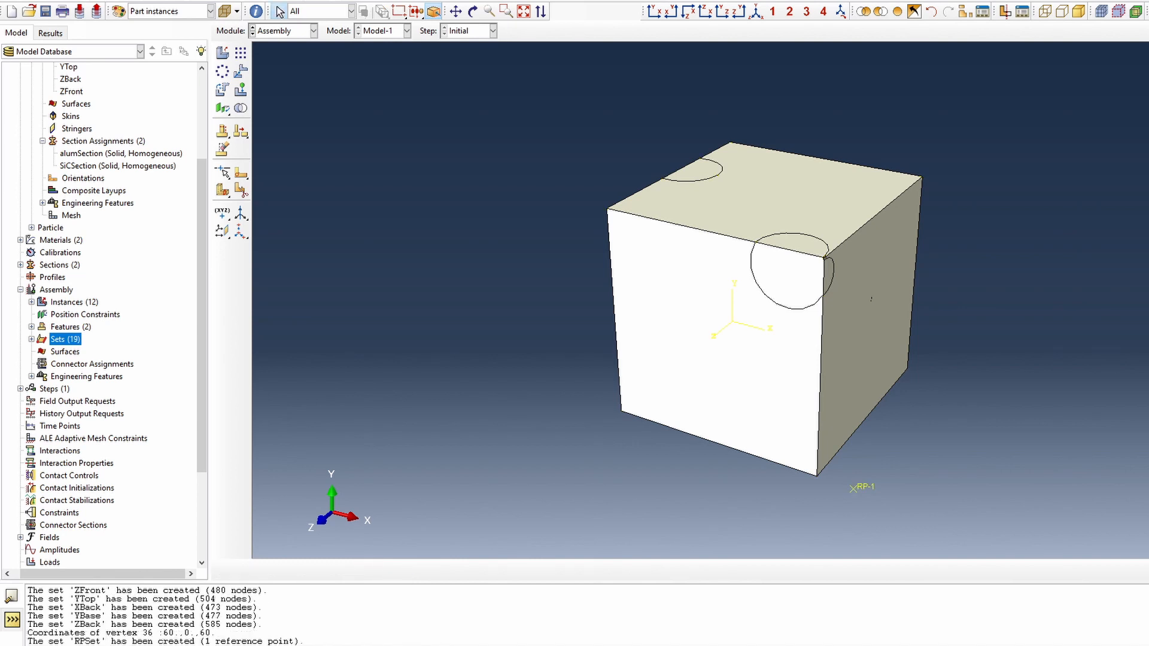
Display the mesh on the assembly and colour it by materials
click(1103, 12)
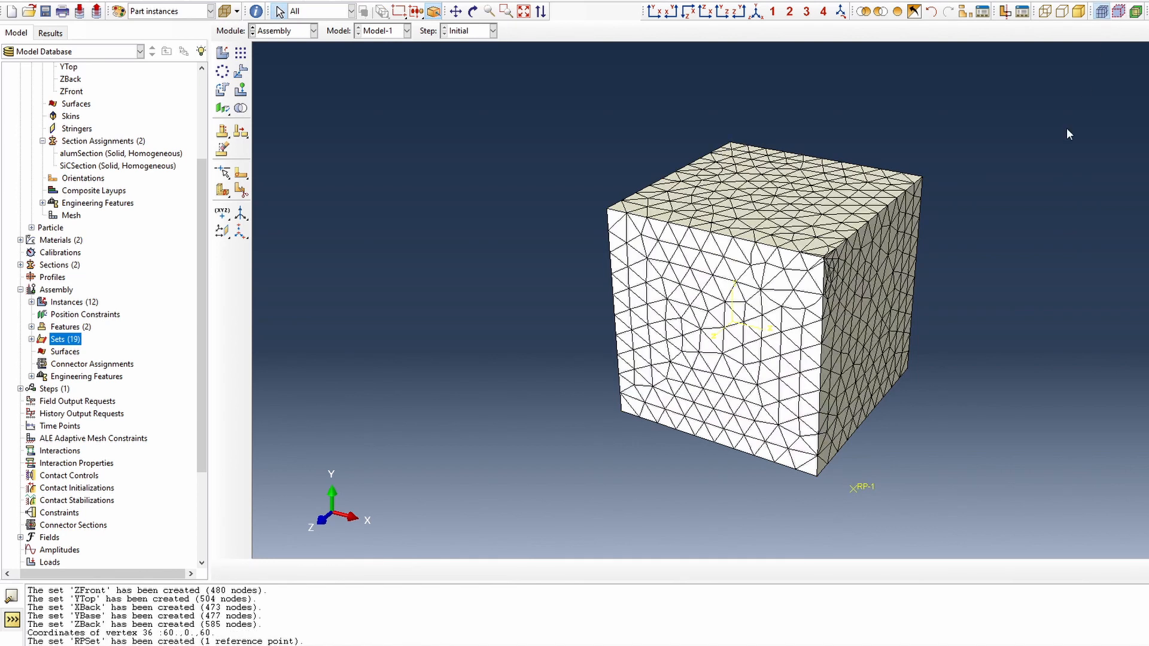
click(145, 10)
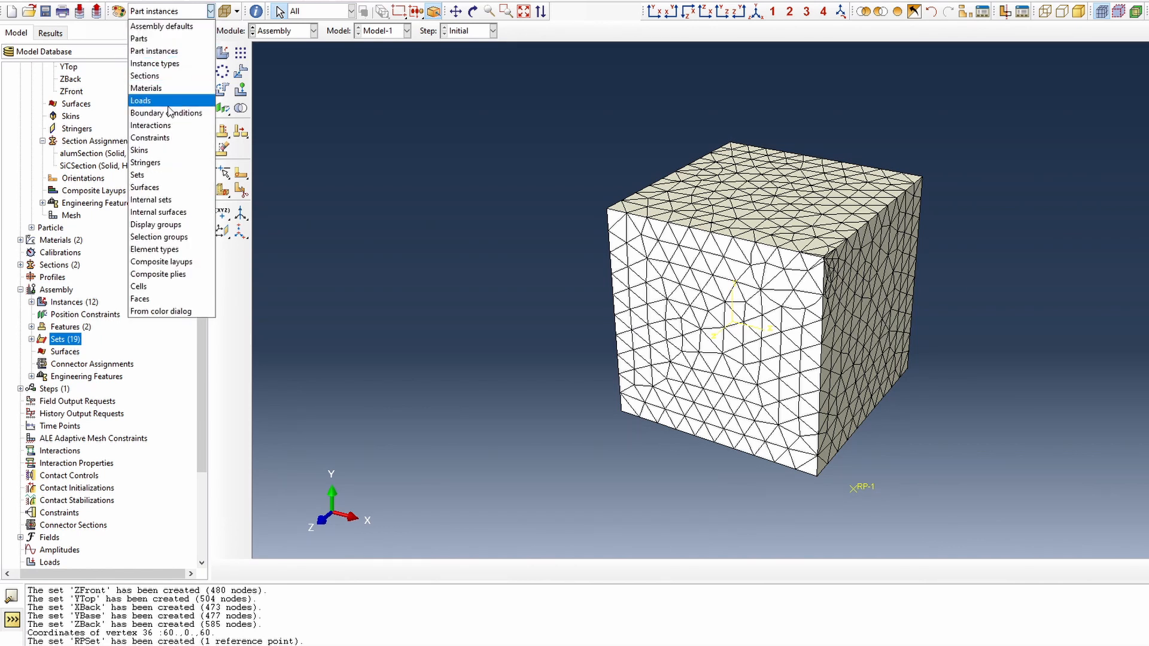
click(154, 88)
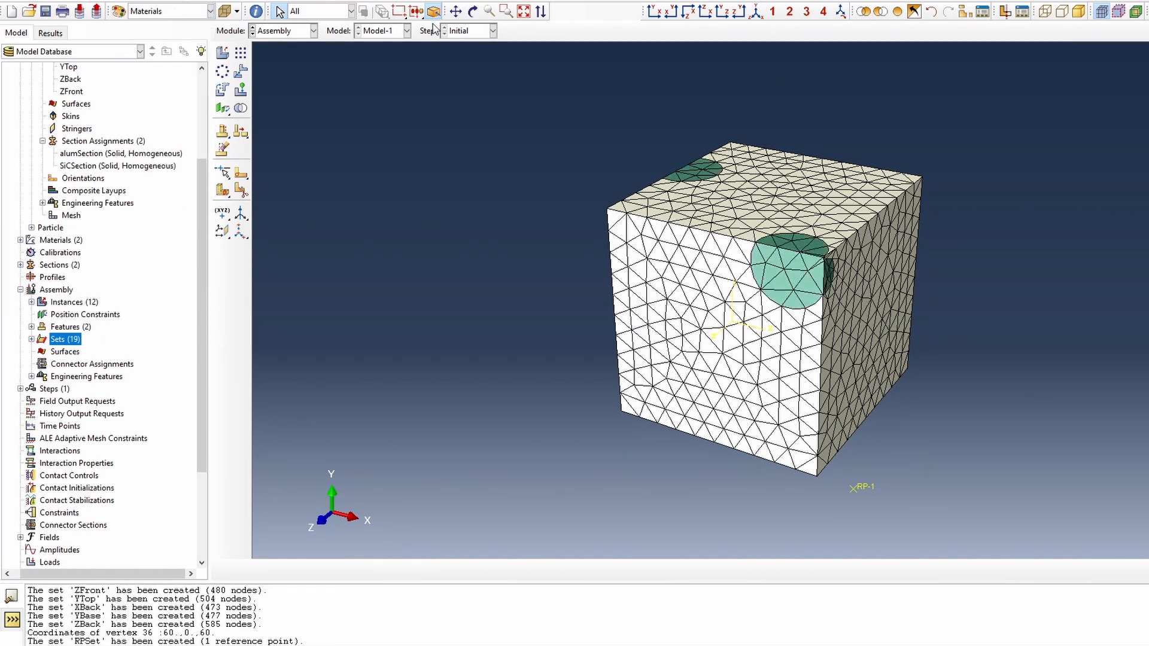
click(473, 11)
drag(737, 345, 467, 358)
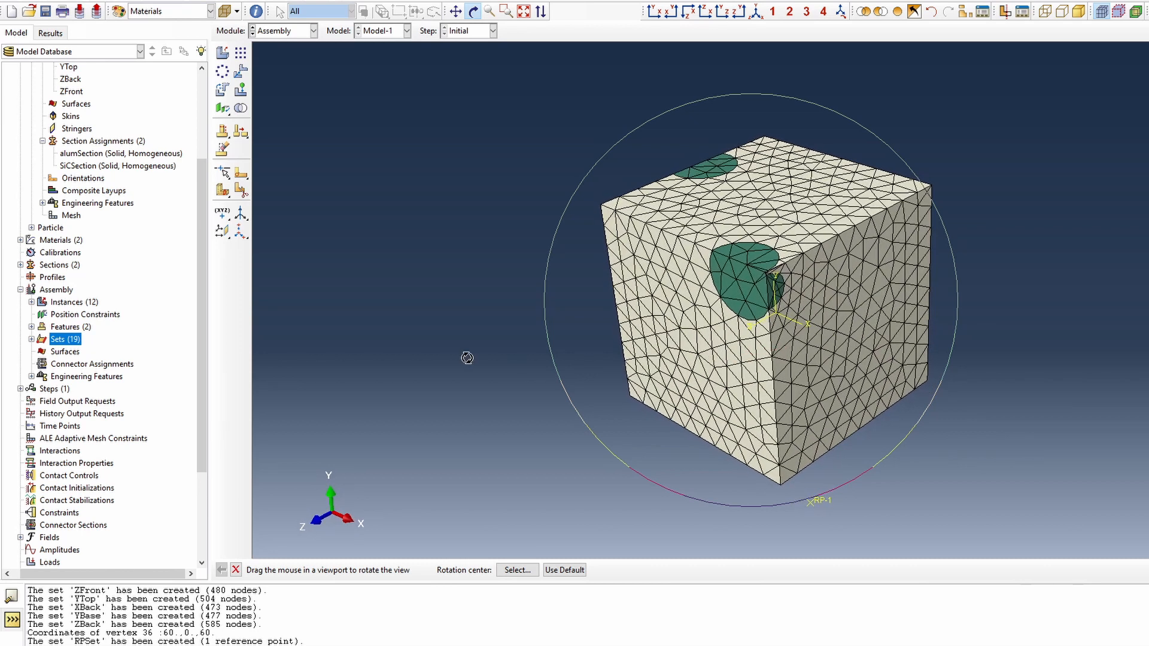
Create a Static, General step named loadingStep after the initial step, keeping the default settings
double_click(49, 389)
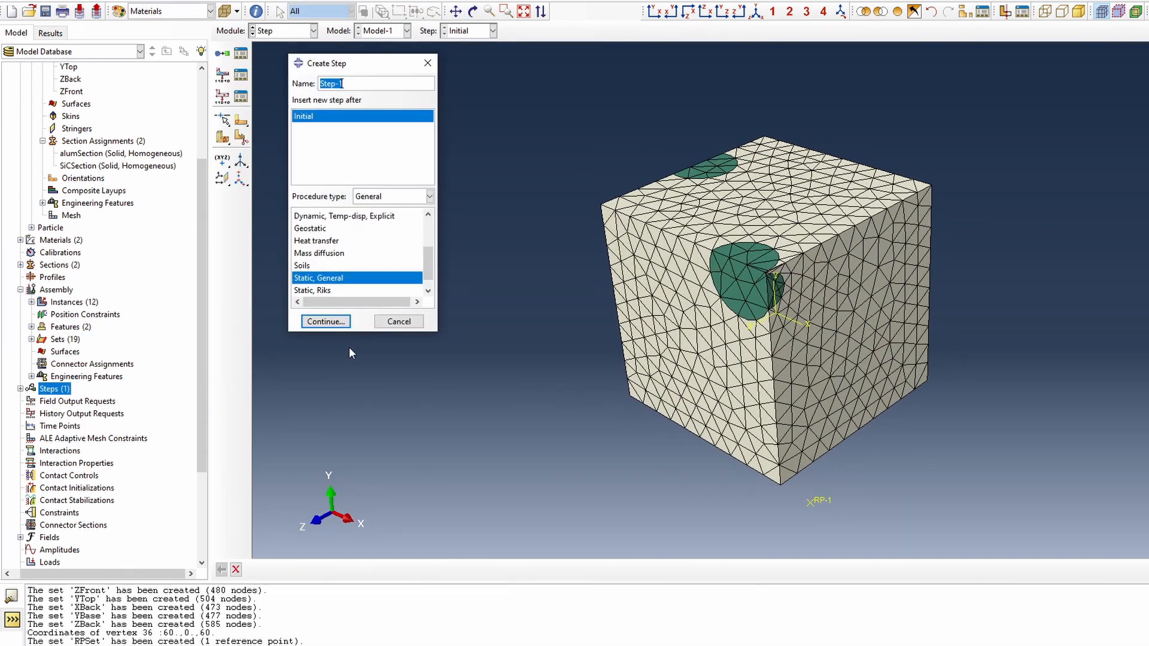
key(BackSpace)
text(pa)
key(BackSpace)
key(BackSpace)
text(loadingStep)
click(325, 321)
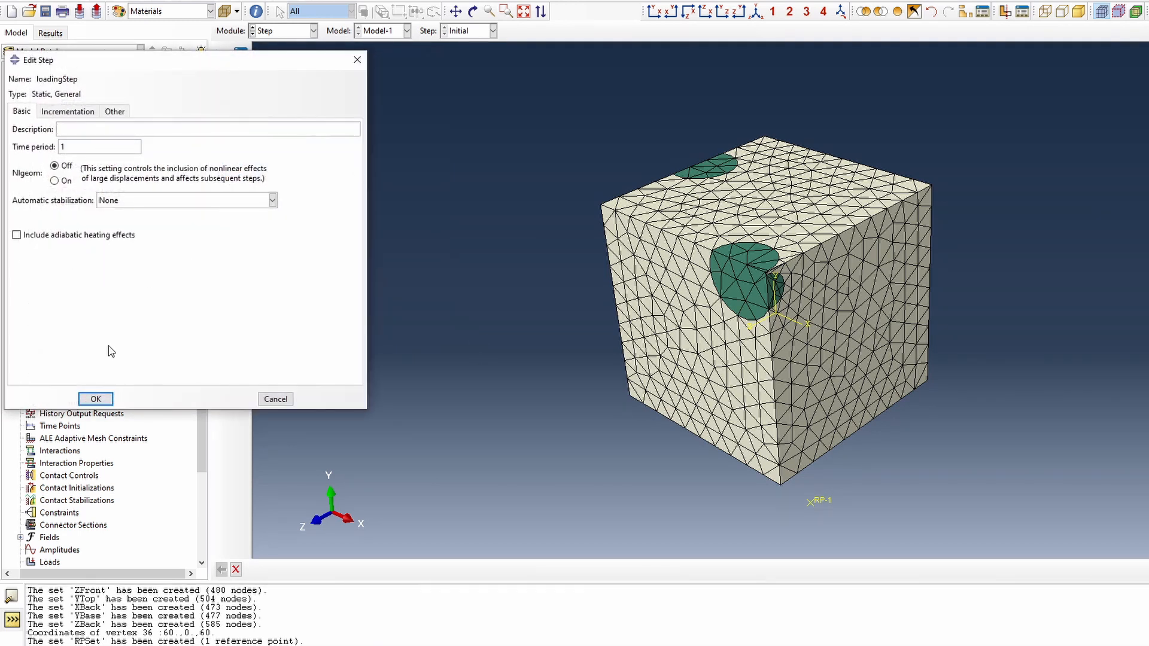
click(95, 399)
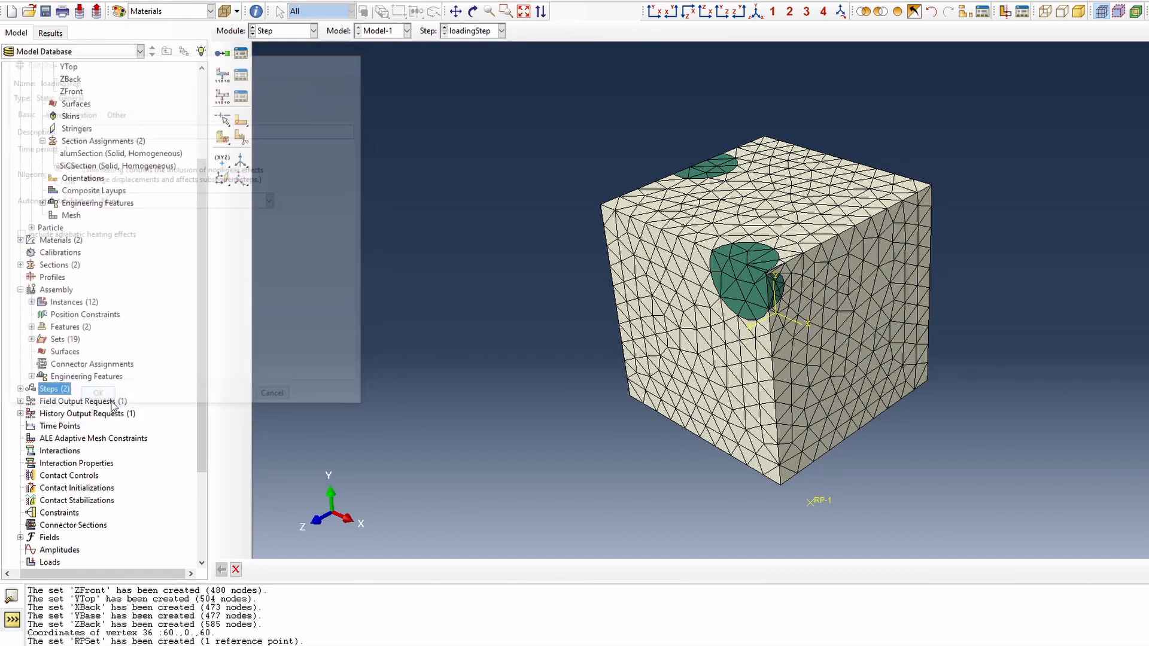
Create a history output request named RPHistOutput in loadingStep
double_click(64, 414)
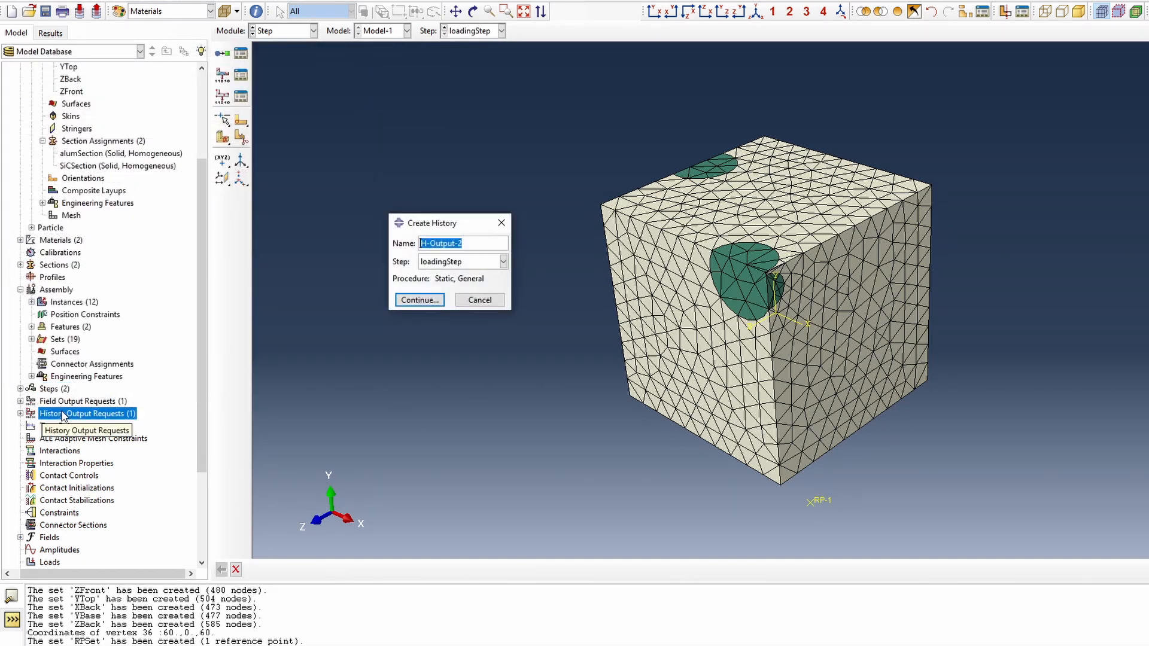
text(RPSet)
key(BackSpace)
key(BackSpace)
key(BackSpace)
text(HistOutput)
key(Return)
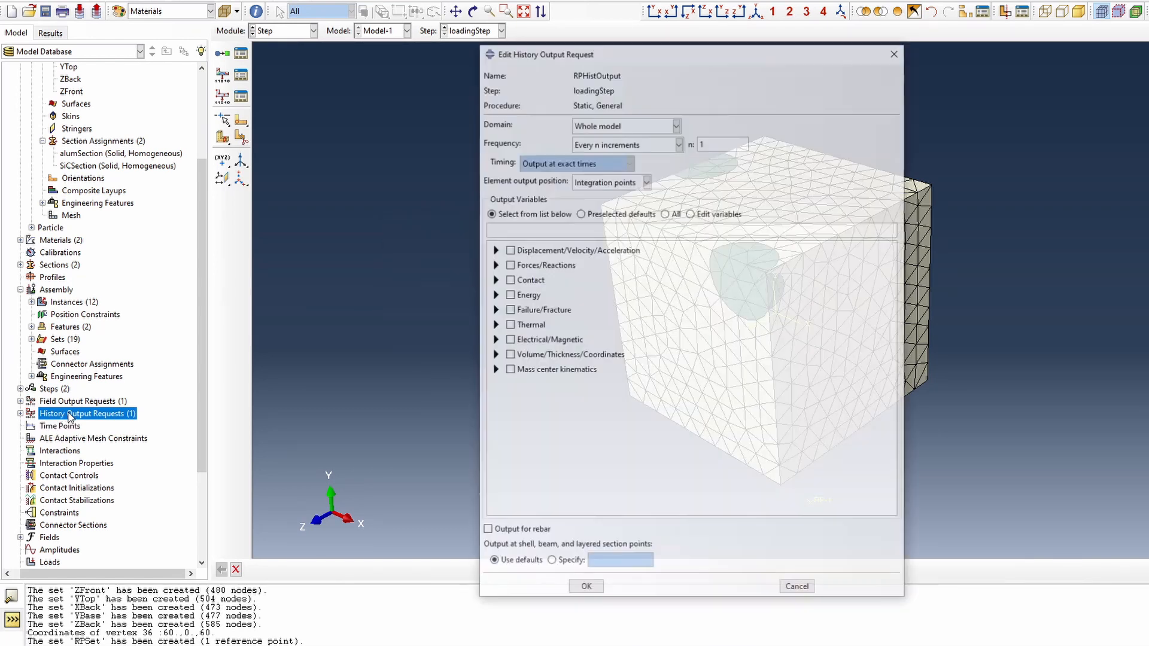
Set the history output domain to the set RPSet and request variables RF1, RF2, RF3, U1, U2 and U3
click(639, 124)
click(636, 152)
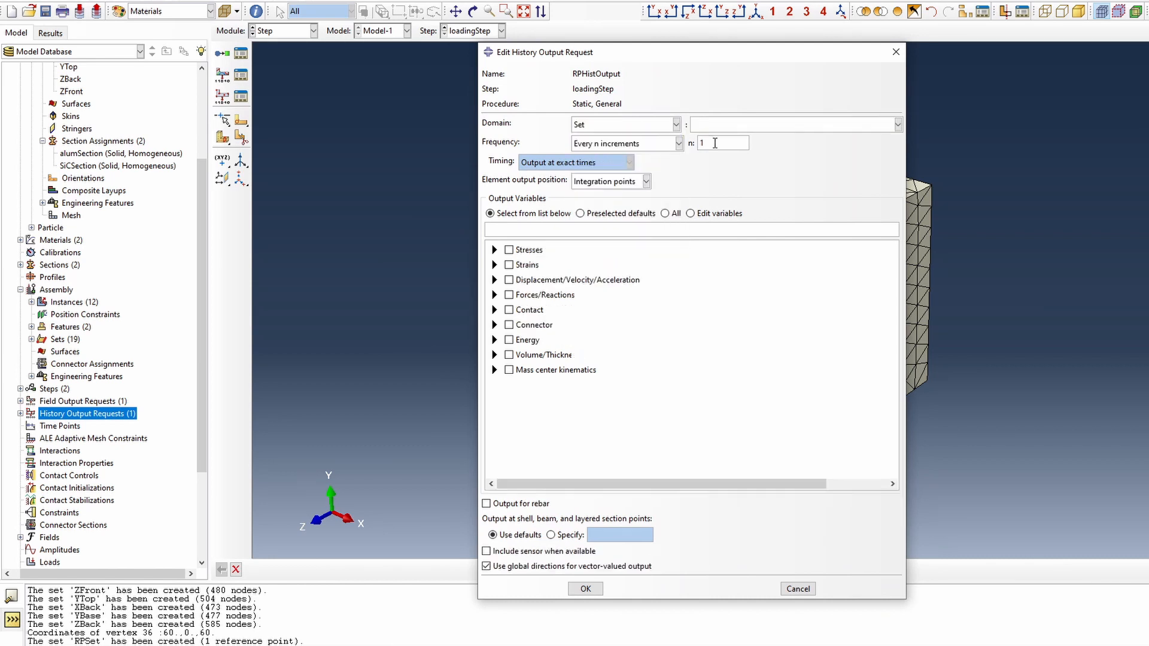
click(778, 124)
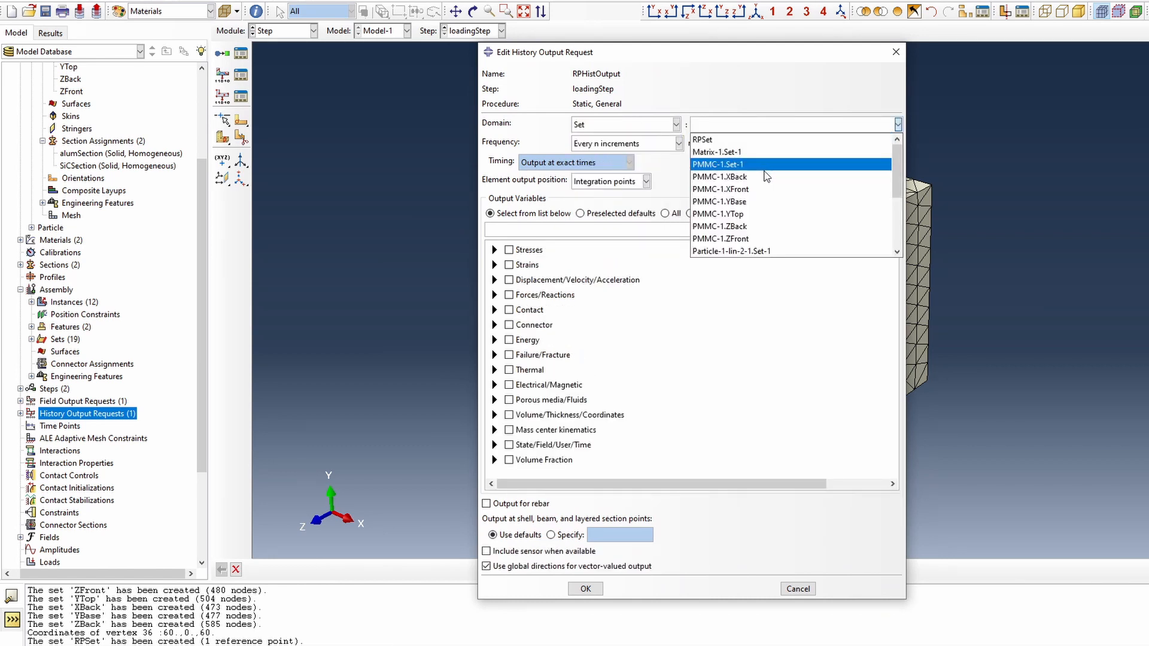
click(760, 140)
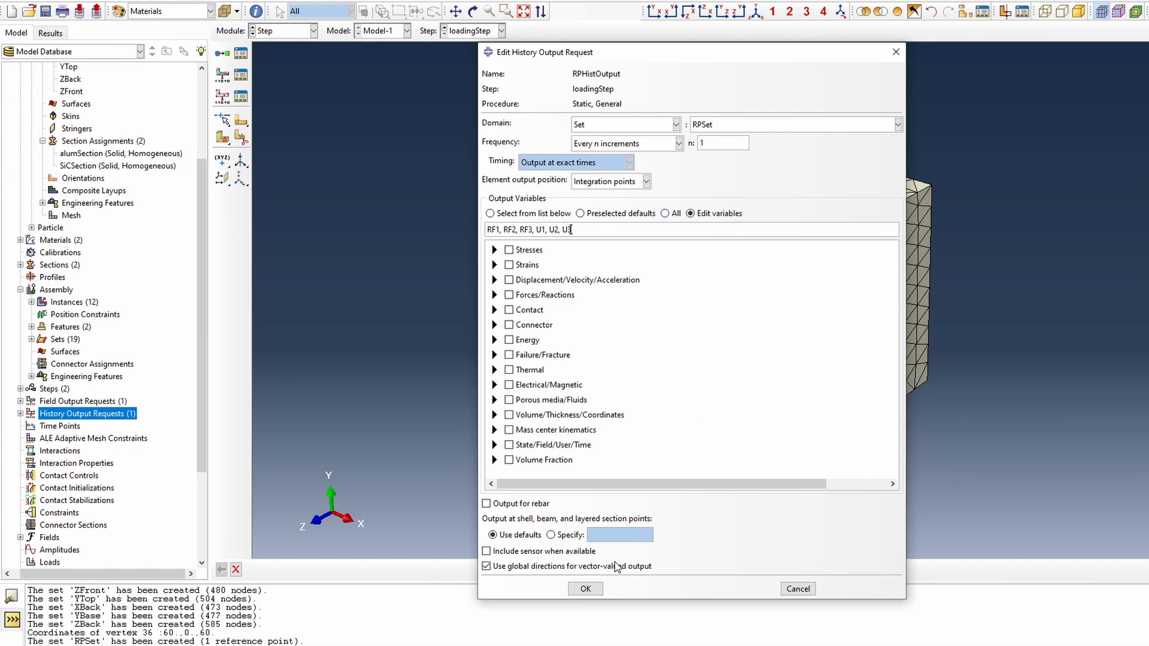
click(586, 588)
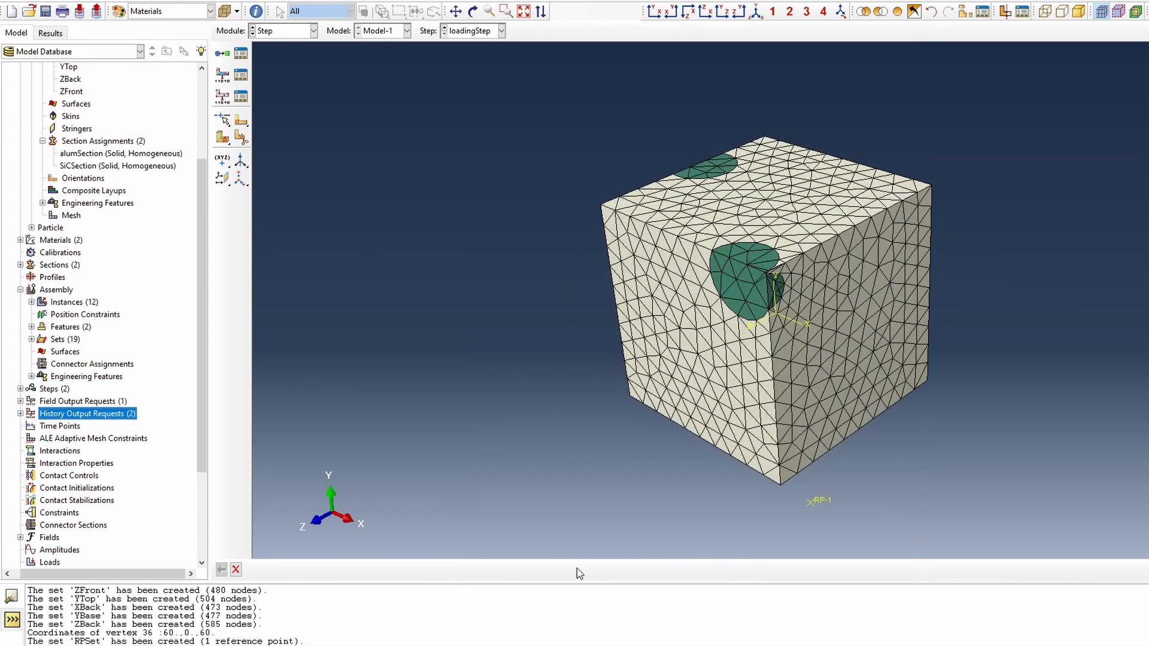
scroll(99, 428, down, 3)
scroll(98, 426, down, 2)
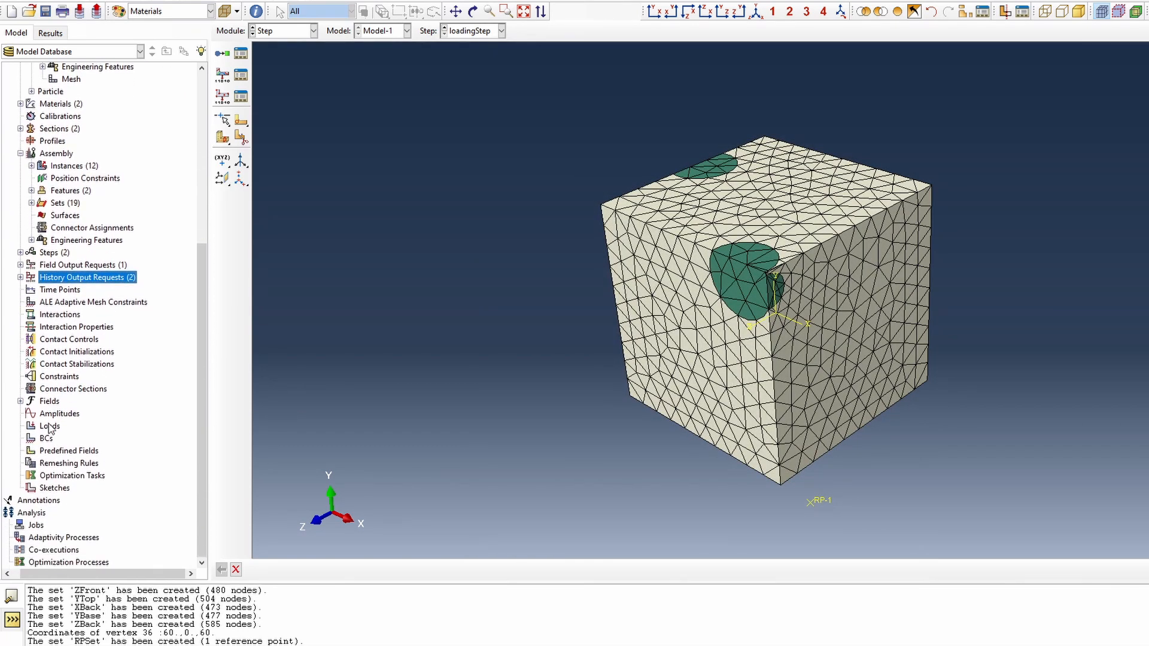
double_click(53, 378)
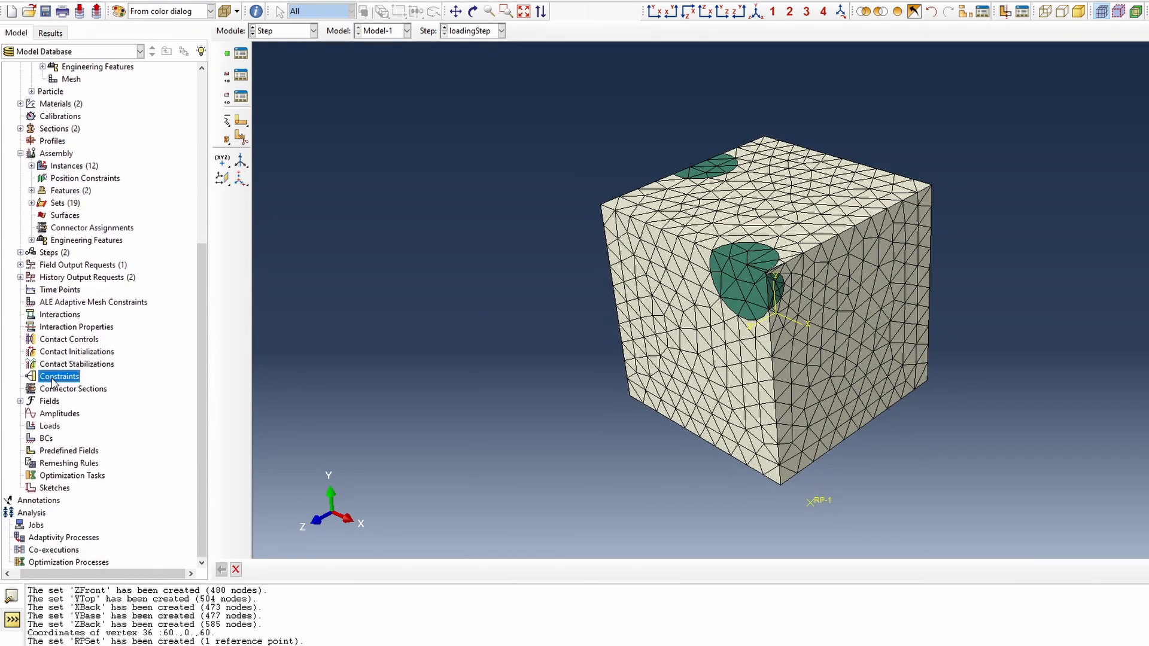
text(x)
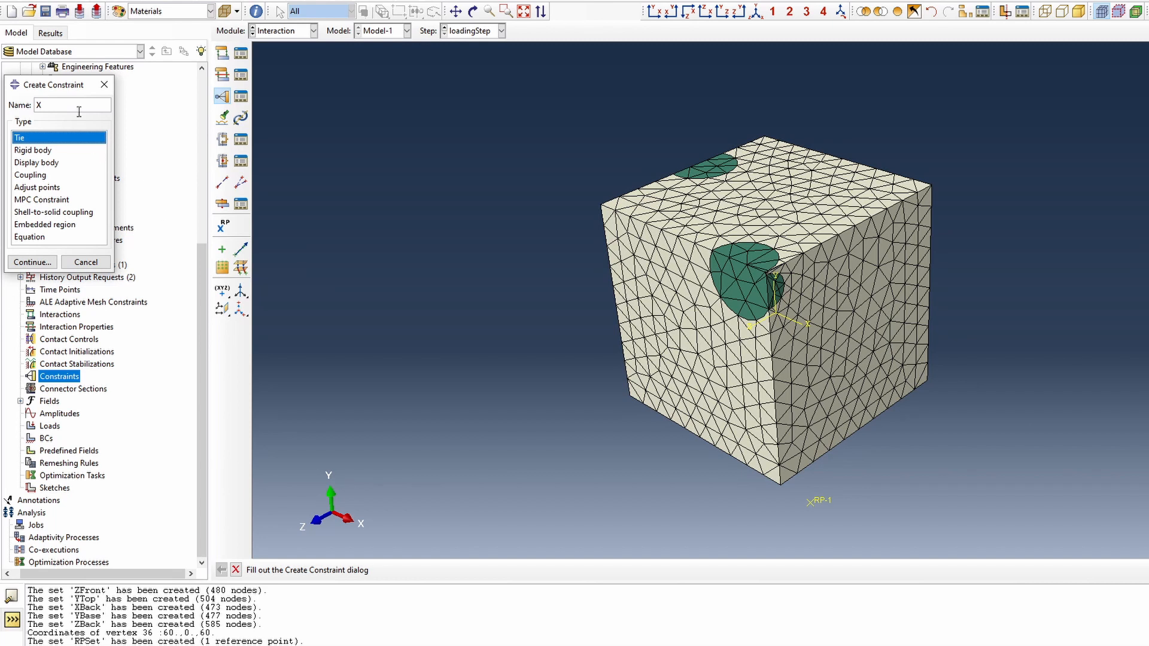
click(78, 103)
text(Tensile)
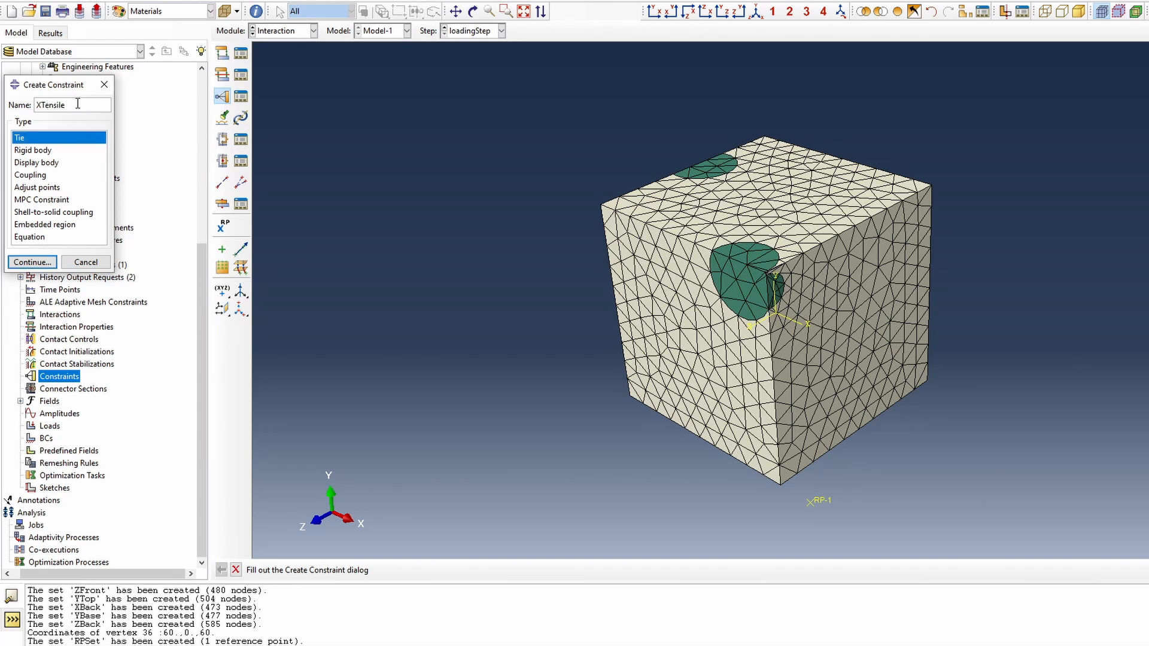
key(Return)
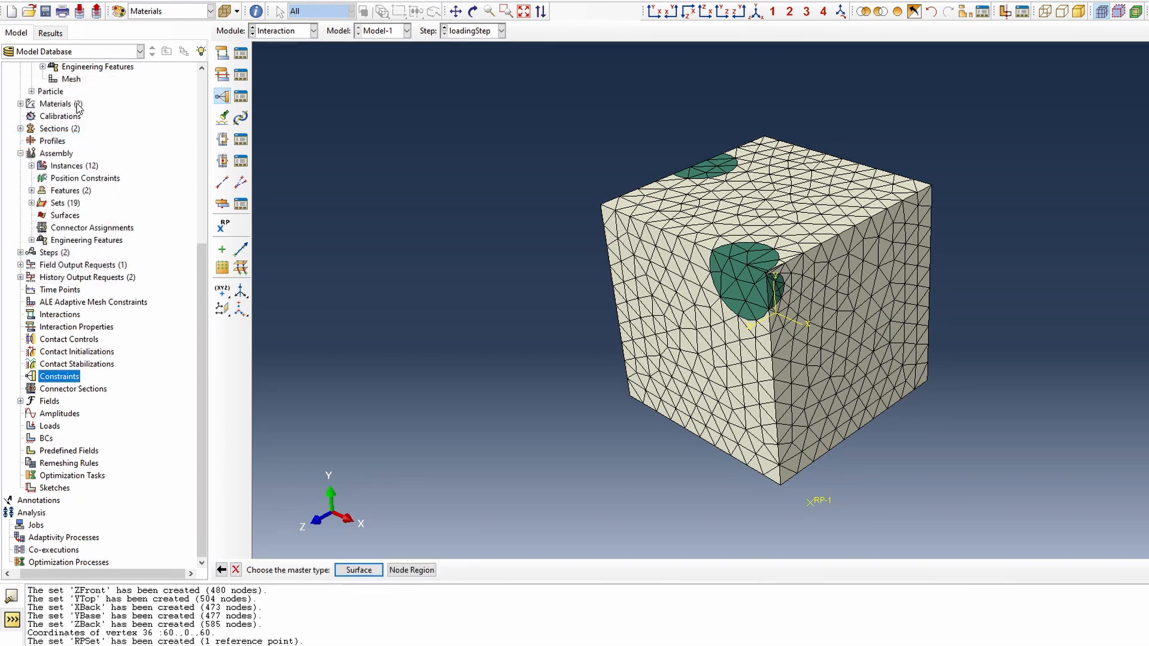
Create an Equation constraint named XTensConstraint and widen the Set Name and DOF columns of its term table
double_click(49, 372)
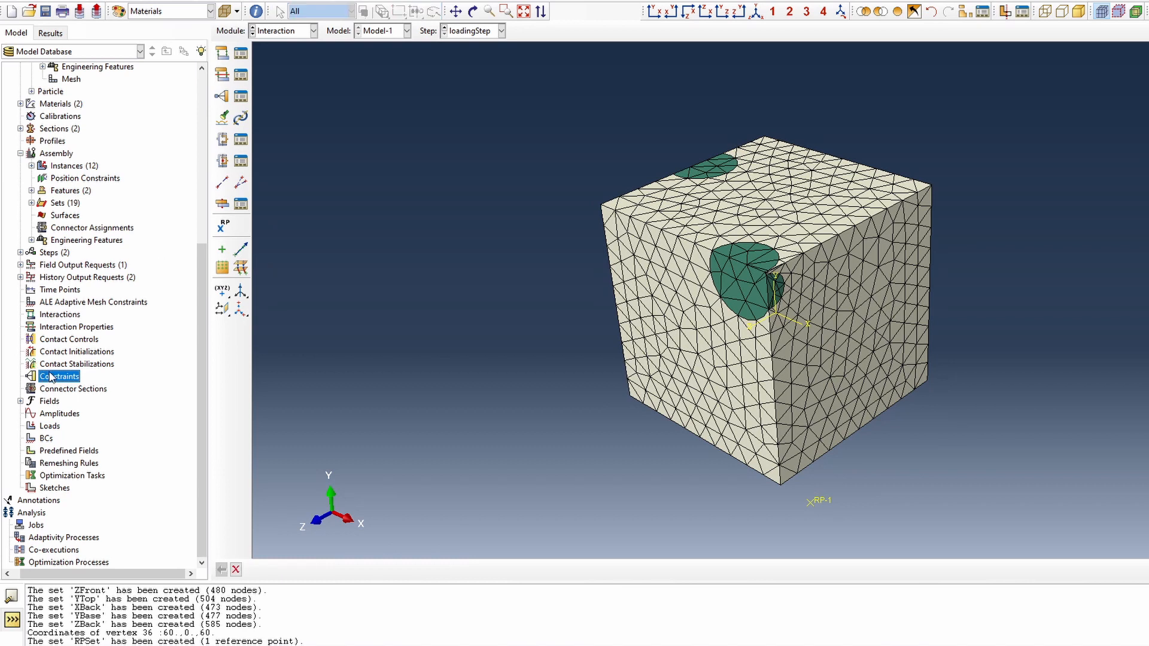
text(XTensConstraint)
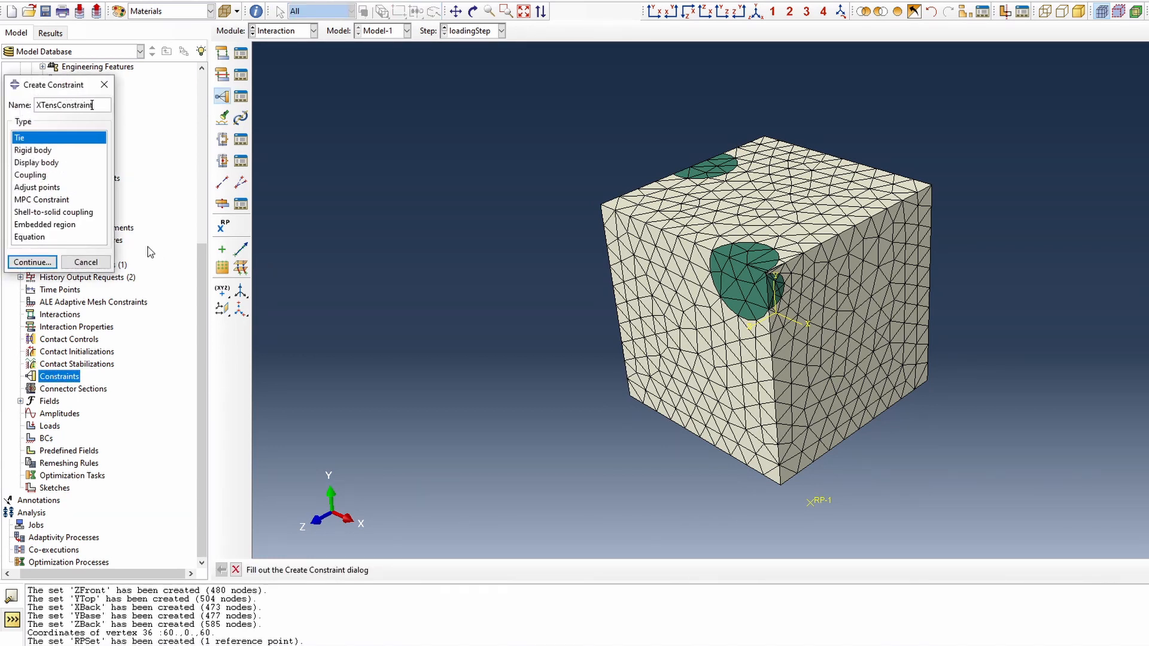
click(30, 236)
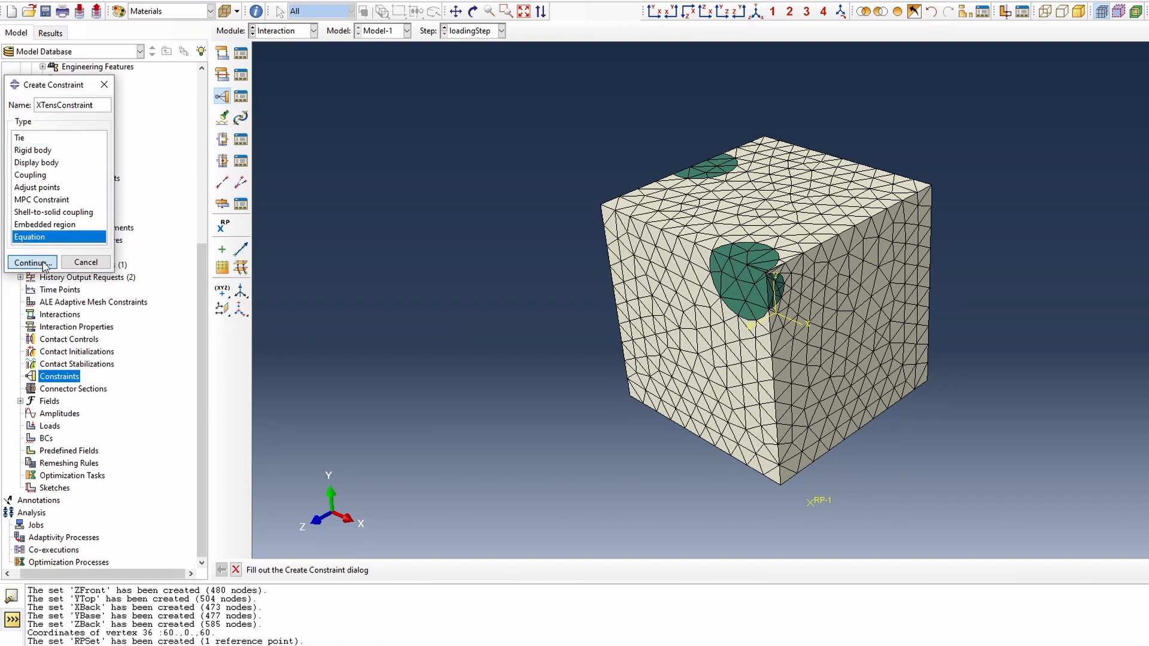
click(32, 263)
drag(248, 114, 507, 154)
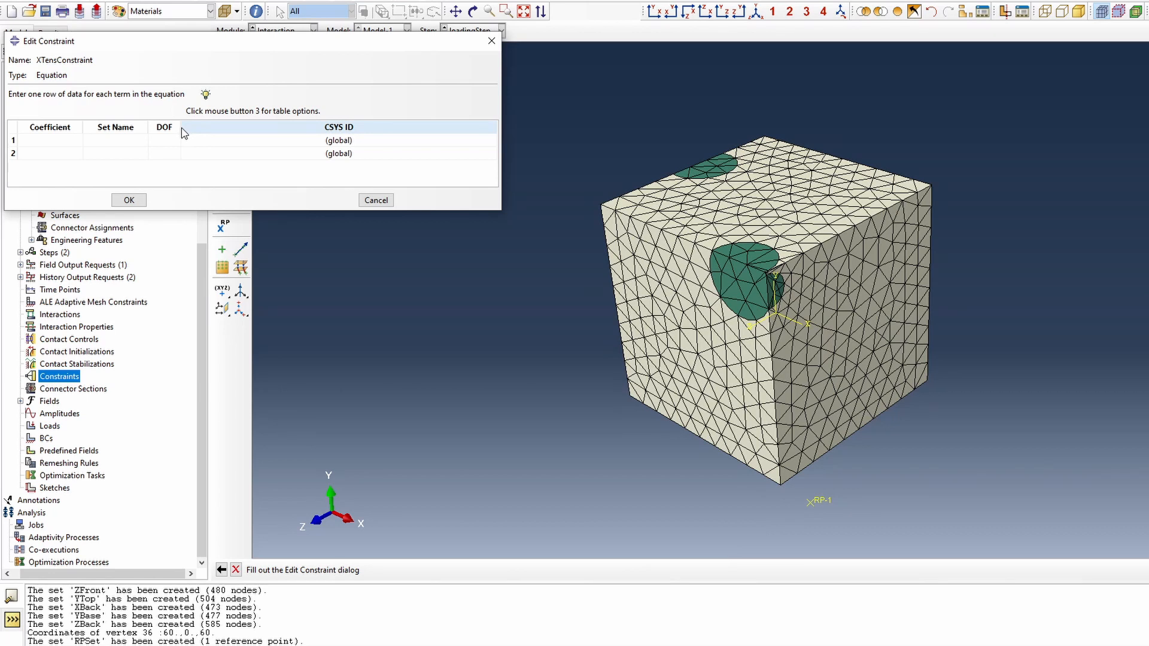
click(202, 129)
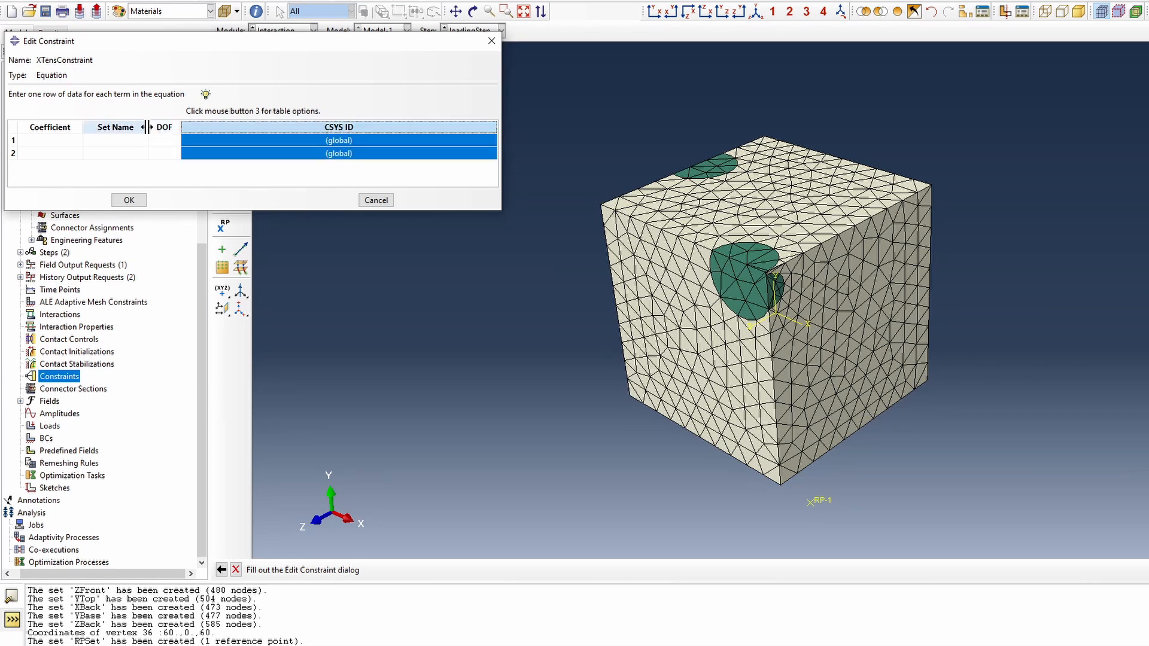
drag(148, 127, 318, 126)
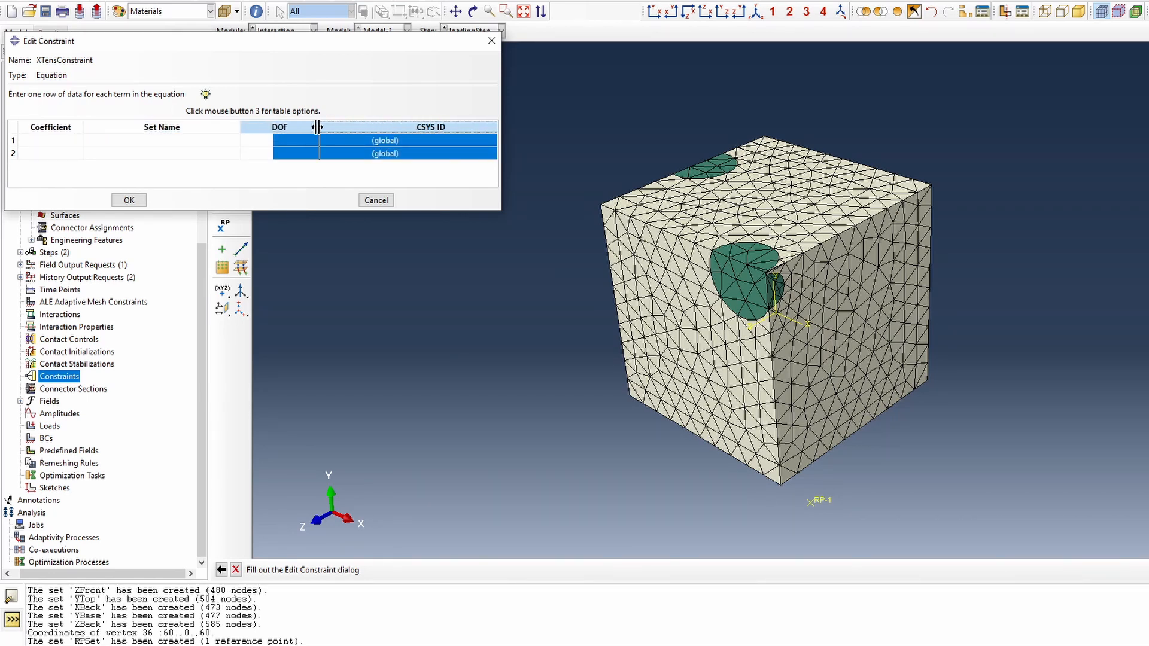
Define the equation's first term with coefficient 1, set PMMC-1.XFront and DOF 1
click(70, 140)
text(1)
click(154, 142)
click(155, 142)
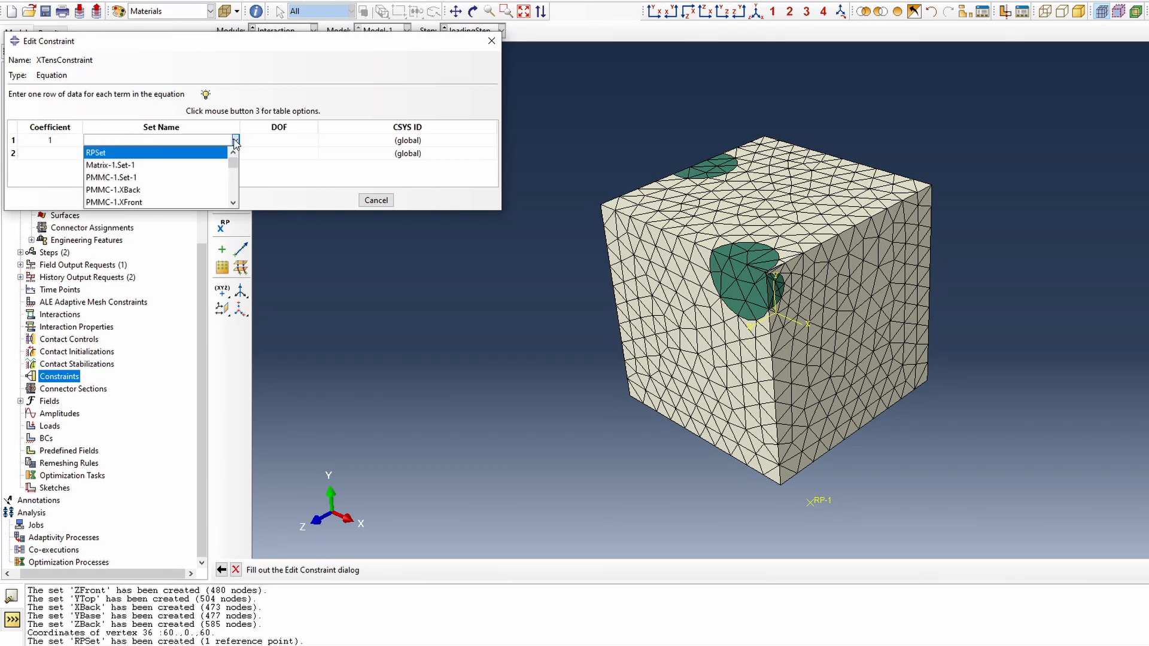
click(158, 202)
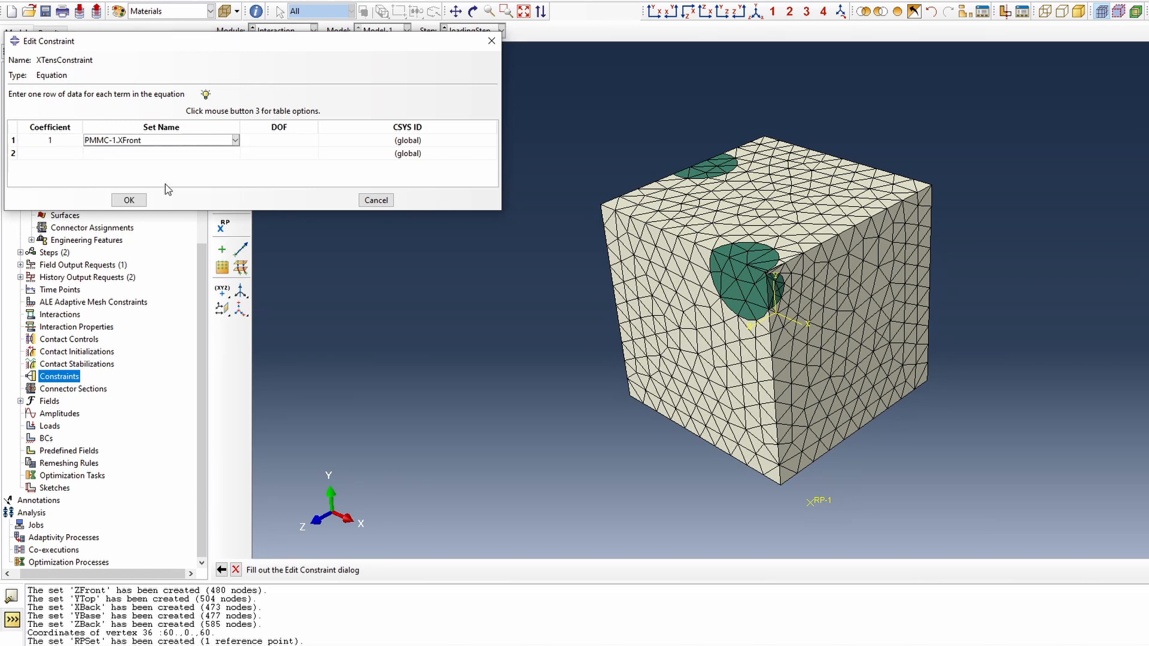
click(265, 139)
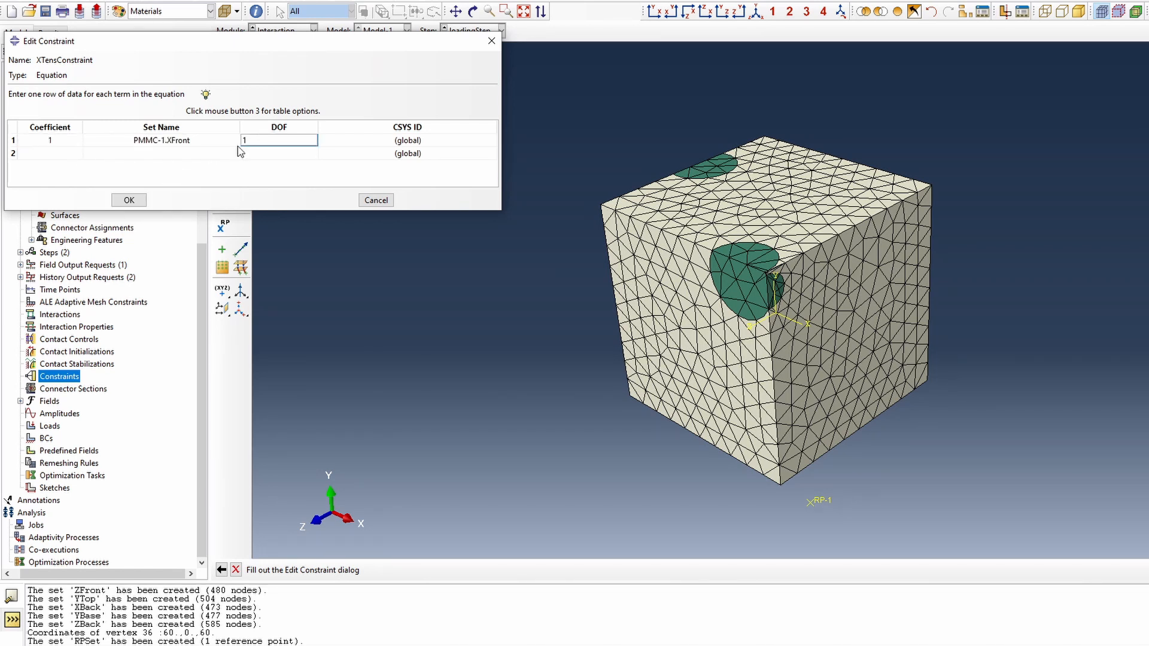
Define the equation's second term with coefficient -1, set RPSet and DOF 1, and accept the constraint
click(56, 154)
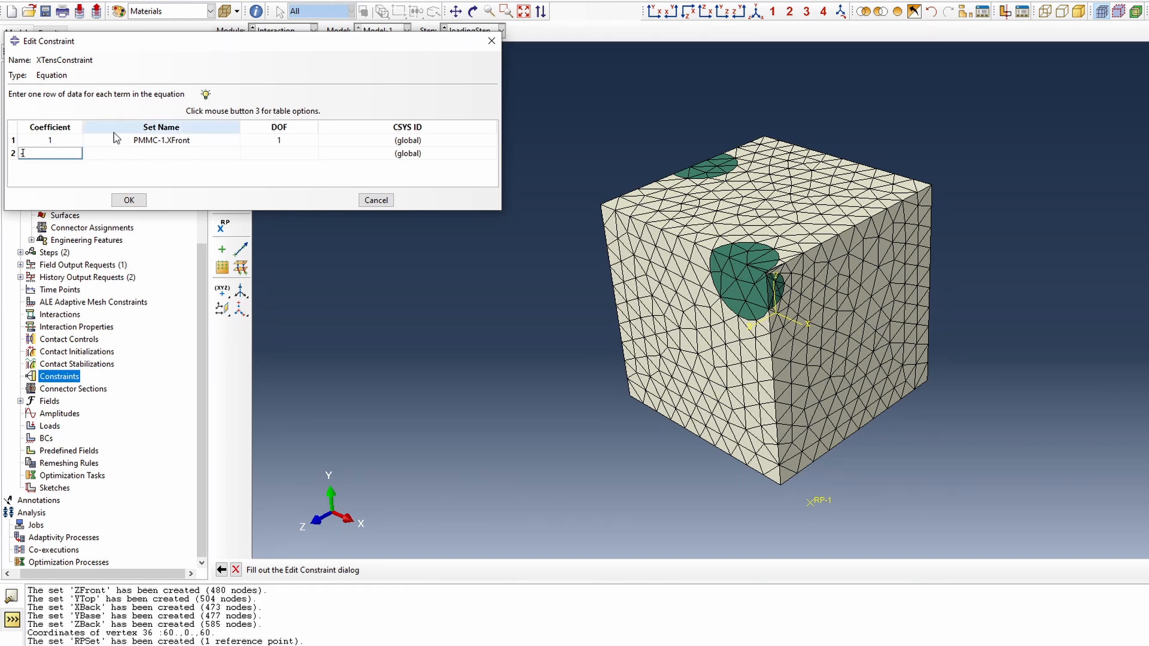
text(-1)
click(216, 154)
click(216, 155)
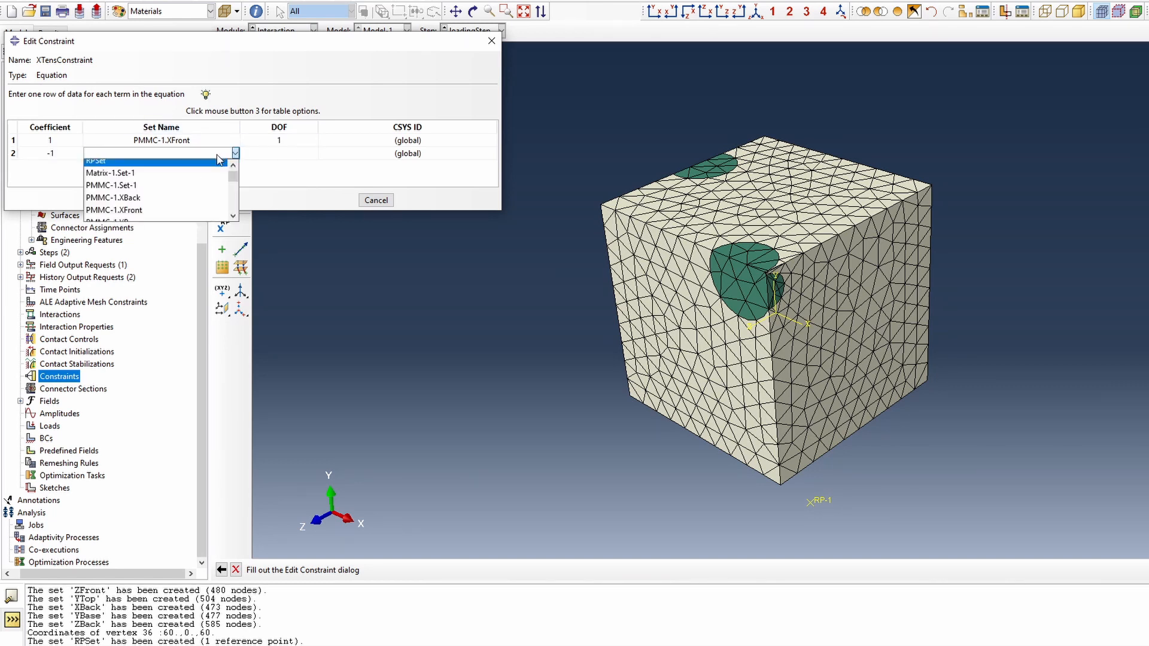
click(160, 162)
key(Tab)
text(1)
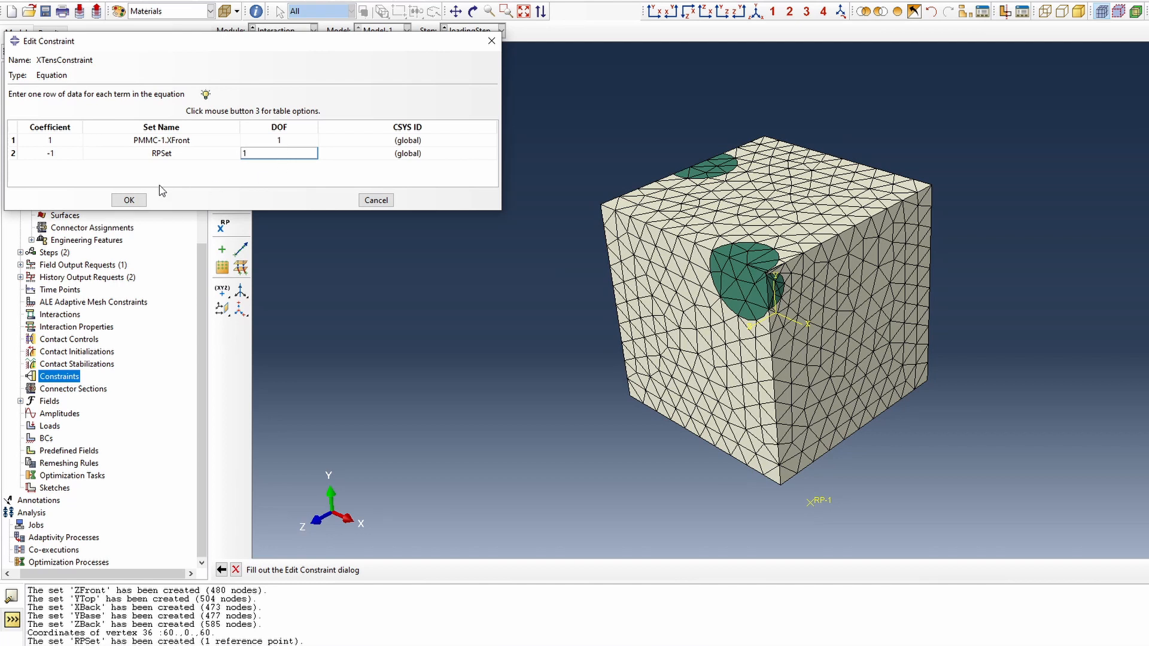
click(120, 199)
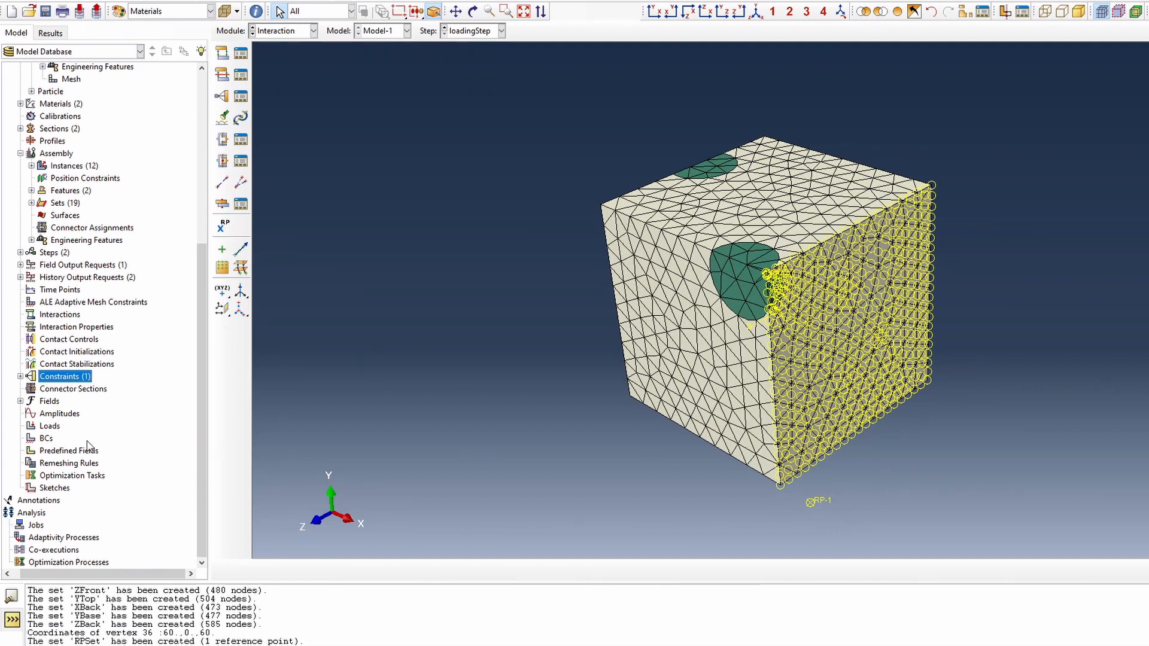
Start a mechanical Displacement/Rotation boundary condition named XTens in loadingStep
double_click(46, 441)
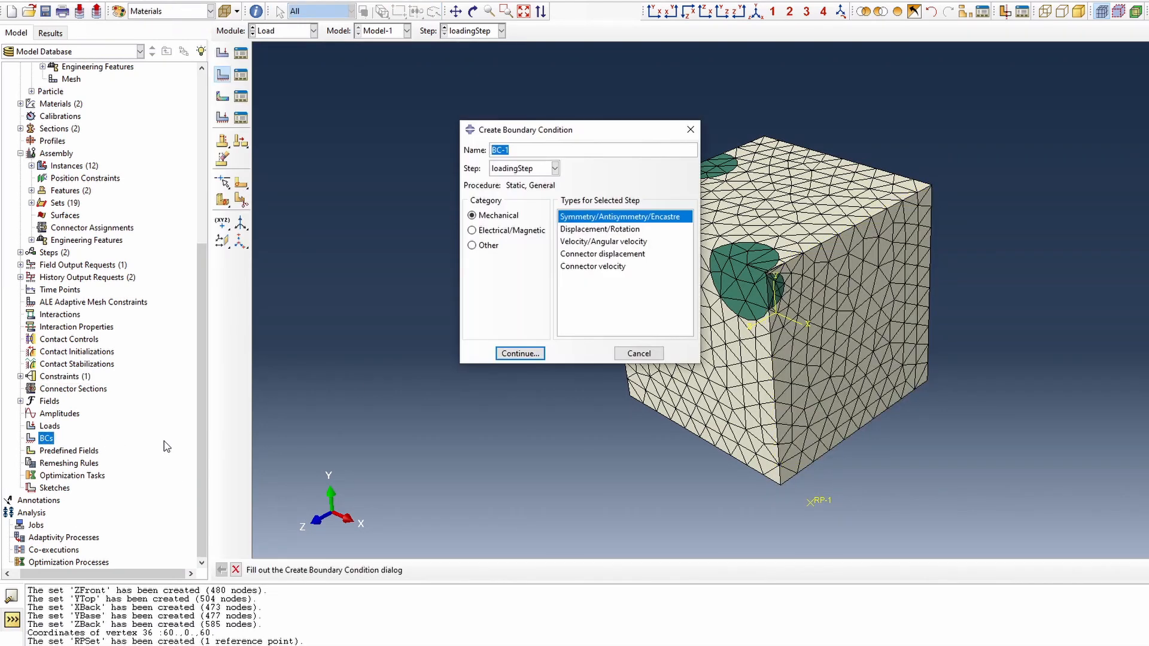
text(XTens)
click(583, 231)
click(530, 354)
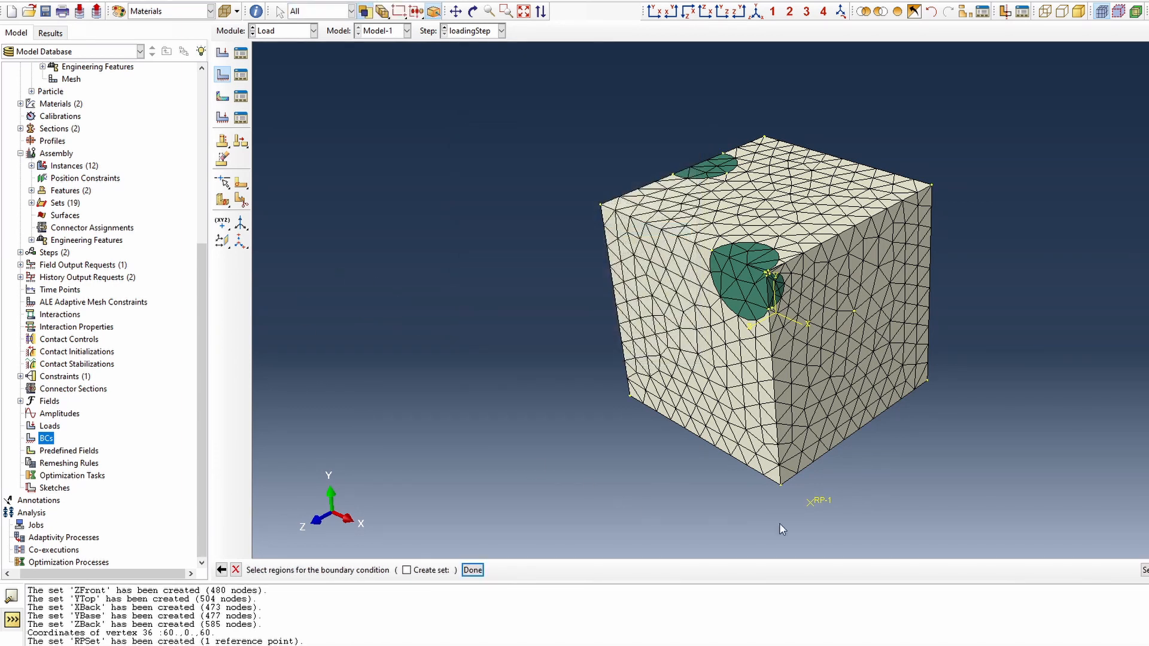
Apply the XTens boundary condition to the set RPSet and prescribe its U1 displacement
click(1144, 569)
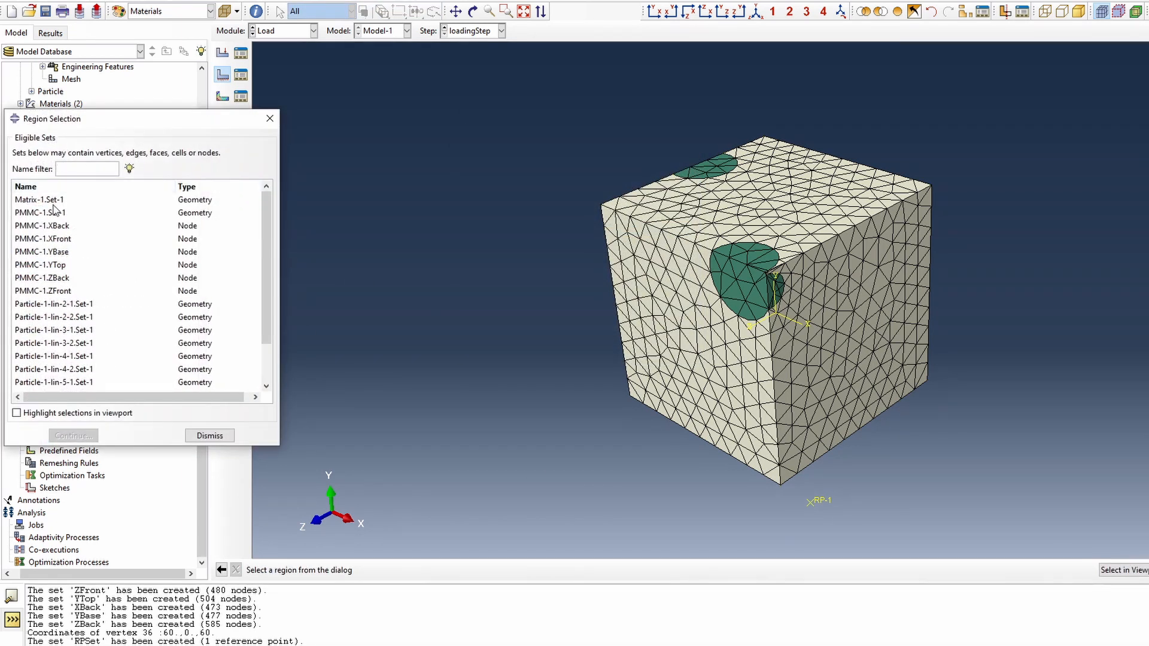
scroll(67, 270, down, 3)
scroll(71, 271, up, 3)
scroll(71, 273, down, 2)
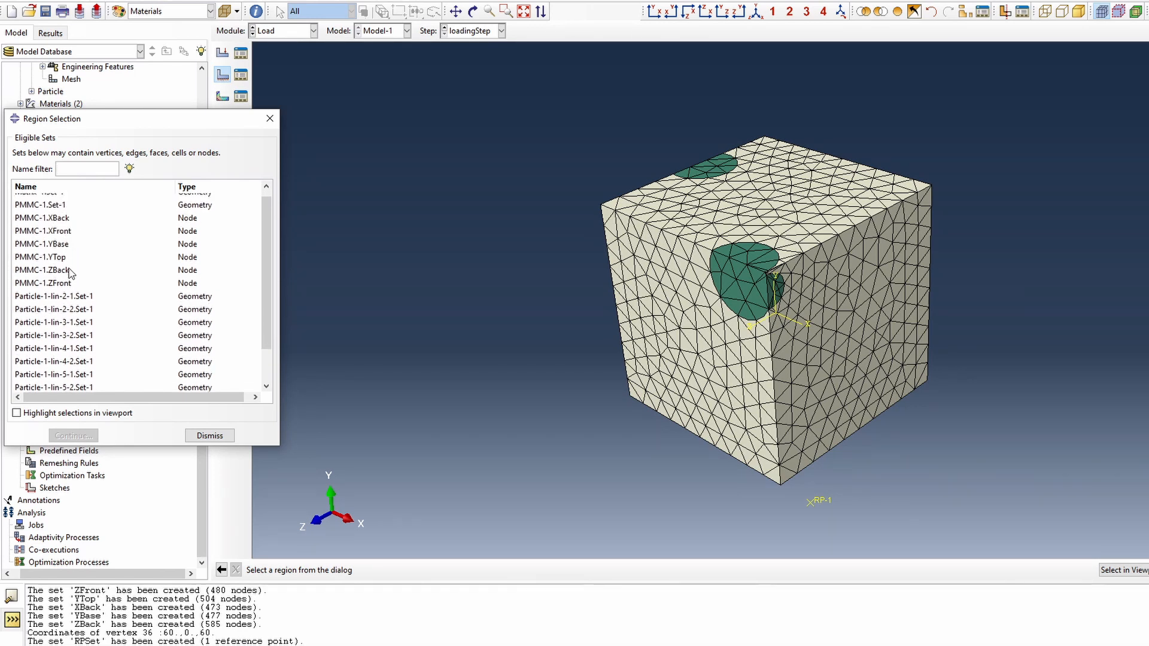
click(28, 386)
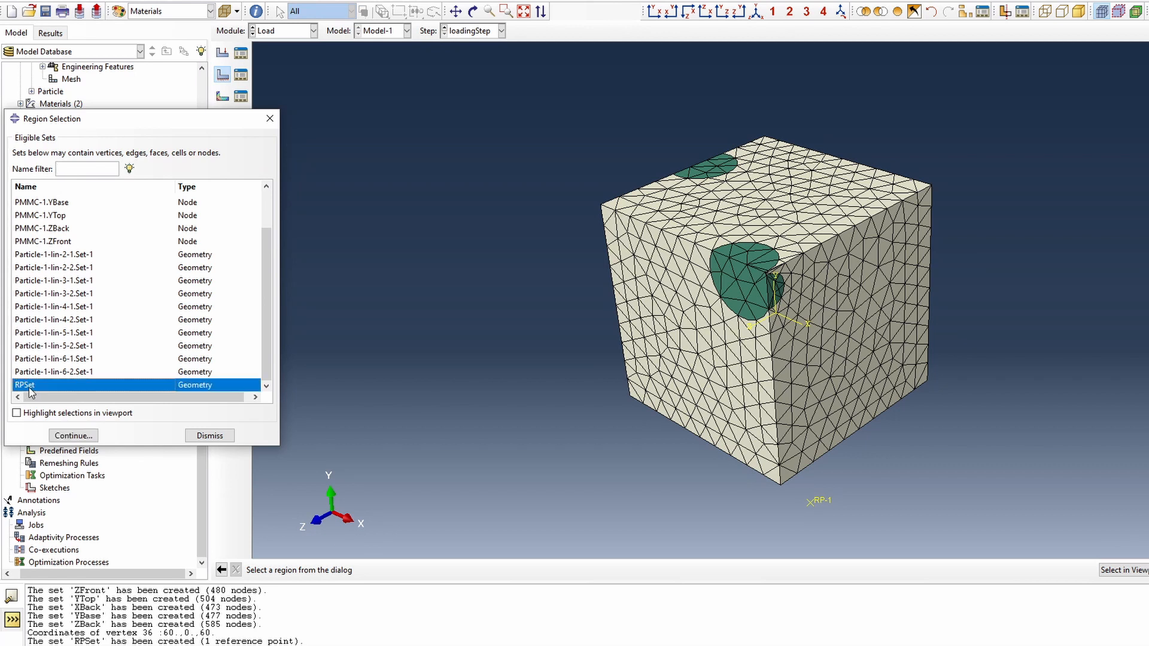
click(83, 436)
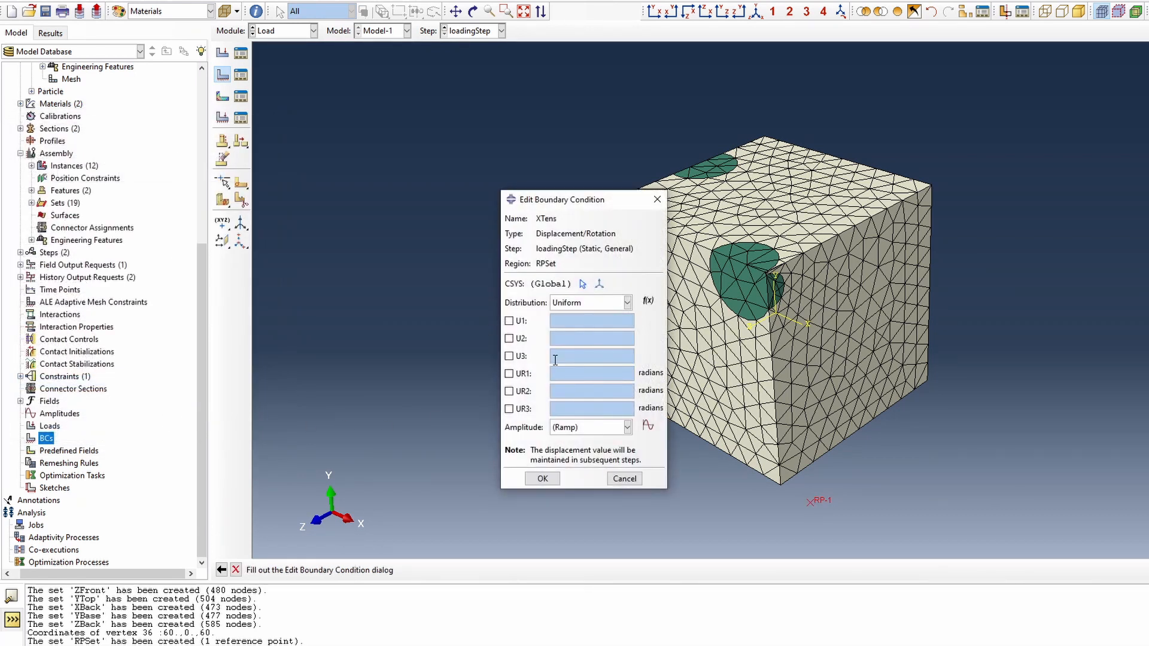
click(510, 320)
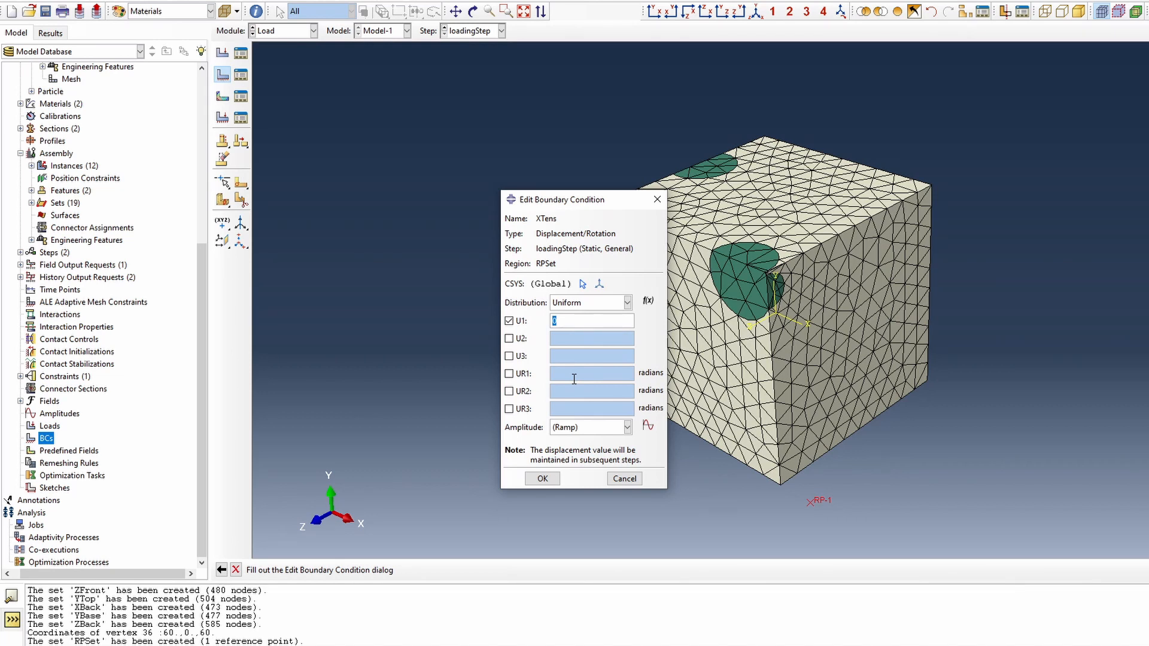
click(542, 479)
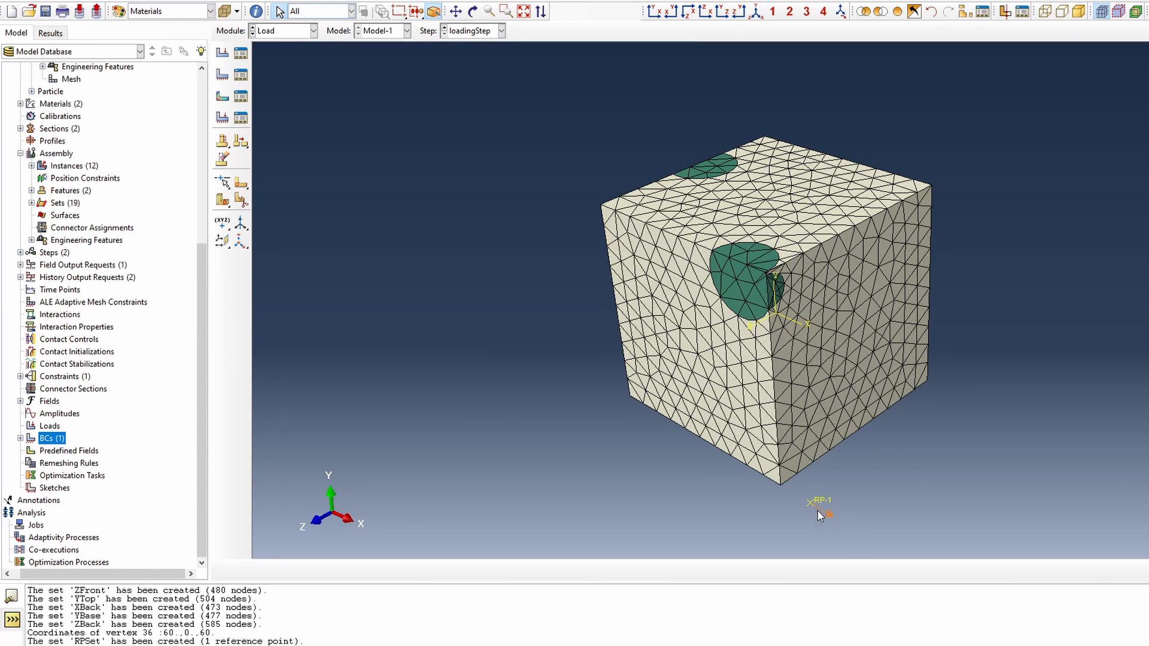
Start a mechanical Displacement/Rotation boundary condition named XBackRoller in the Initial step
click(758, 12)
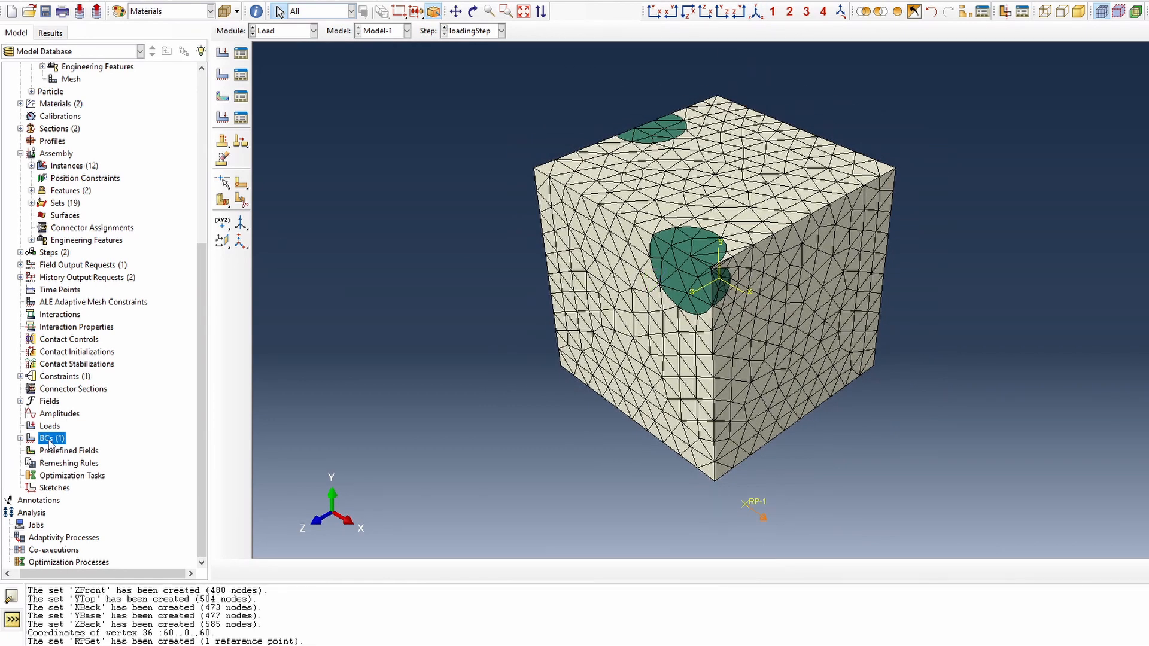
double_click(49, 439)
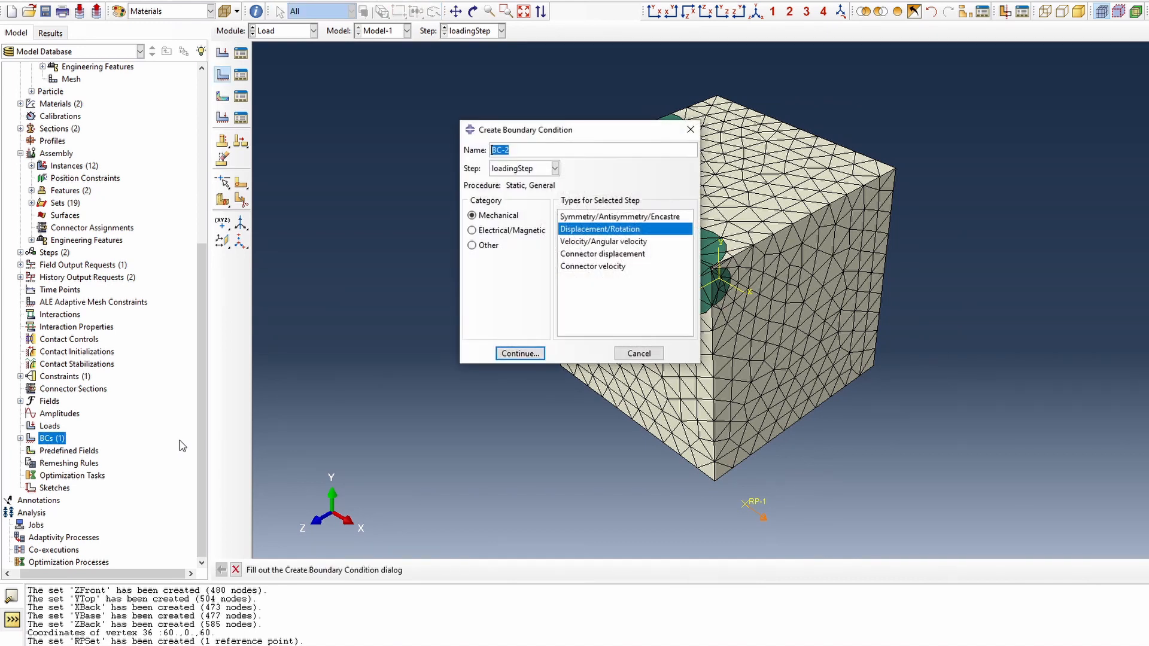
text(XBackRoller)
click(517, 169)
click(512, 180)
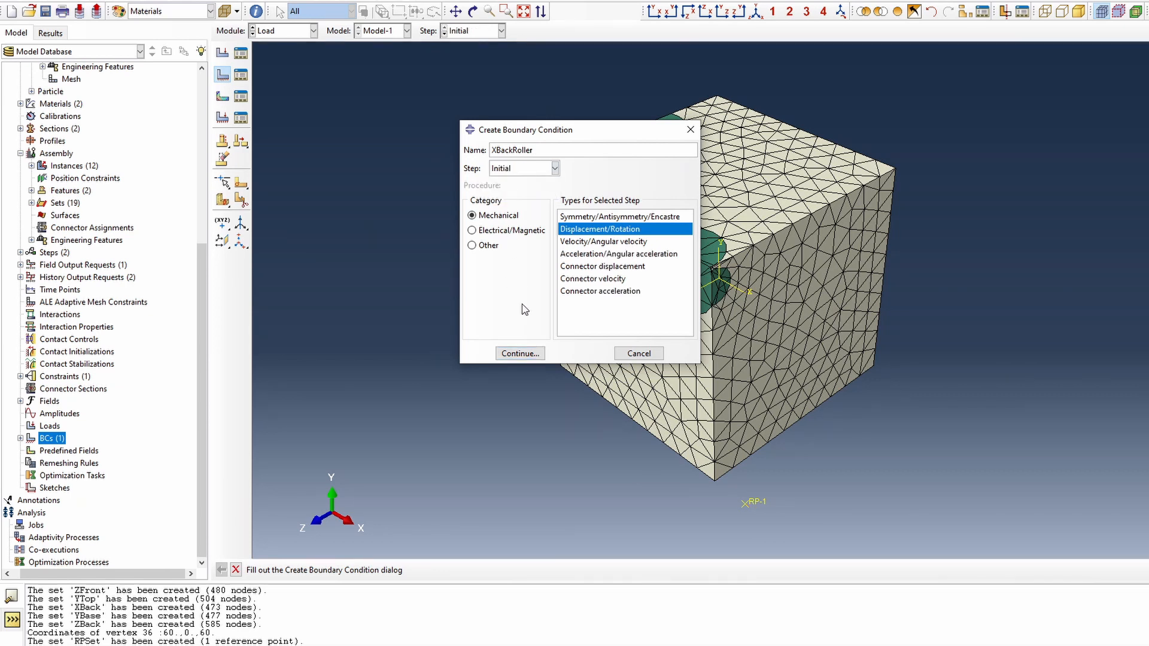
click(520, 353)
Apply XBackRoller to the set PMMC-1.XBack with selections highlighted in the viewport, and constrain U1
scroll(63, 251, up, 2)
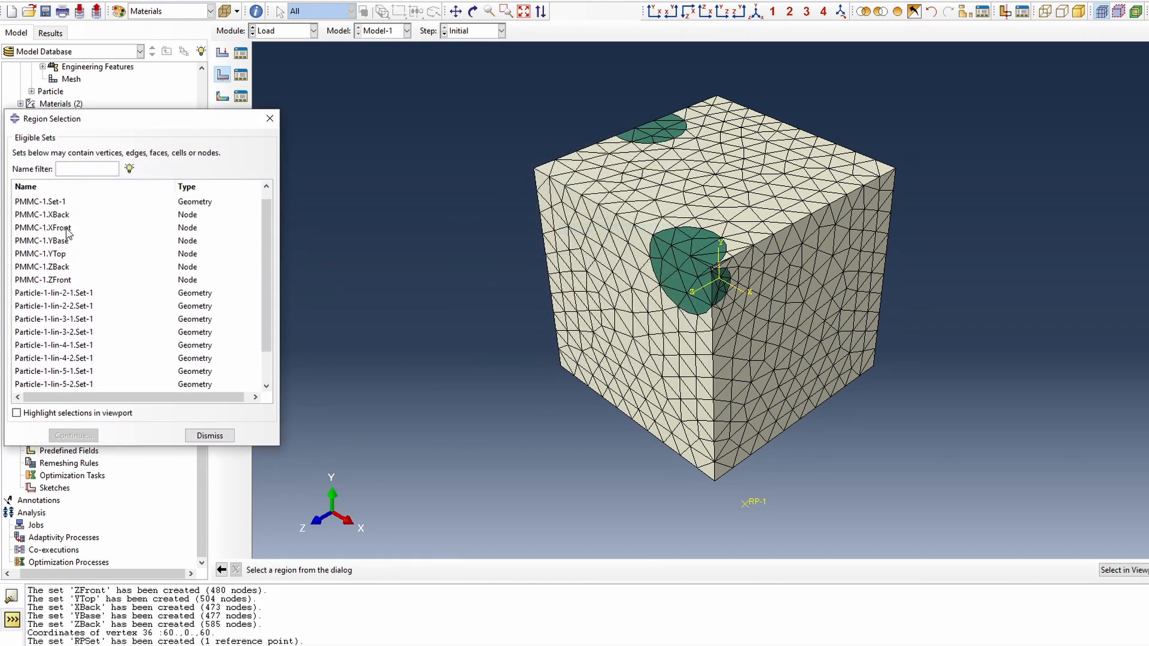
click(61, 226)
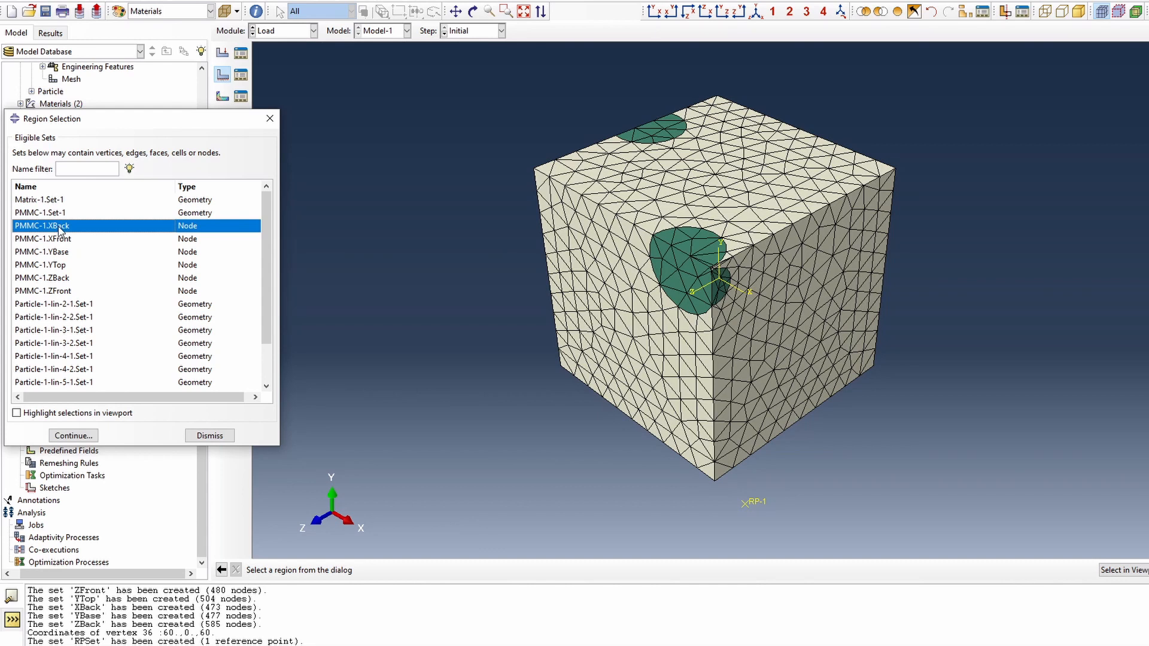
click(59, 414)
click(71, 435)
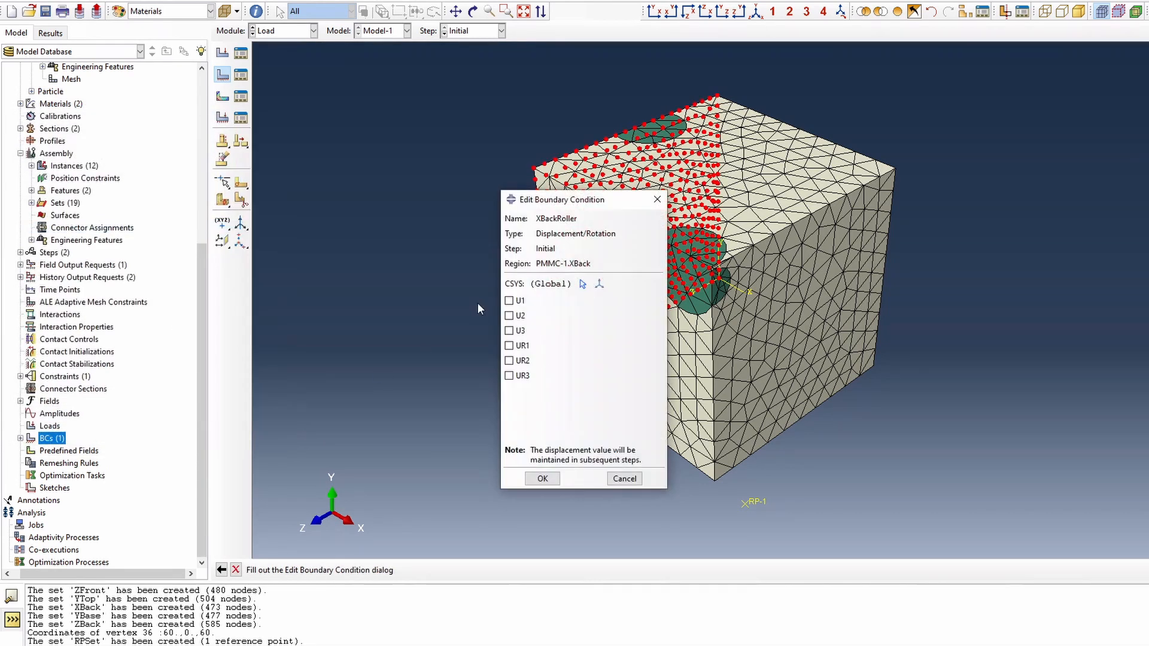
click(509, 301)
click(543, 478)
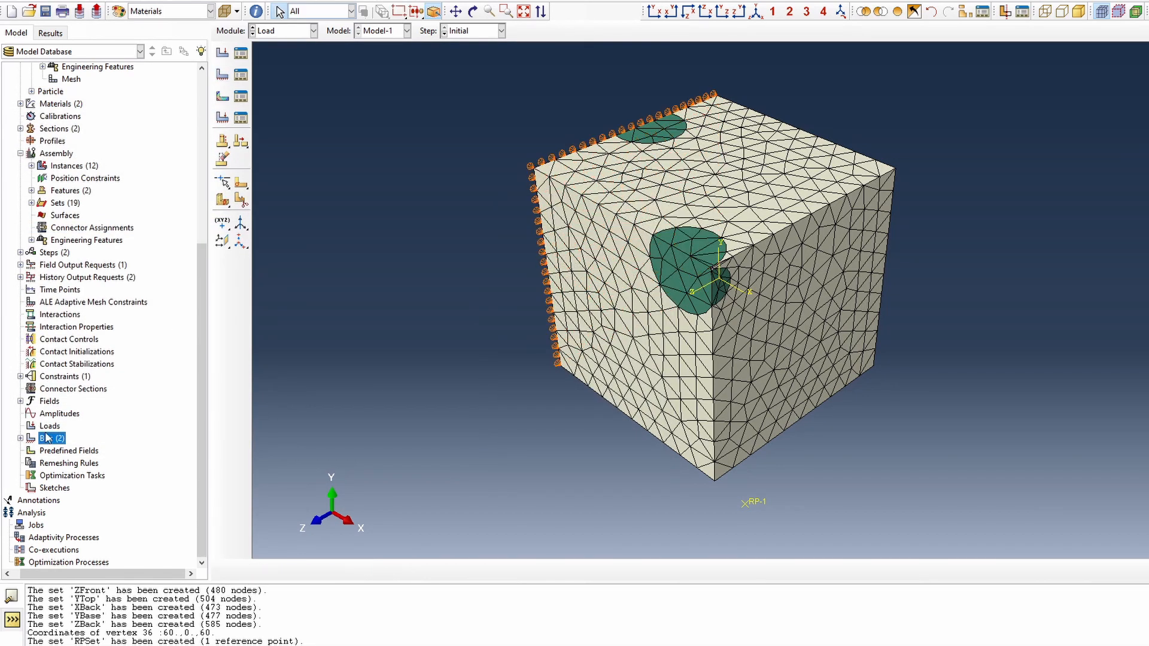
Create a Displacement/Rotation boundary condition named YBaseRoller in the Initial step, constraining U2 on the set PMMC-1.YBase
double_click(51, 440)
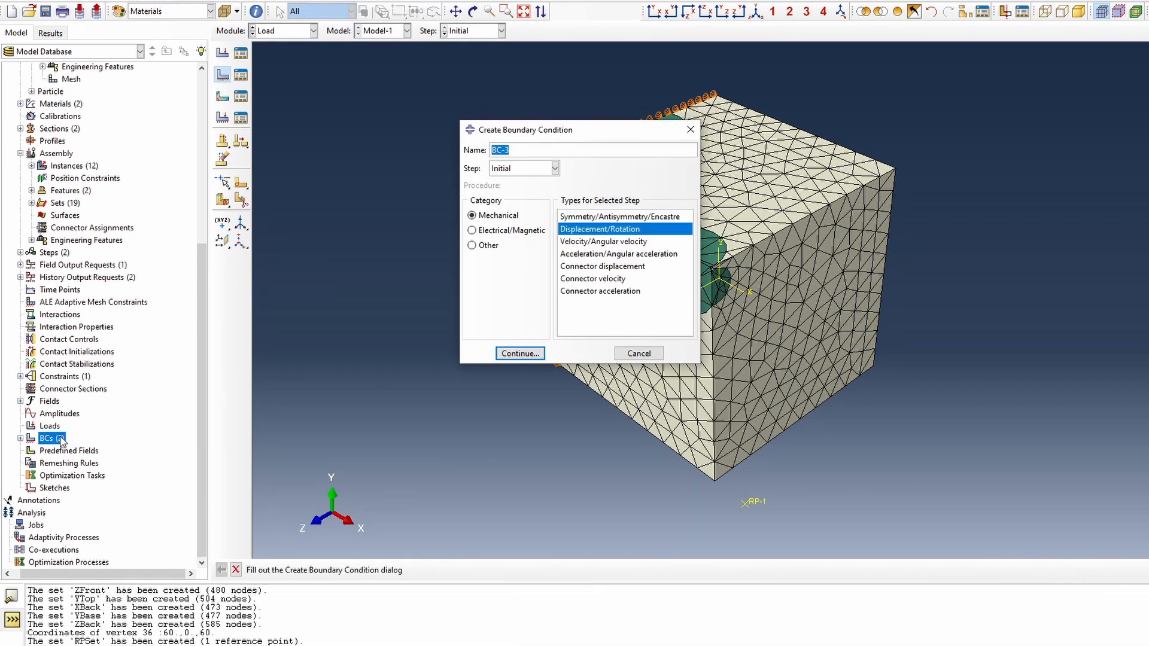
text(X)
text(BaseRoller)
click(519, 353)
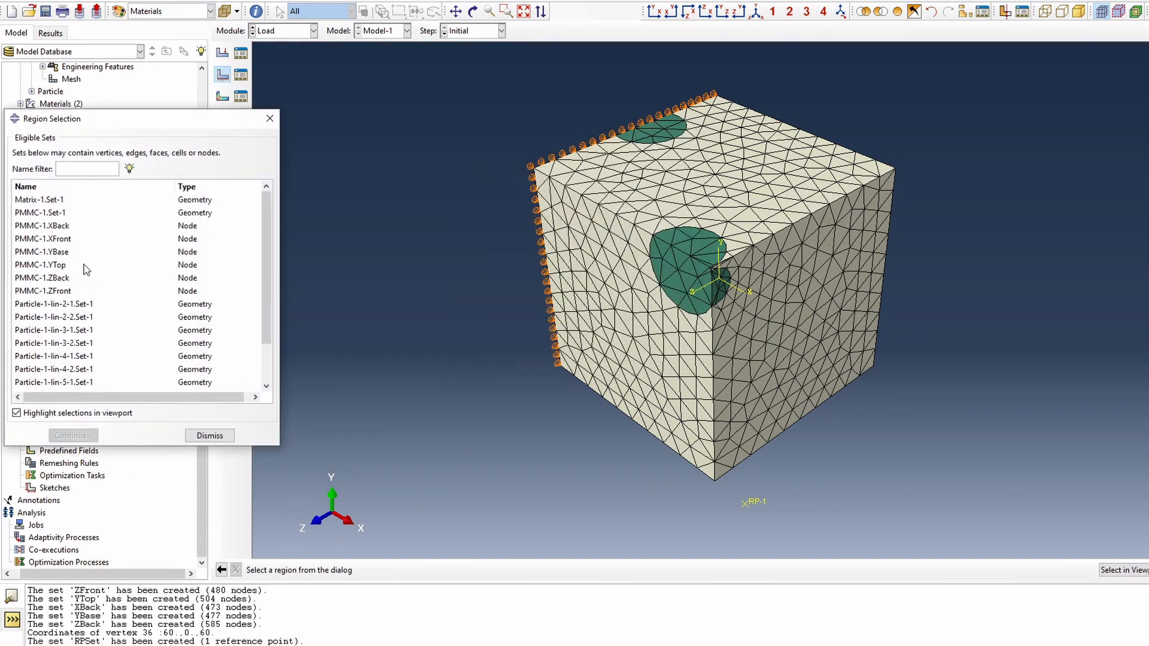
click(60, 252)
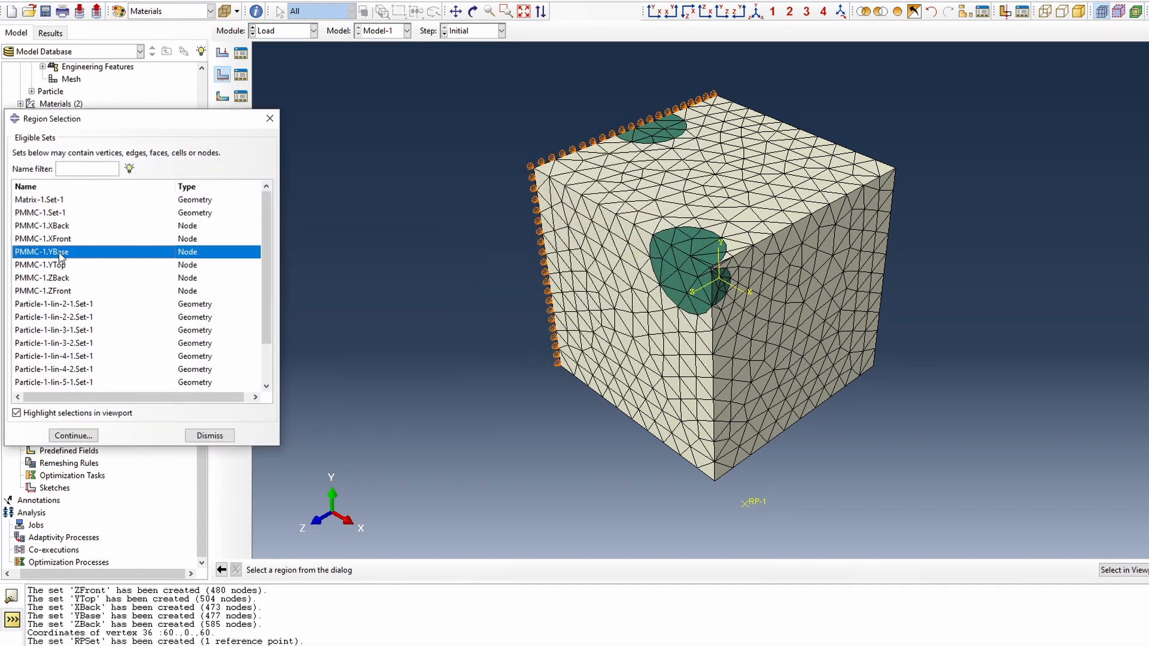
click(84, 439)
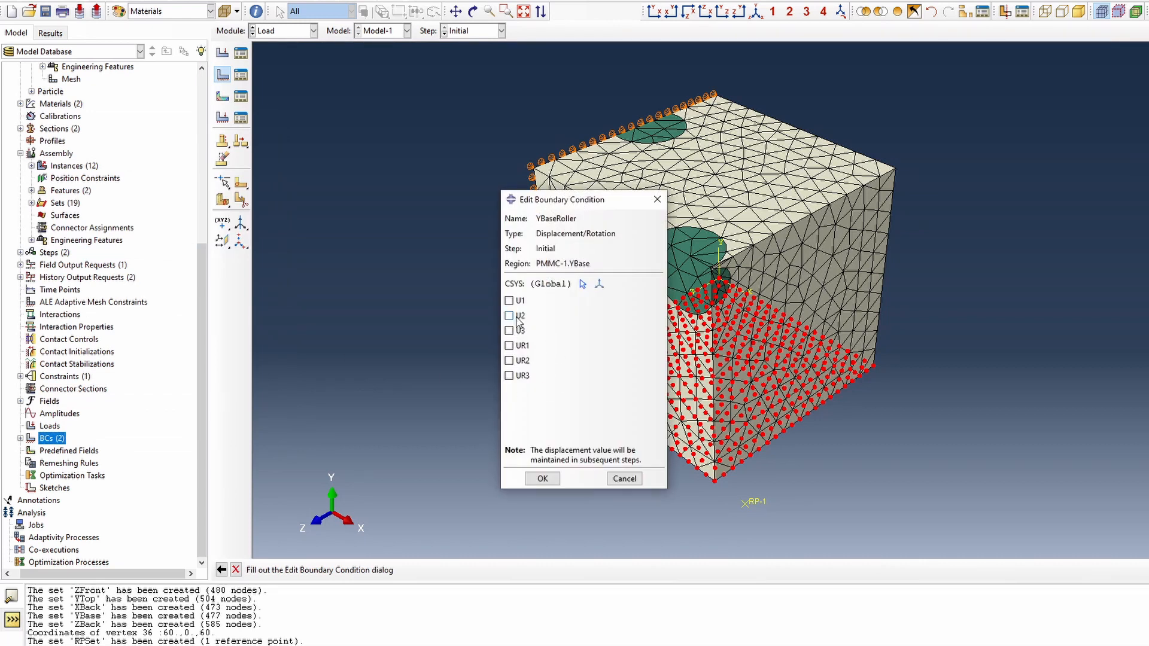
click(509, 316)
click(542, 480)
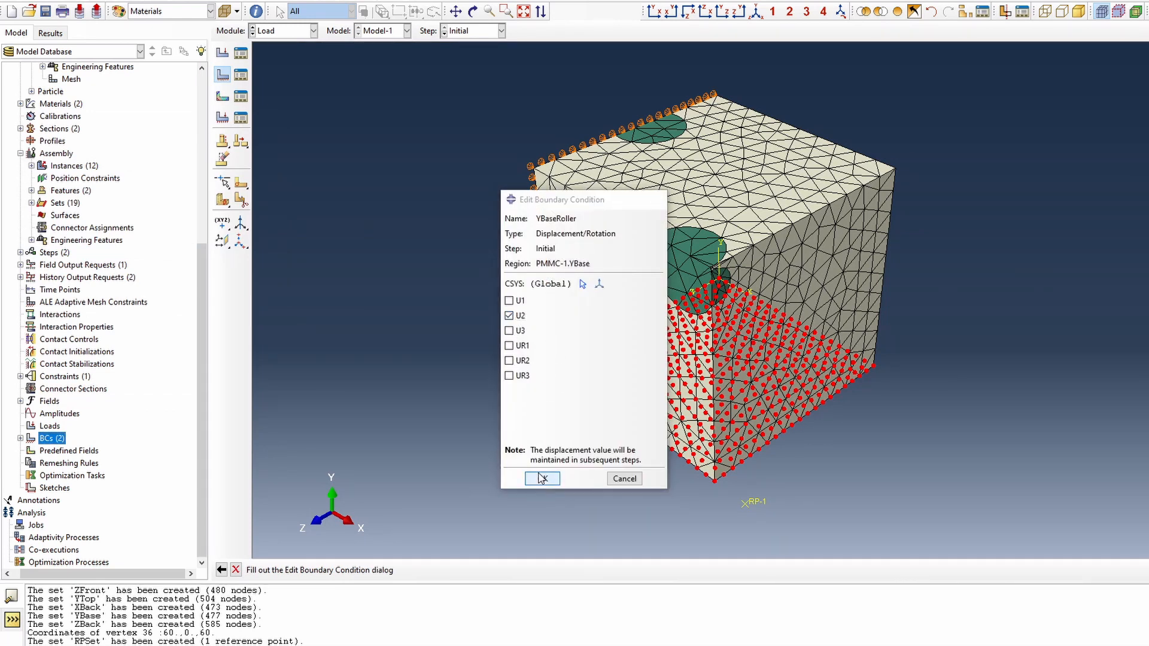
Create a Displacement/Rotation boundary condition named ZBackRoller in the Initial step, constraining U3 on the set PMMC-1.ZBack
double_click(63, 438)
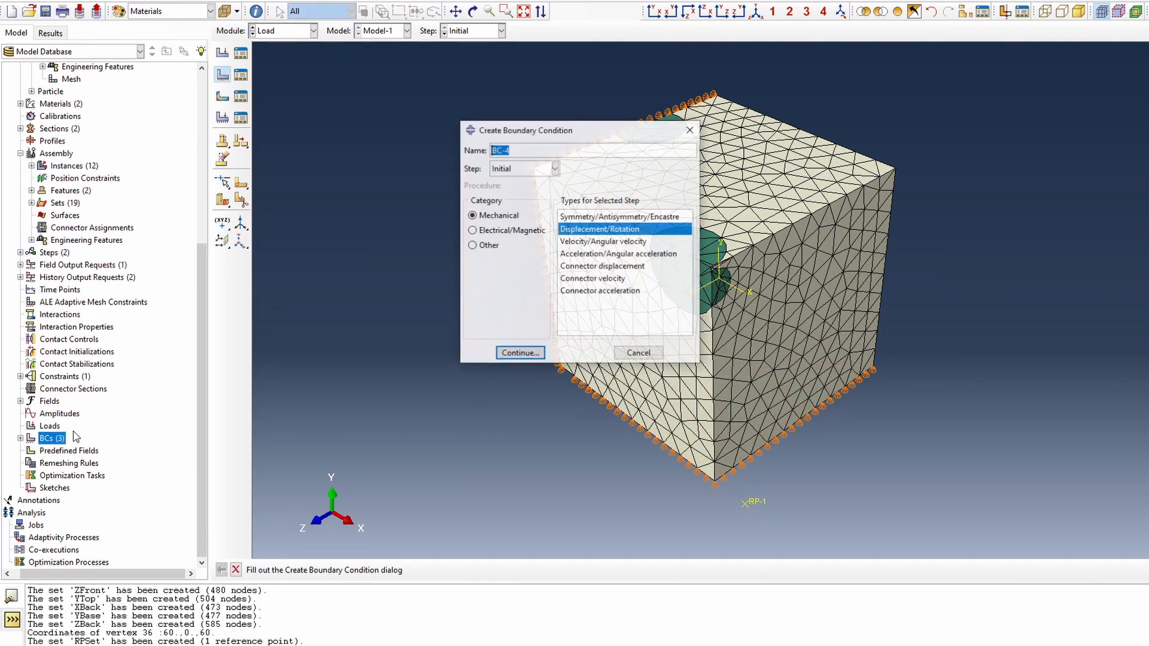
text(Z)
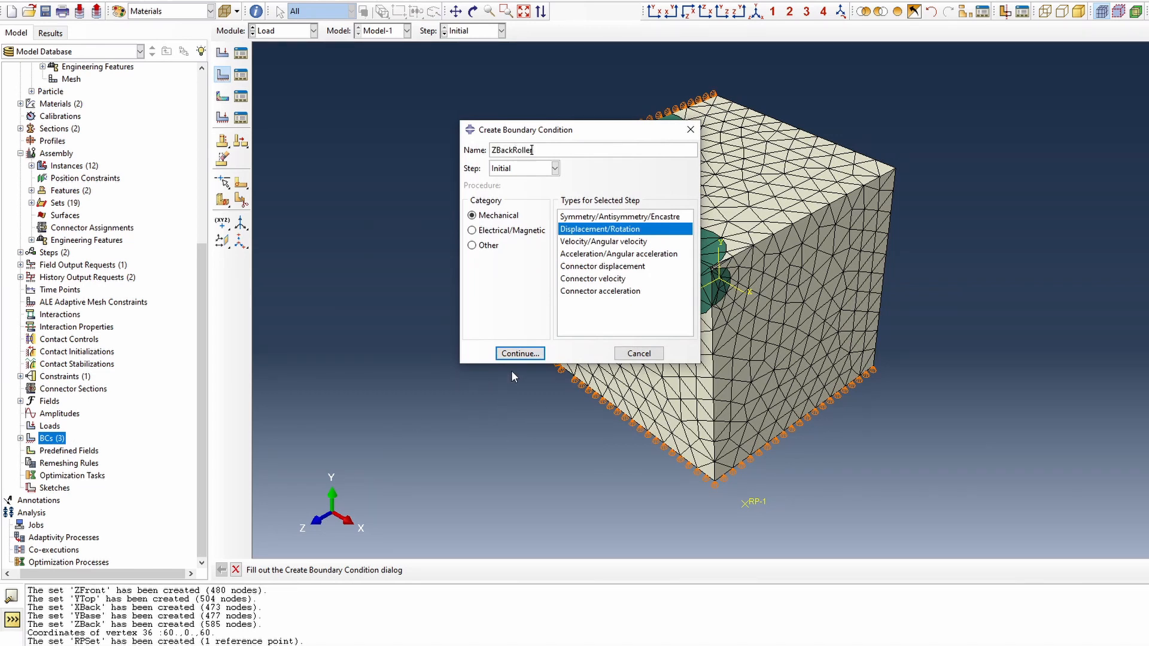
text(BackRoller)
click(518, 353)
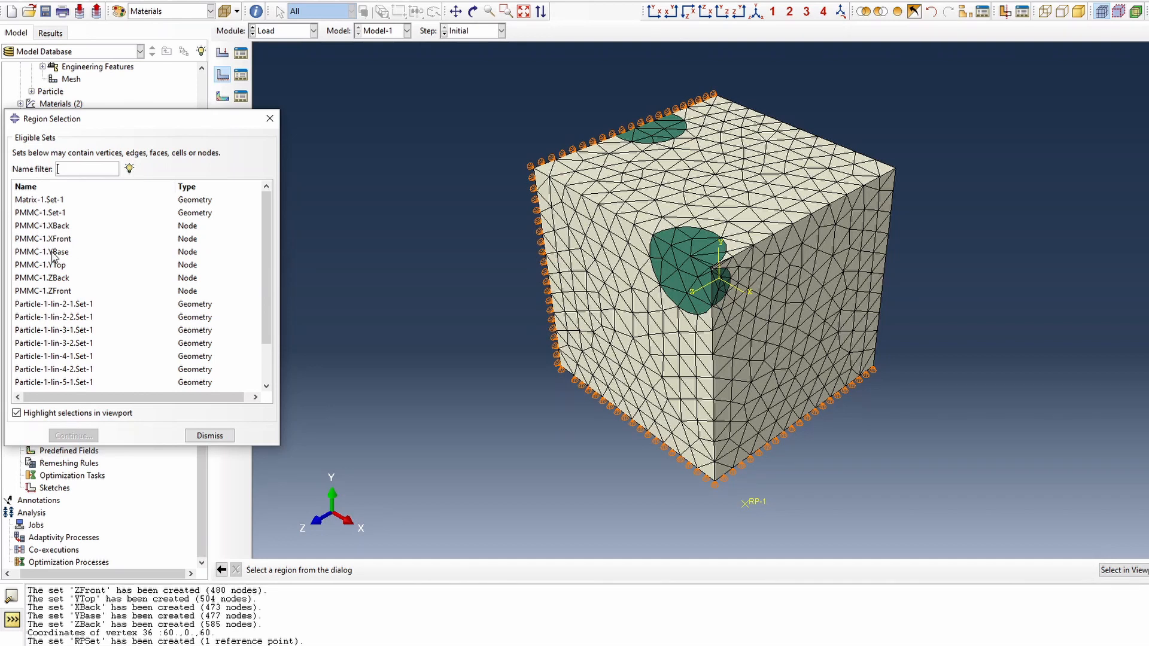
click(60, 278)
click(96, 437)
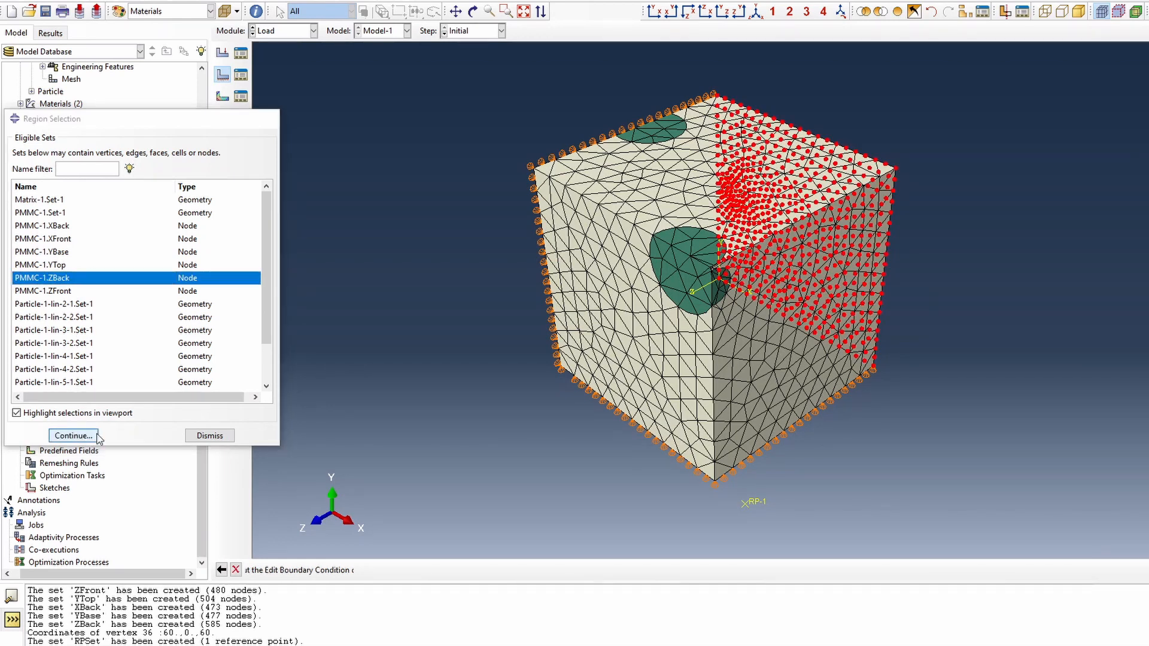
click(509, 330)
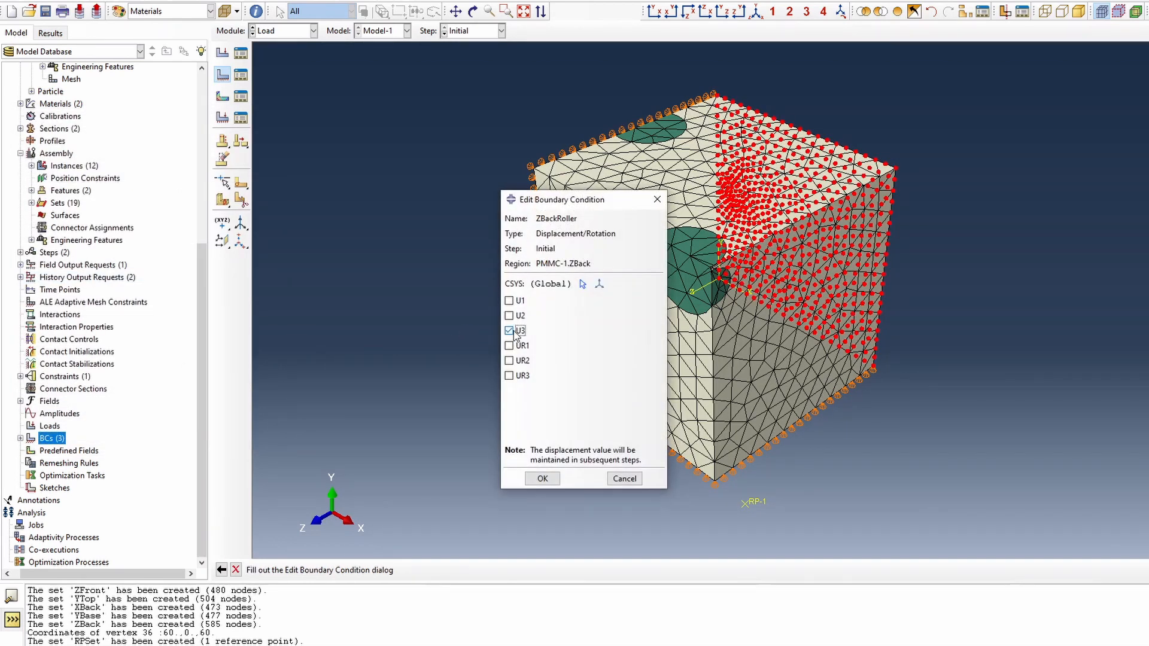
click(543, 479)
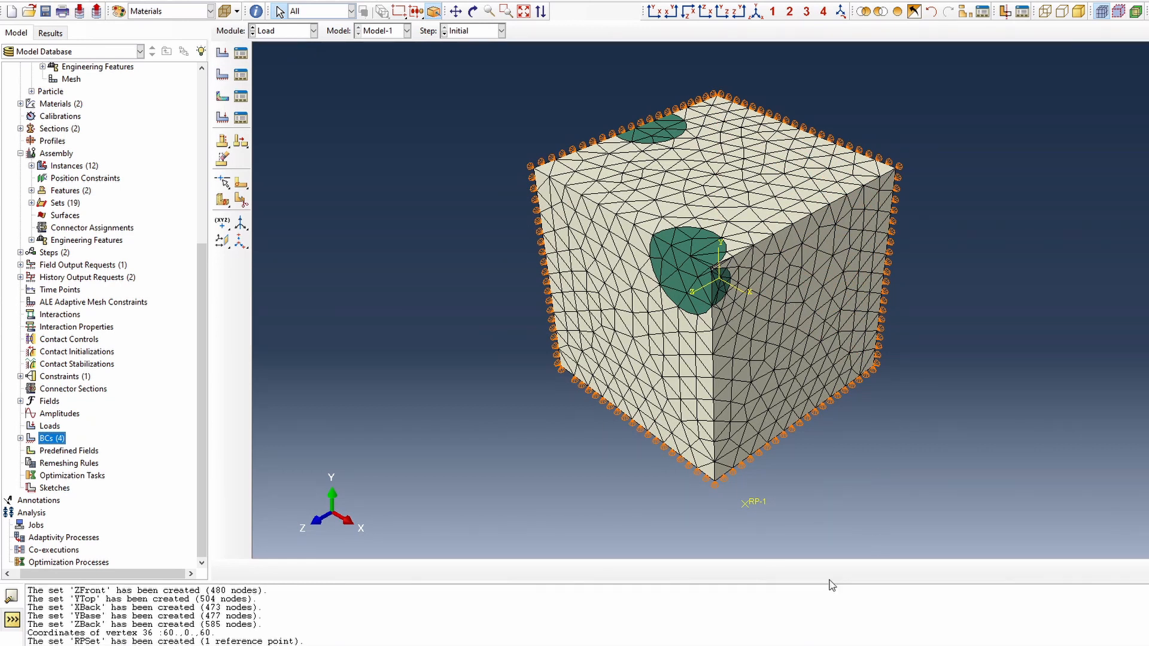
Create an analysis job named PMMC_XTension_Sim1 from Model-1, keeping the default job settings
double_click(35, 526)
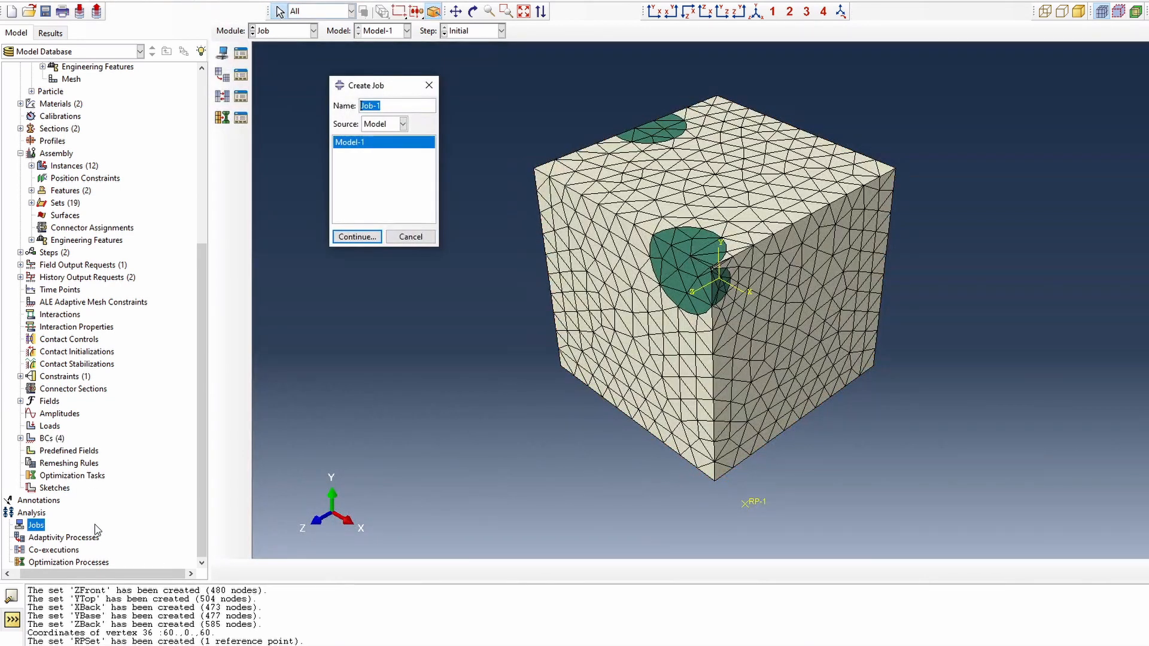
text(P)
text(MMC_XTension_Sim1)
click(358, 237)
click(82, 450)
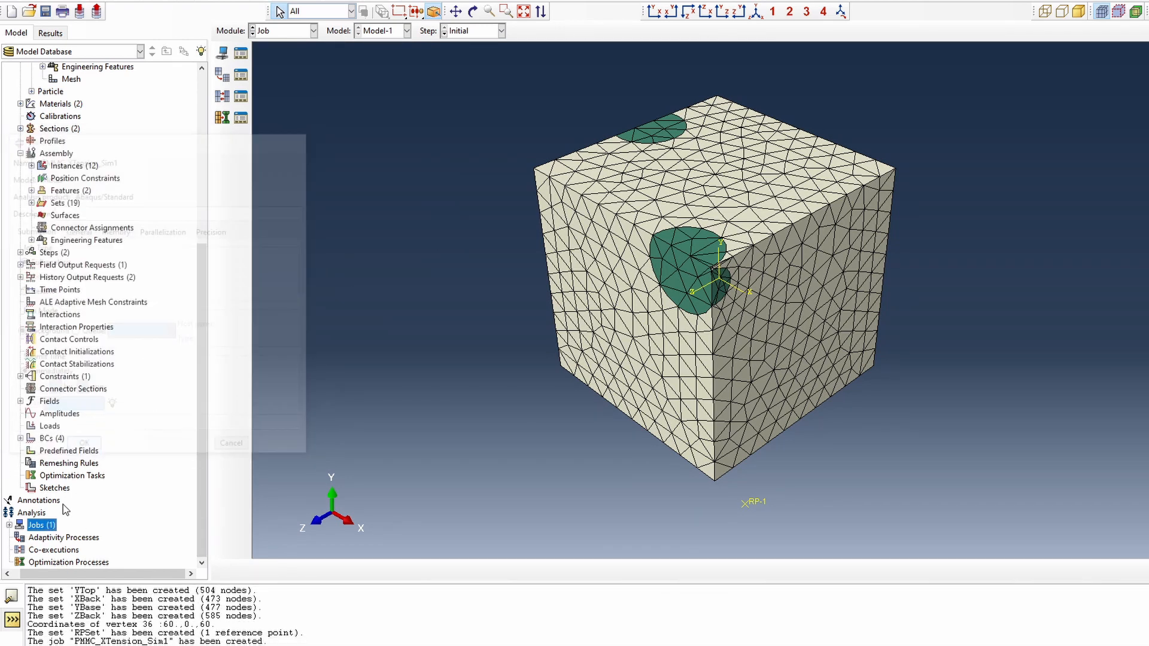
Submit the job PMMC_XTension_Sim1 for analysis
click(9, 526)
right_click(48, 537)
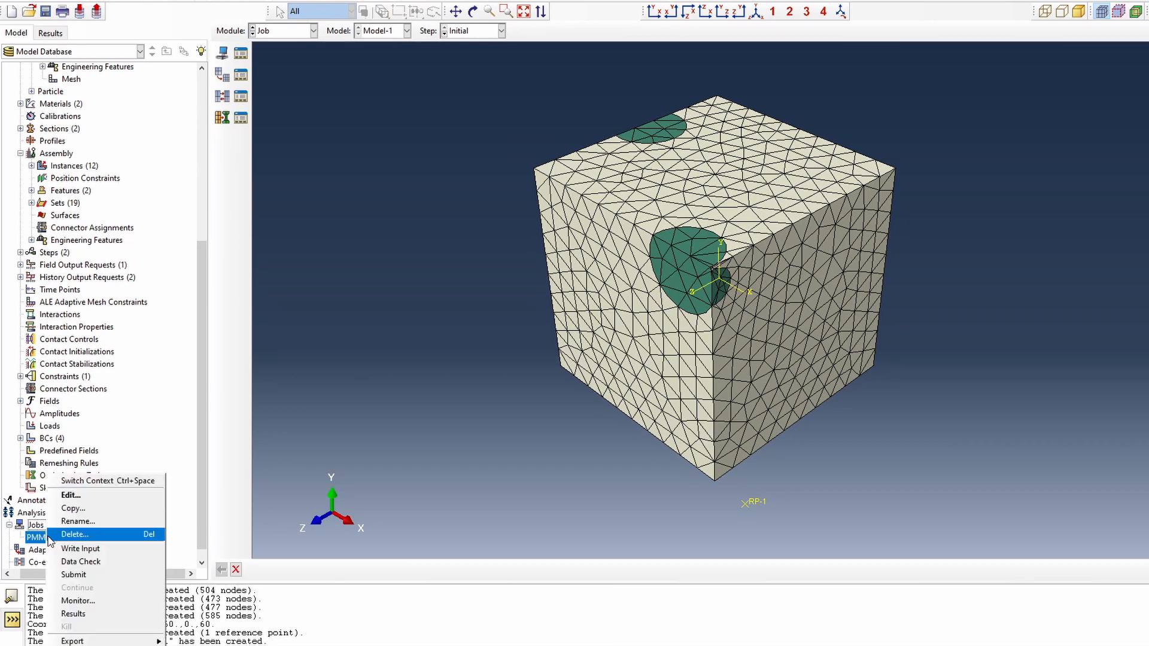
click(93, 577)
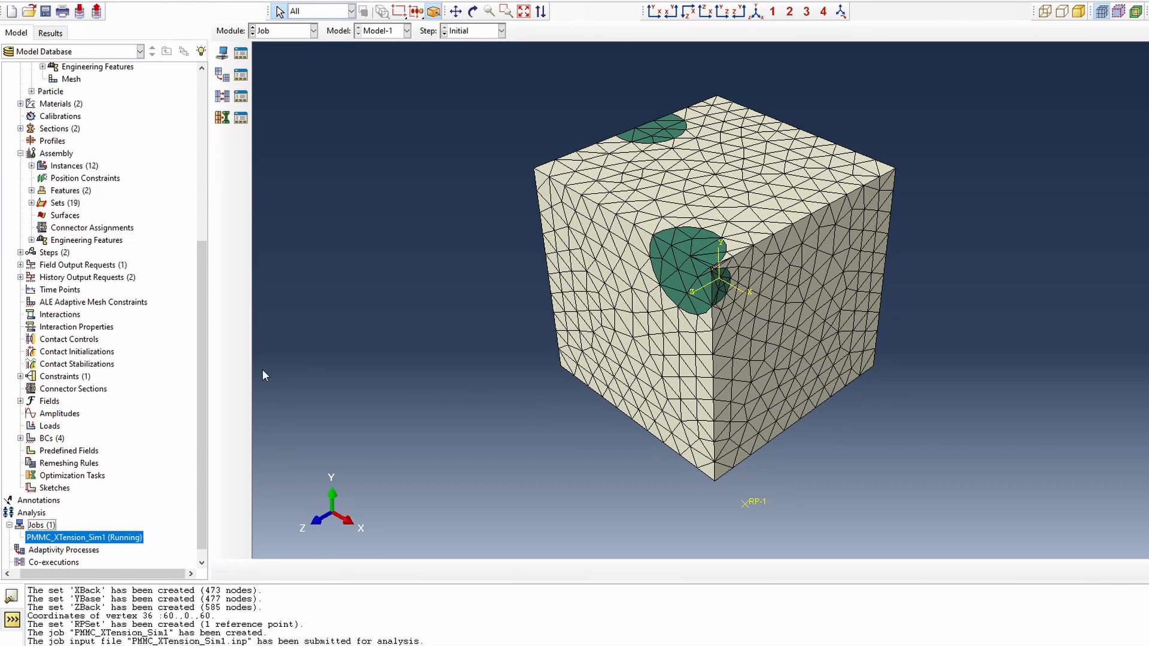
Suppress the boundary conditions XBackRoller, XTens, YBaseRoller and ZBackRoller
scroll(177, 417, down, 1)
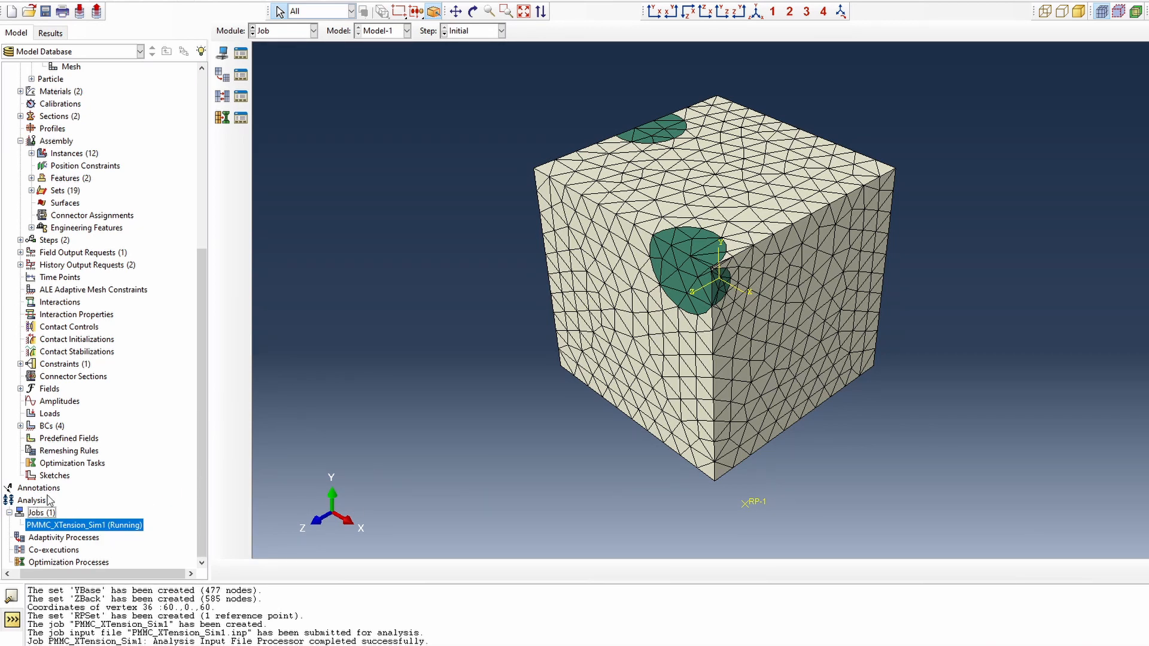
click(21, 426)
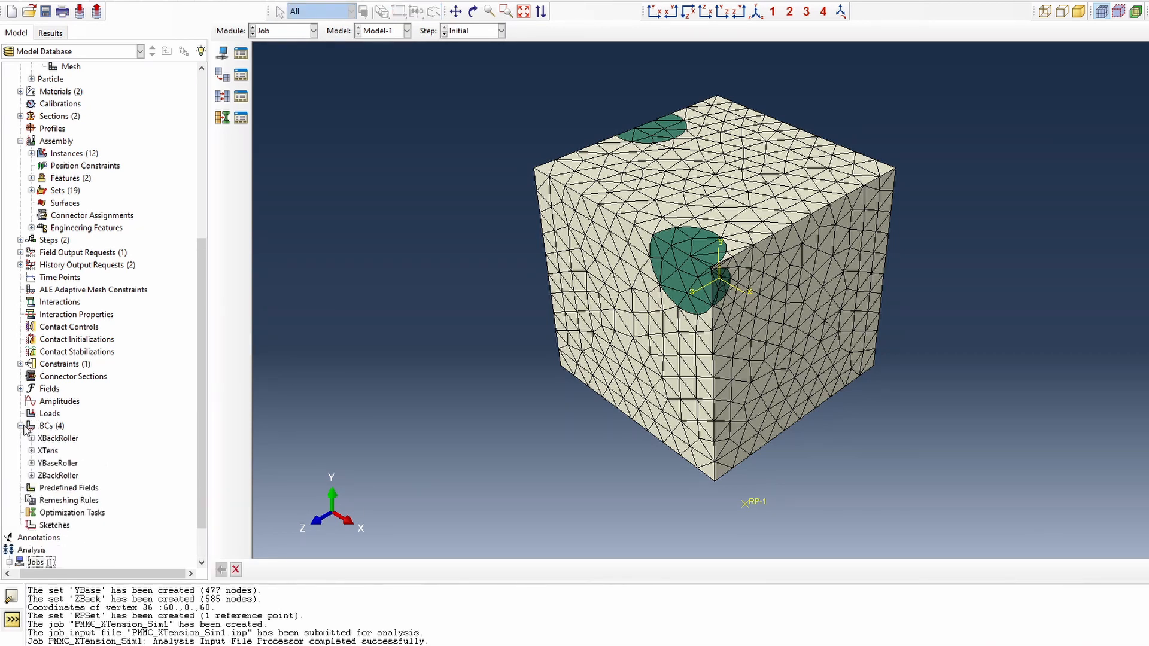
click(52, 442)
shift+click(59, 476)
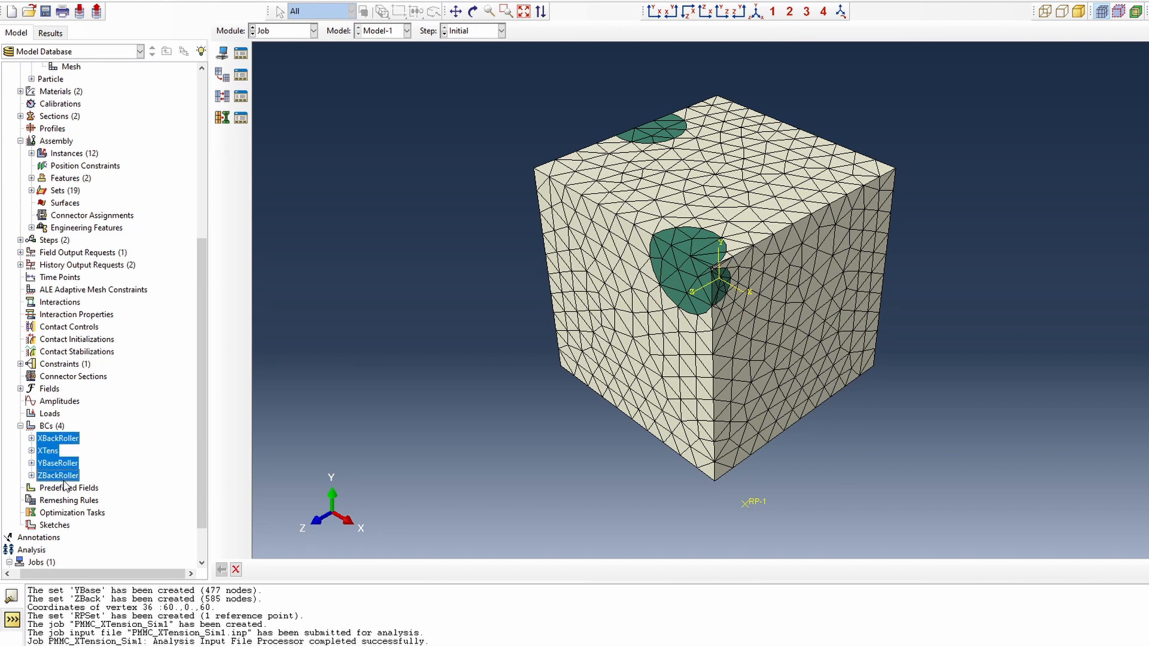
right_click(63, 481)
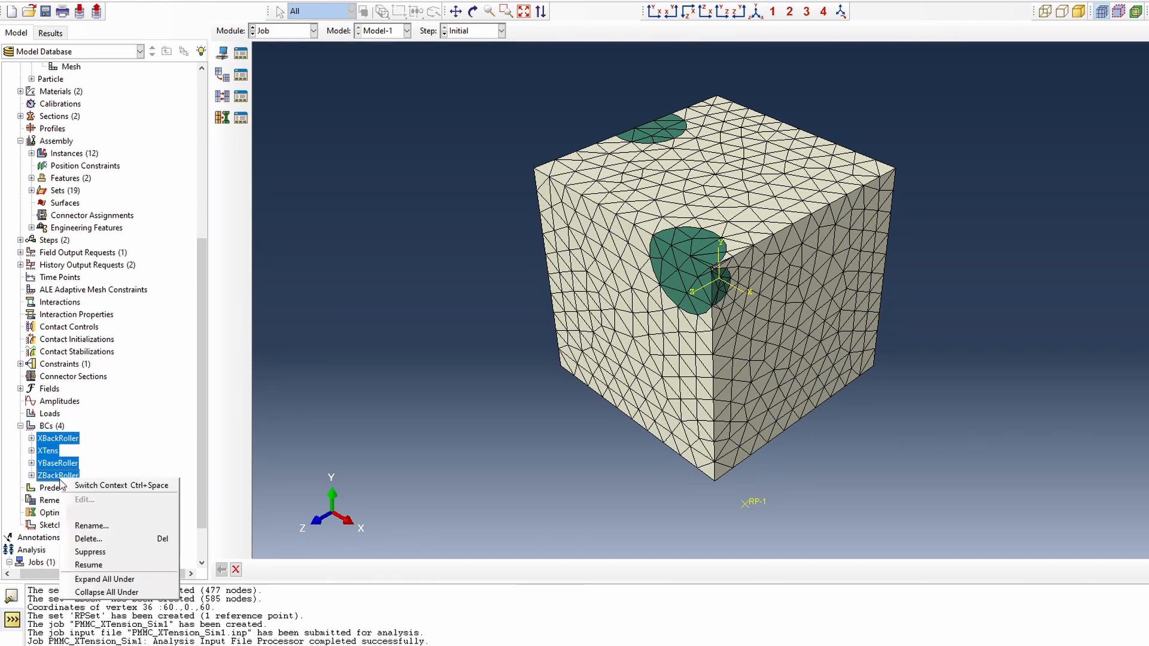
click(102, 552)
Create a Displacement/Rotation boundary condition named XBackFixed in the Initial step, constraining U1 and U2 on the set PMMC-1.XBack
scroll(143, 519, down, 2)
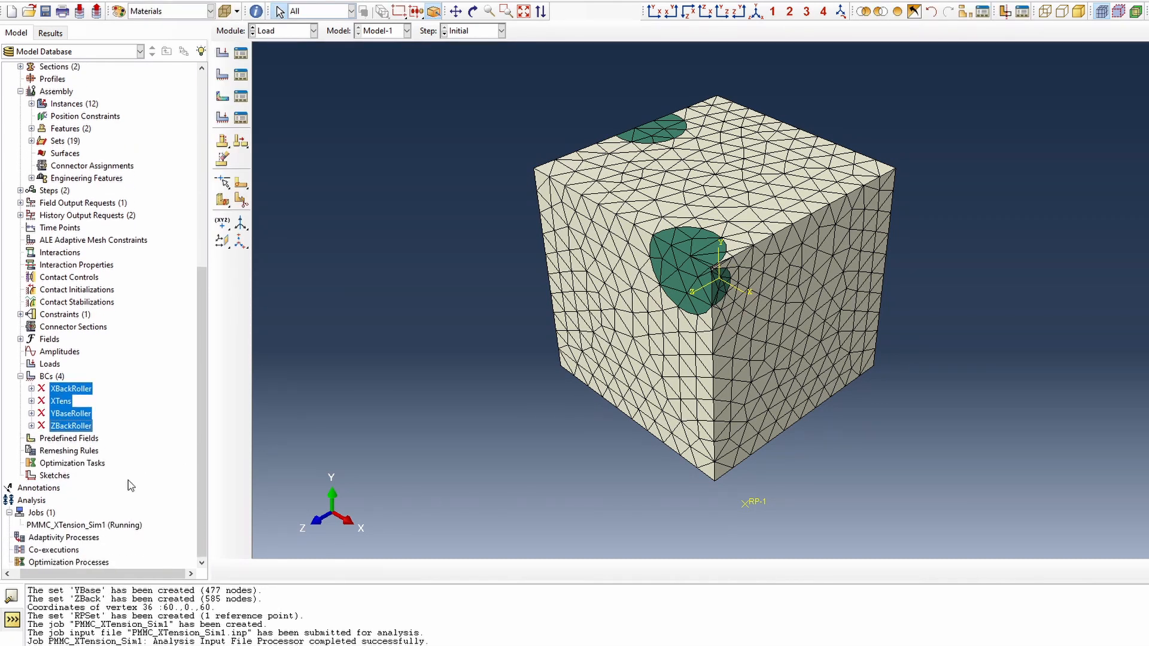
double_click(49, 377)
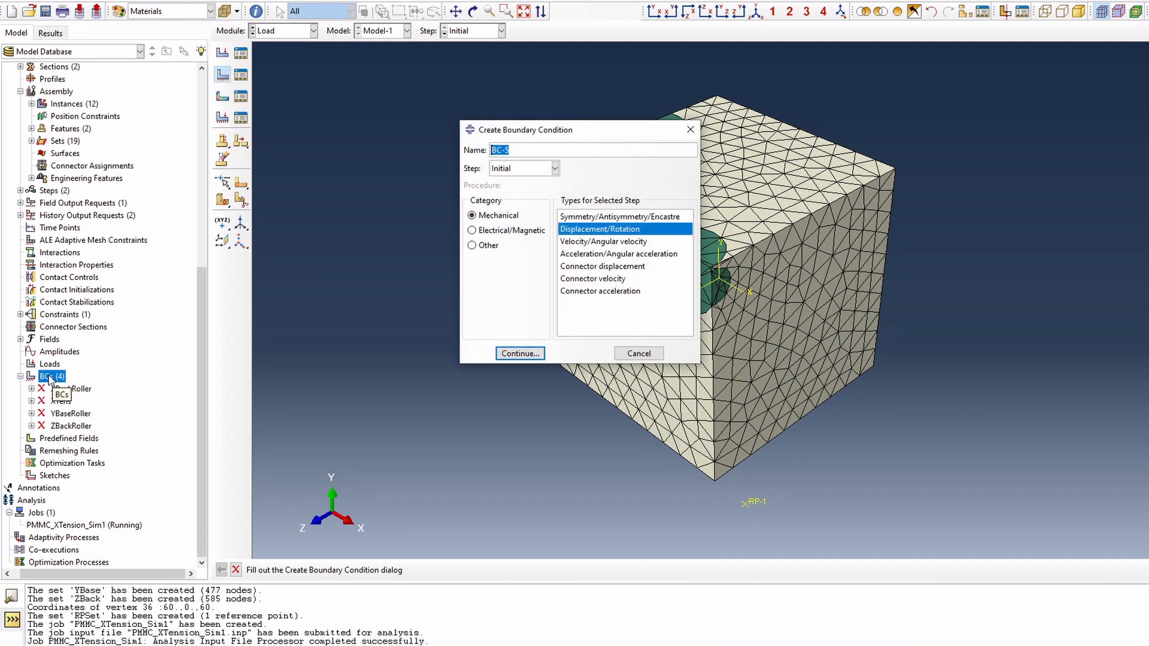
text(XBackFixed)
click(519, 354)
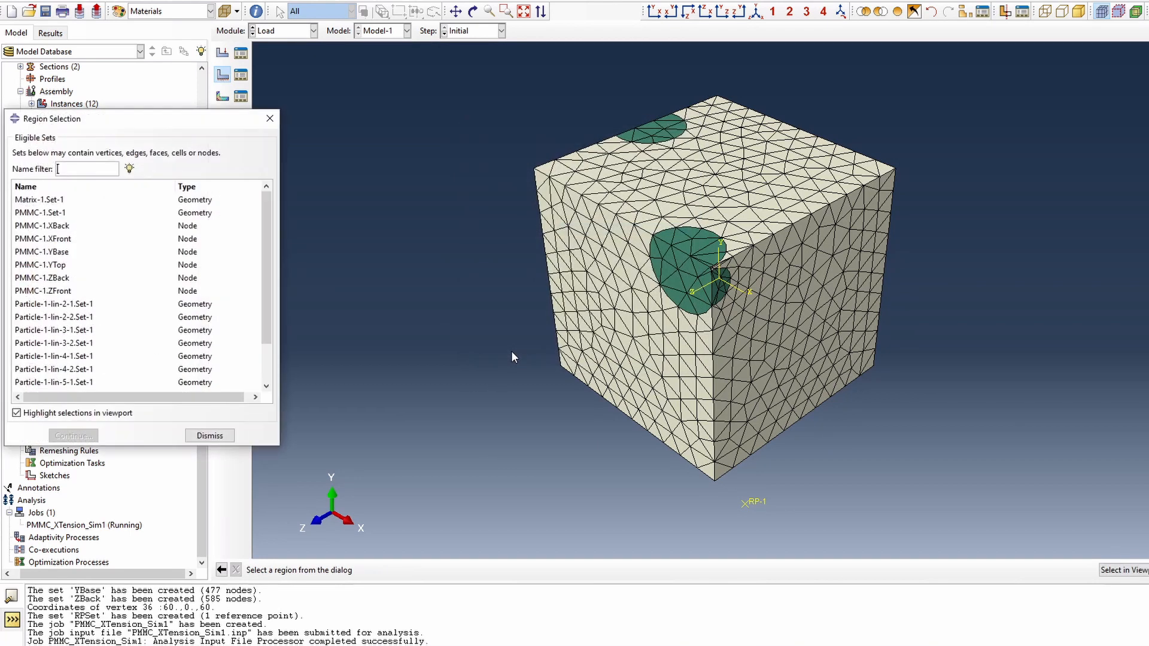
click(63, 227)
click(84, 437)
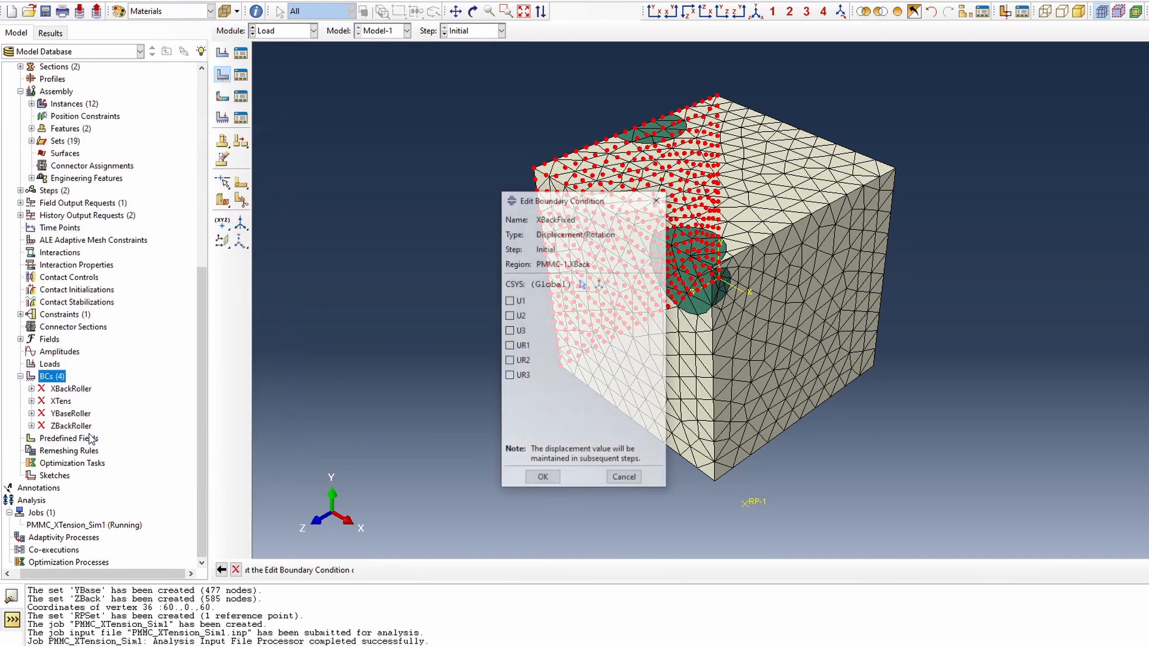
click(509, 301)
click(510, 316)
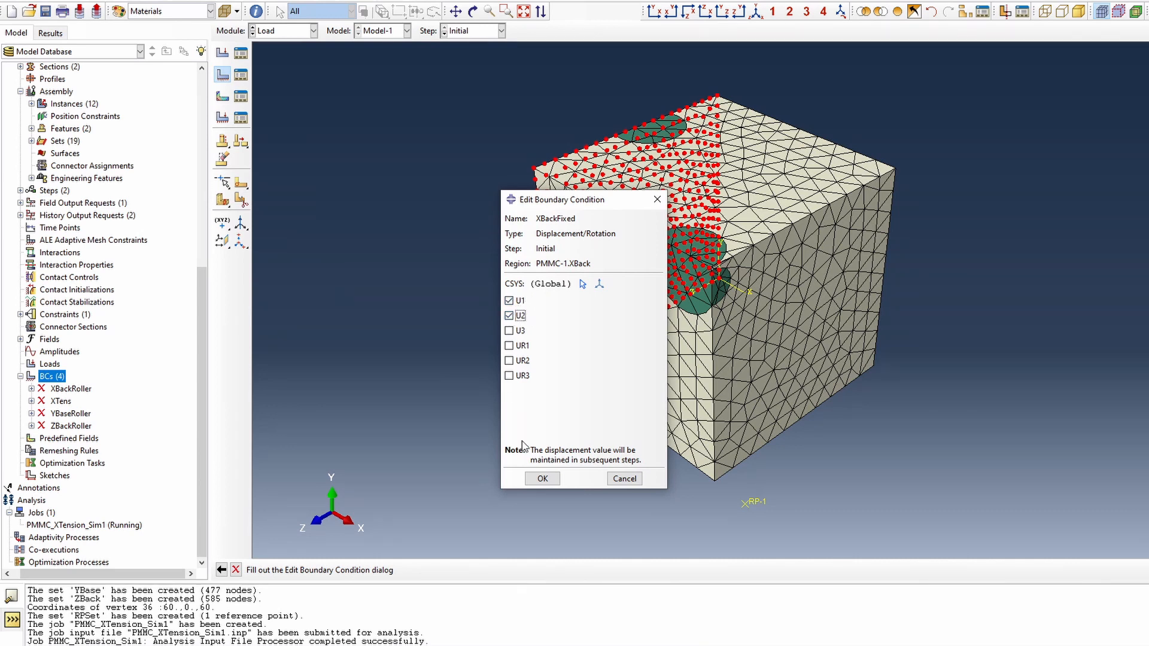
click(542, 479)
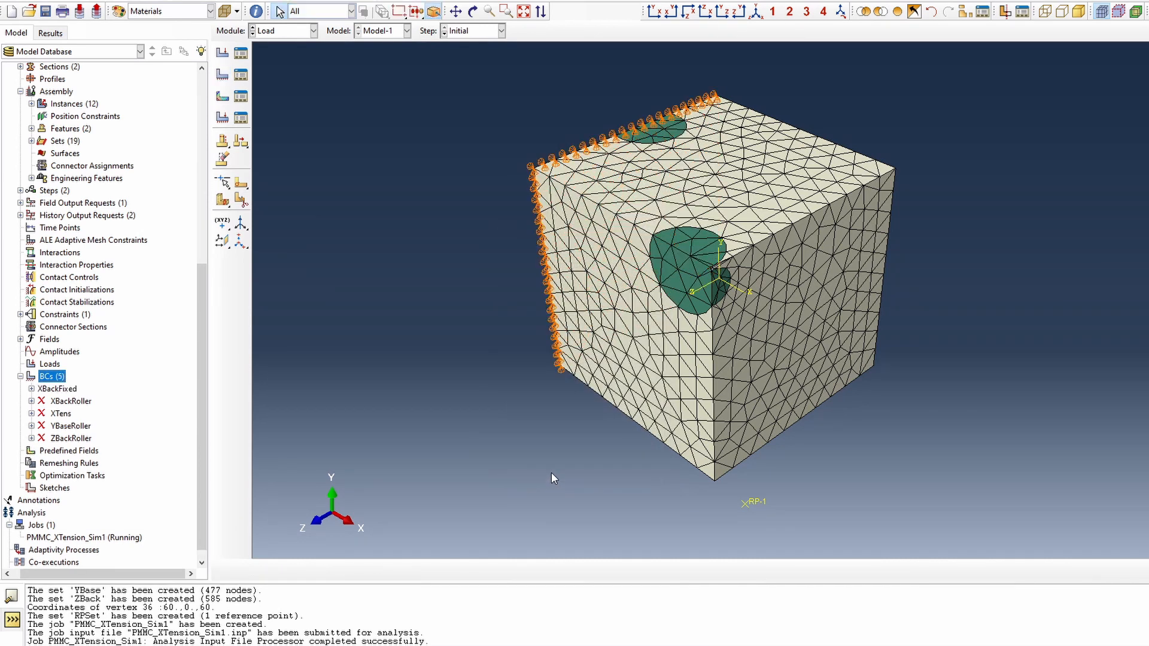
Create a Displacement/Rotation boundary condition named XFrontRoller in the Initial step, constraining U1 on the set PMMC-1.XFront
double_click(52, 381)
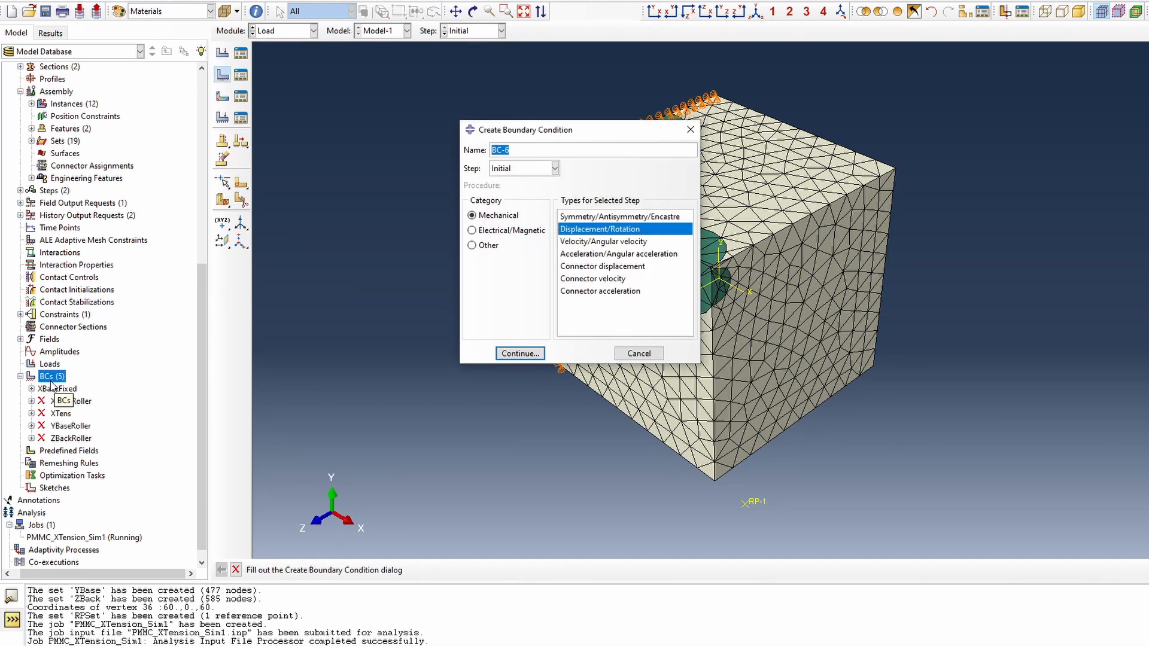
text(XFi)
click(520, 354)
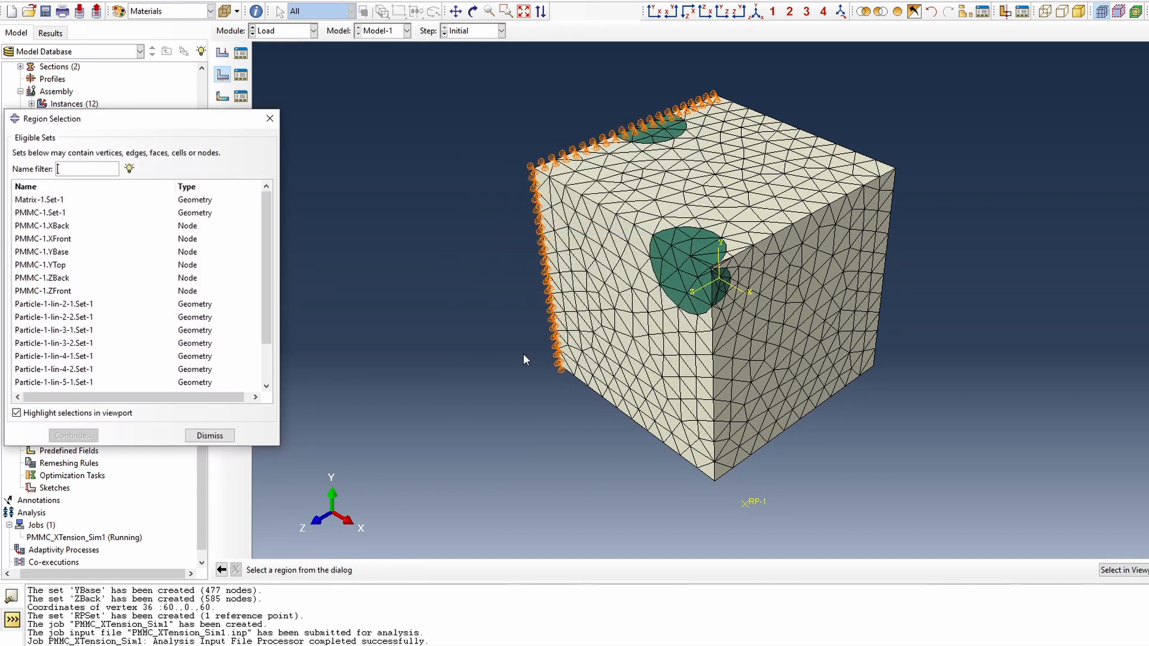
click(43, 238)
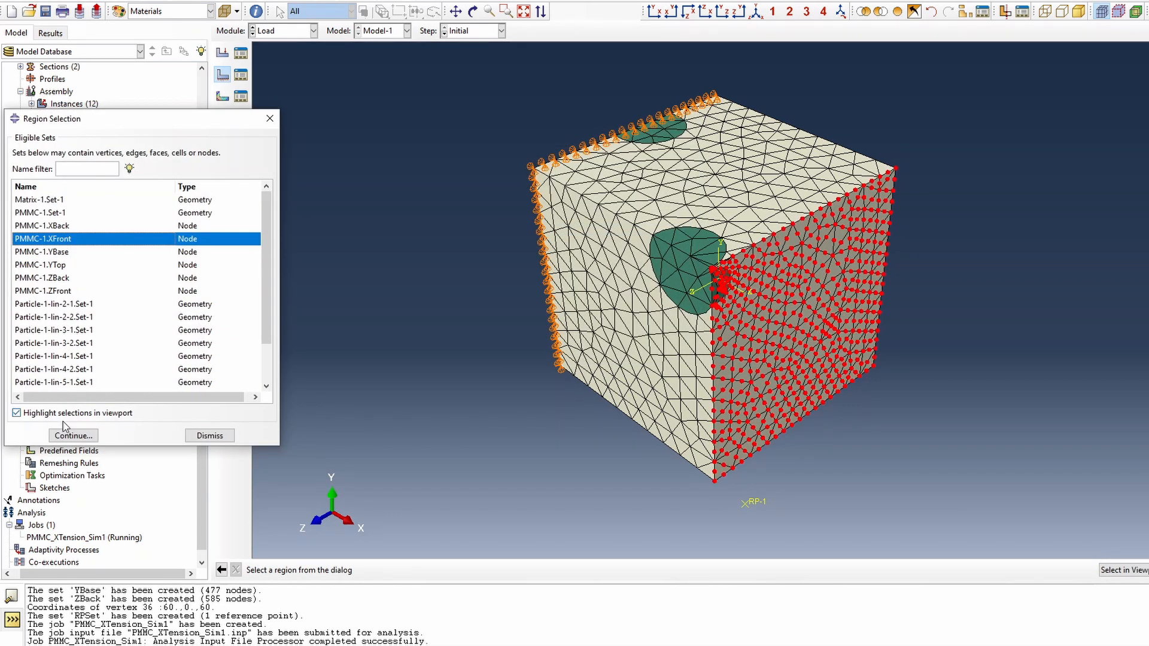
click(72, 436)
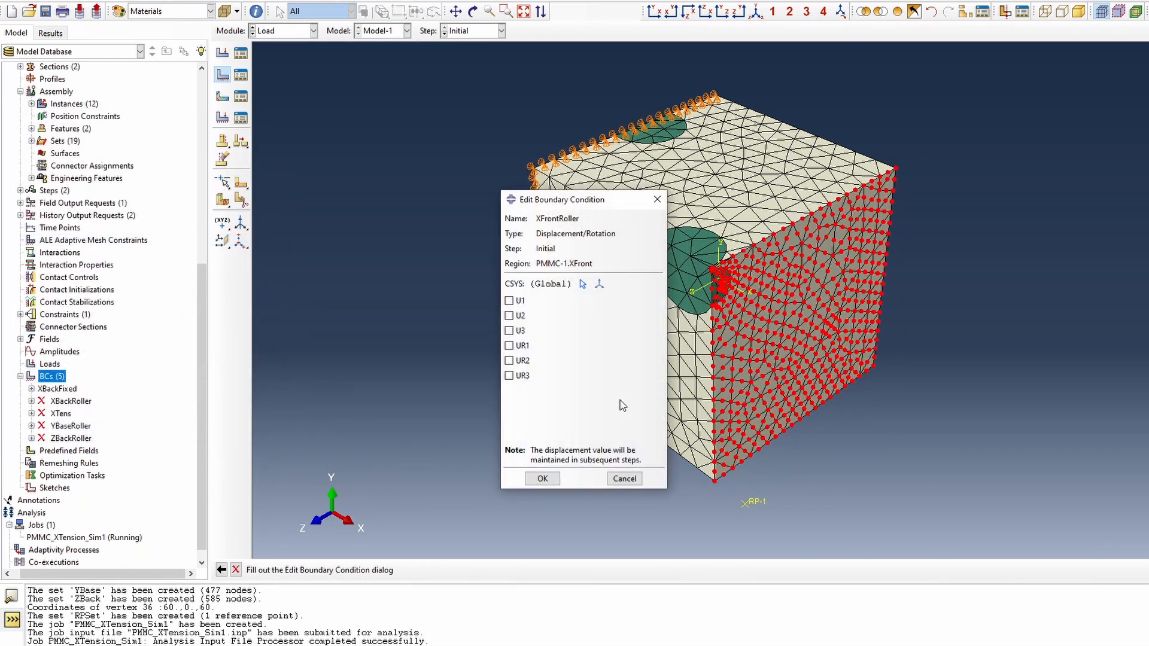
click(509, 301)
click(543, 478)
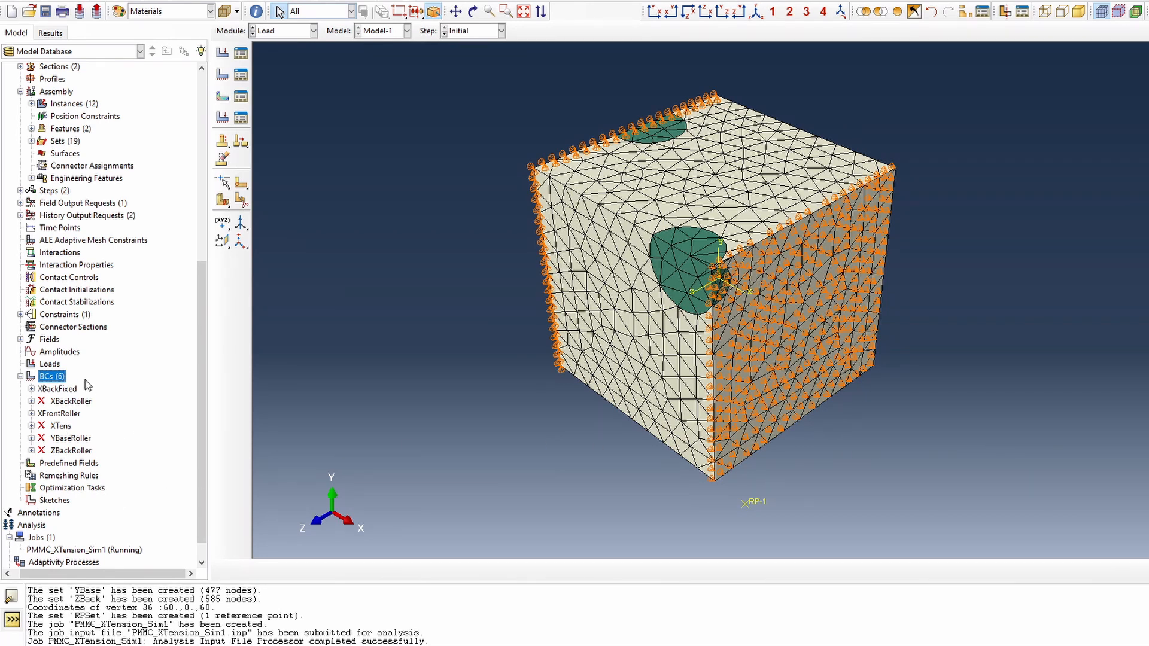
Create a Displacement/Rotation boundary condition named XYShear in loadingStep, applying a U2 displacement of 3 to the set RPSet
double_click(56, 378)
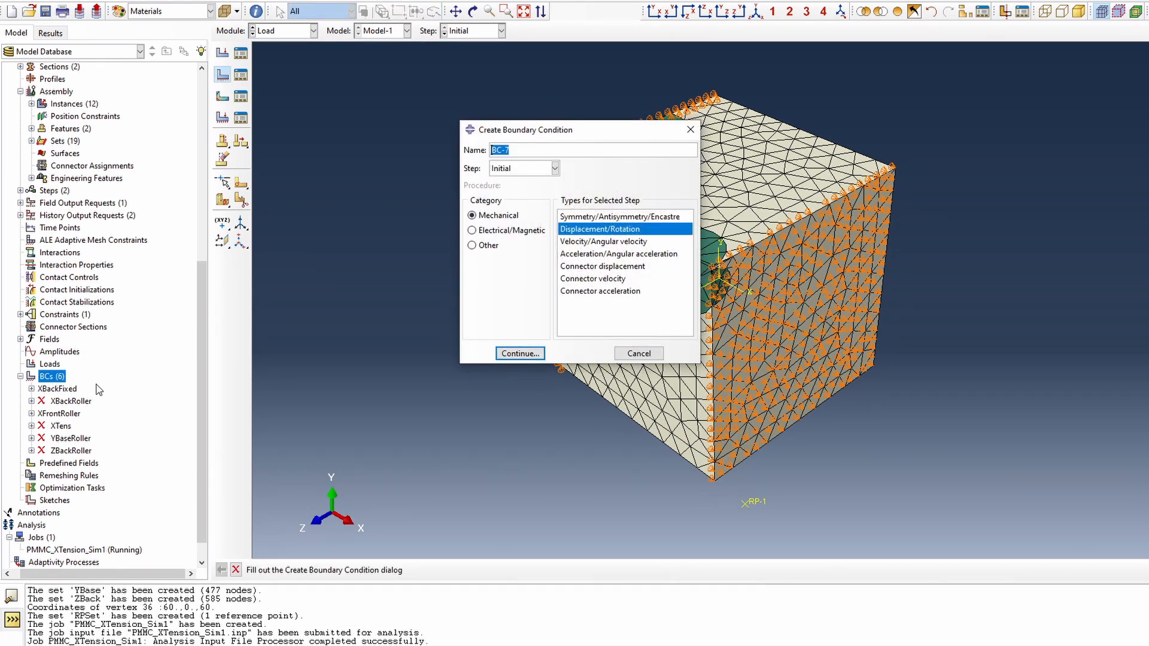
text(XYShear)
click(521, 169)
click(519, 196)
click(530, 354)
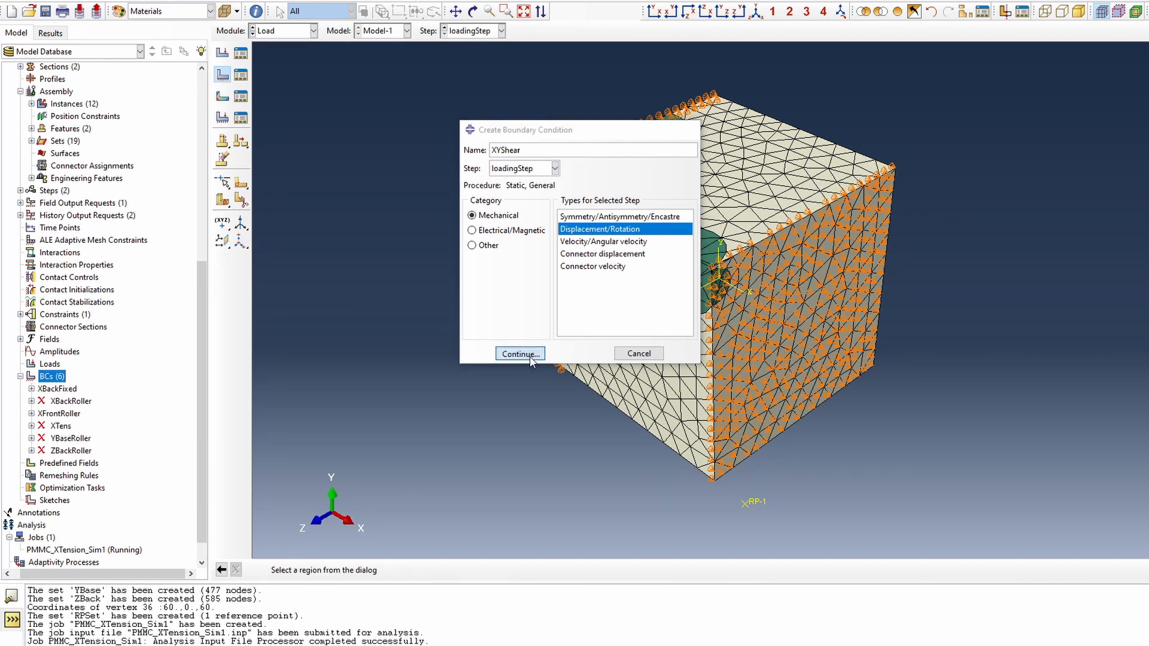
scroll(87, 240, down, 3)
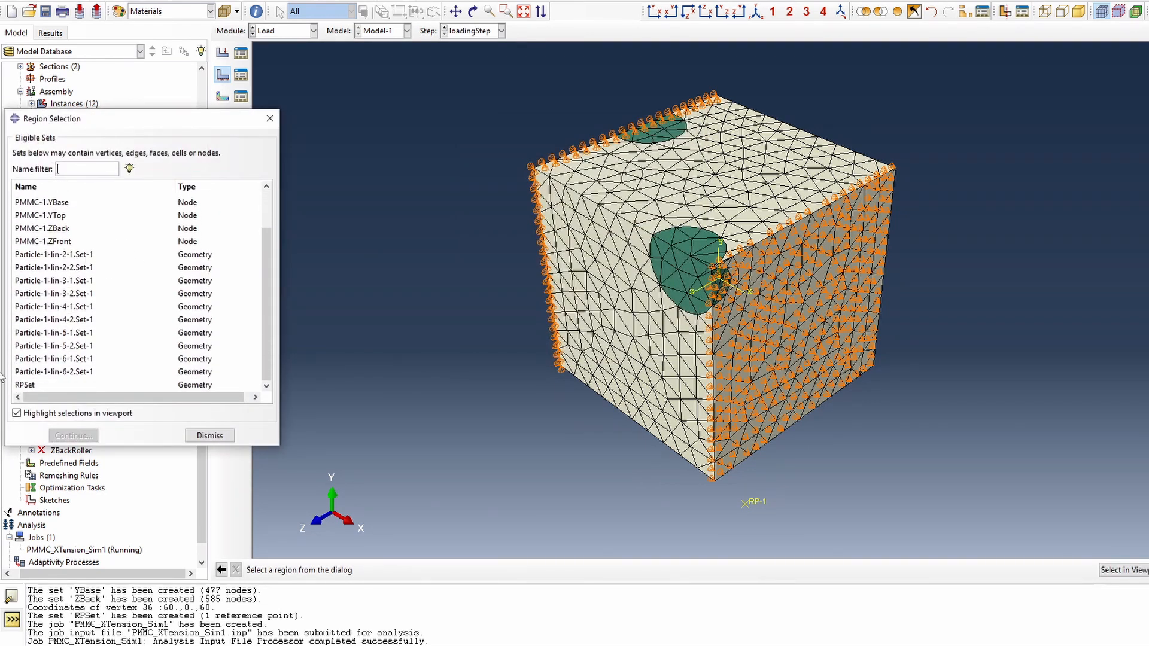
click(37, 385)
click(89, 438)
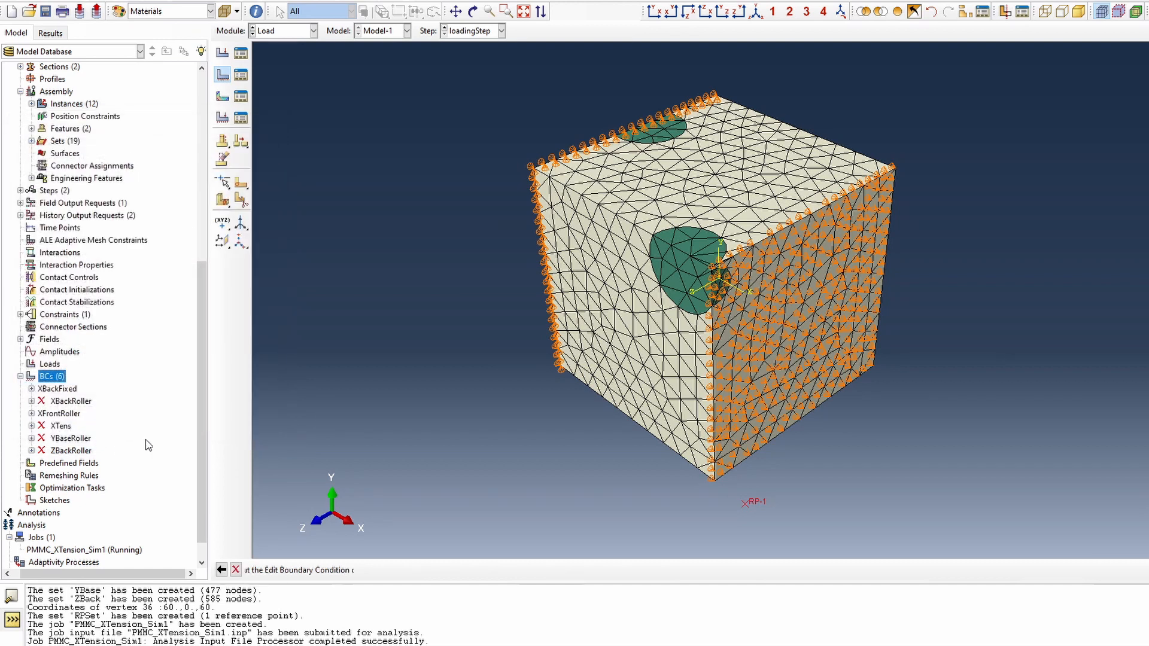
click(509, 338)
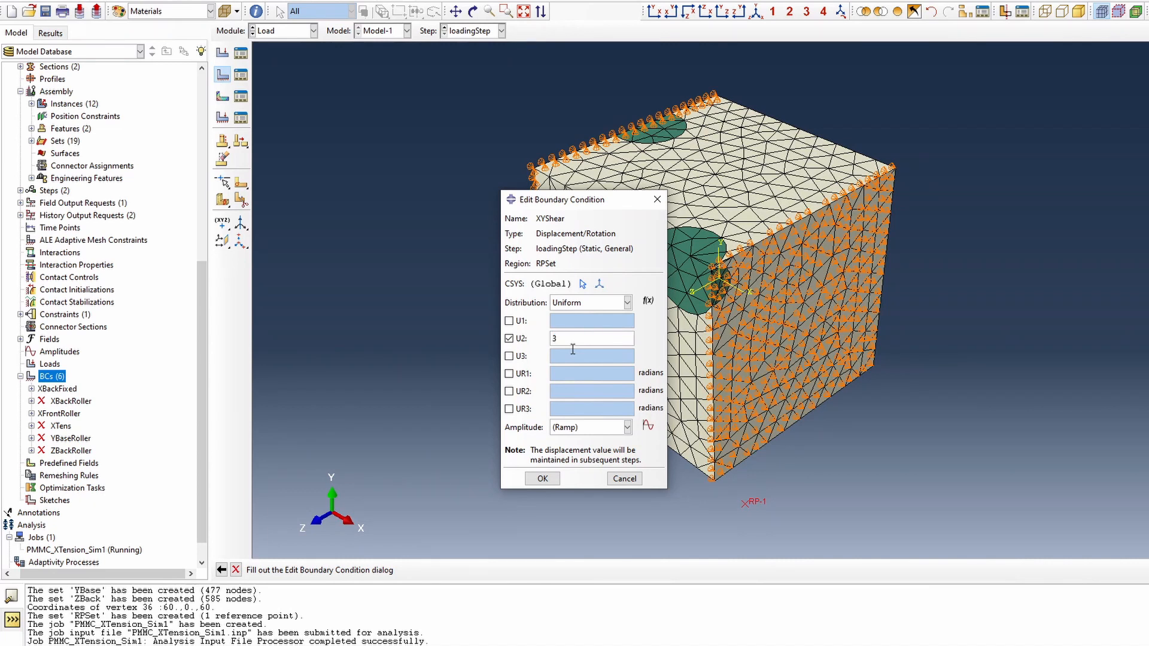
click(542, 479)
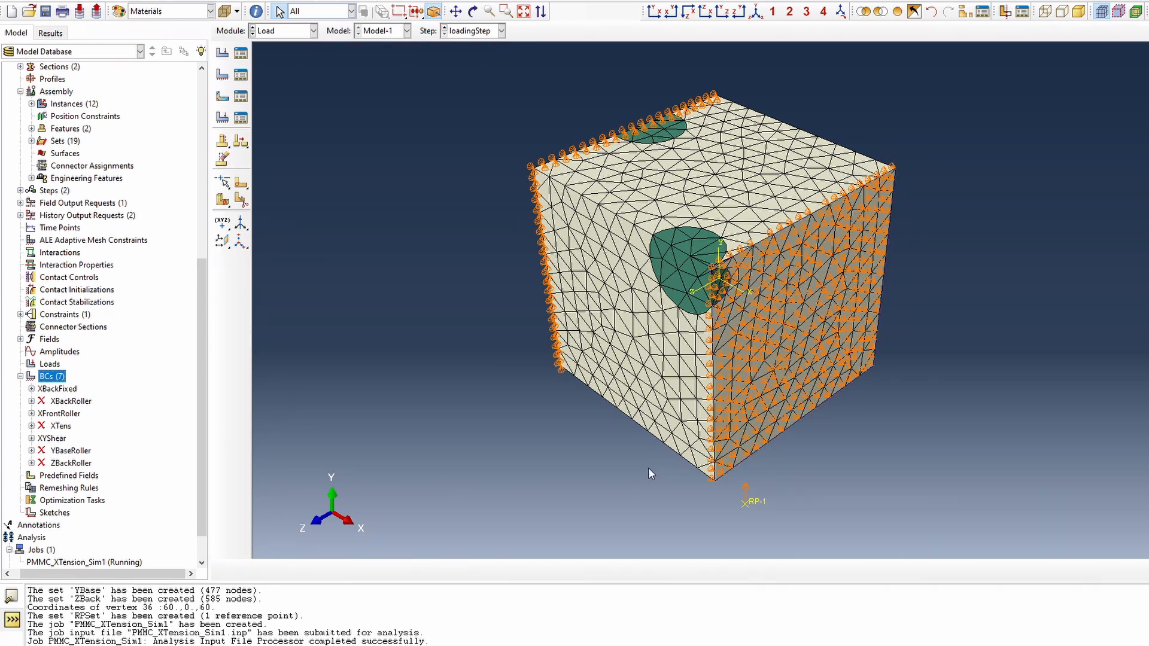
Suppress the existing constraint XTensConstraint
click(20, 314)
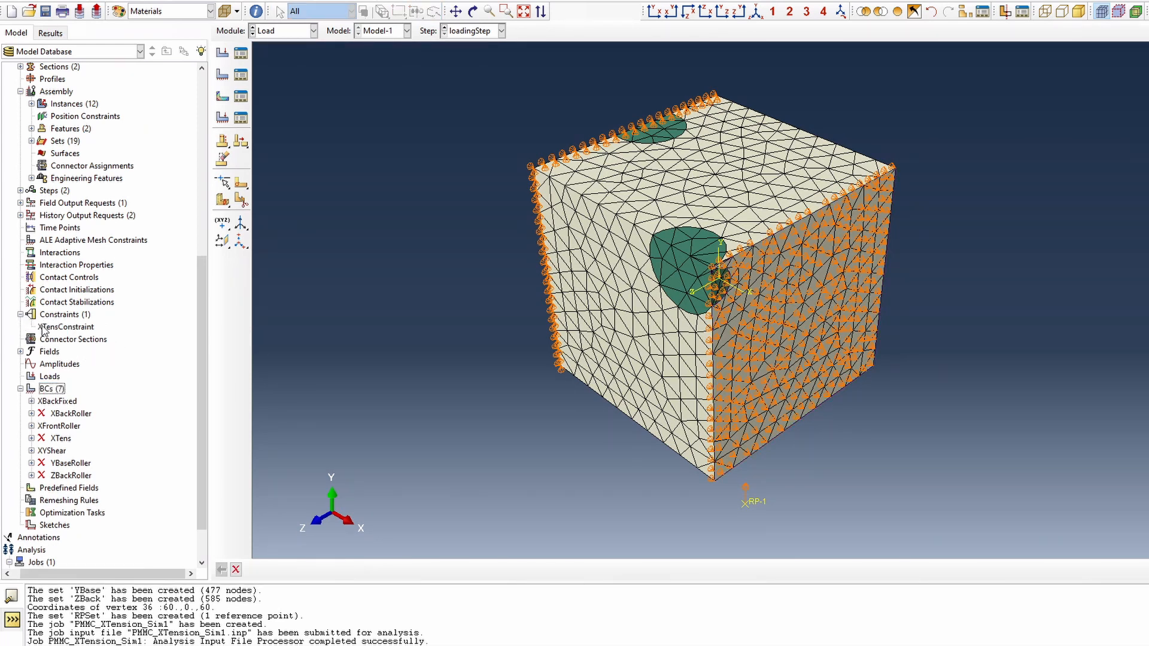
right_click(52, 328)
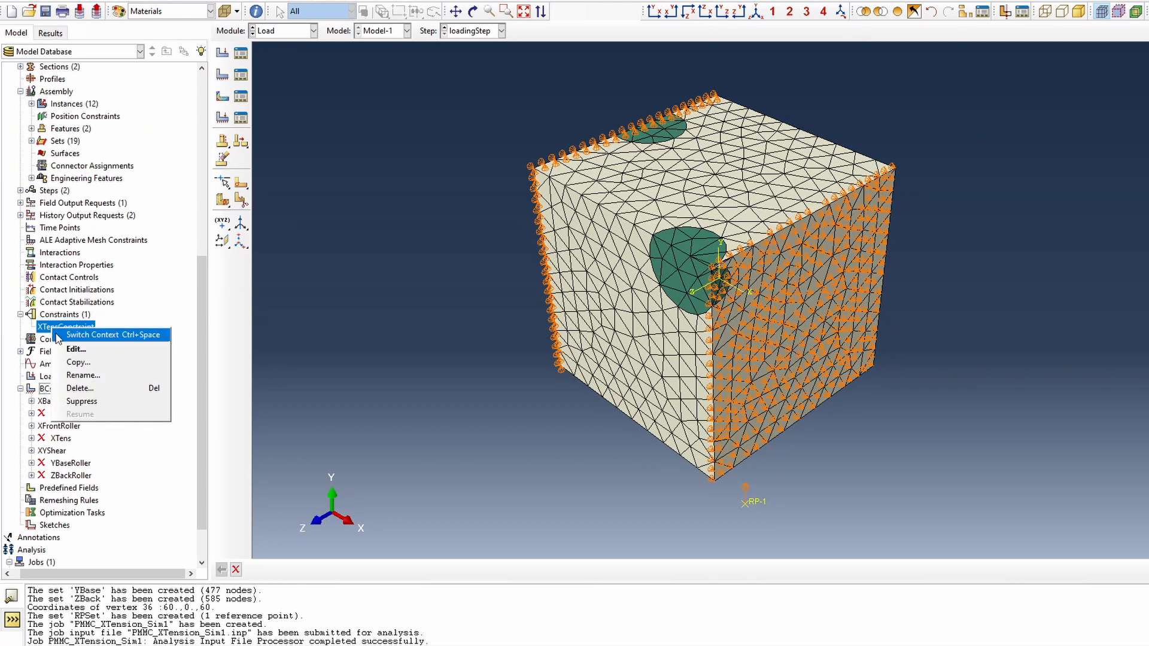
click(81, 401)
Create an Equation constraint named XYConstraint and define its first term with coefficient 1, set PMMC-1.XFront and DOF 2
double_click(67, 316)
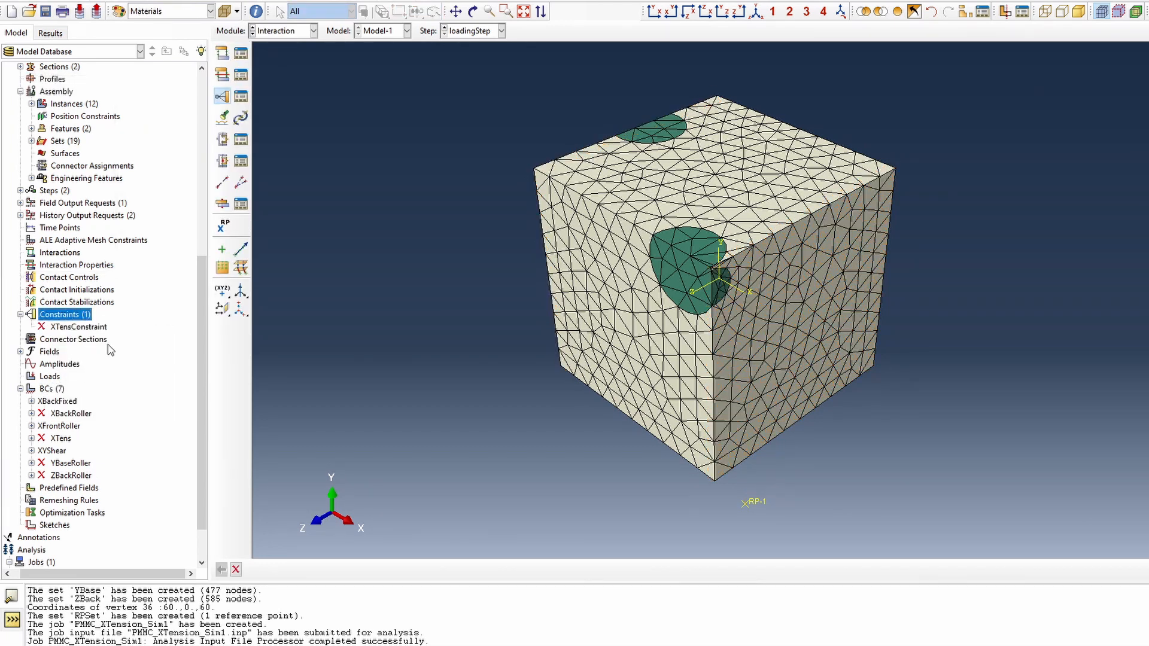
double_click(76, 315)
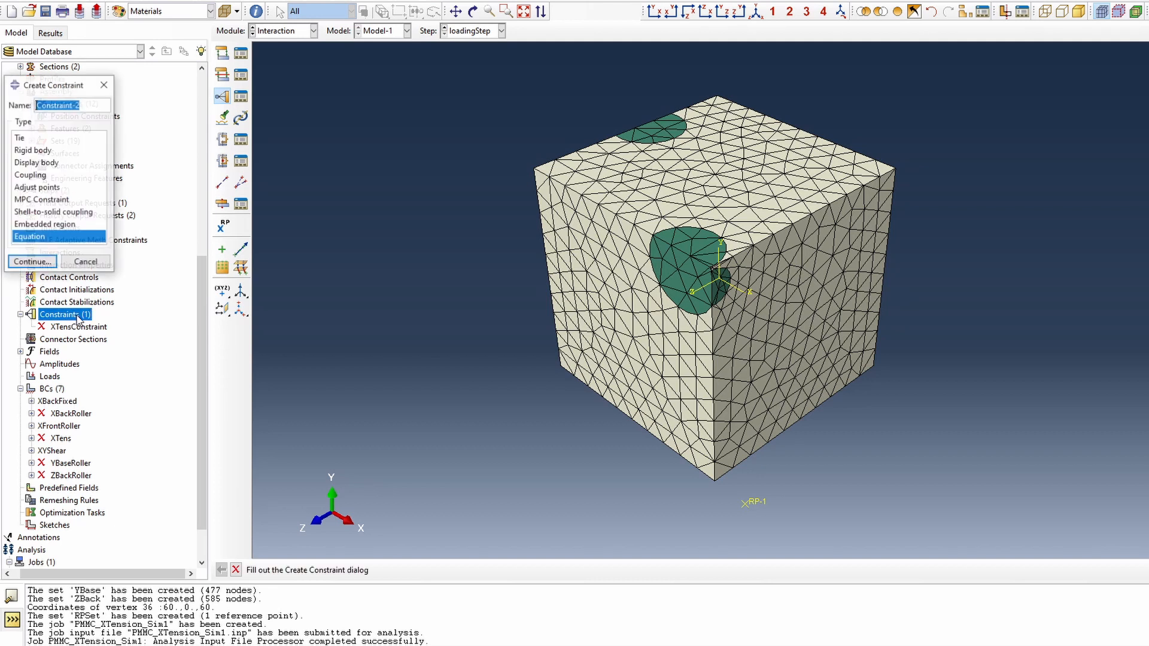
text(XY)
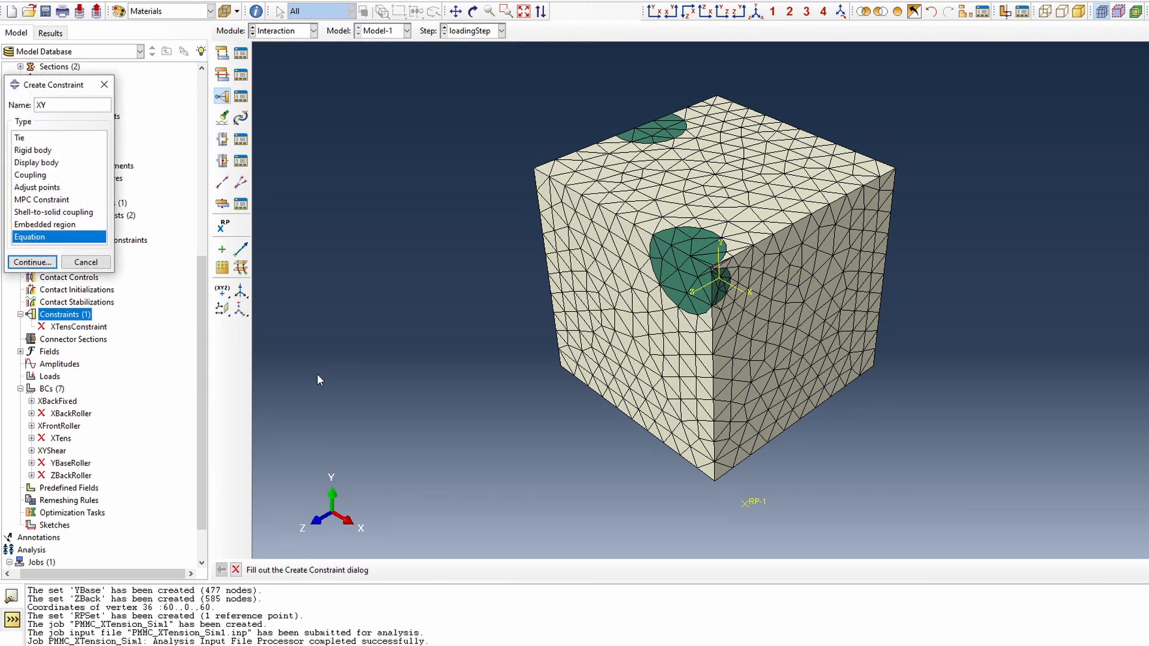
text(Copnstraint)
key(Return)
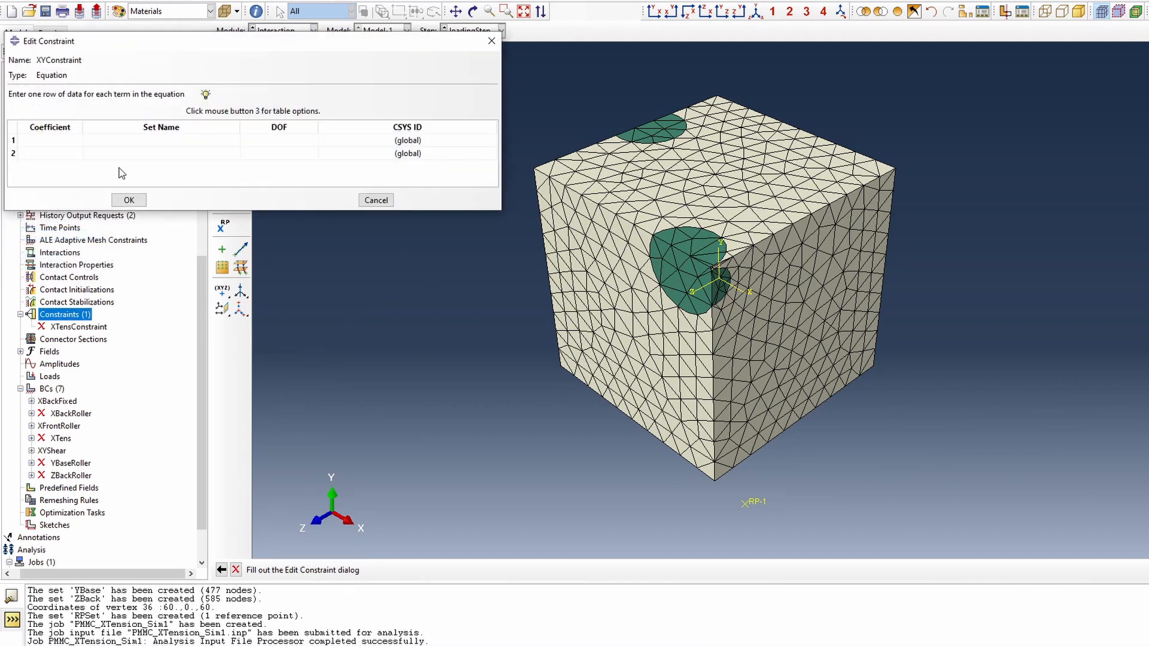
click(57, 141)
text(1)
click(138, 141)
click(196, 142)
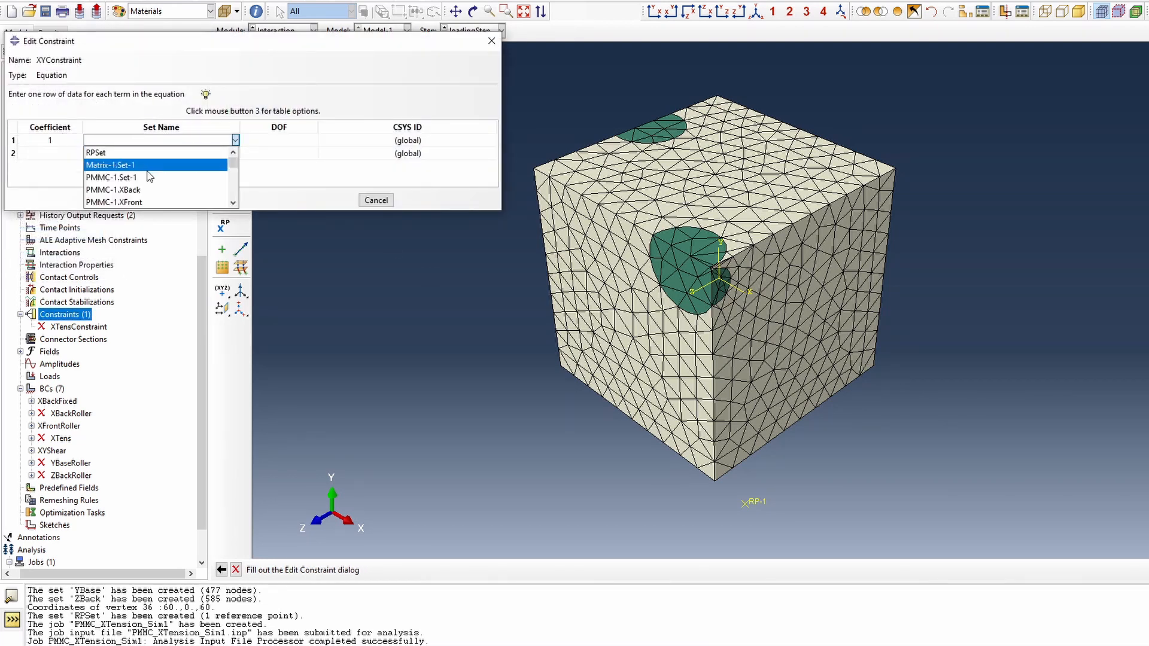
click(117, 202)
click(278, 141)
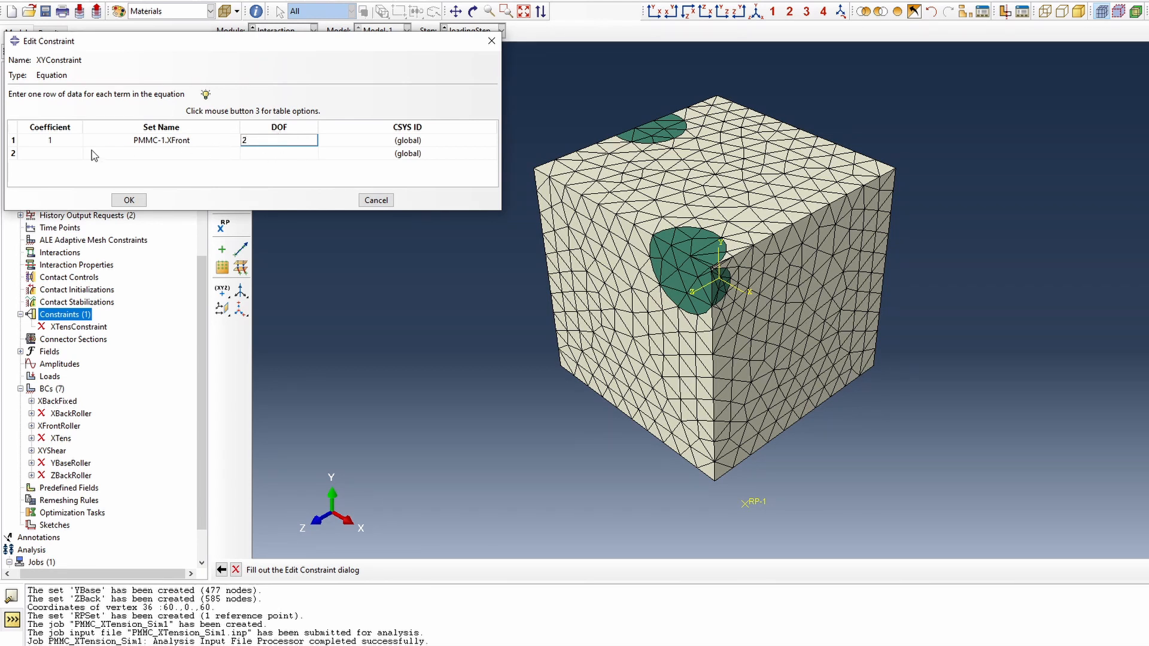
Define the second term of XYConstraint with coefficient -1, set RPSet and DOF 2, and accept the constraint
click(72, 151)
text(-1)
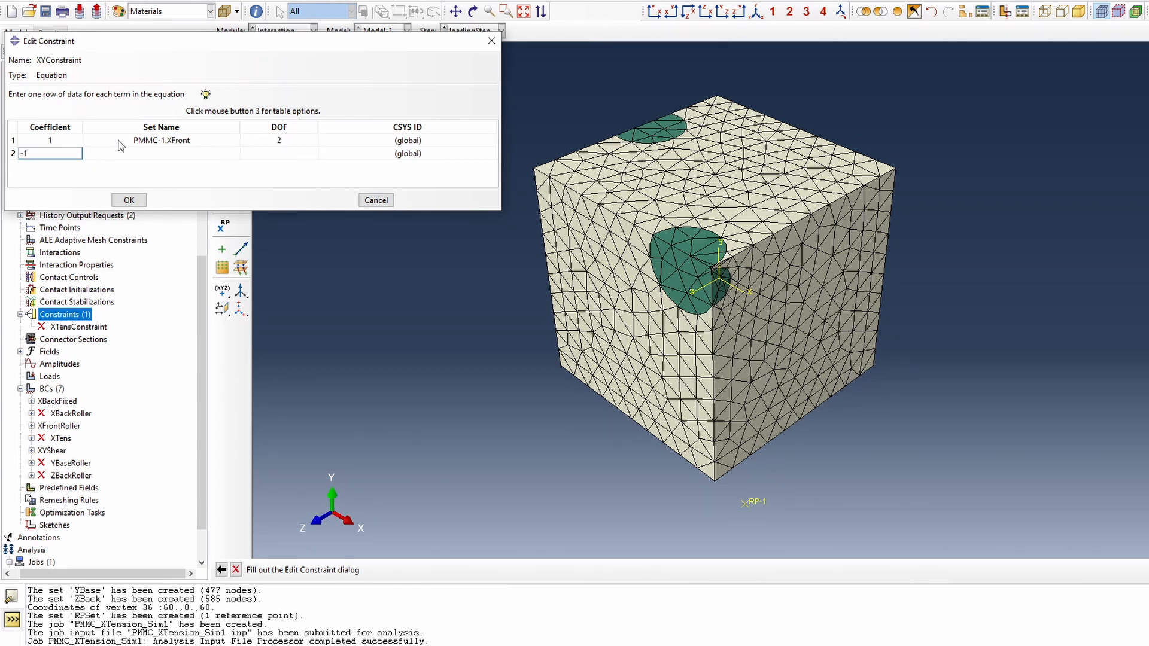
click(163, 153)
click(204, 155)
click(146, 163)
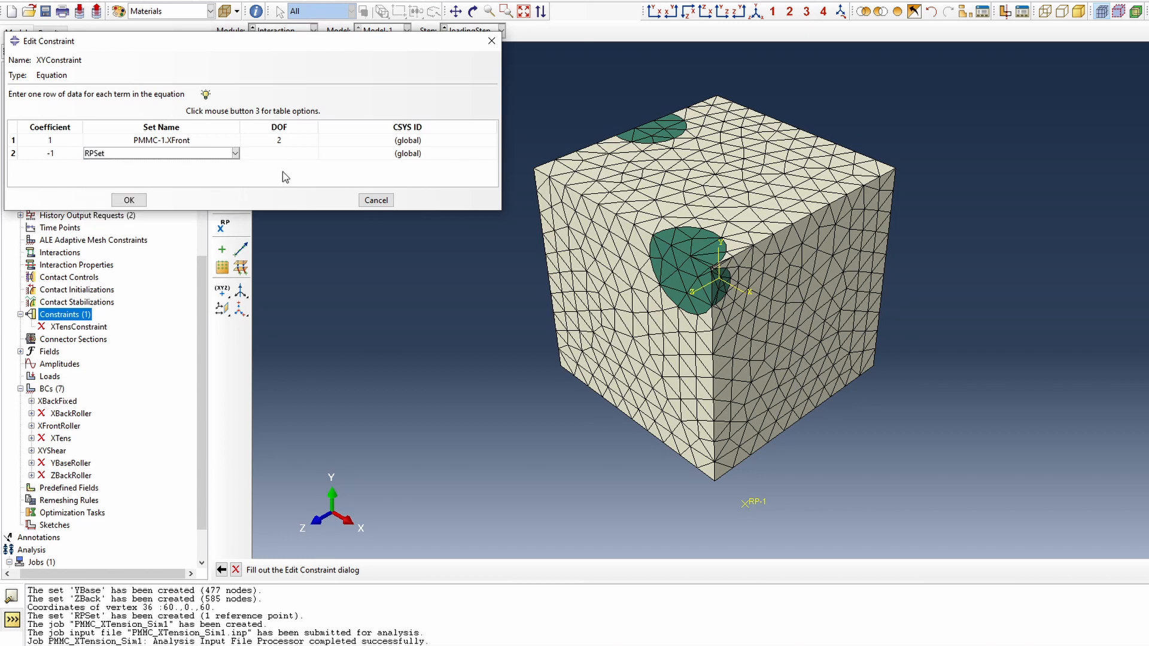
click(286, 155)
text(2)
click(144, 202)
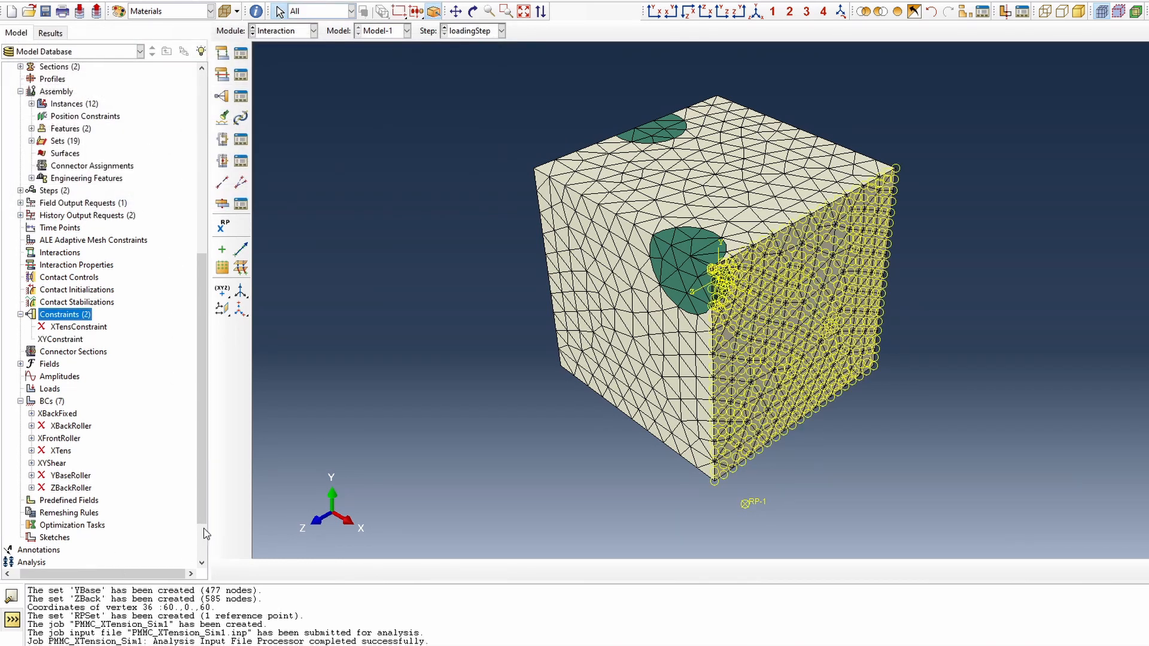
Create a job named PMMC_XYShear_Sim1 from Model-1 with the default job settings and submit it for analysis
scroll(130, 452, down, 3)
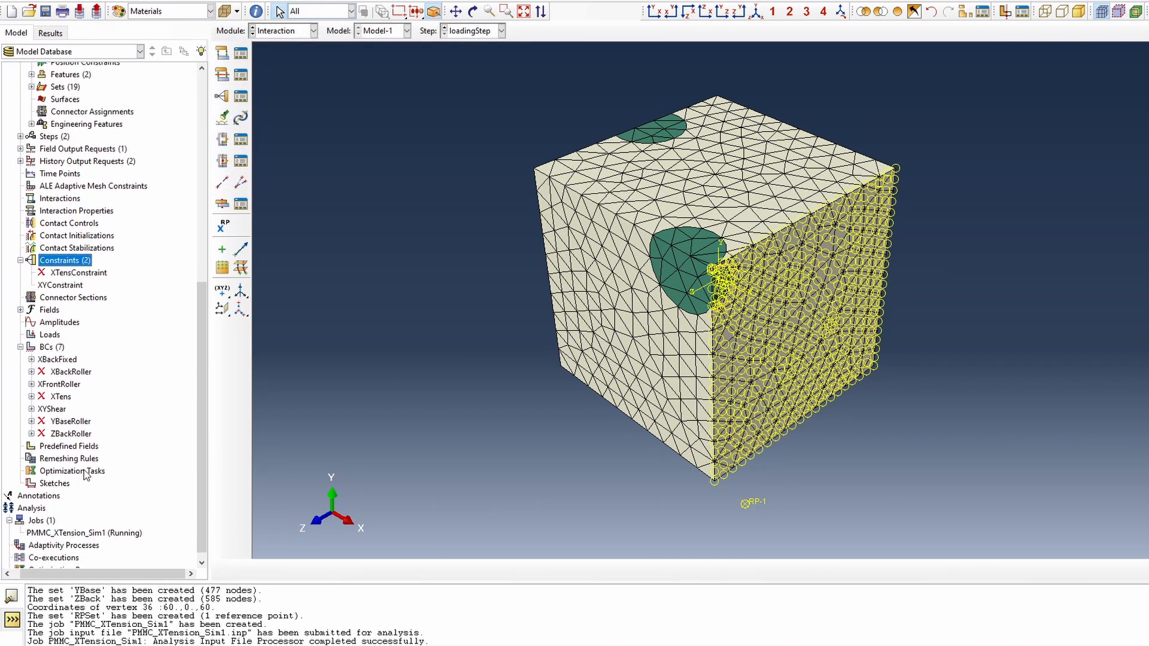
double_click(43, 513)
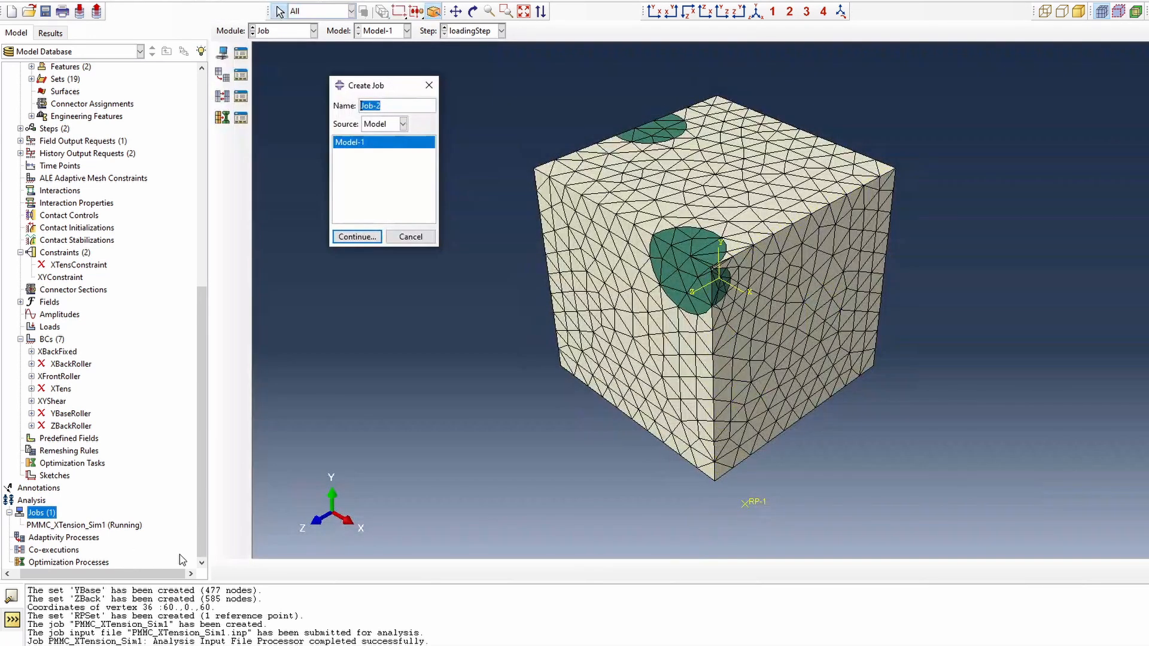
text(P)
text(MMC_XYShear_Sim1)
key(Return)
click(91, 449)
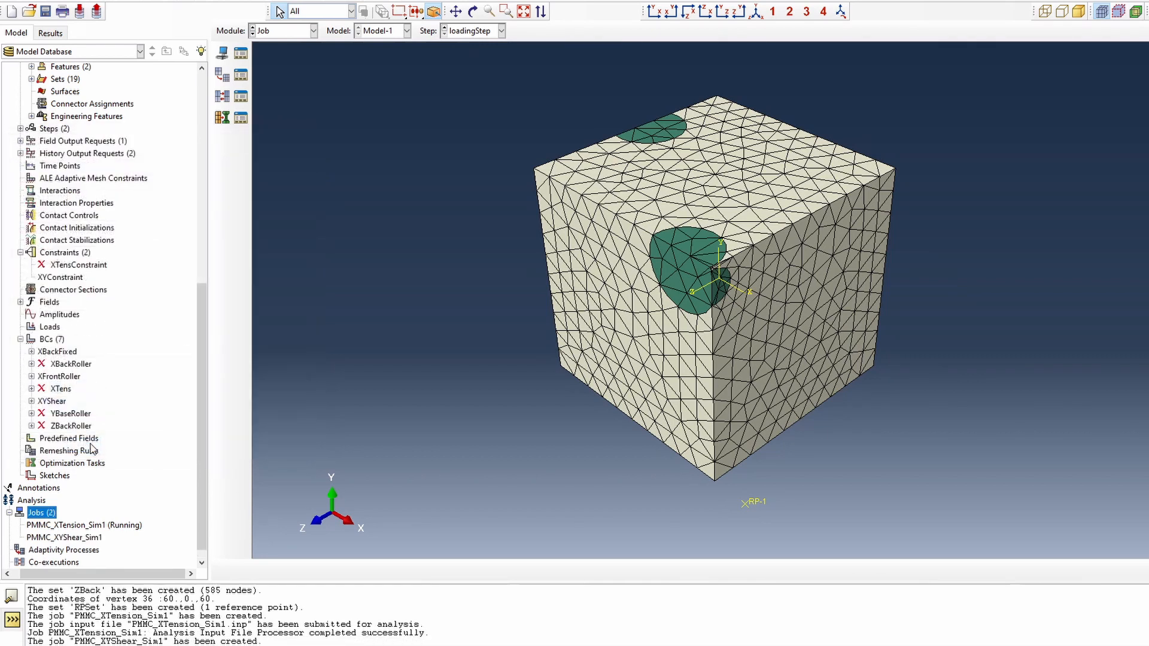
right_click(91, 538)
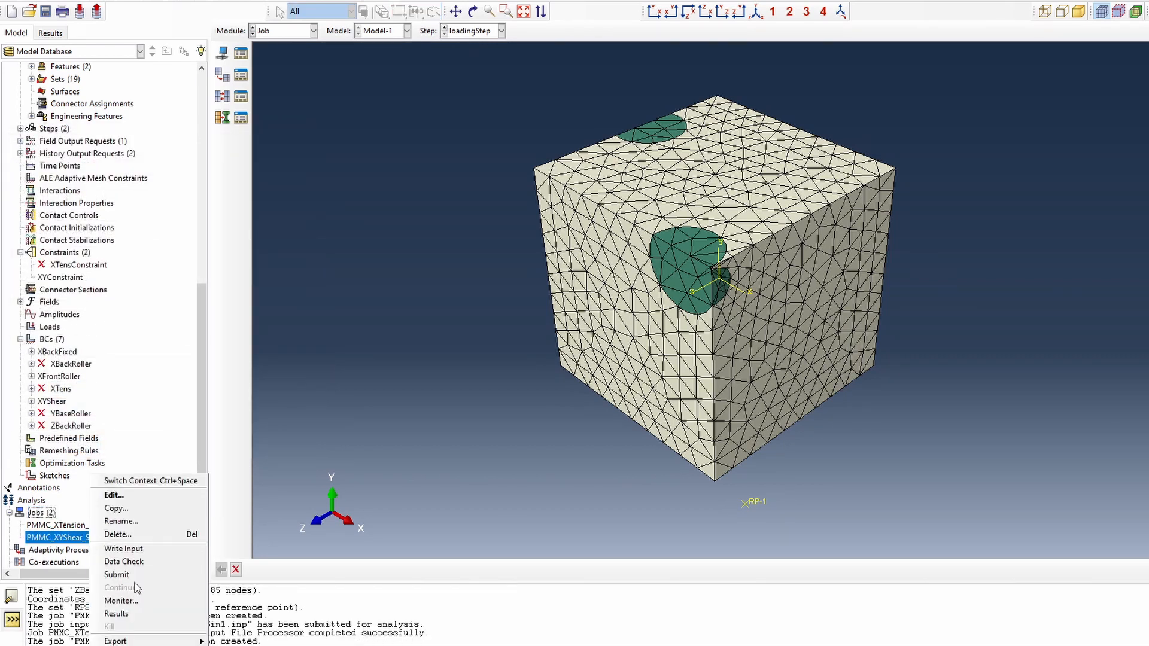
click(138, 575)
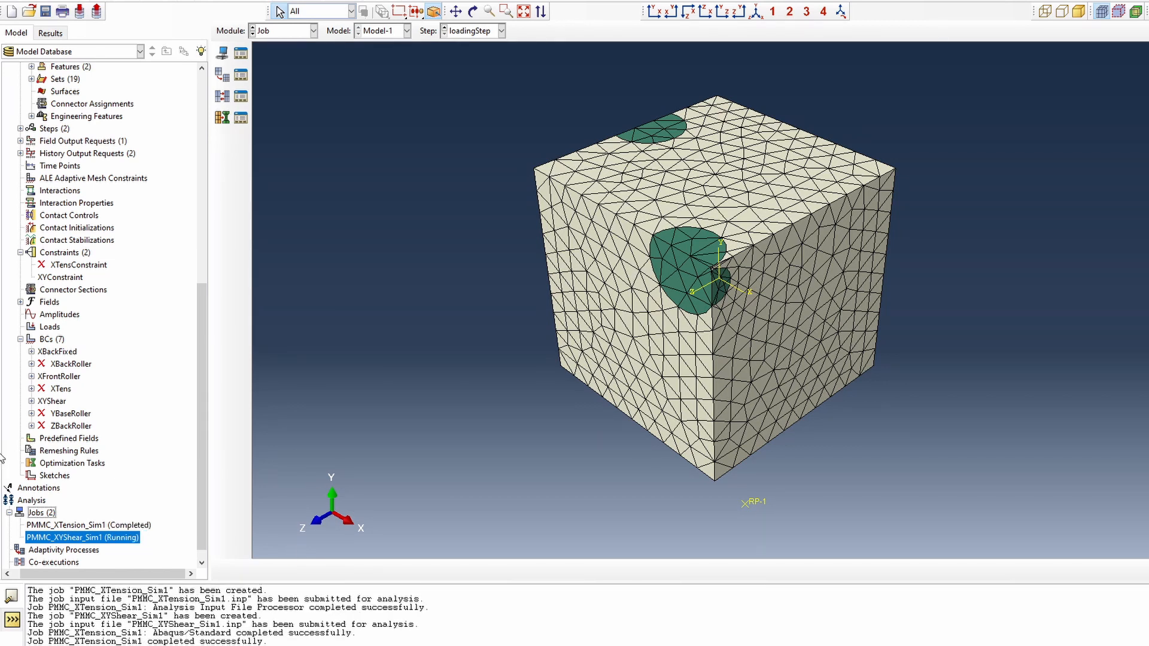
Open the results of the job PMMC_XTension_Sim1 and plot the Mises stress contours on the deformed shape
click(109, 527)
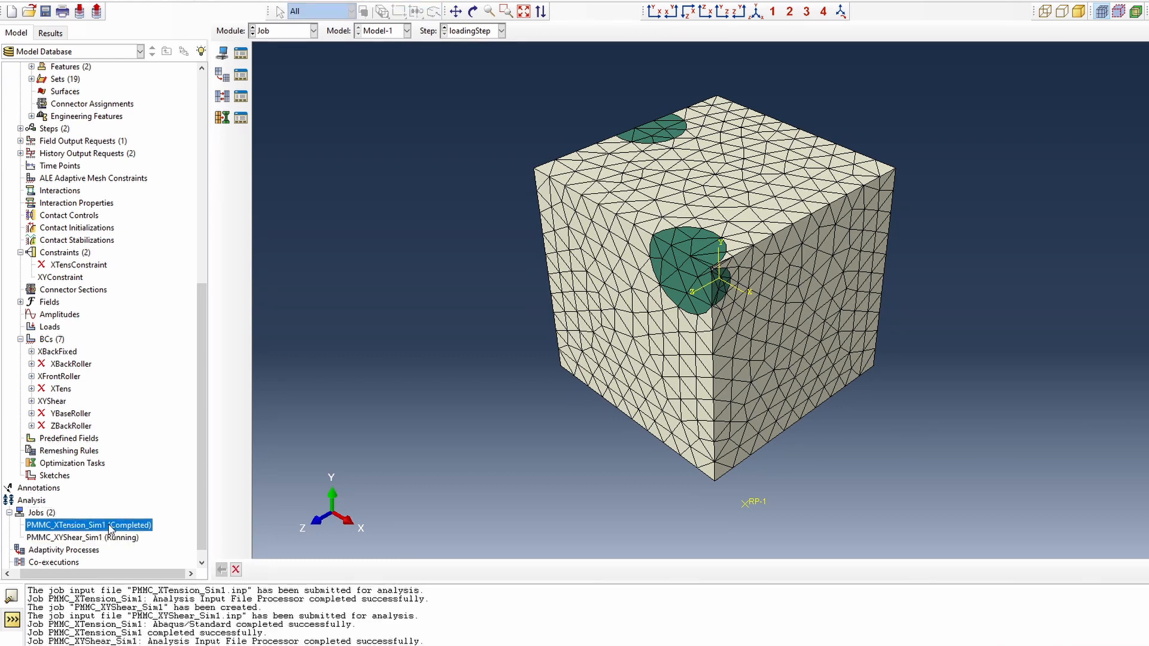
right_click(109, 526)
click(150, 614)
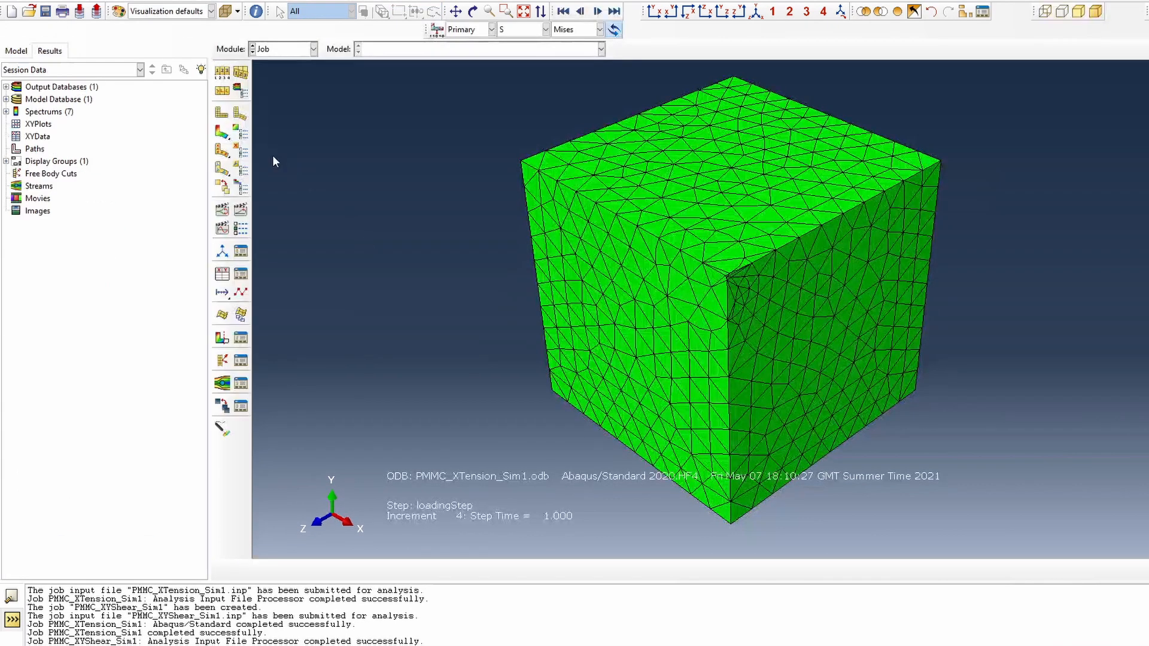
click(222, 131)
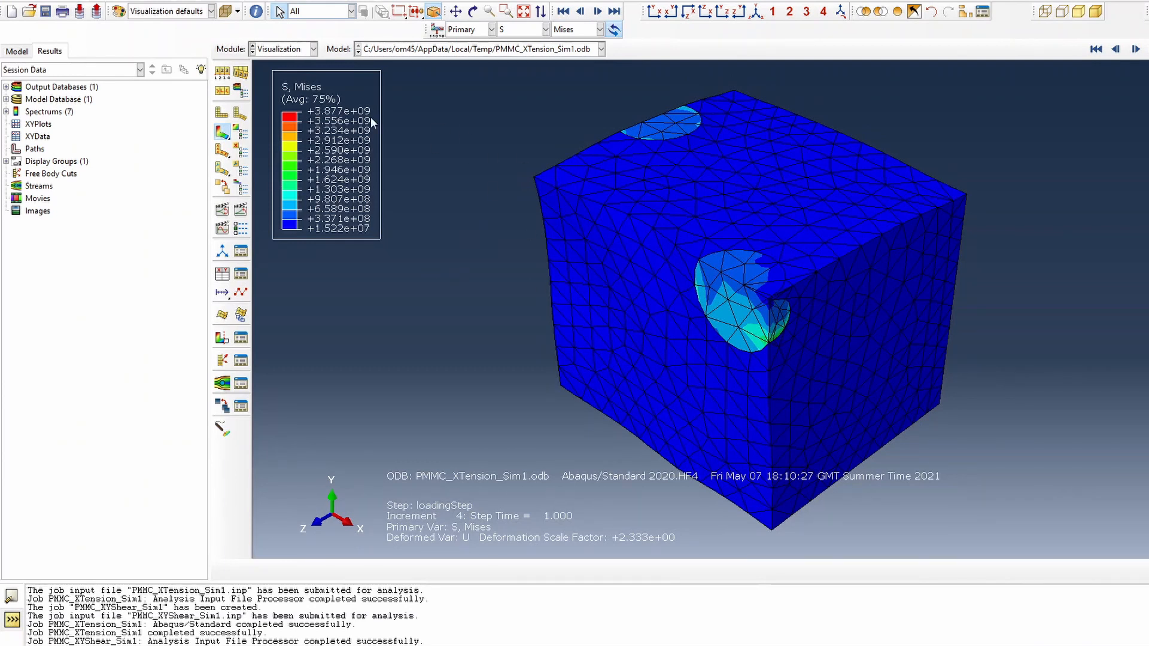
Apply a uniform deformation scale factor of 4 to the contour plot and increase it to 6
click(222, 73)
click(78, 185)
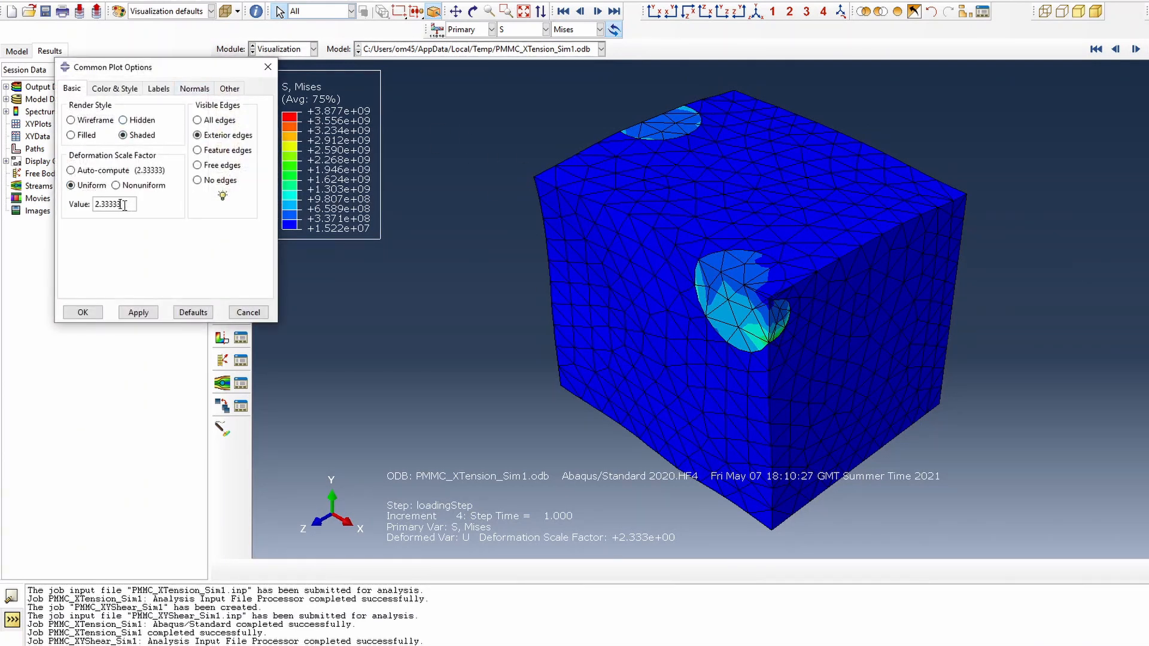
drag(124, 204, 87, 212)
text(4)
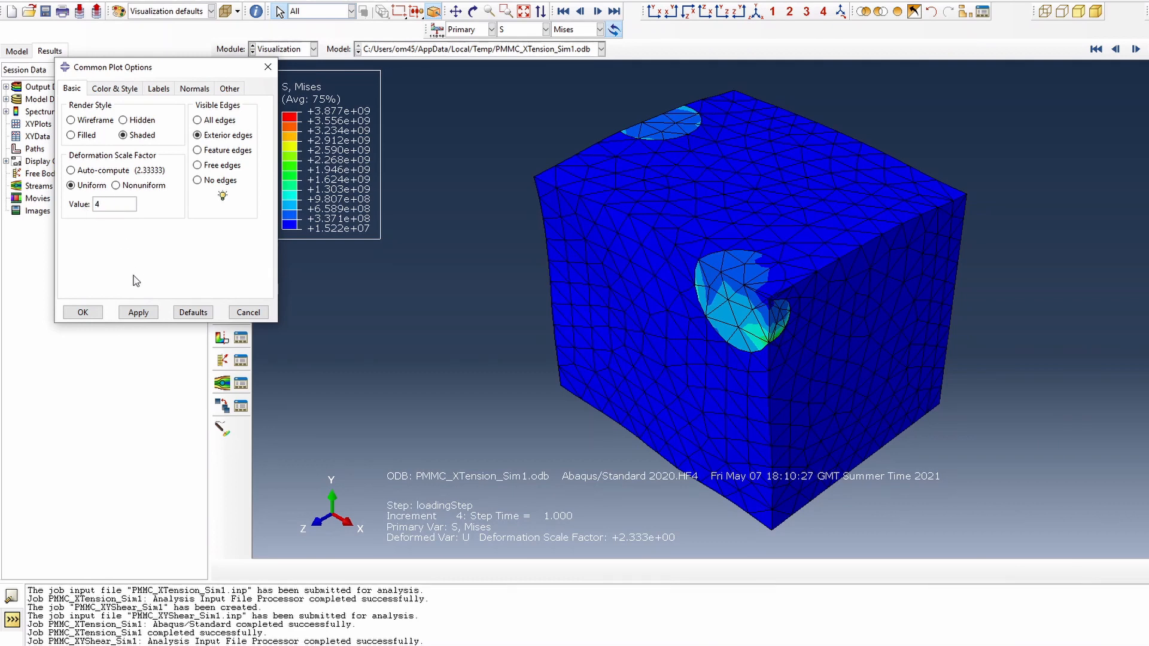
click(139, 312)
drag(127, 204, 91, 204)
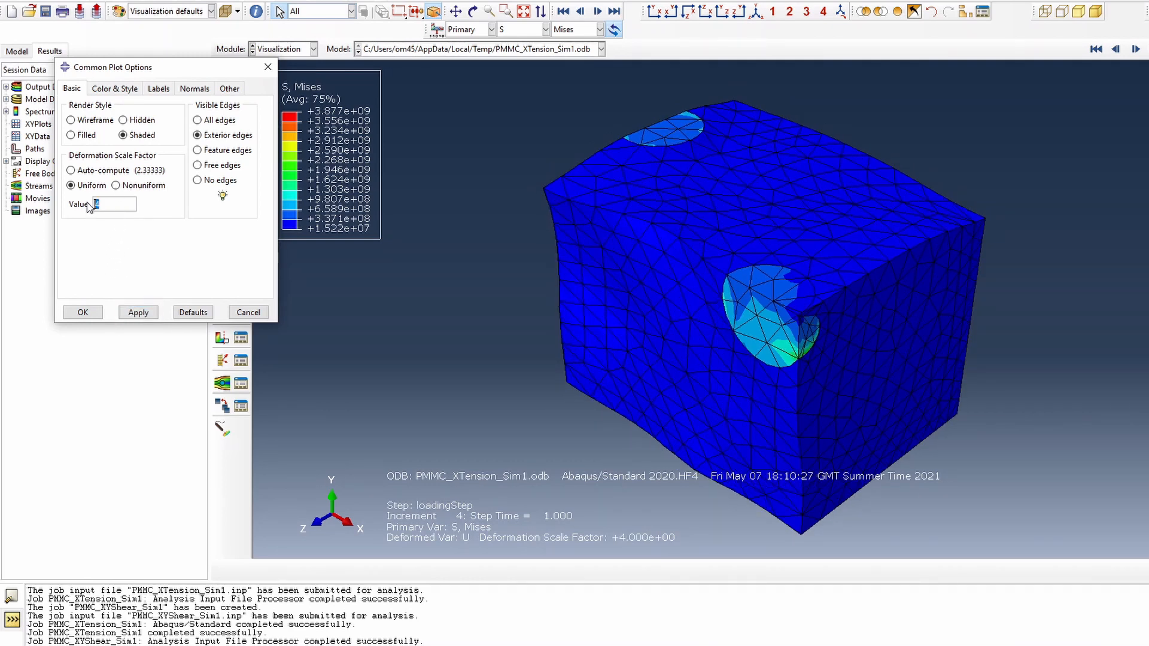
text(6)
click(147, 313)
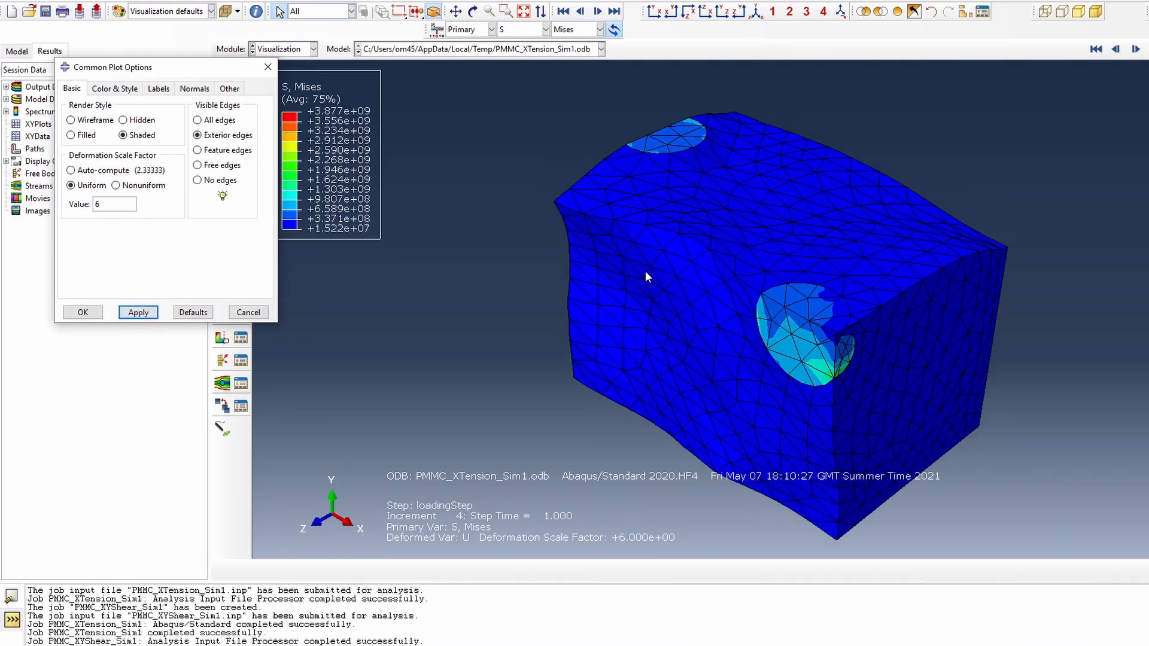
click(84, 313)
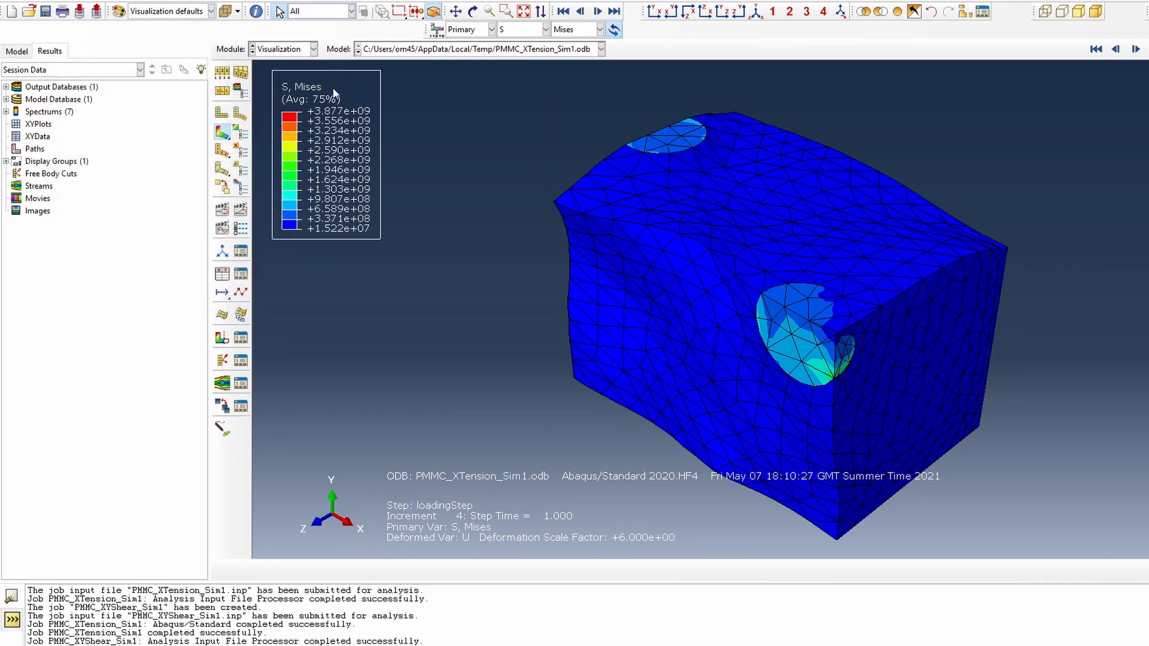
Accept the looping time-history animation options and start animating the Mises stress contours
click(240, 228)
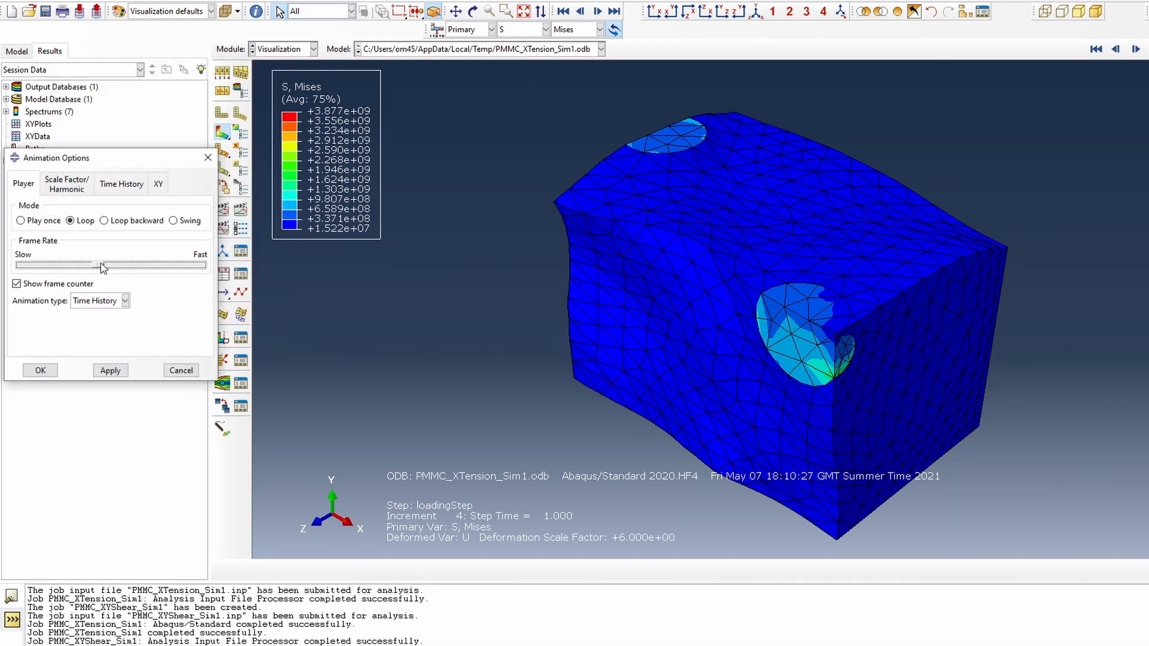
click(40, 371)
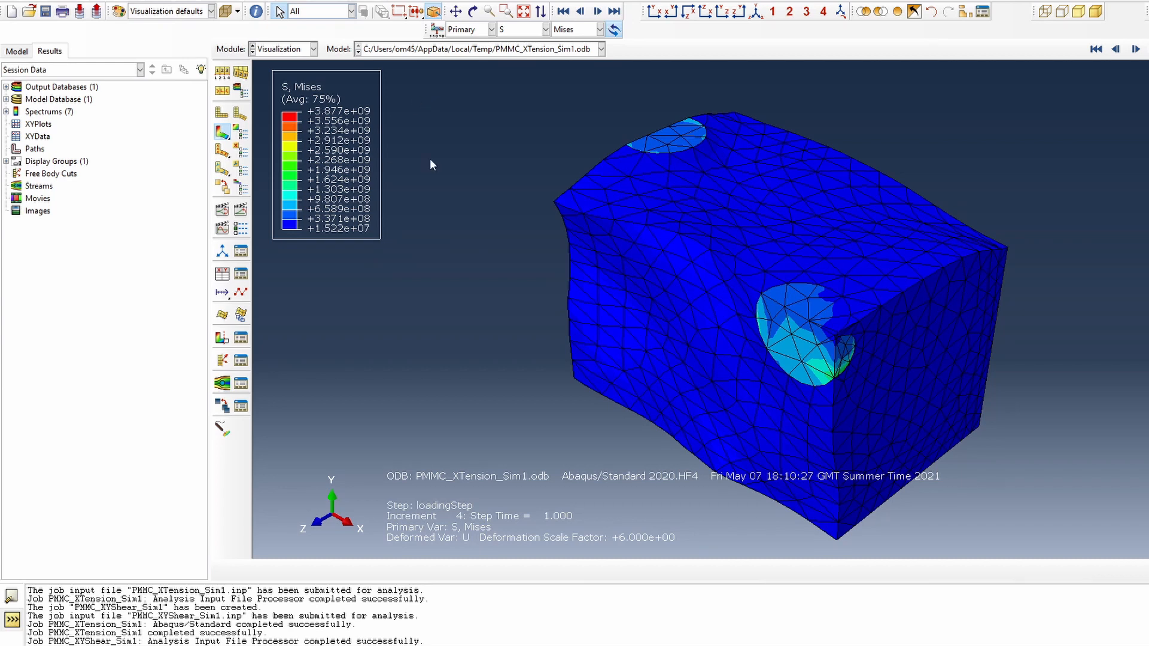
click(240, 210)
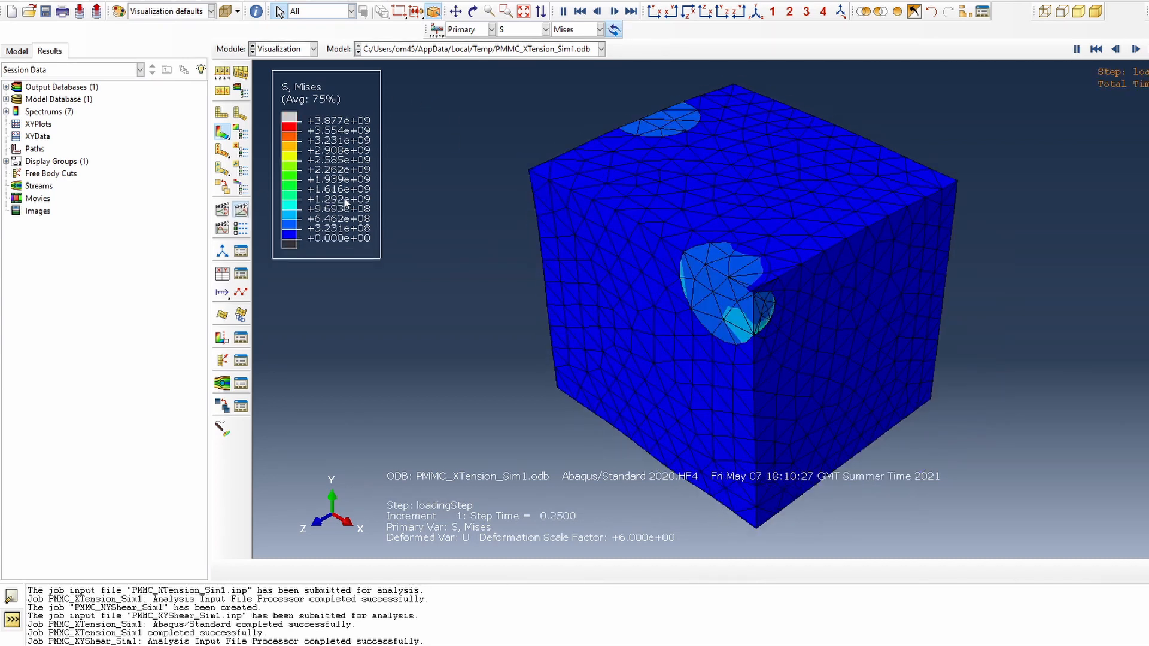
Turn off all viewport annotations and turn only the triad and the legend back on
click(90, 0)
click(136, 142)
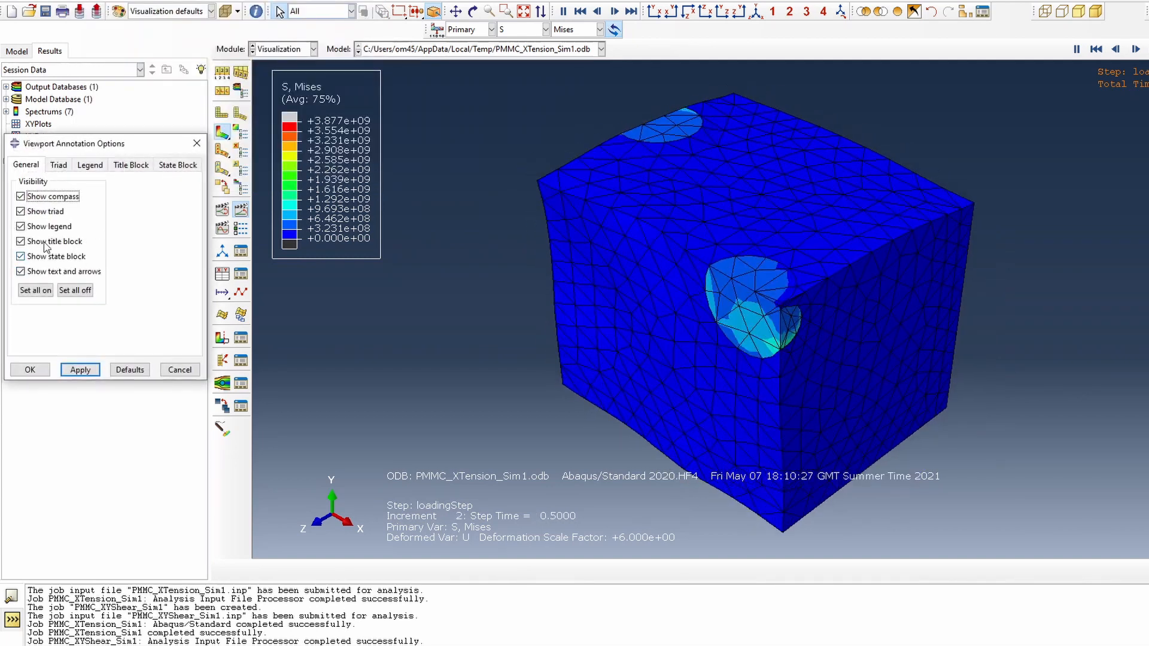
click(53, 198)
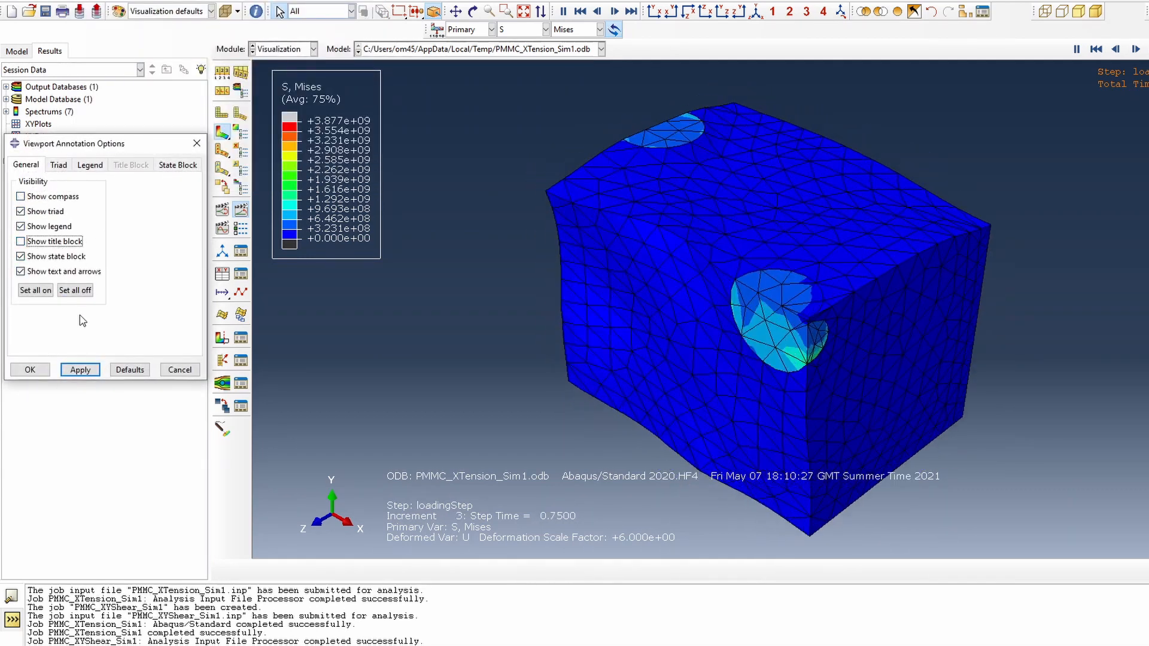
click(75, 290)
click(47, 212)
click(51, 227)
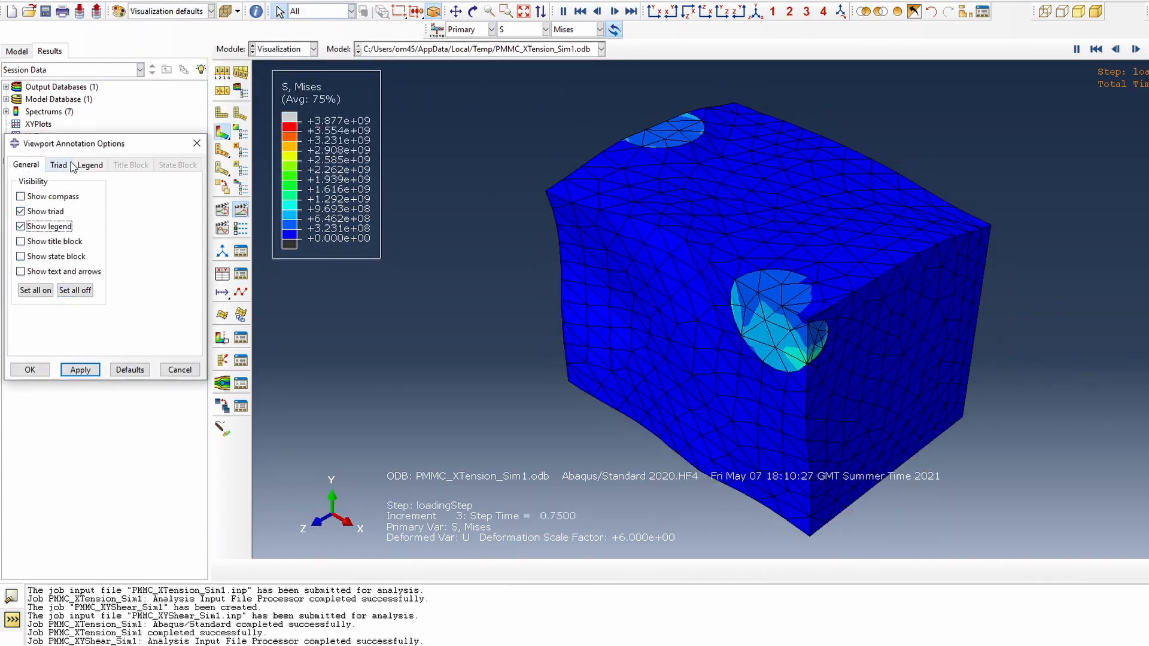
Set the legend font size to 20 points and hide the legend's bounding box
click(89, 164)
click(138, 242)
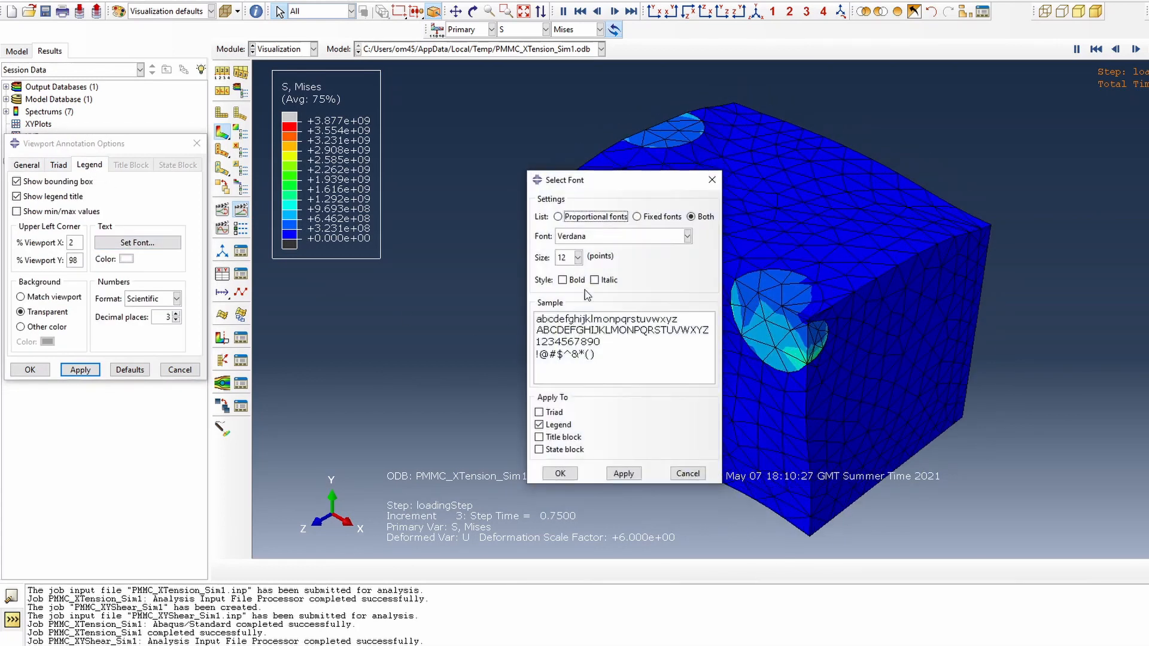
click(578, 258)
click(569, 339)
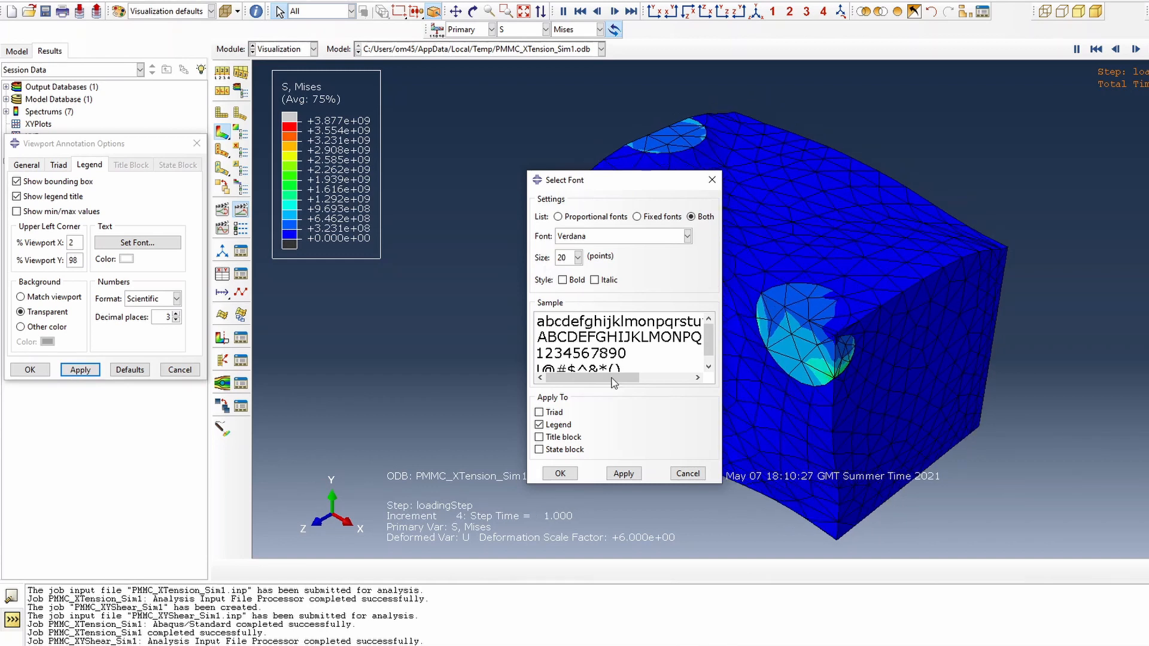
click(624, 473)
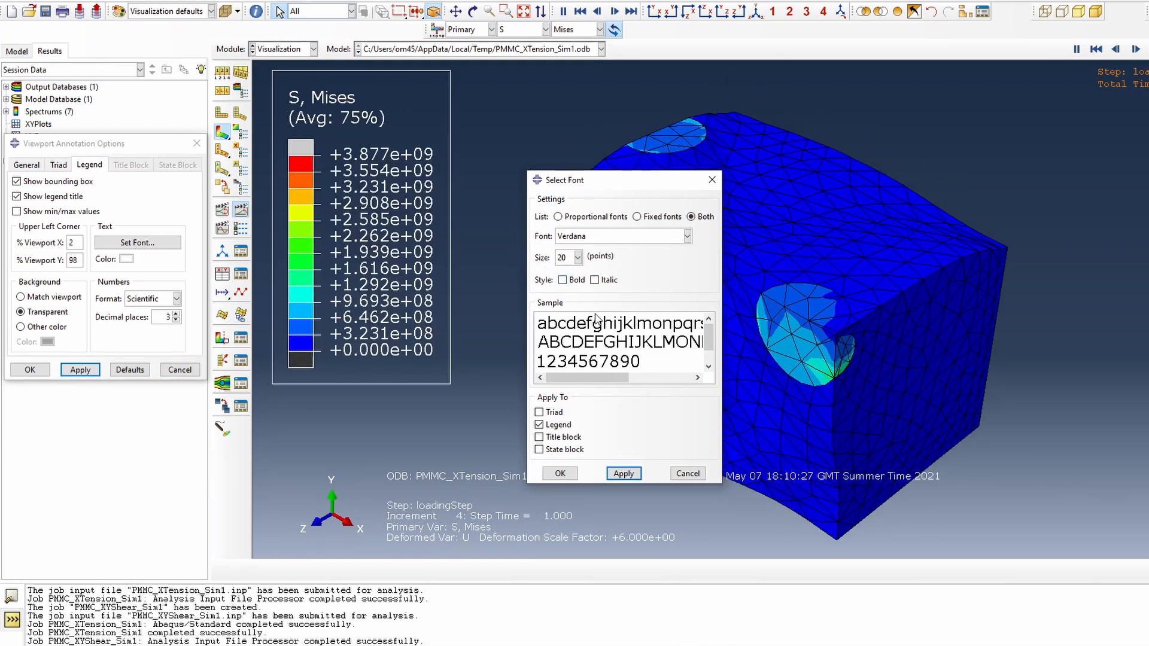
click(570, 474)
click(68, 182)
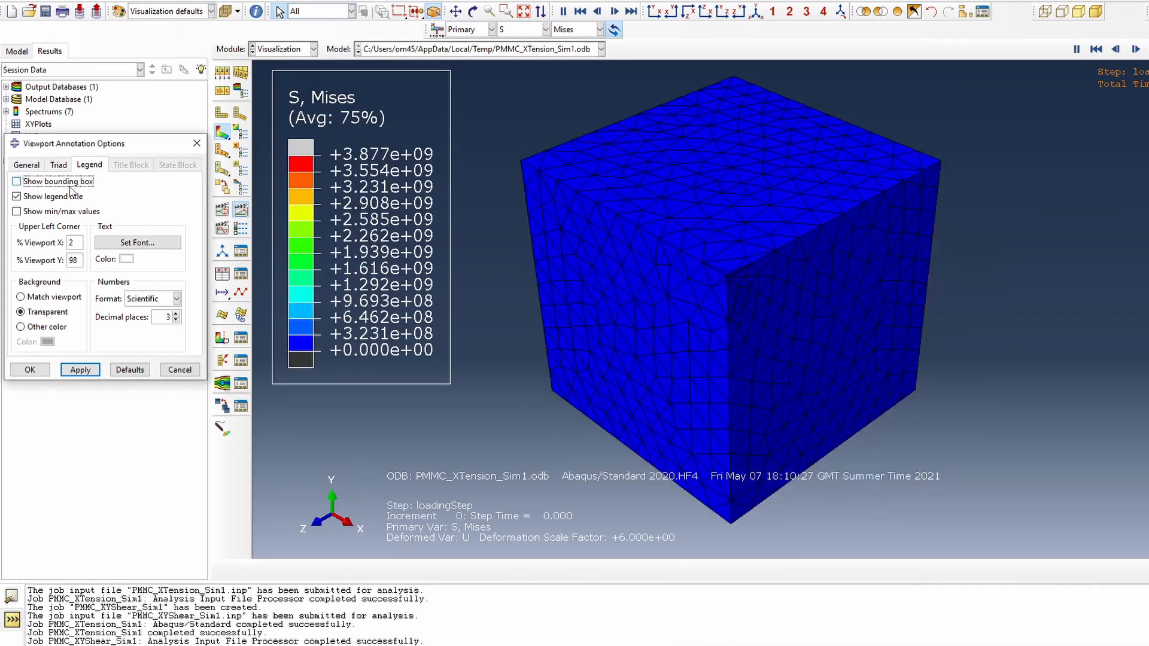
click(79, 370)
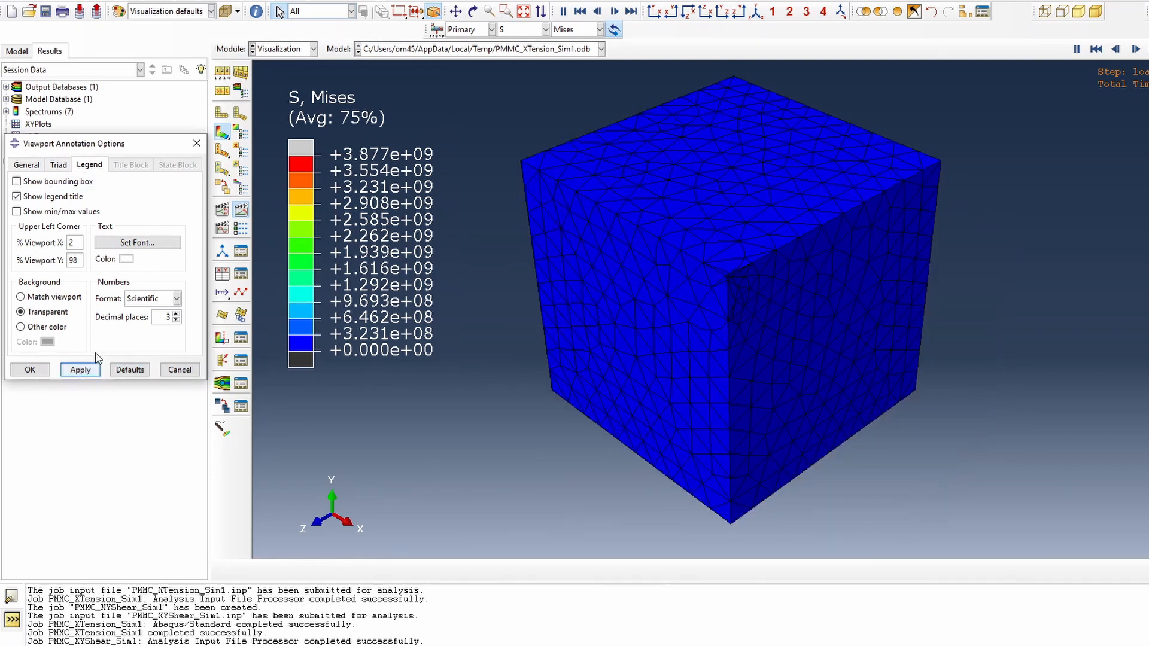
Set the triad label font size to 20 points and accept the viewport annotation options
click(58, 165)
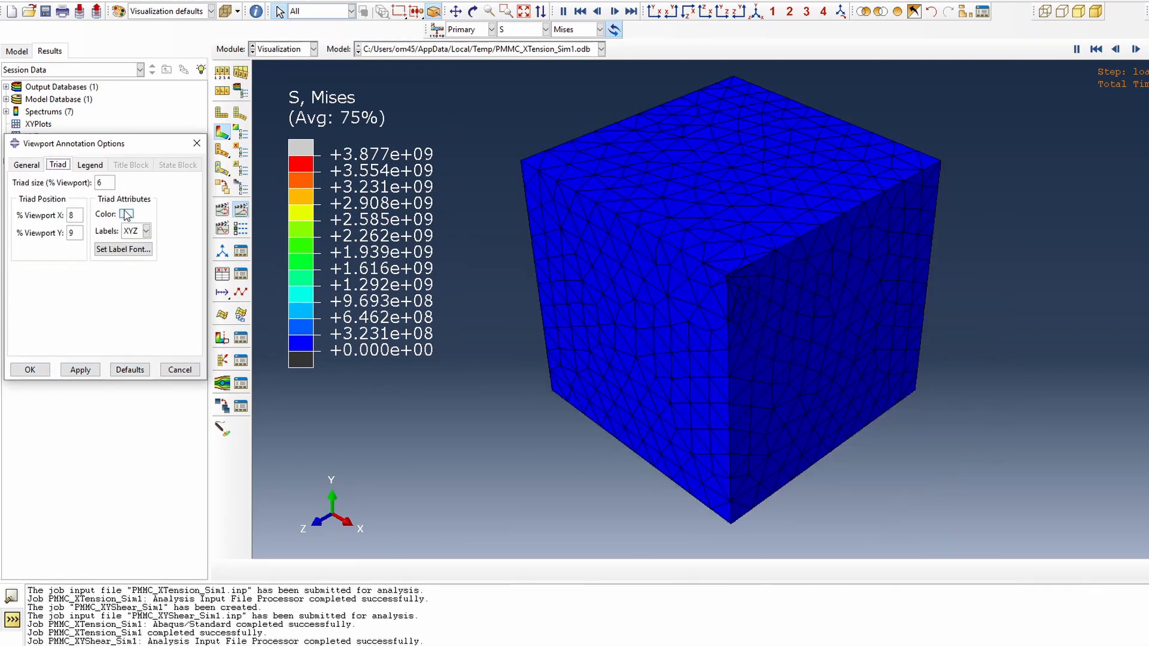
click(123, 249)
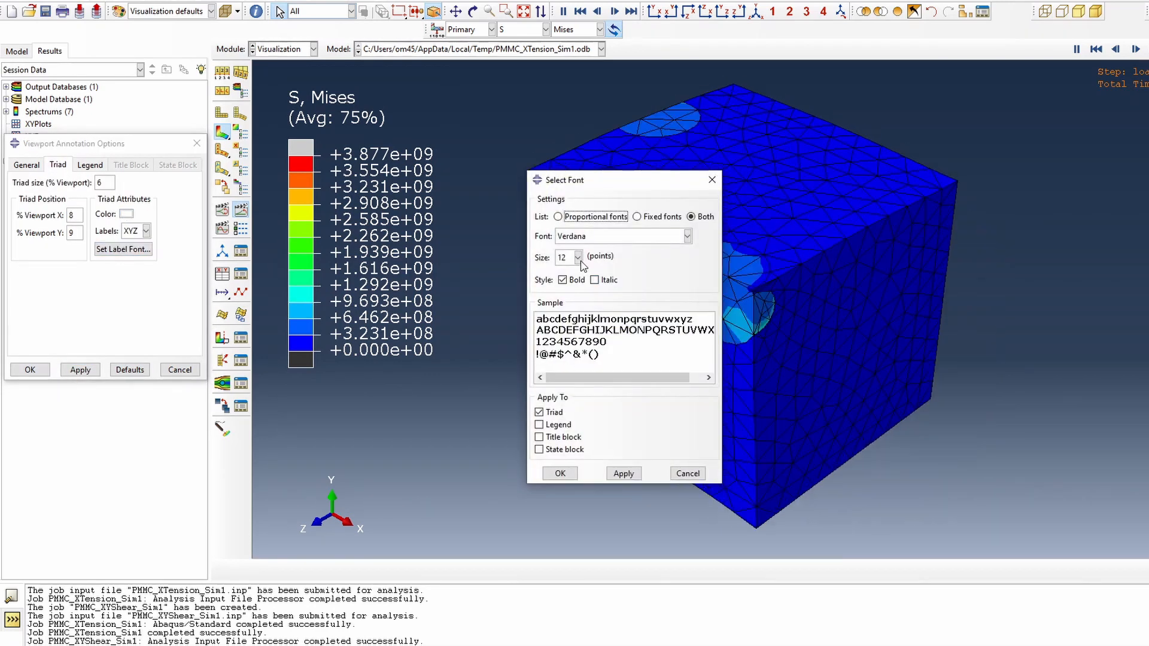
text(20)
click(560, 474)
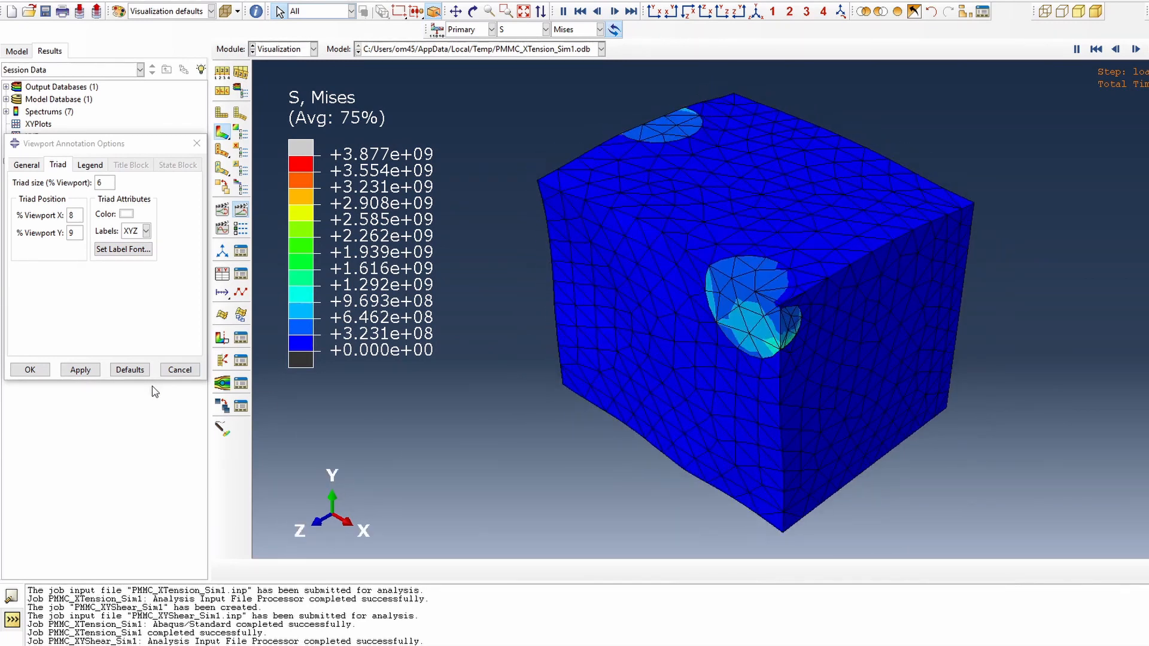
click(47, 370)
Accept the animation options and switch the contour variable to the plastic strain PE, Max. Principal
click(241, 228)
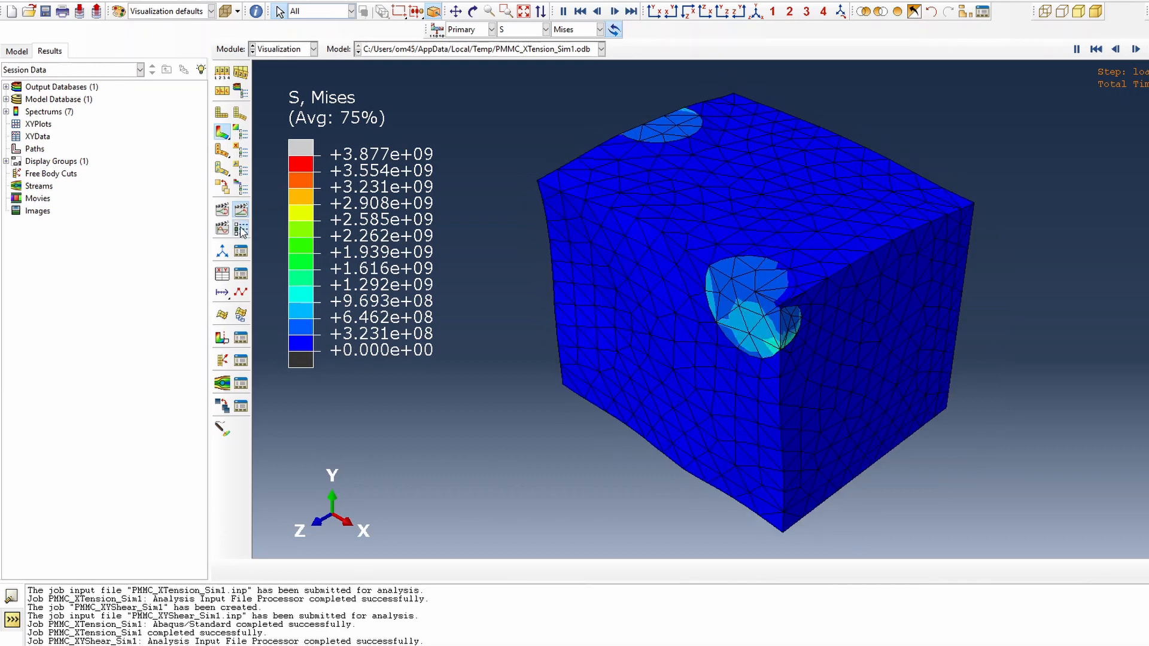
click(40, 370)
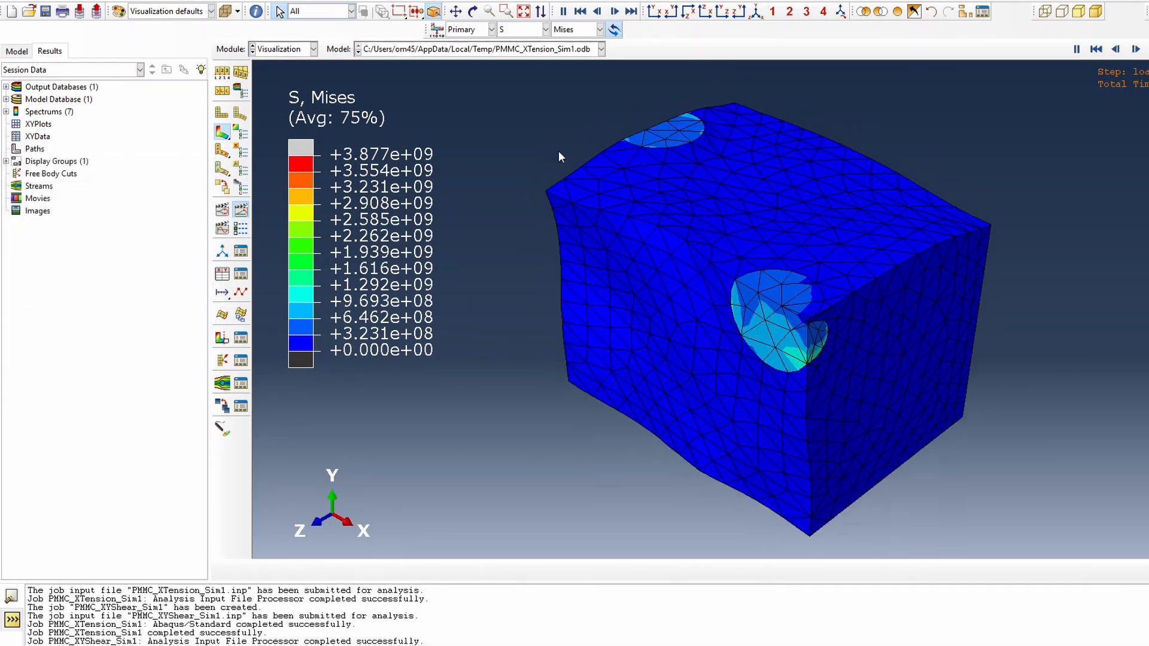
click(520, 30)
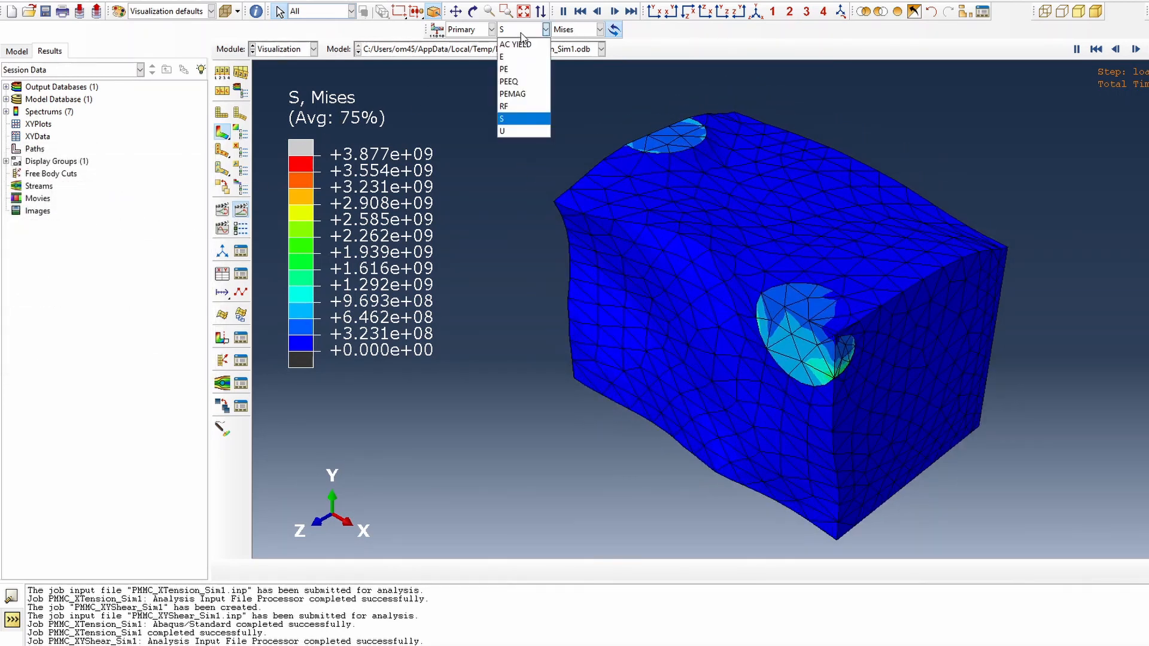
click(515, 69)
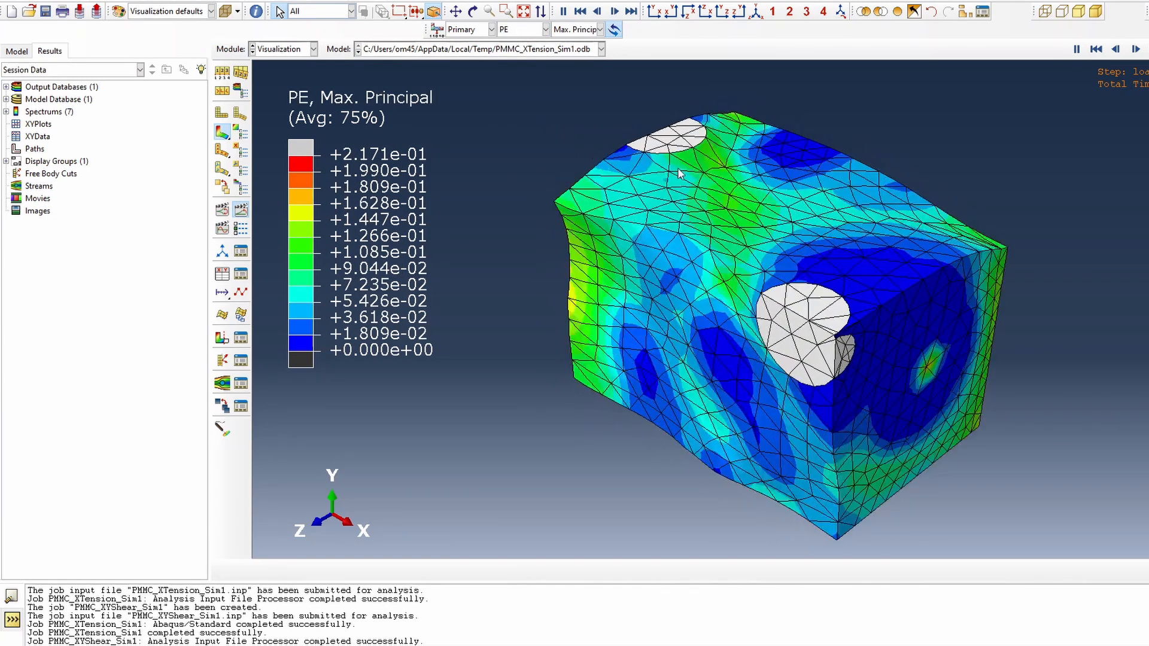
Stop the animation, advance to the last increment and rotate the cube to examine its plastic strain distribution
click(239, 219)
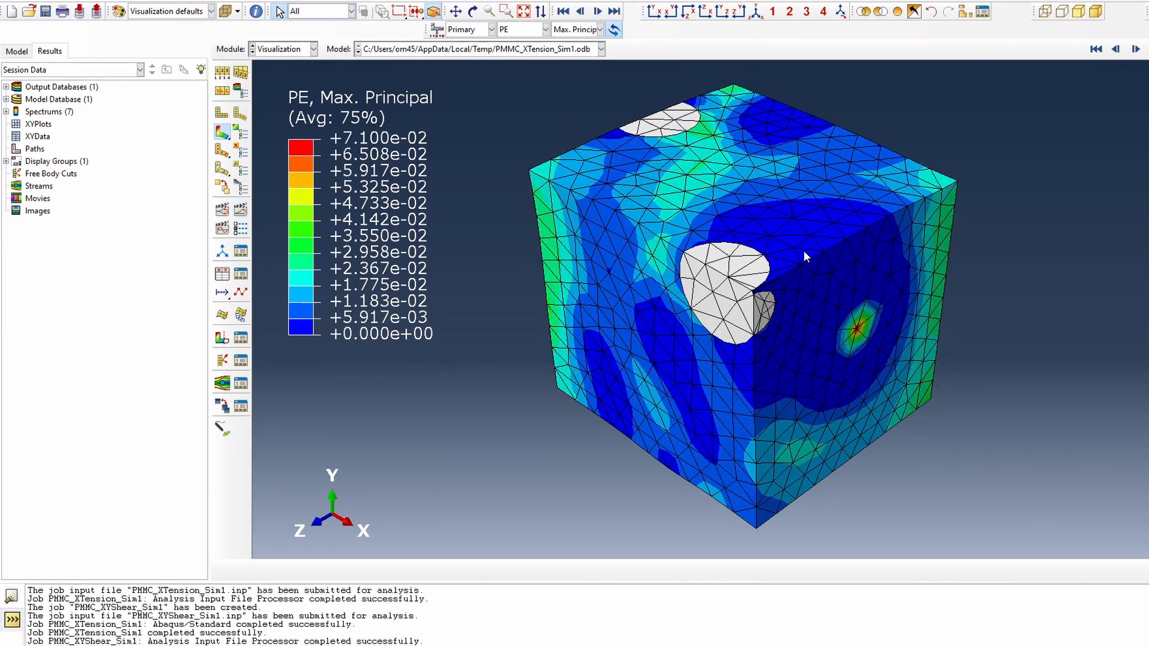
click(1136, 50)
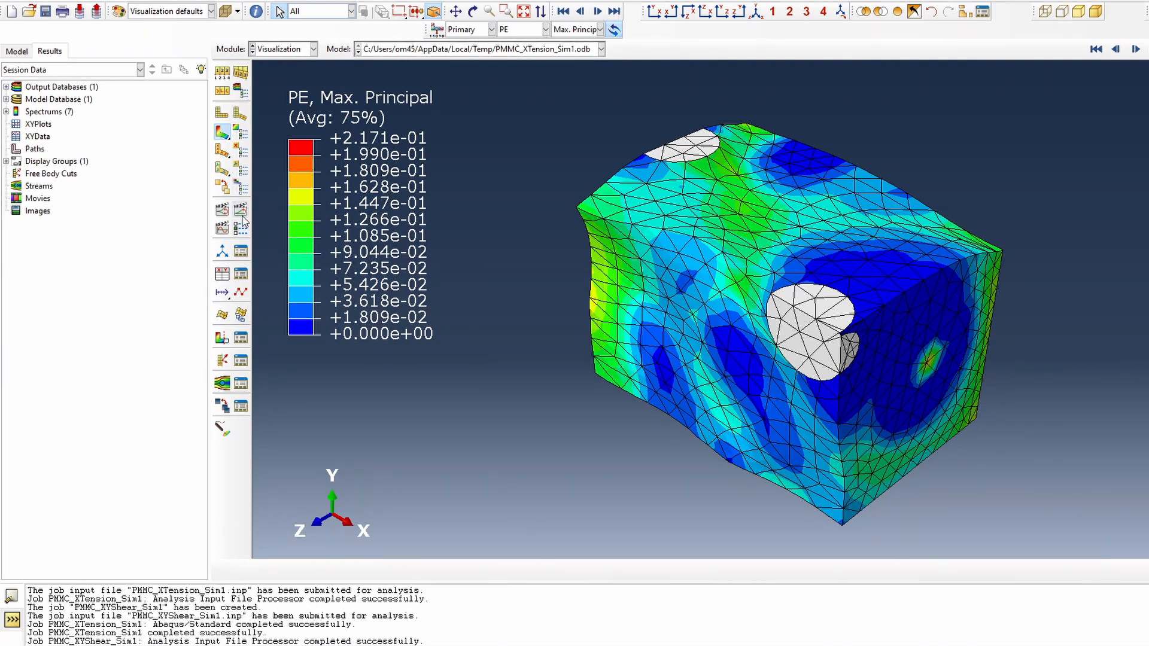
click(473, 11)
drag(958, 251, 777, 400)
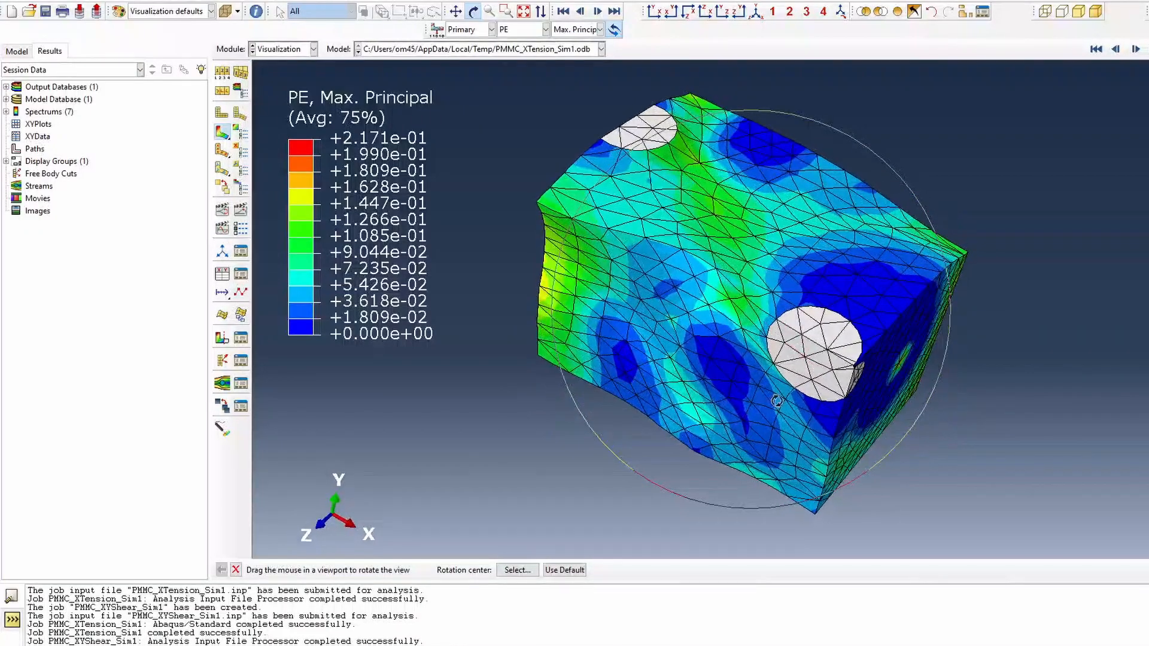
drag(716, 350, 876, 300)
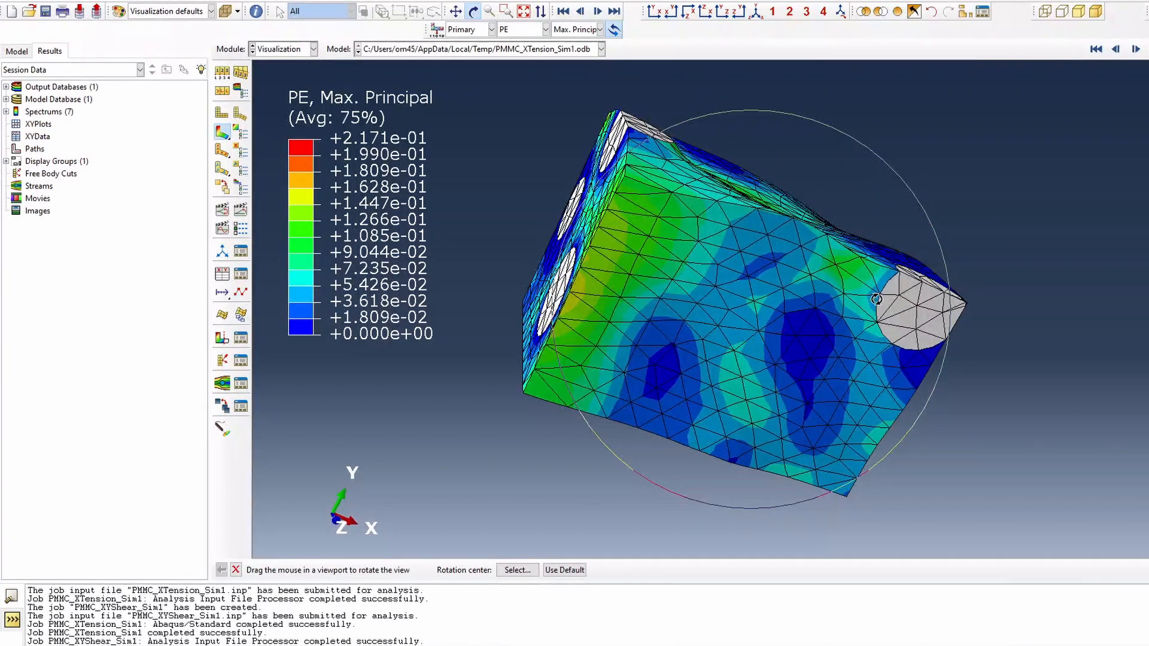
drag(733, 294, 781, 290)
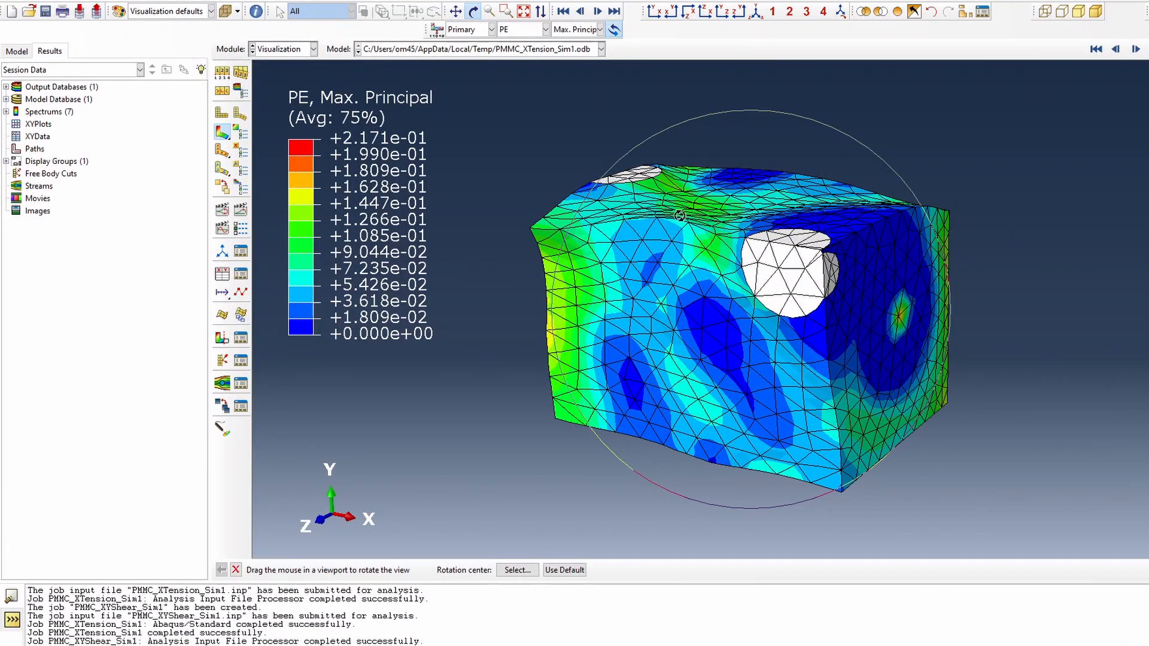
Section the cube with the X-, Y- and Z-plane view cuts in turn and slide the Z-plane cut through it to inspect internal strains
click(222, 339)
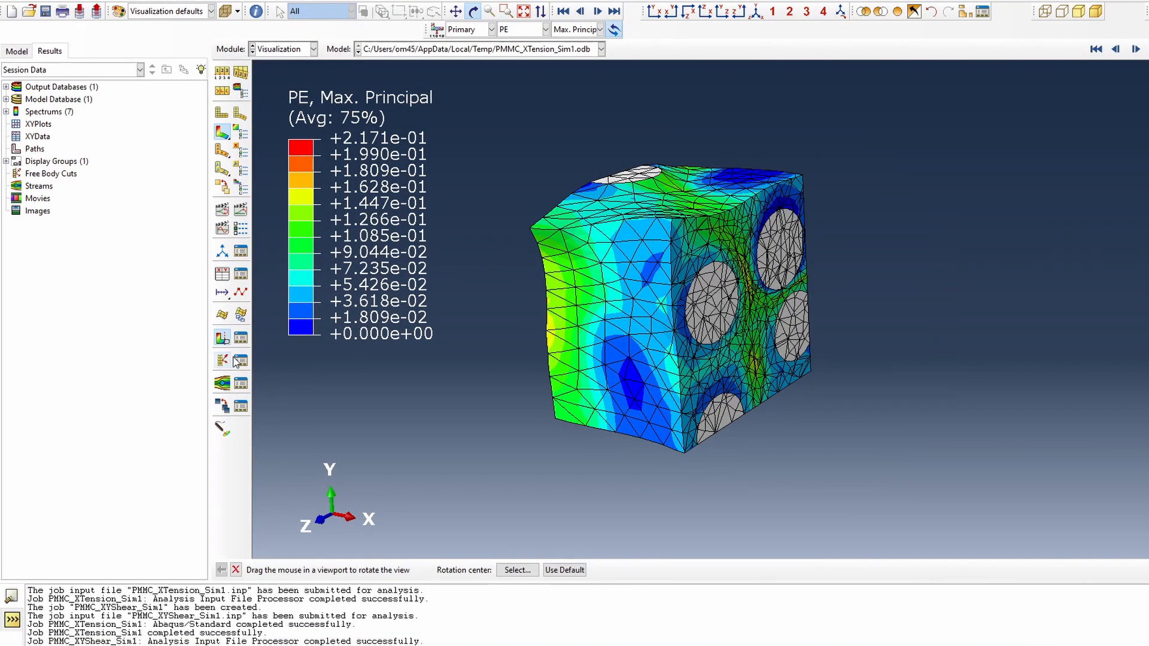
click(243, 341)
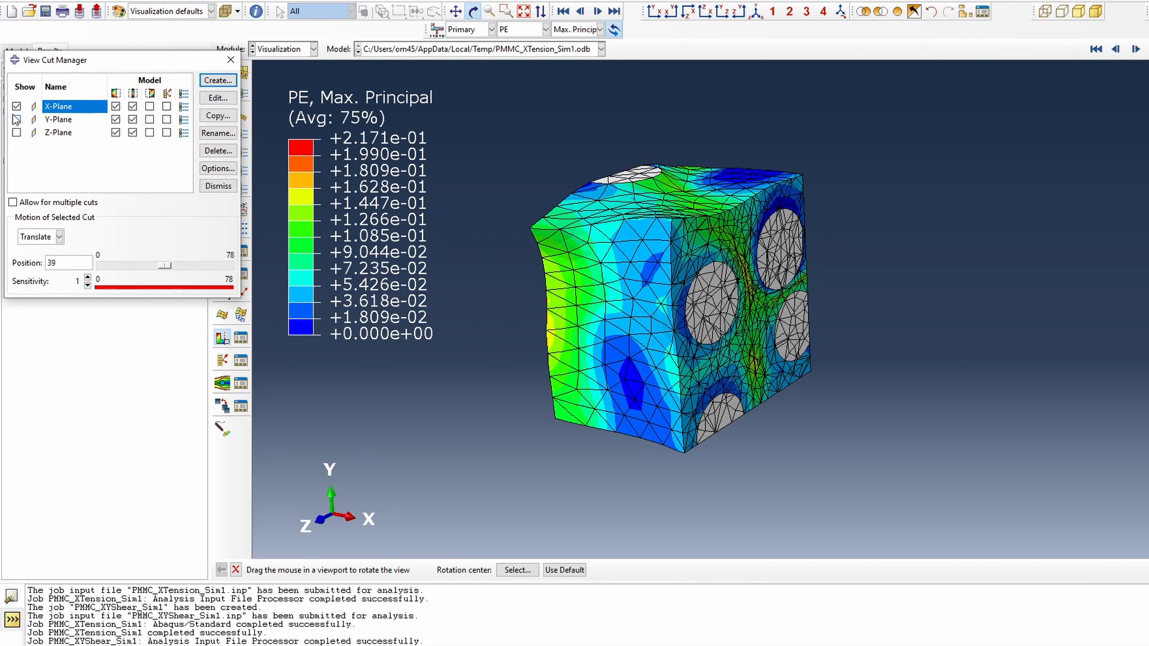
click(16, 119)
click(17, 133)
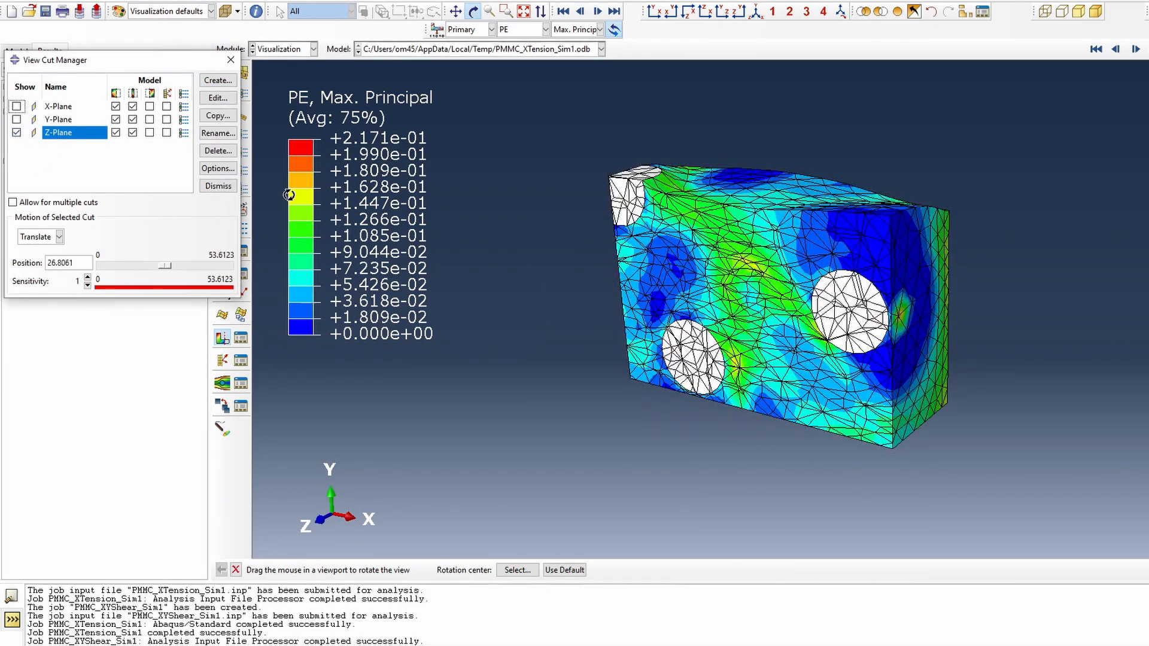
drag(168, 273, 210, 302)
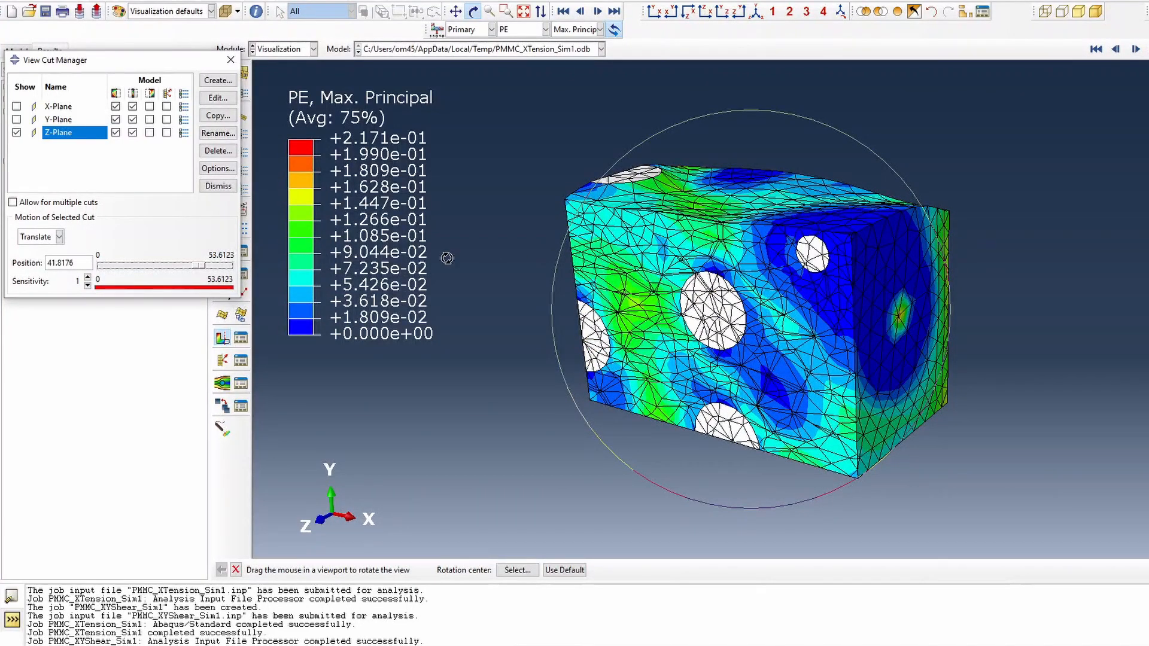
drag(201, 271, 105, 281)
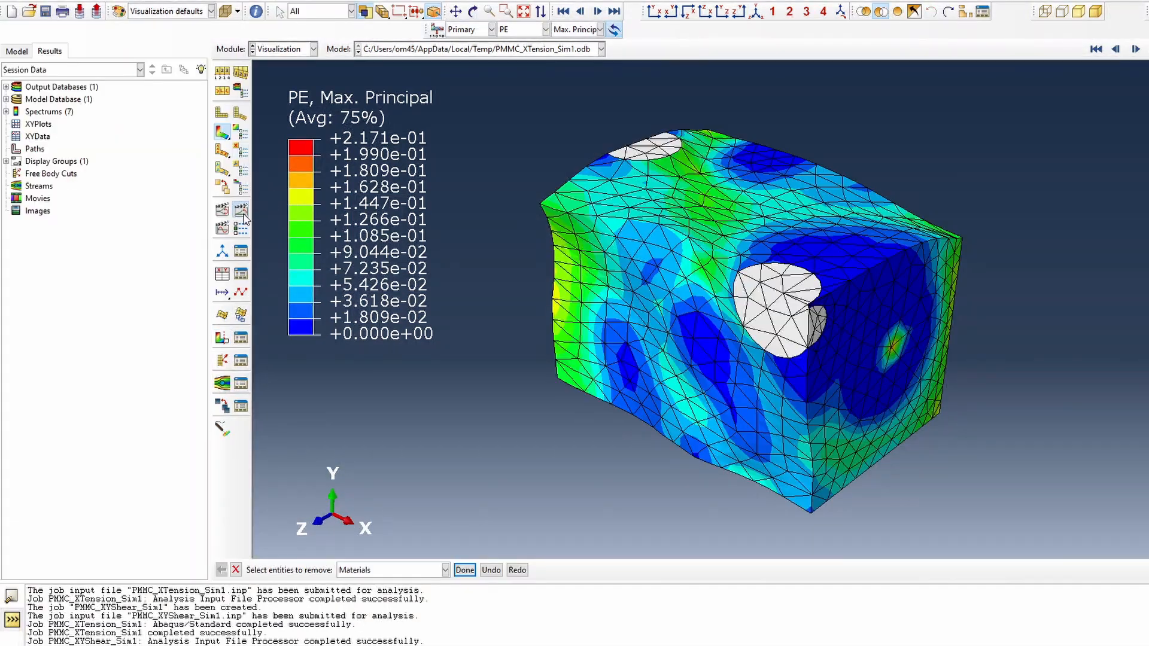
Plot the strain contours on both the undeformed and deformed shapes and animate the time history
click(242, 211)
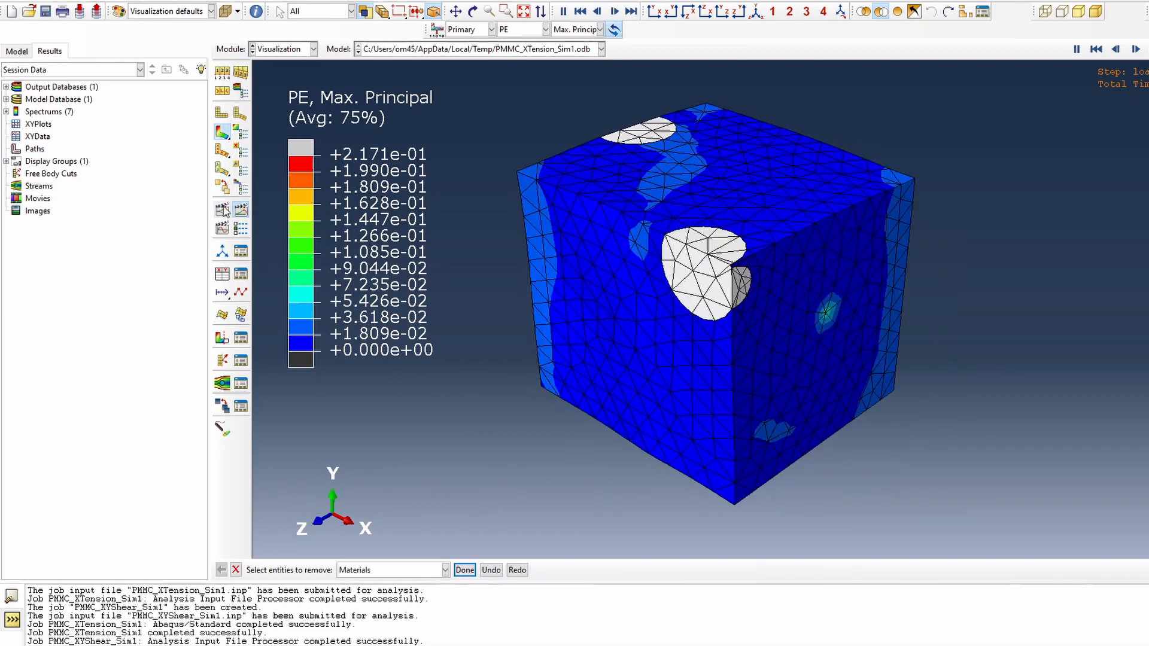
drag(222, 132, 274, 134)
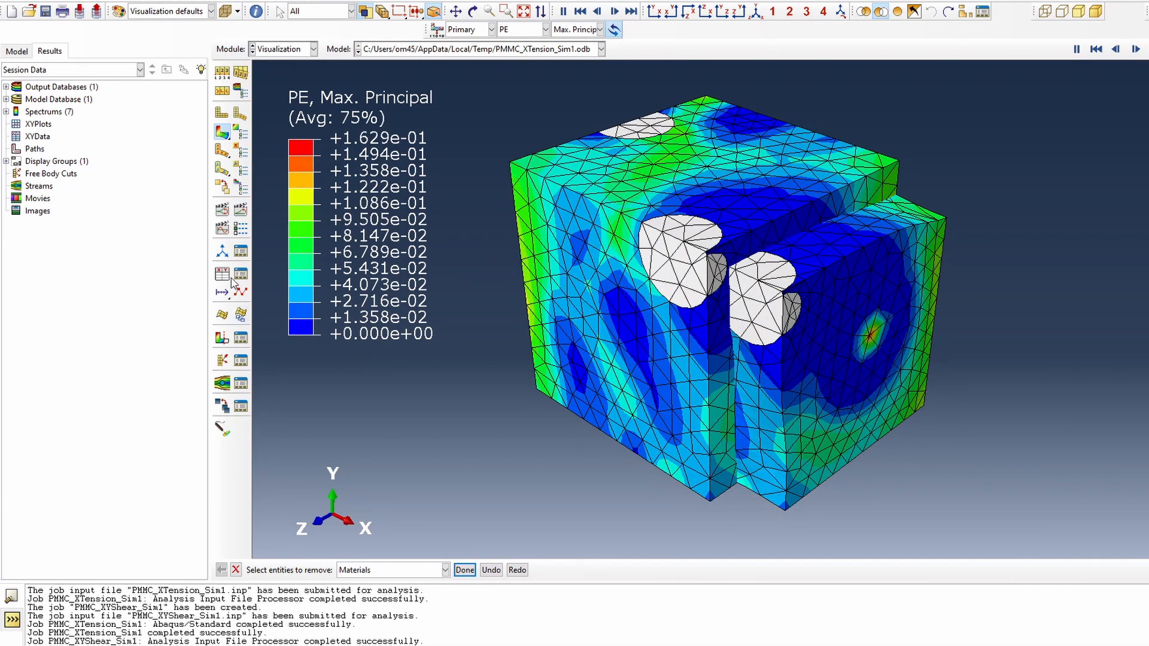
click(242, 209)
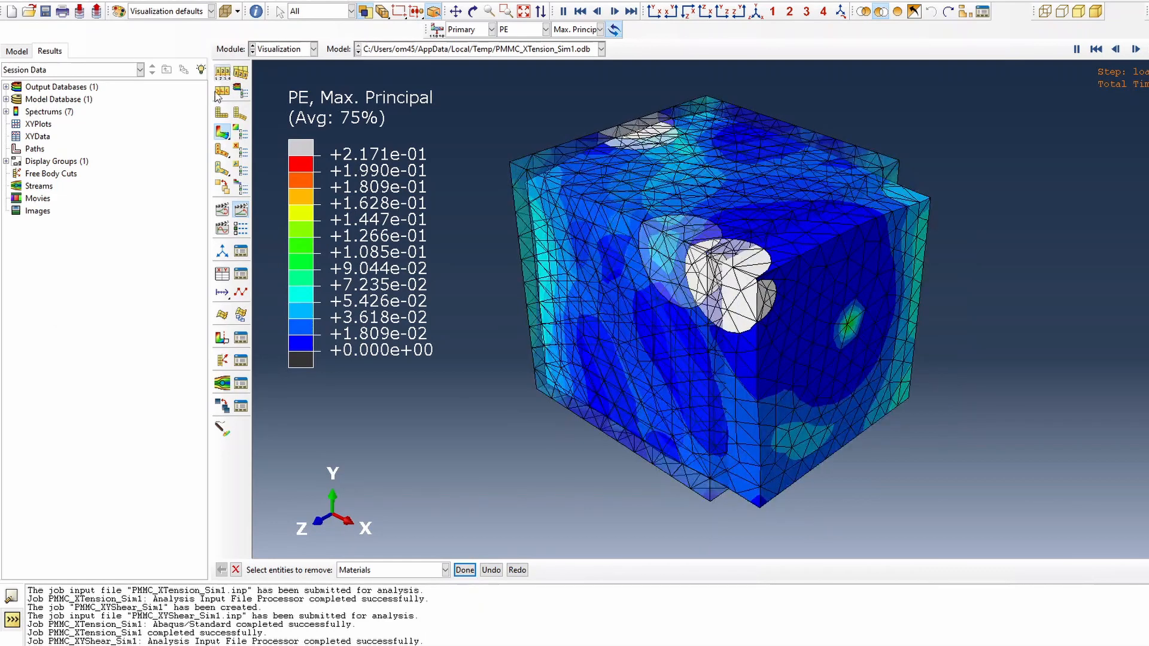
Set the uniform deformation scale factor to 8 in the common plot options
click(240, 91)
drag(123, 207, 58, 208)
text(3)
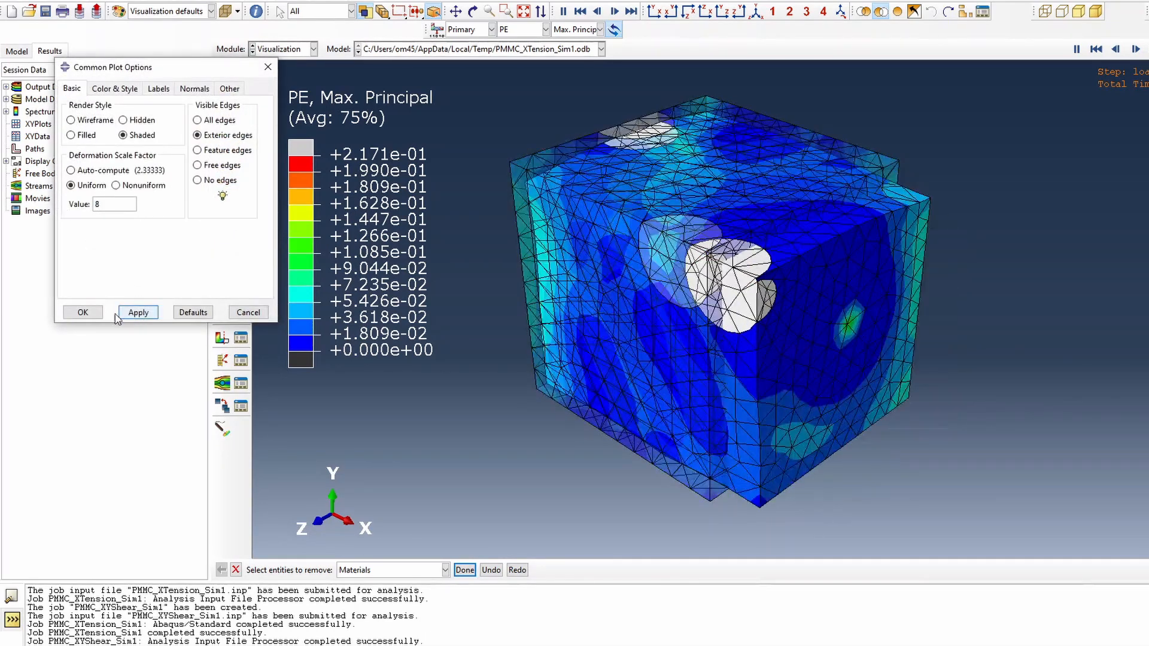
click(96, 314)
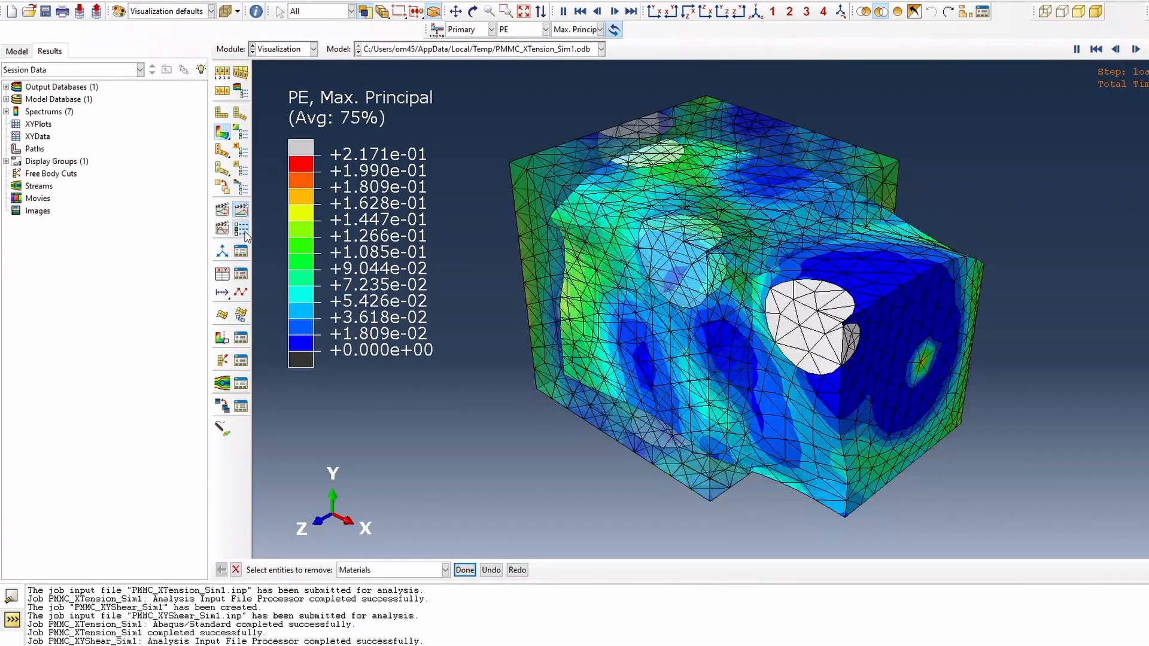
Set a slow frame rate for the looping time-history animation and accept the options
click(240, 228)
click(71, 267)
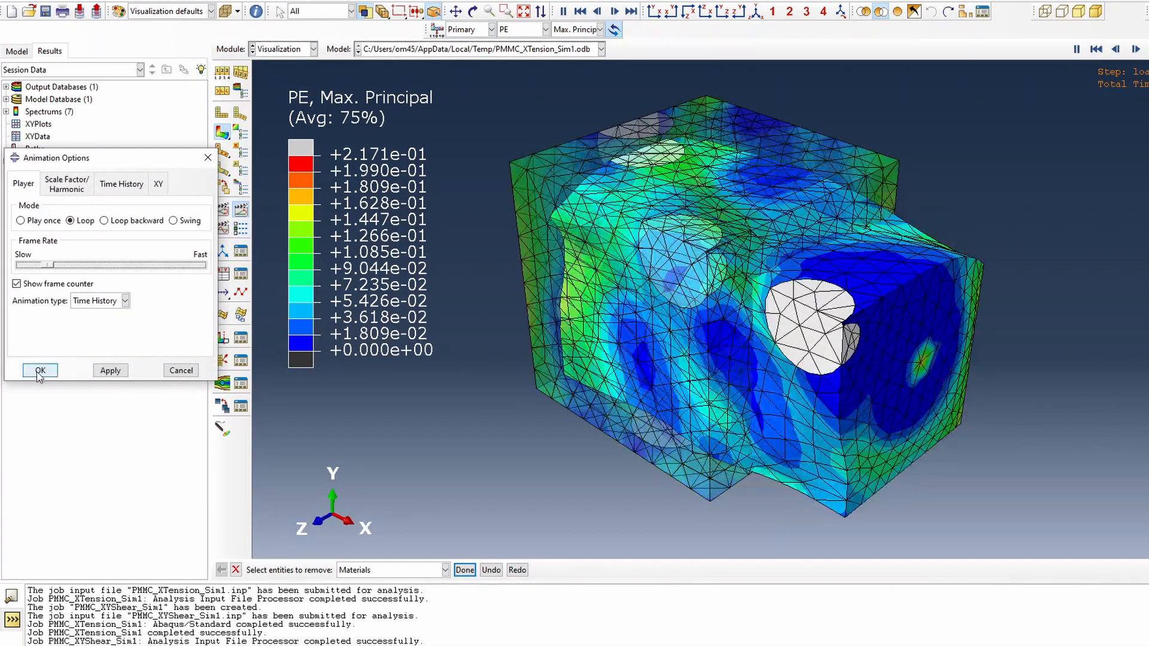
click(40, 371)
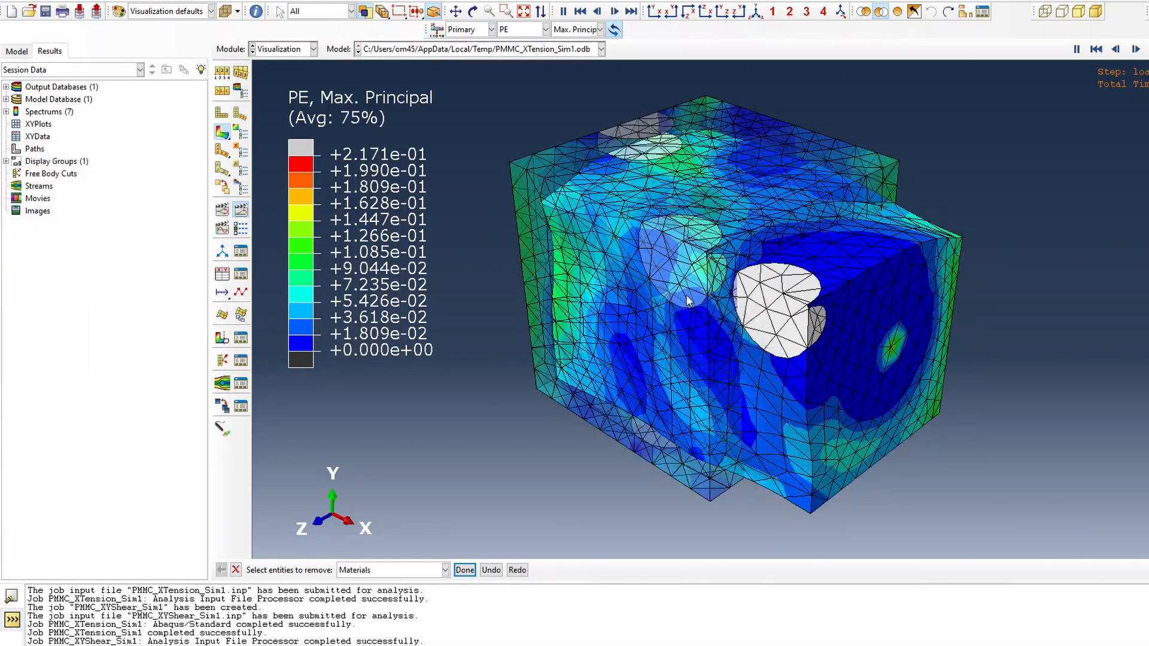
Stop the time-history animation and plot the strain contours on the deformed shape only
click(243, 211)
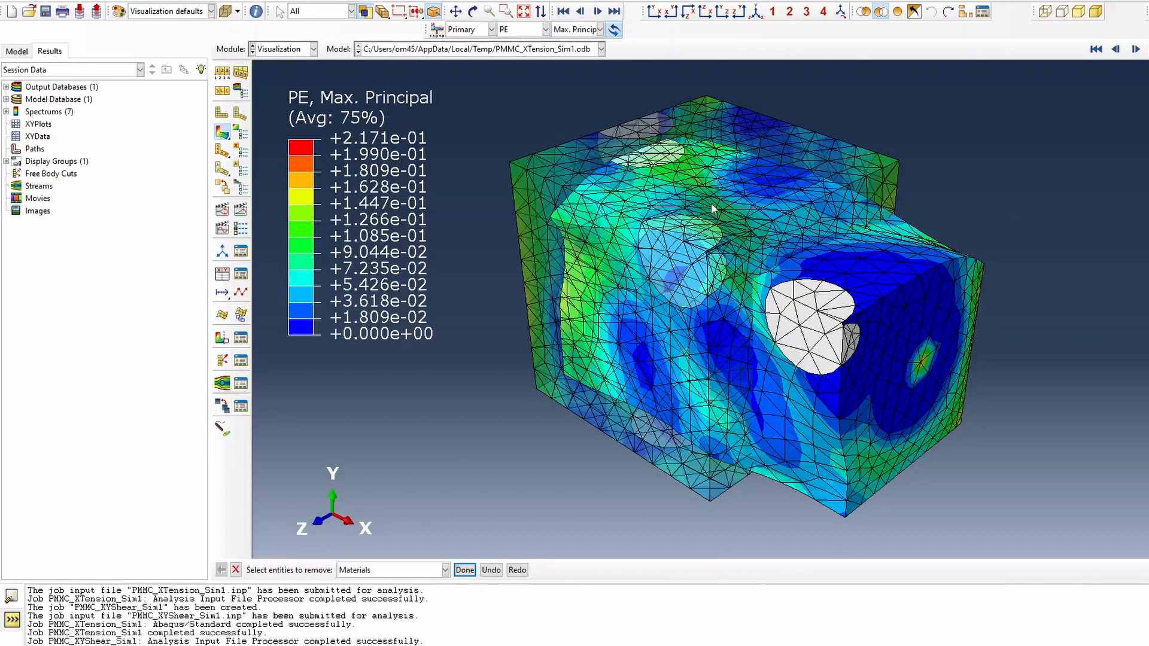
click(474, 12)
drag(799, 373, 557, 392)
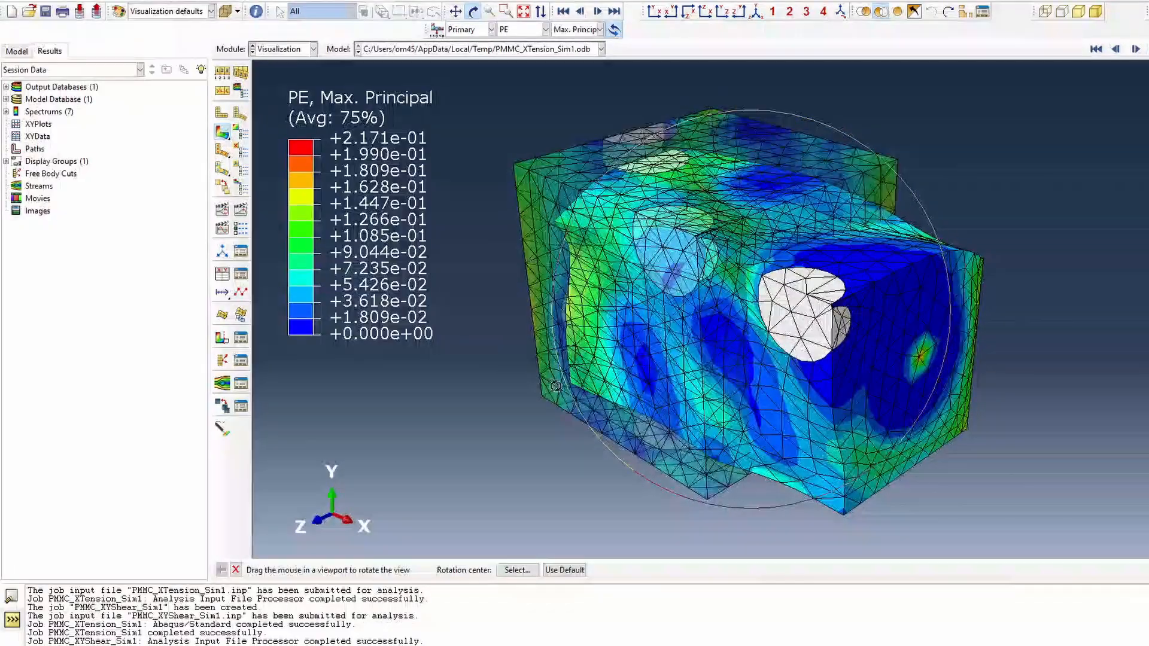
click(224, 138)
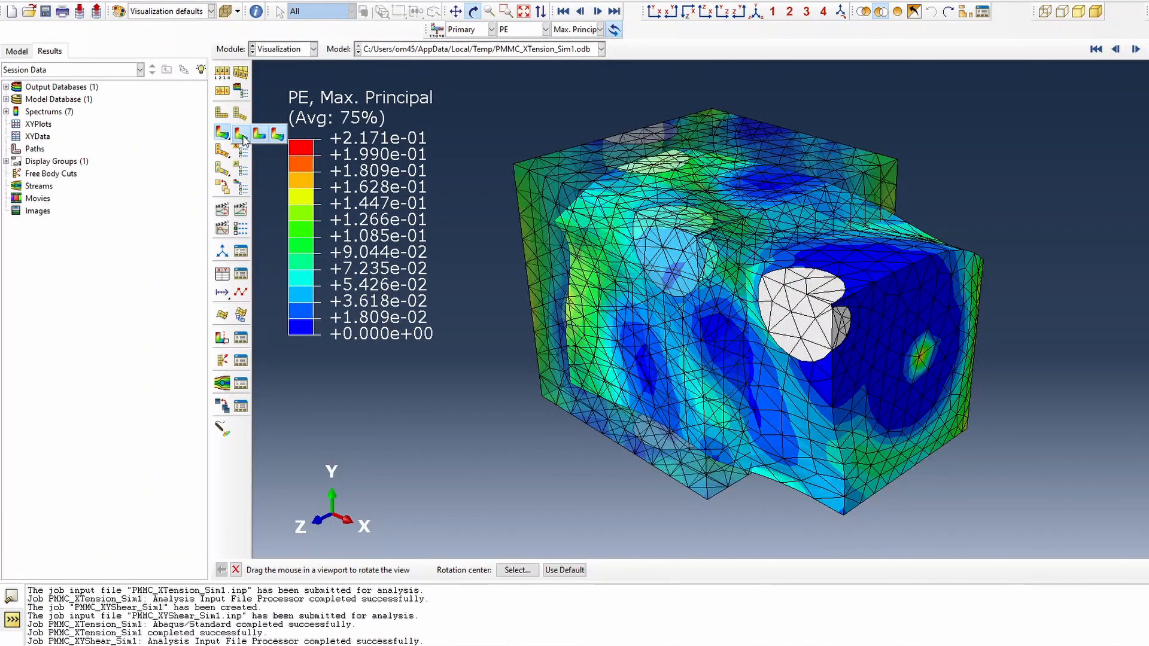
click(241, 136)
drag(821, 350, 750, 327)
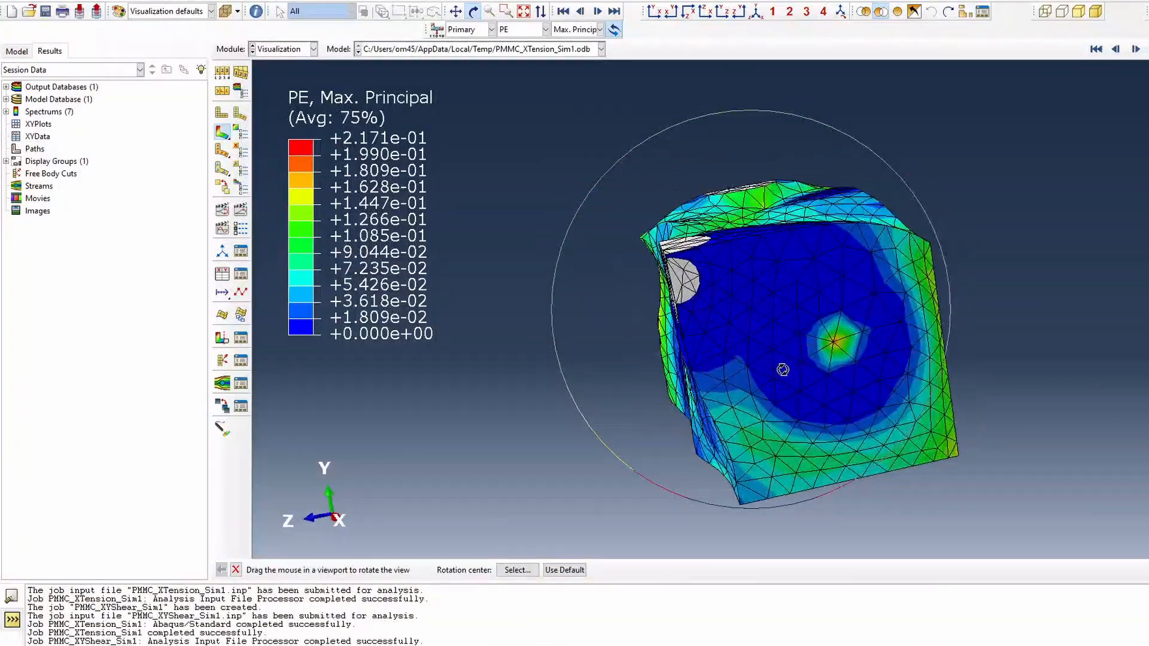
drag(697, 373, 905, 380)
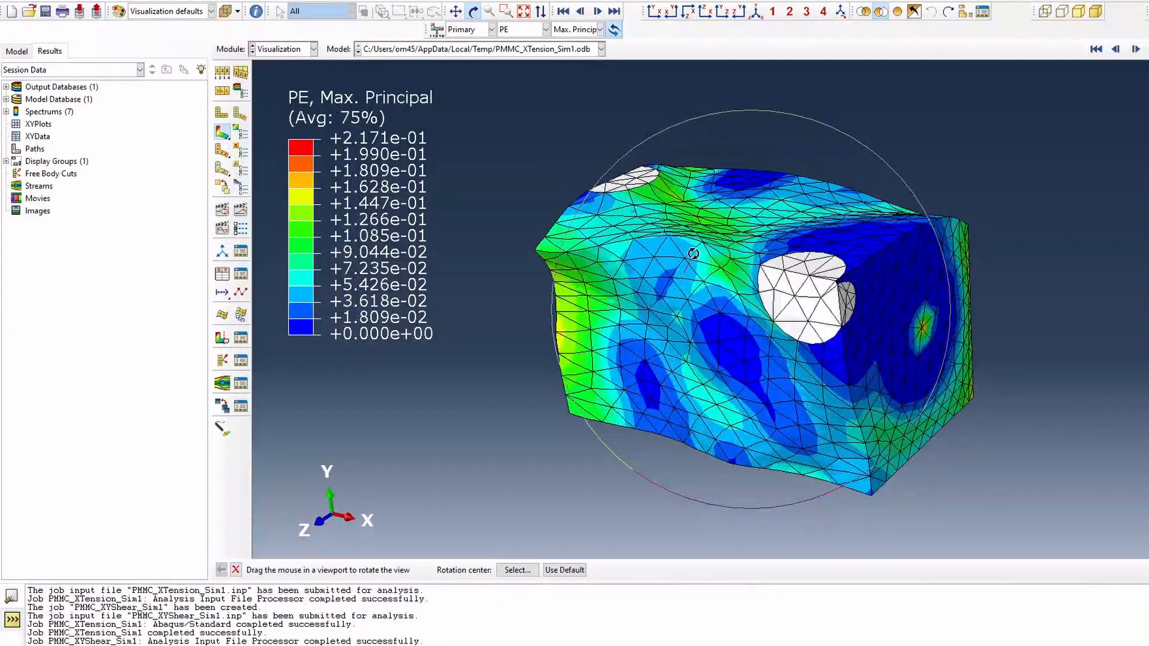
drag(693, 254, 784, 353)
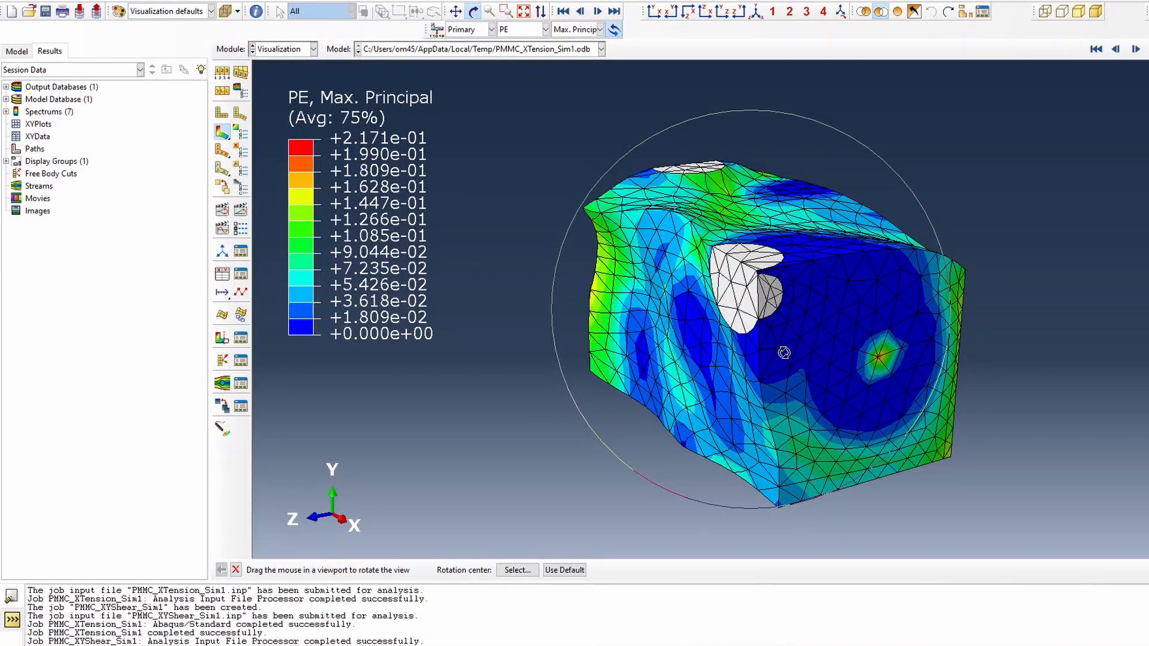
drag(794, 334, 856, 409)
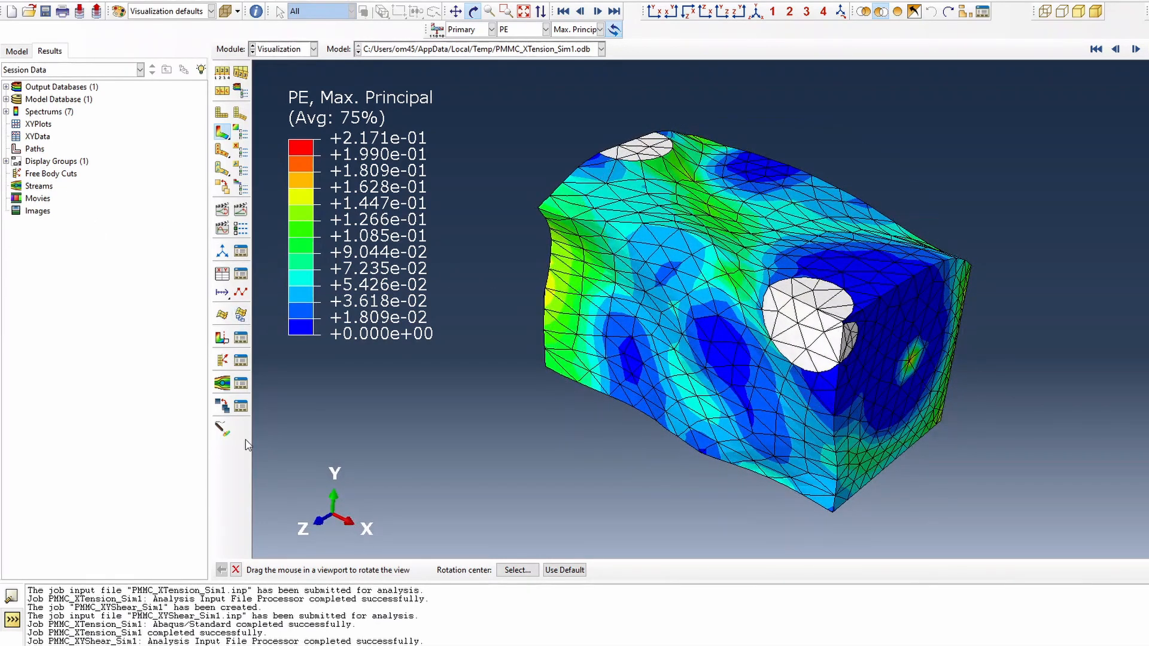
Plot the reaction force RF1 and spatial displacement U1 of the RPSET node from the ODB history output
click(18, 50)
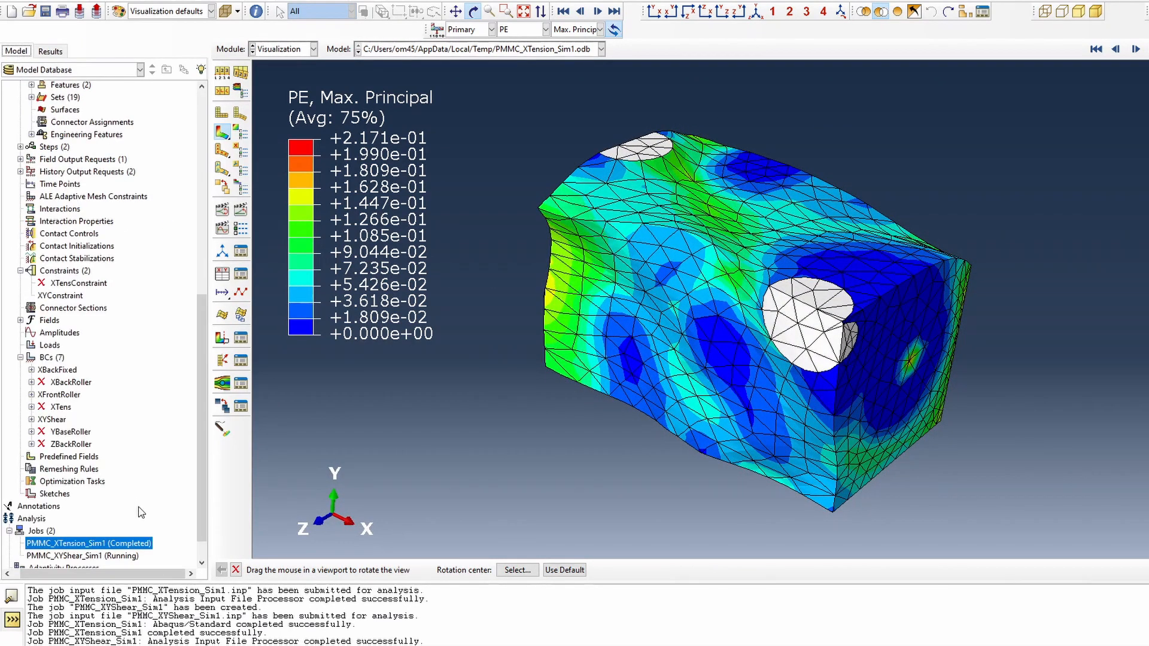
scroll(70, 516, down, 2)
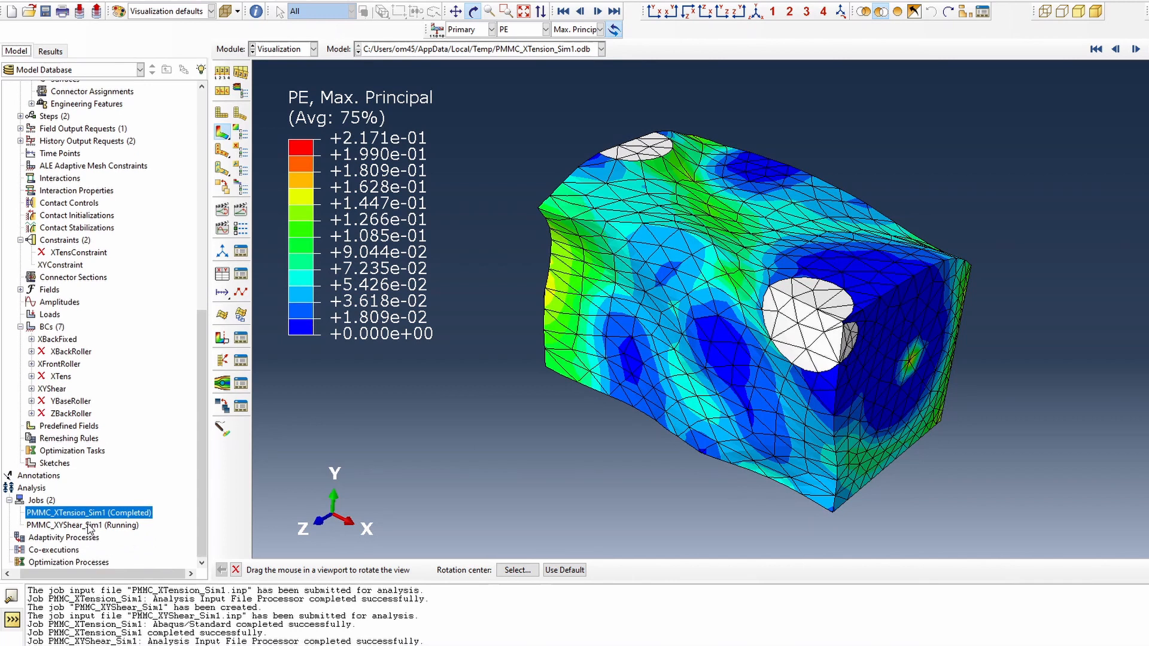
click(222, 275)
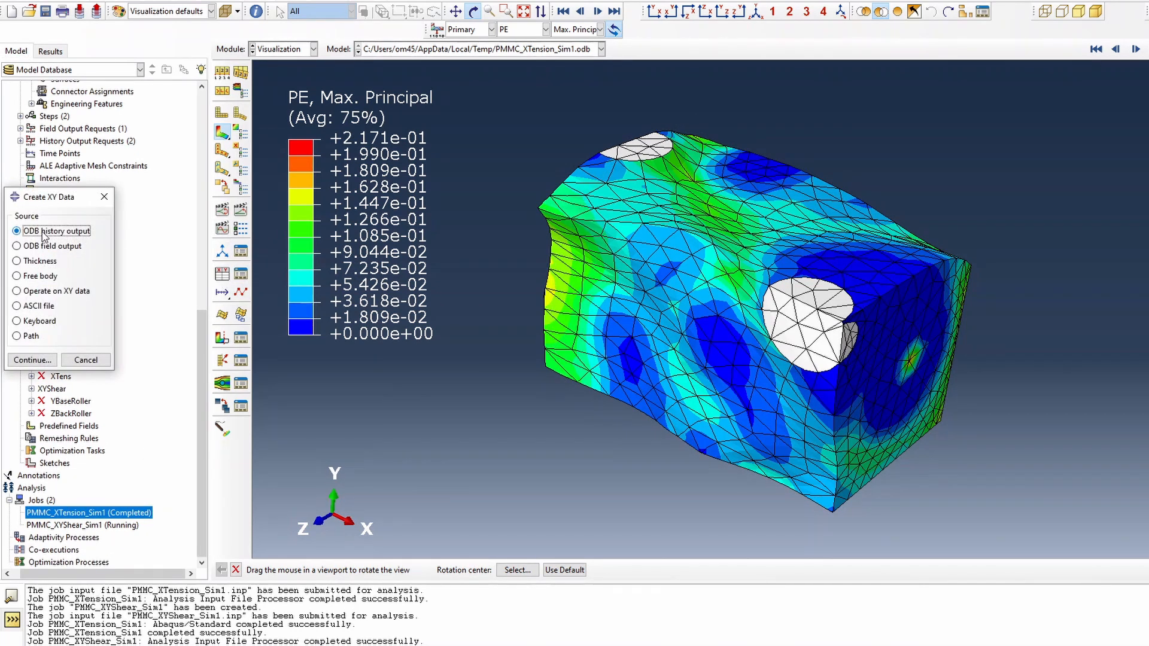
click(32, 360)
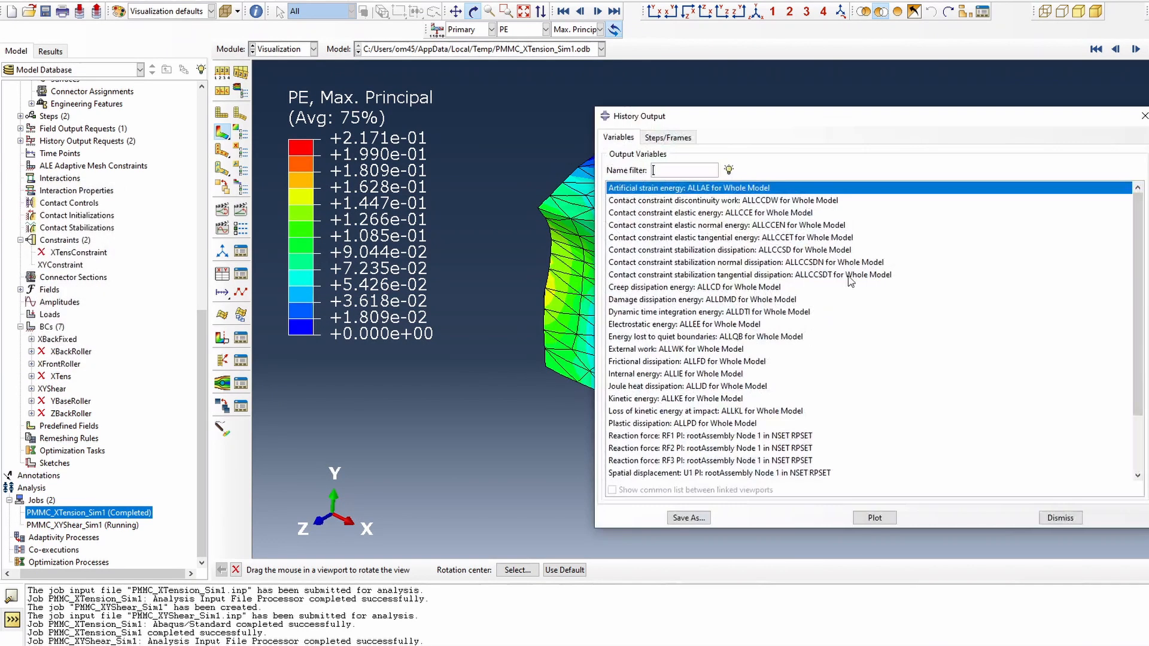
scroll(849, 289, down, 2)
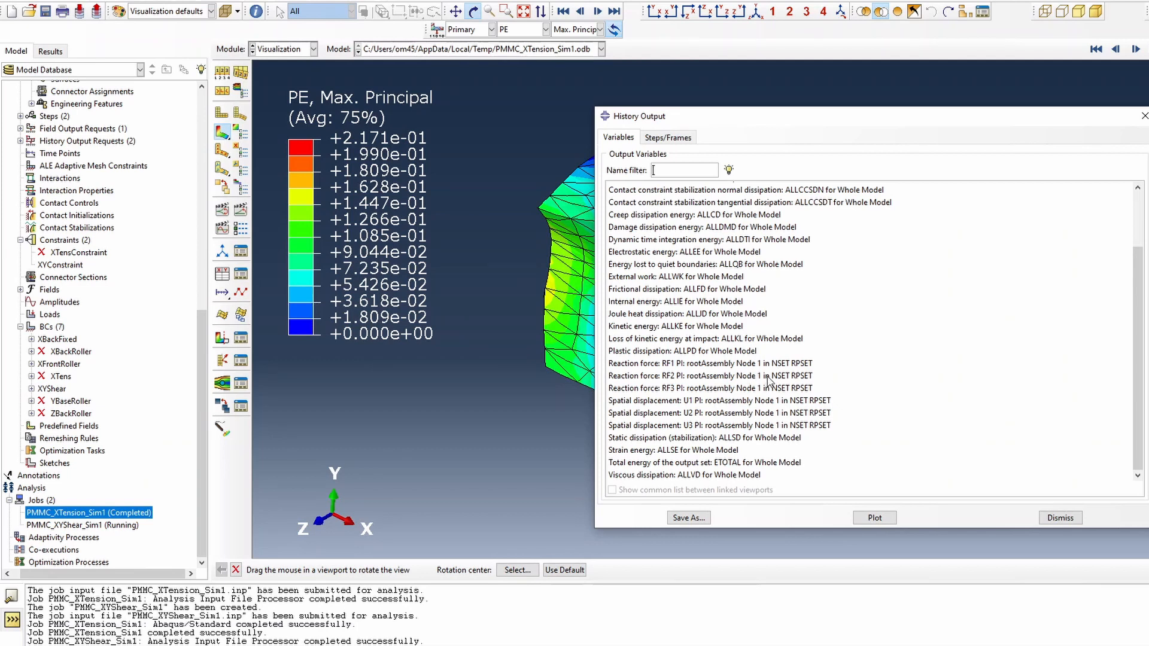
click(721, 364)
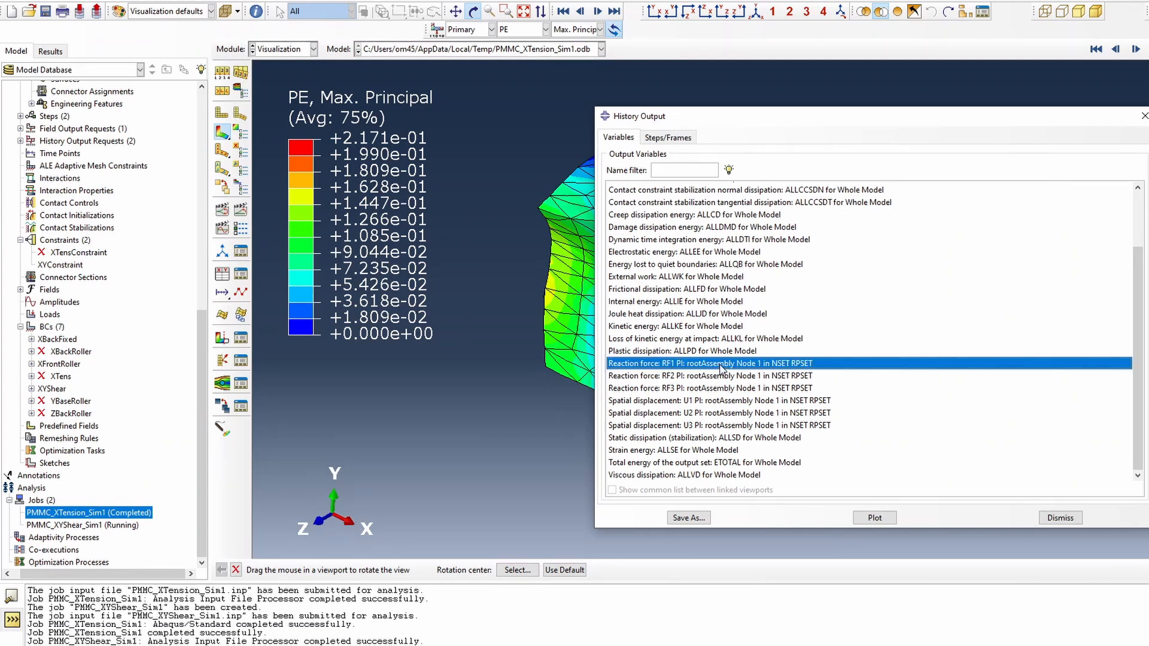
ctrl+click(718, 401)
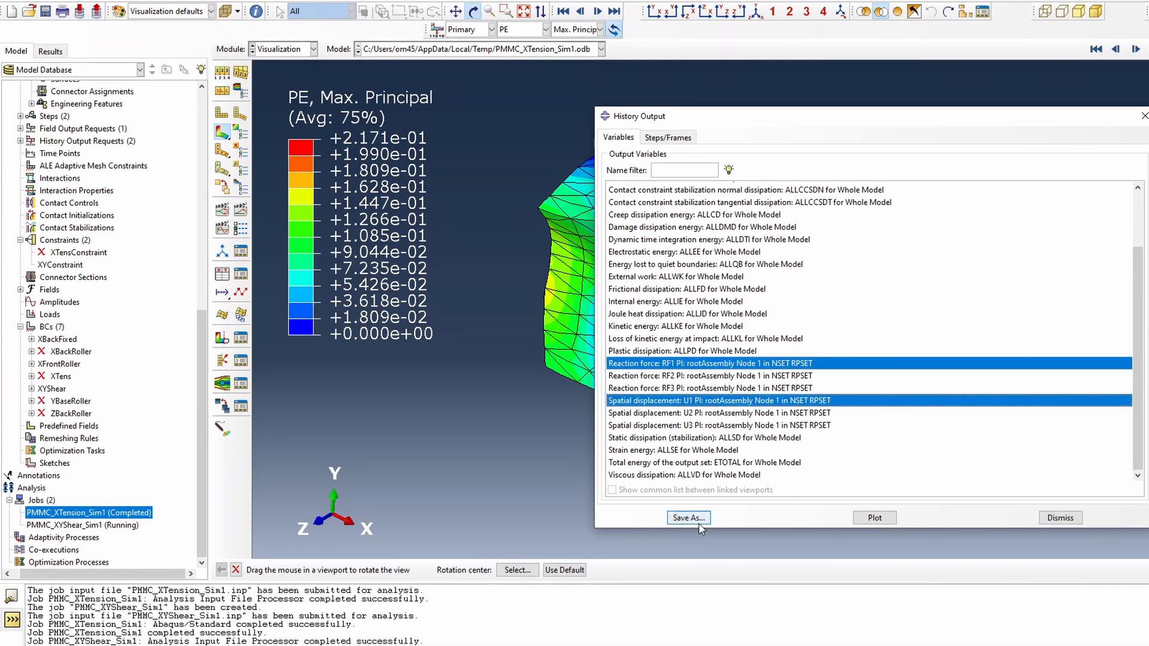
click(862, 518)
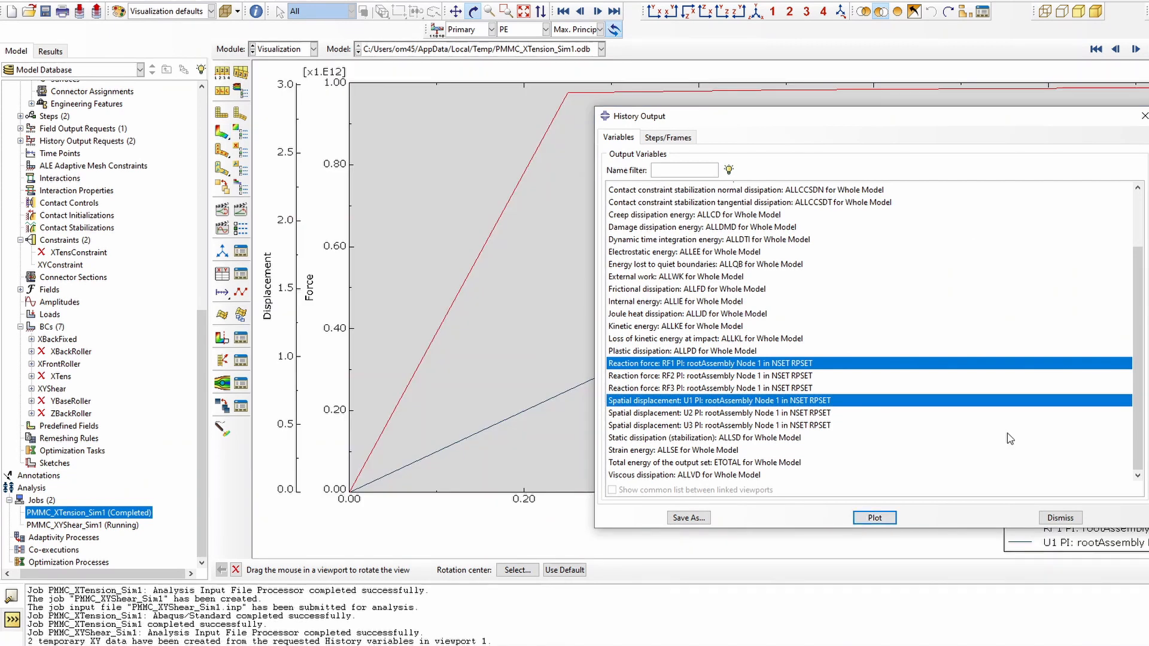
click(1058, 518)
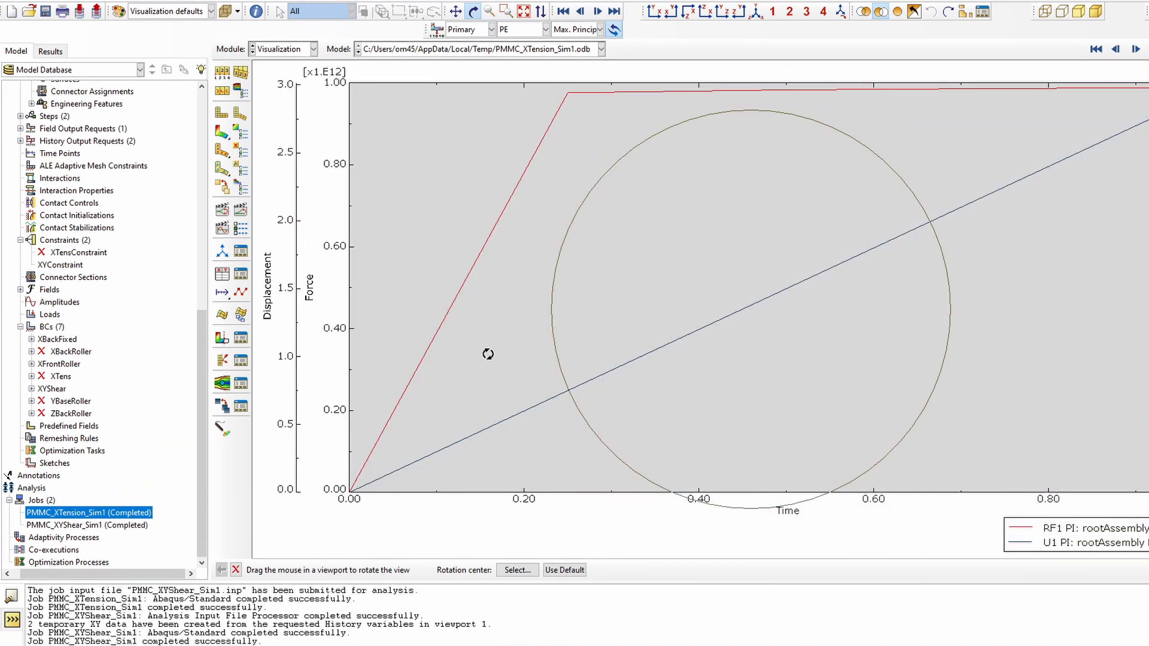
right_click(1023, 229)
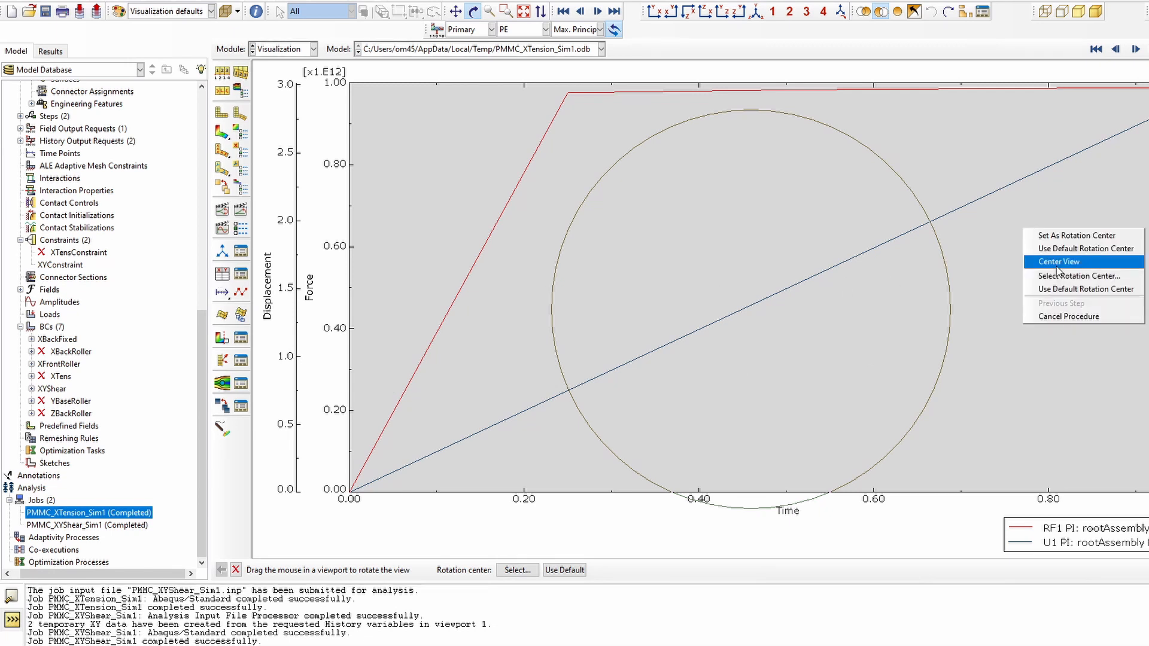
click(1071, 317)
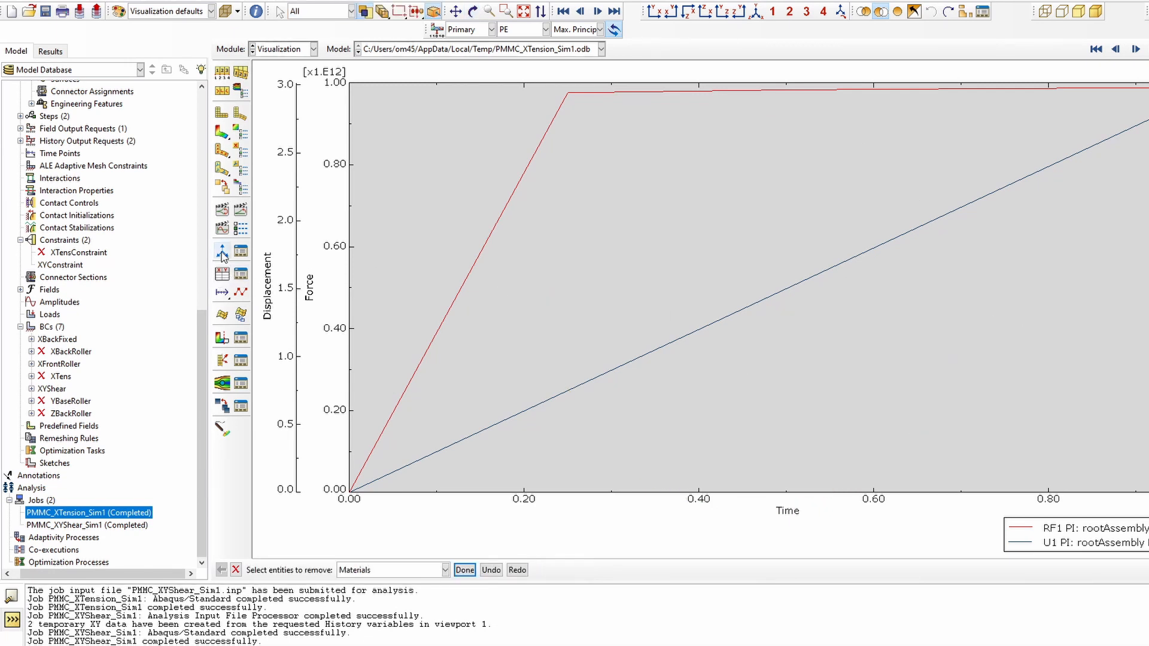
Operate on the XY data with combine ( "_temp_2", "_temp_1" ) and plot reaction force against displacement
click(222, 276)
click(43, 292)
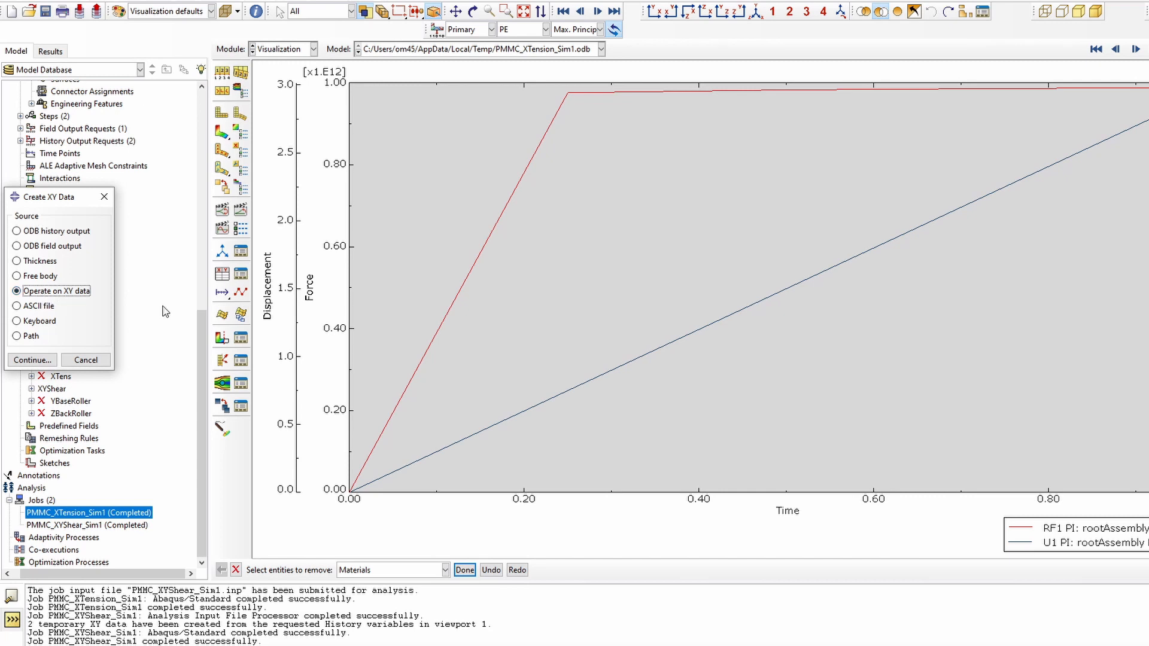
click(35, 359)
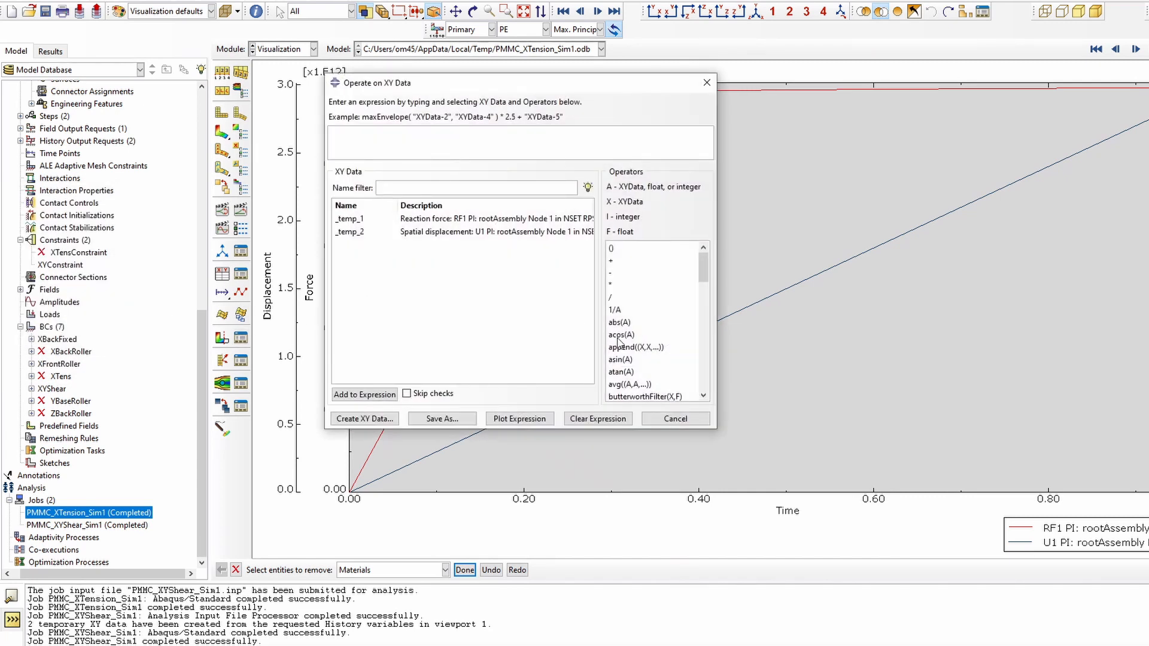
scroll(618, 341, down, 4)
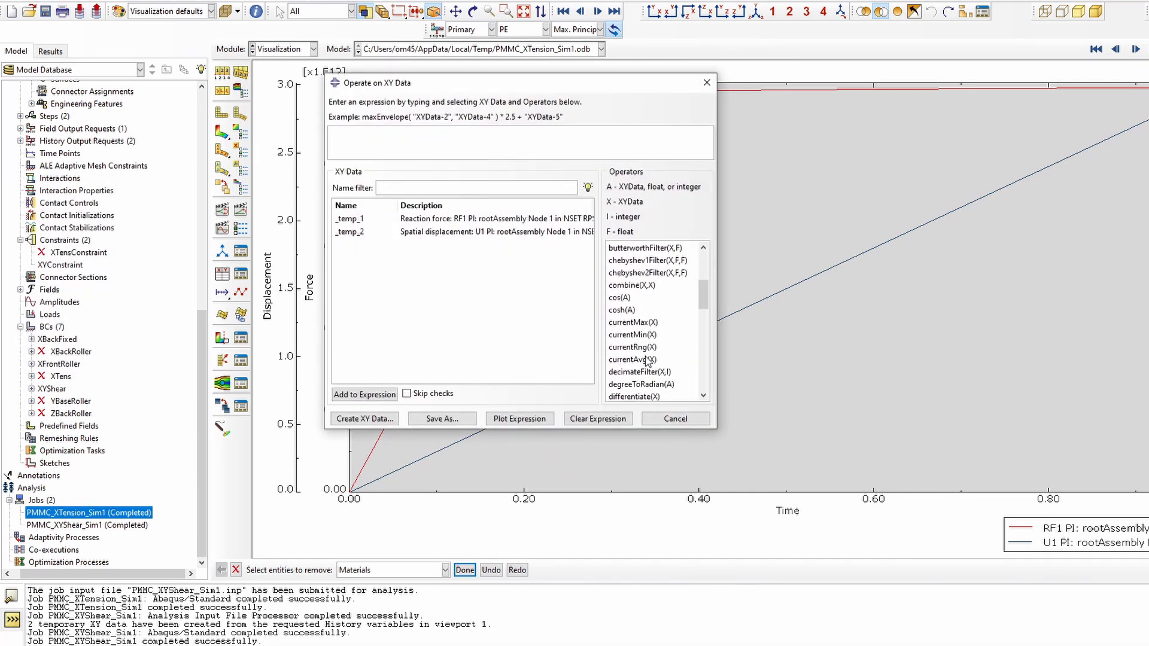
click(632, 285)
click(419, 238)
click(425, 219)
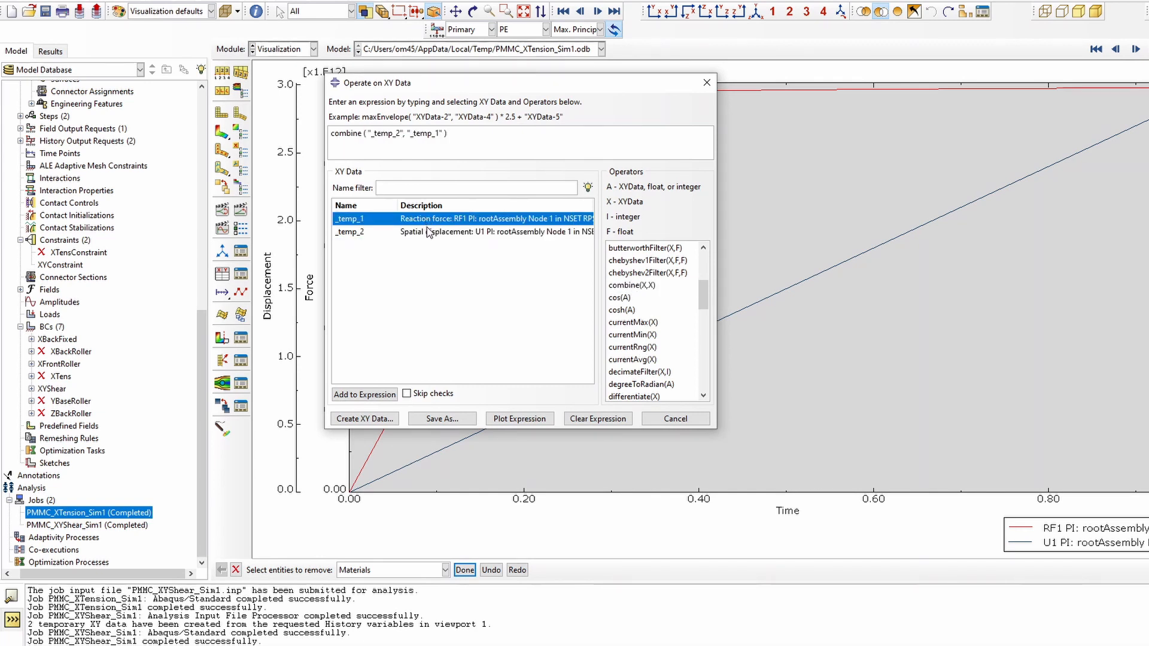
click(519, 417)
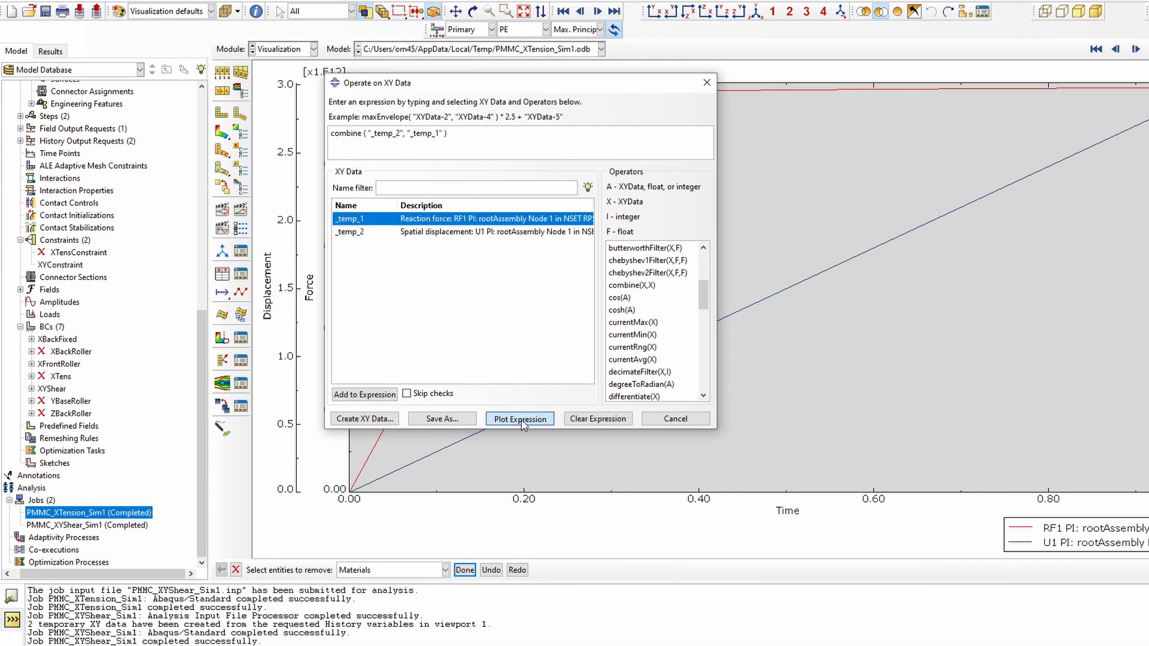
click(706, 82)
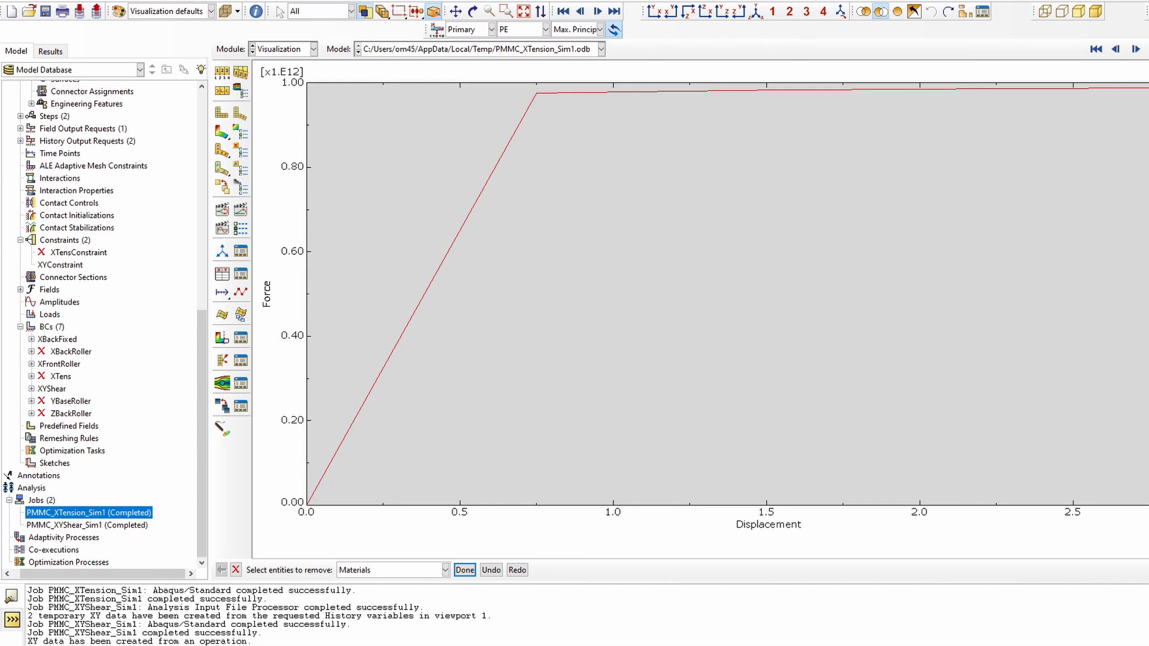
Transfer the current XY plot from Abaqus/CAE to Excel with the Excel Utilities plug-in
click(323, 2)
mouse_move(356, 2)
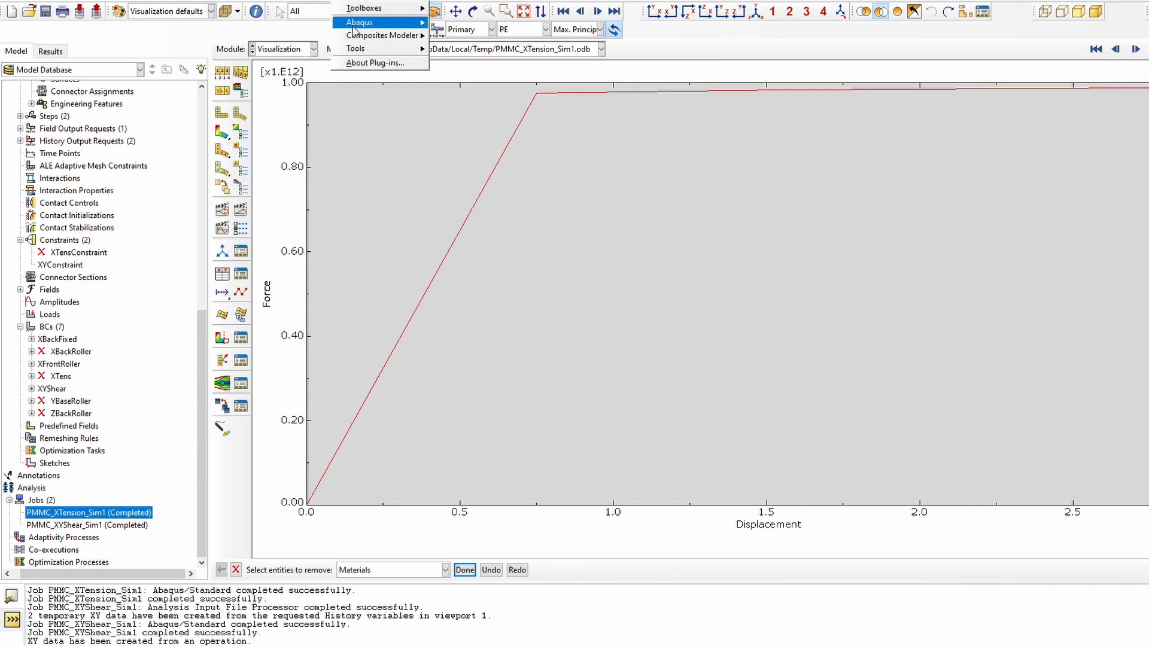
mouse_move(367, 50)
click(455, 78)
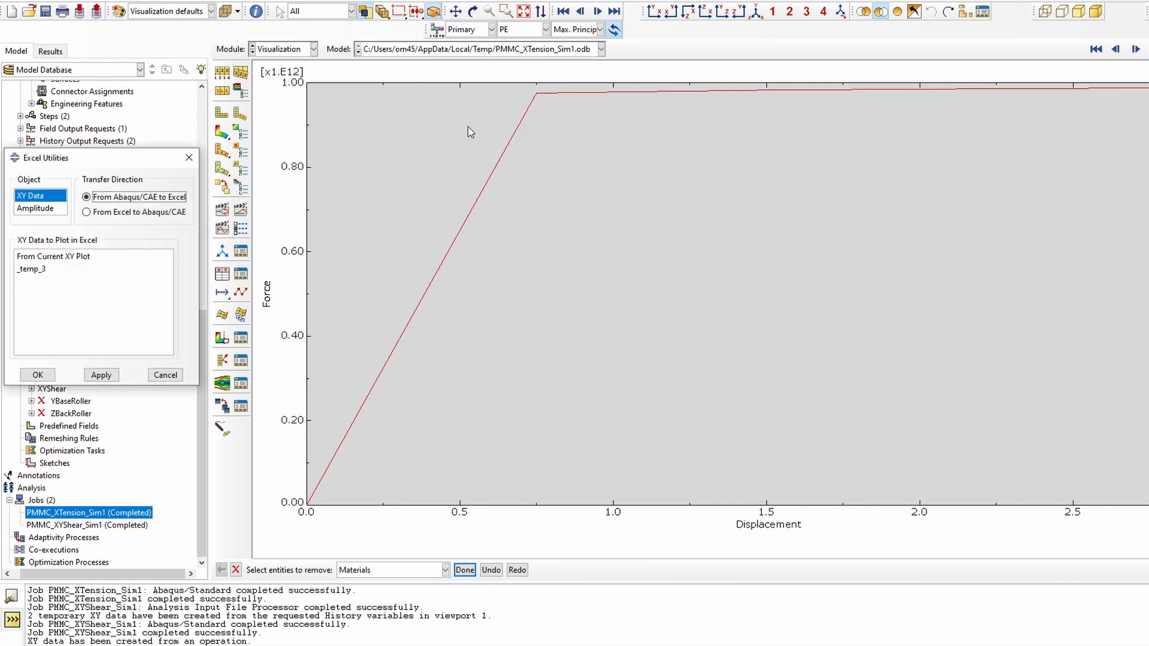
click(67, 258)
click(38, 375)
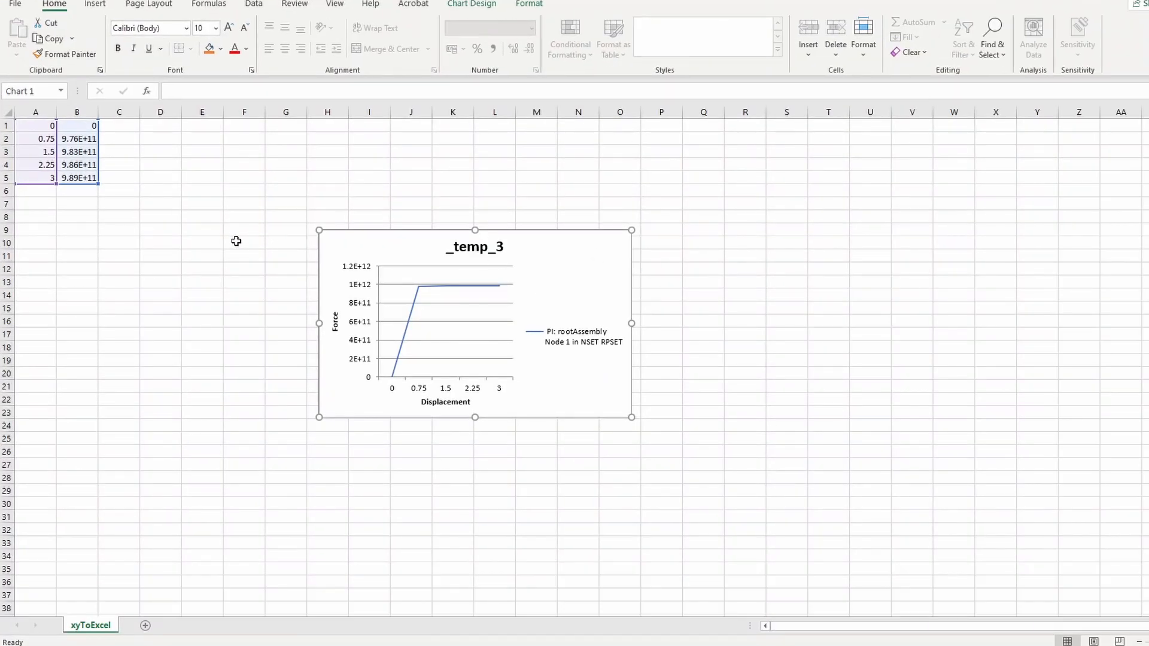
Insert an empty row above the exported data in the xyToExcel sheet
ctrl+scroll(237, 241, up, 3)
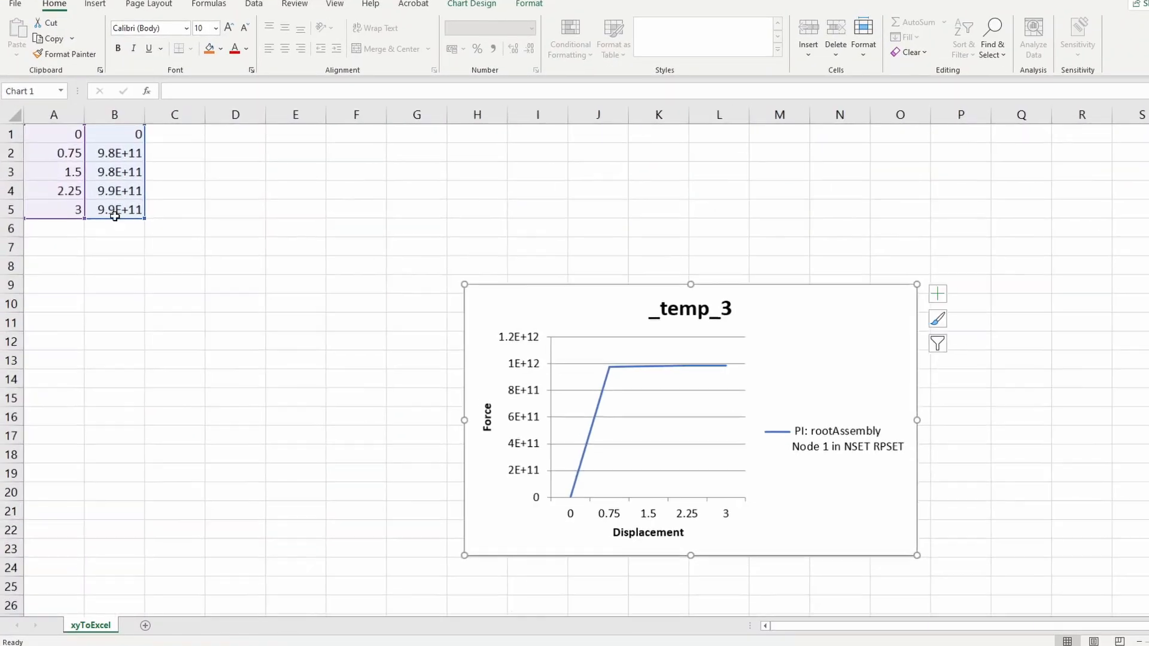
right_click(9, 133)
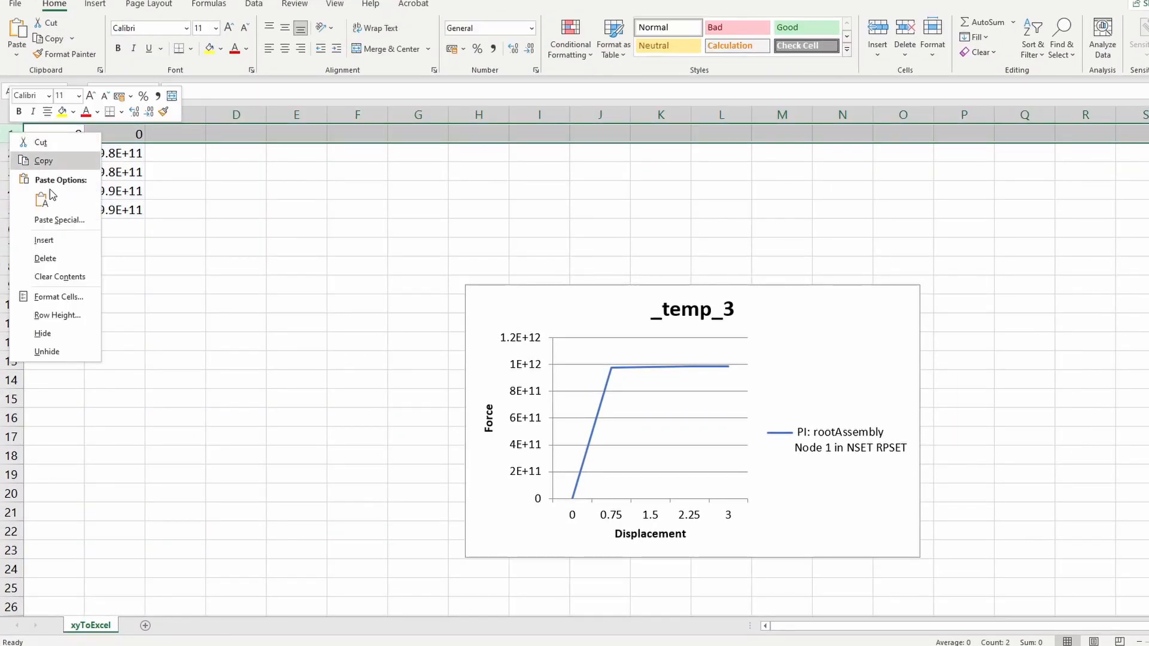
click(54, 240)
Enter the column headers disp, RF1, strain and "stress, S11" in cells A1 to D1
click(69, 131)
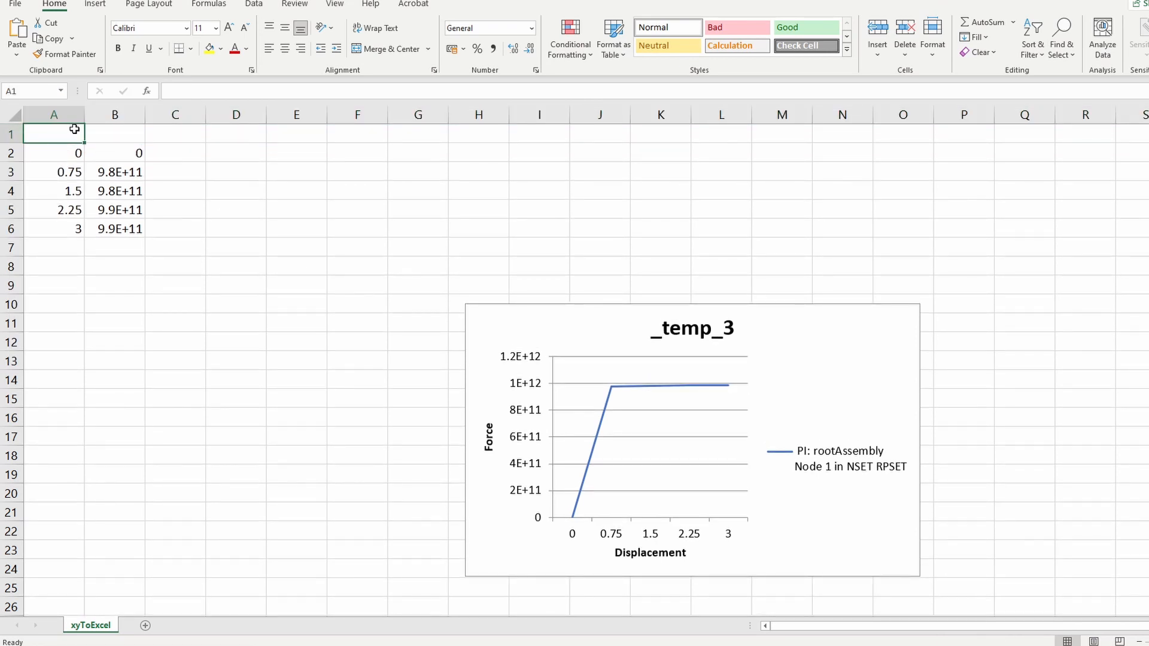
text(disp)
key(Tab)
text(RF1)
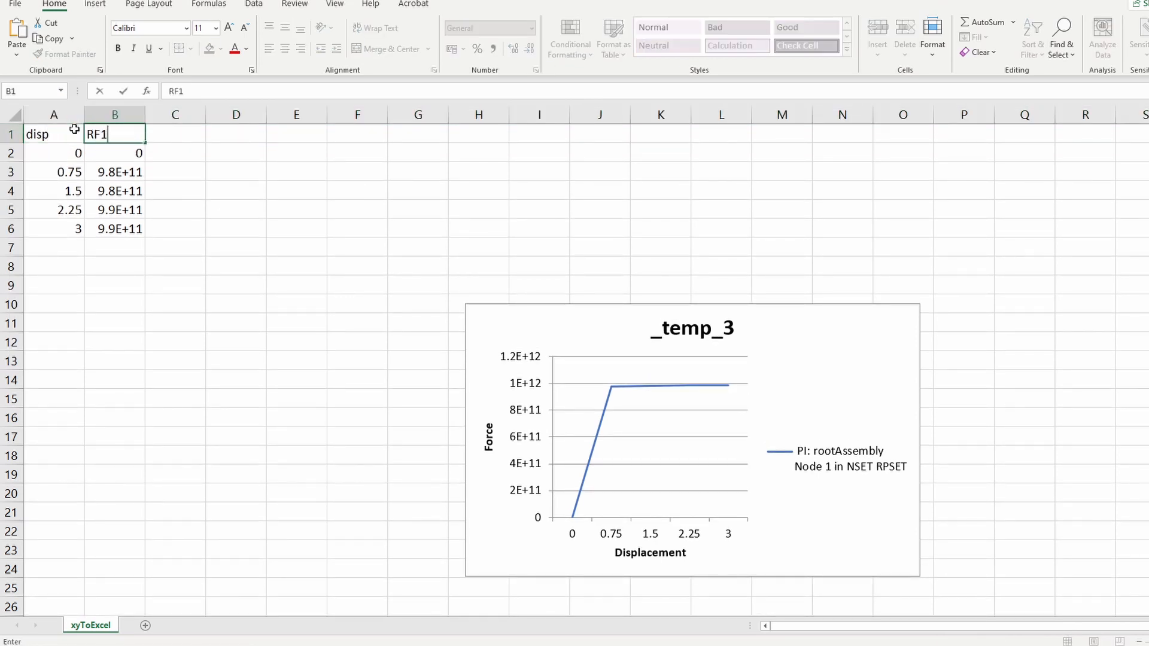
key(Tab)
text(stra)
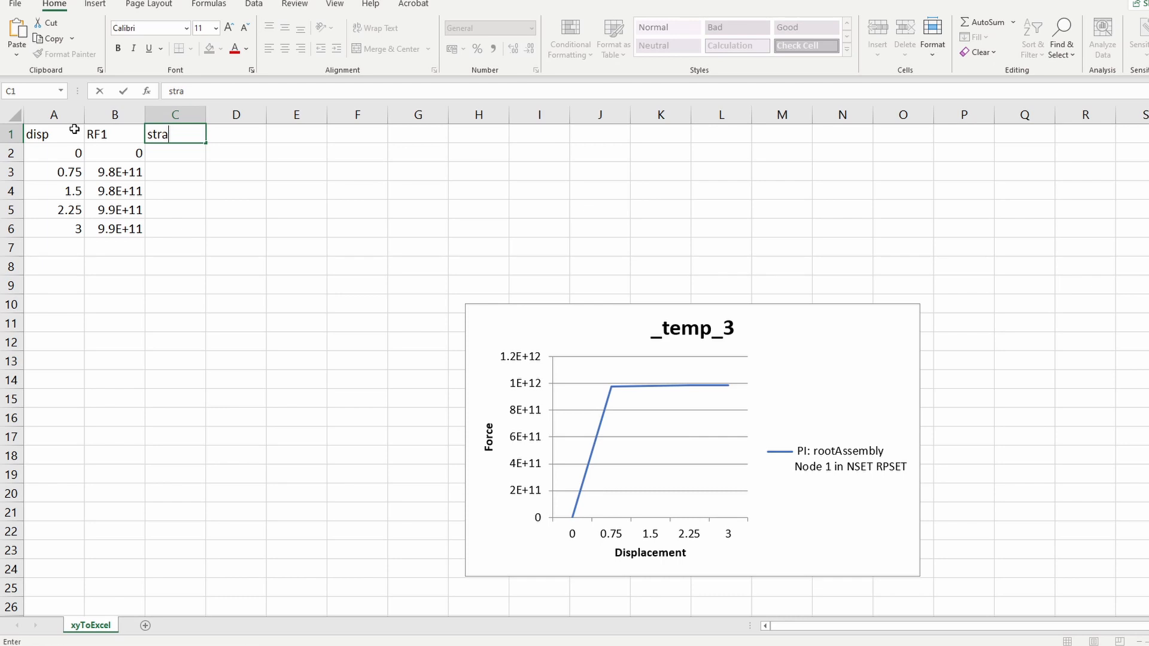
text(in)
key(Tab)
text(stres)
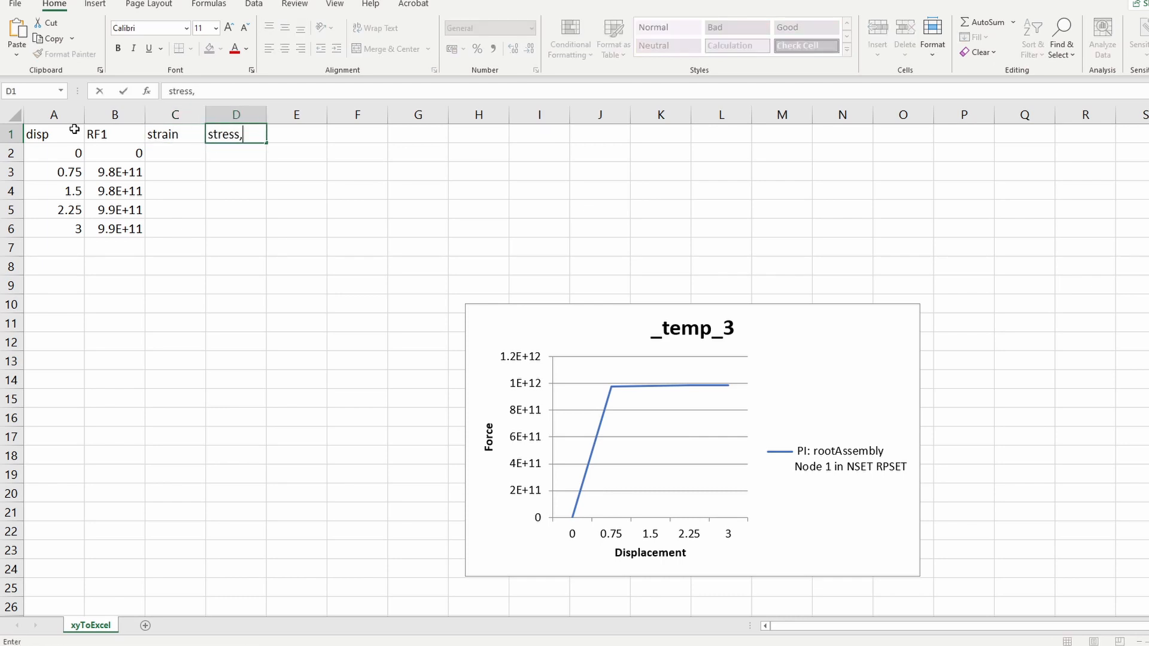
key(Return)
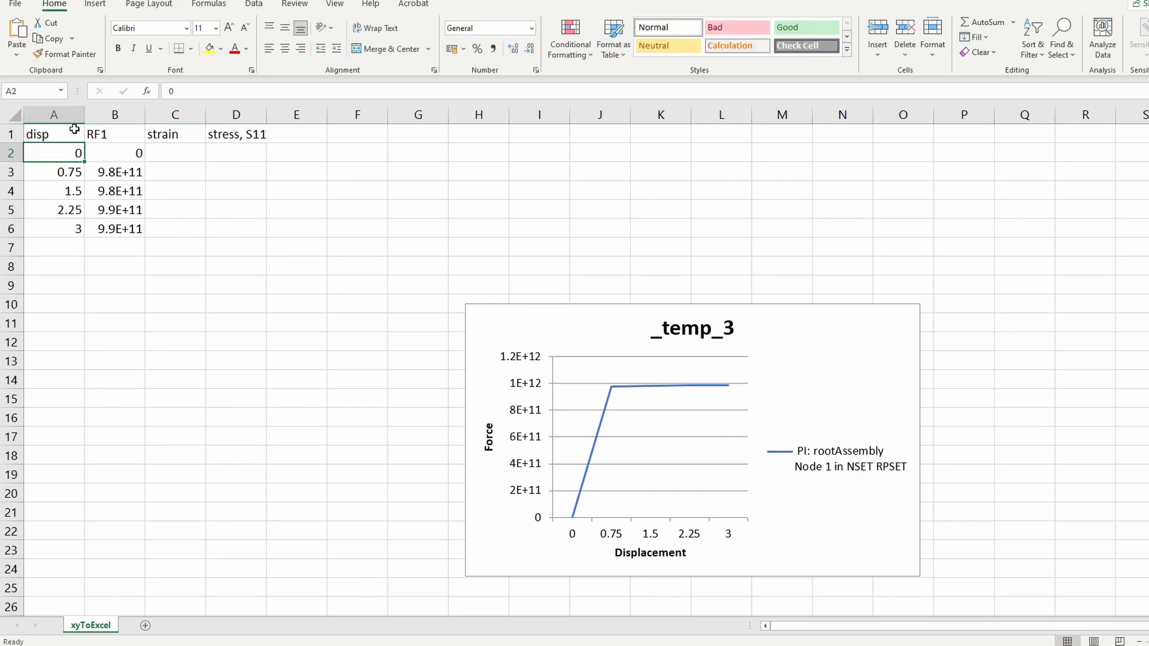
Calculate the strain in cell C2 with the formula =A2/60
key(Tab)
key(Tab)
text(=)
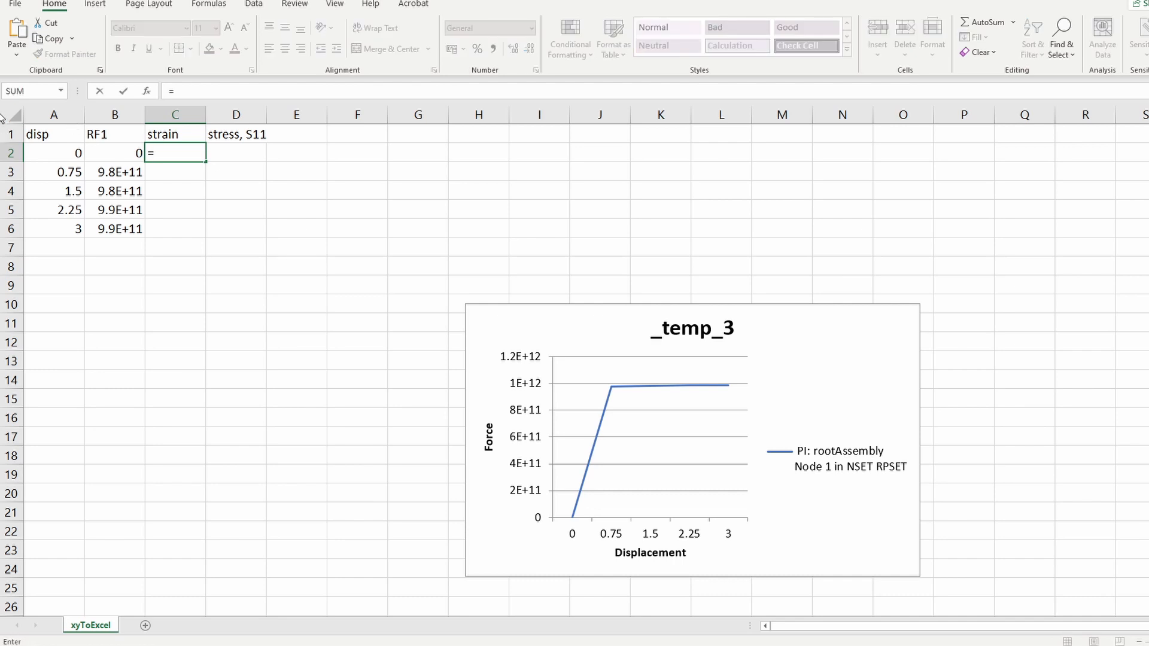
click(61, 137)
click(60, 151)
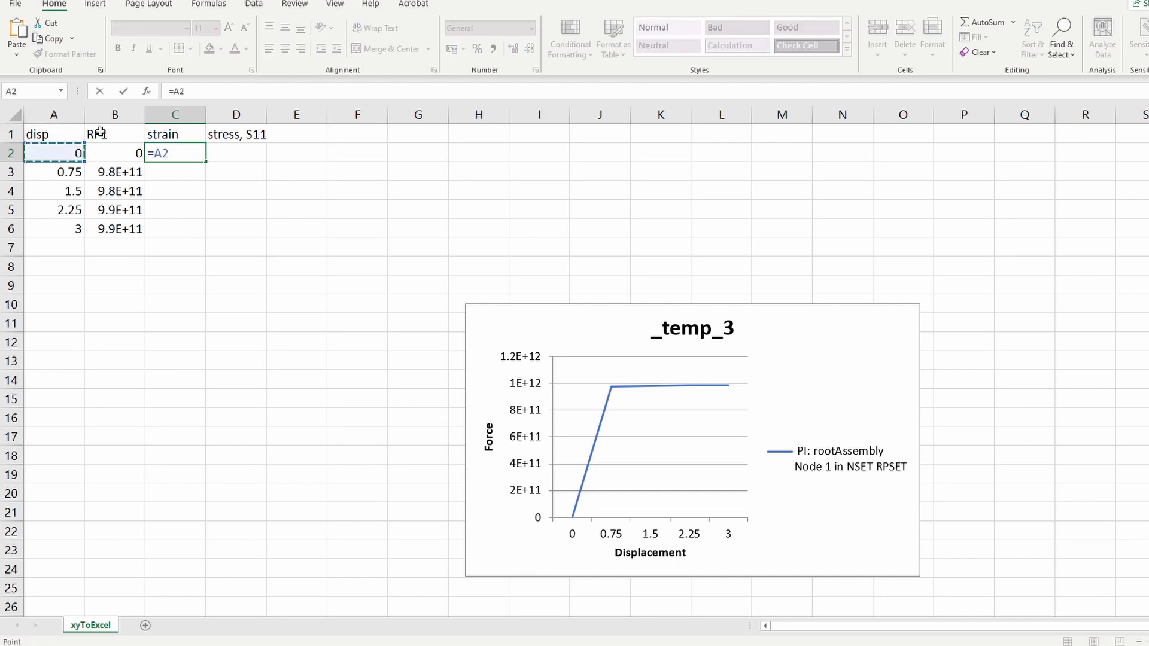
text(/60)
key(ctrl+Return)
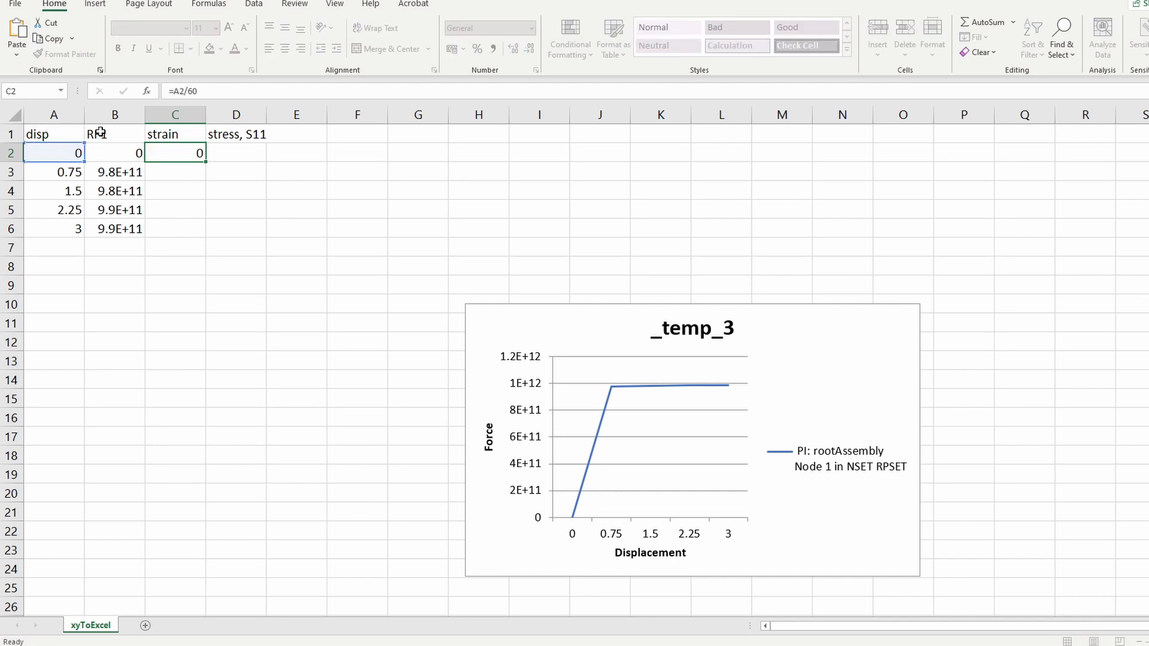
Calculate the stress in D2 with =B2/(60*60)*1e-6 and fill the C2:D2 formulas down to row 6
key(Right)
text(=)
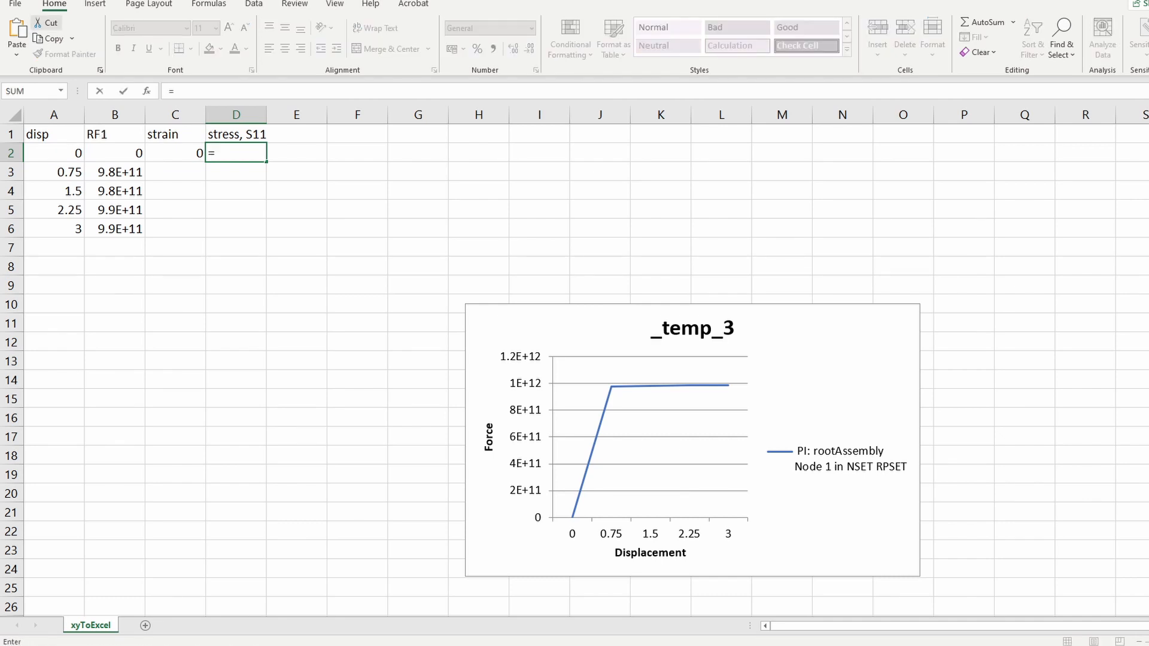
click(135, 153)
text(/(60*60)*)
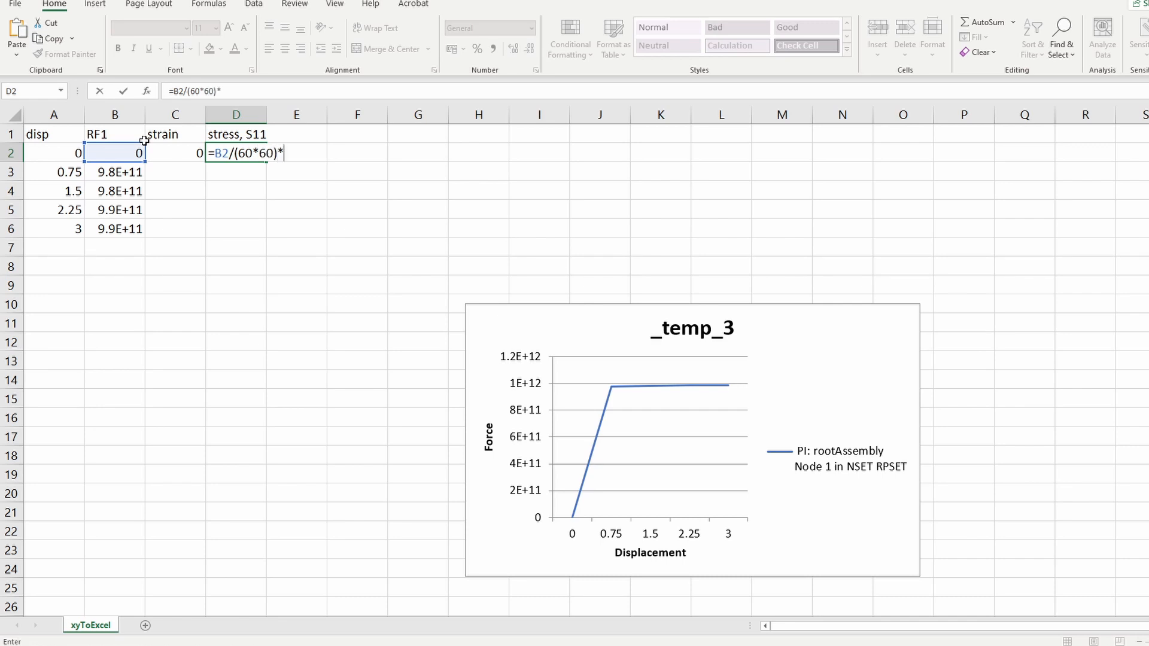
text(1e)
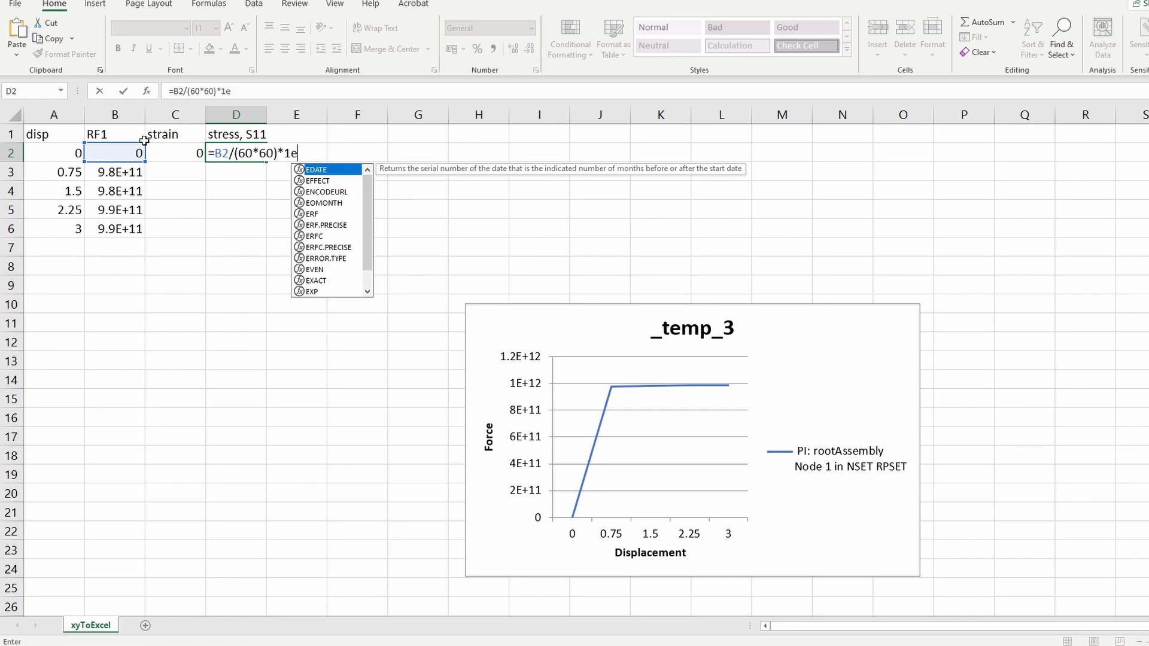
text(-6)
key(Return)
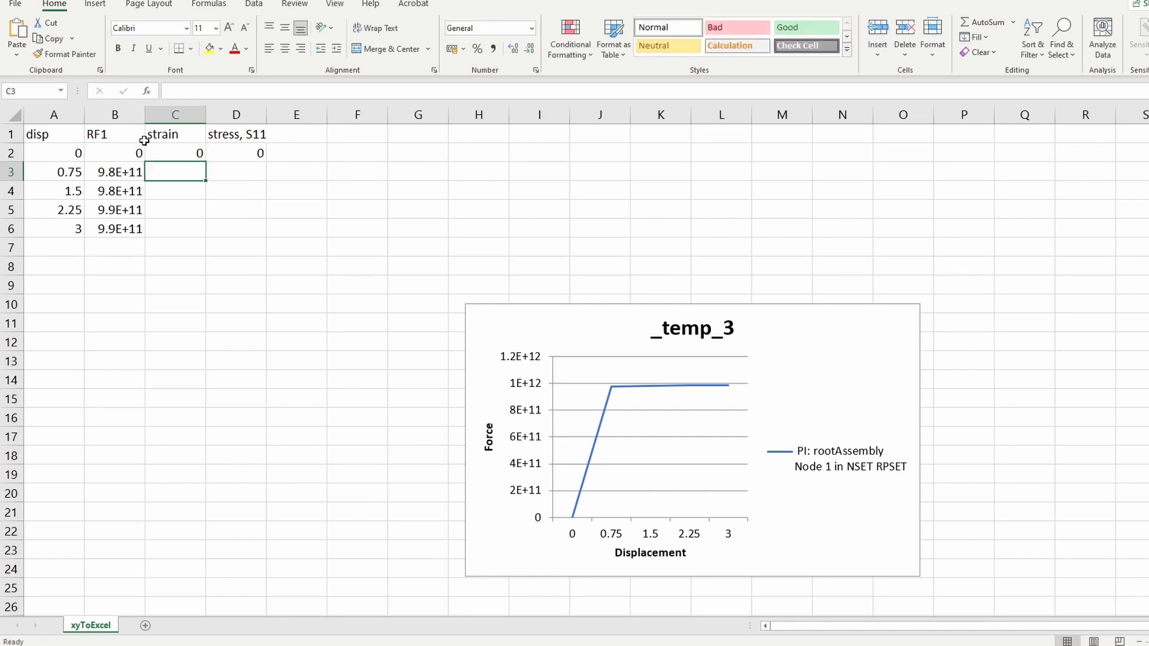
drag(175, 150, 239, 154)
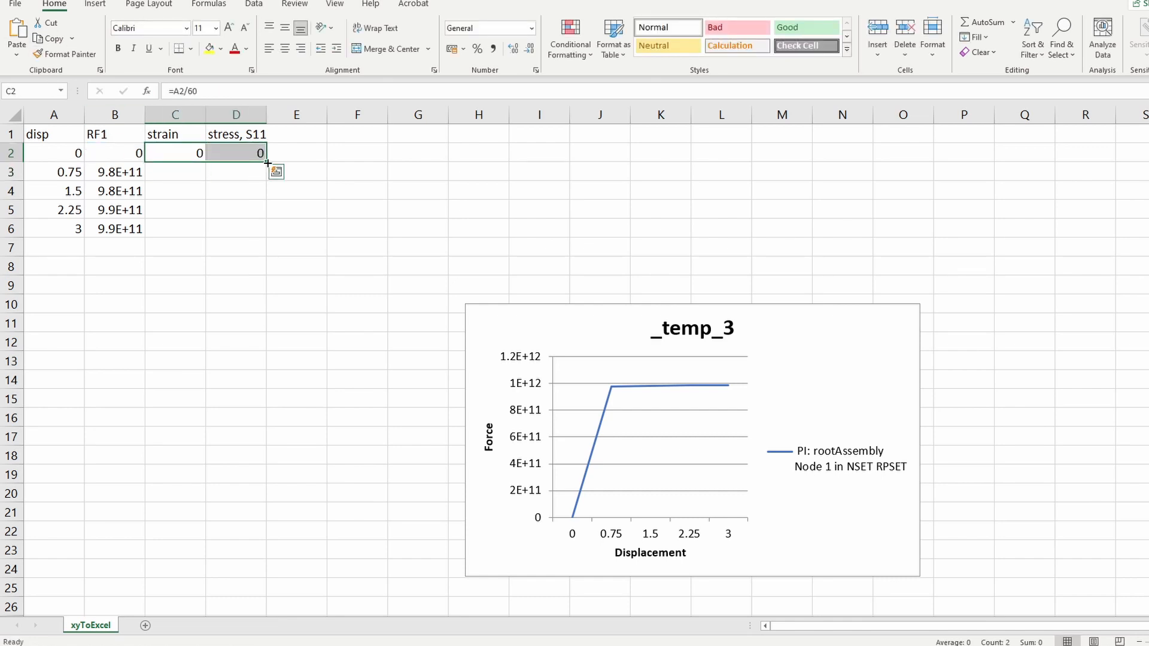
double_click(266, 163)
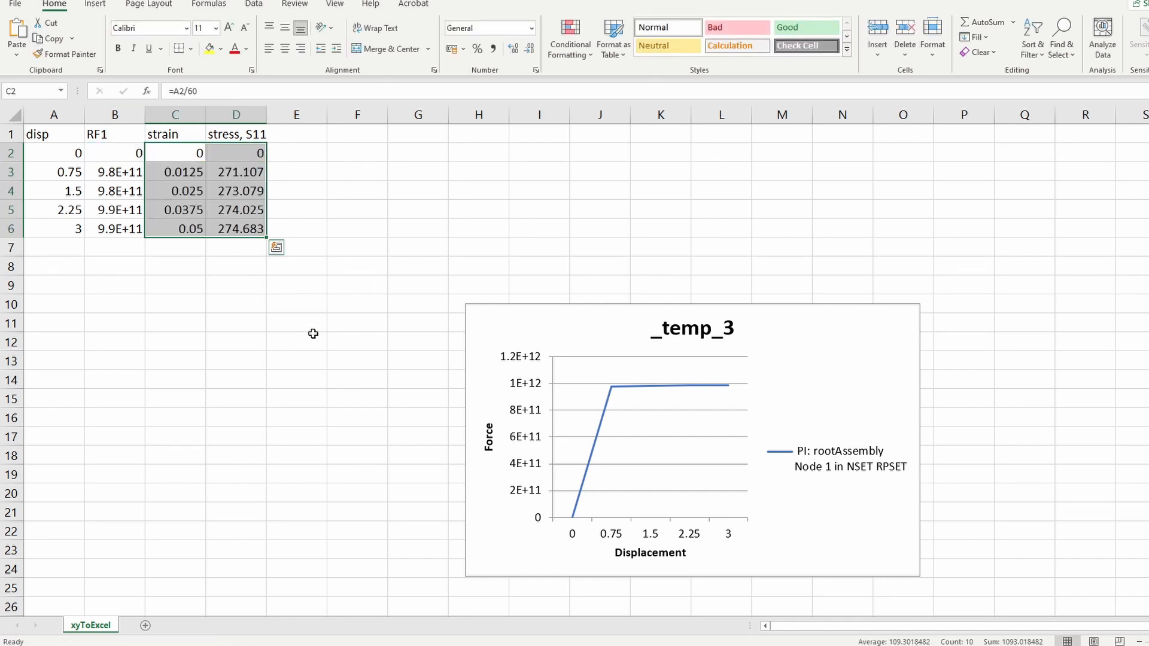
Insert a scatter chart with smooth lines and markers from the strain and stress data in C1:D6
drag(174, 133, 239, 230)
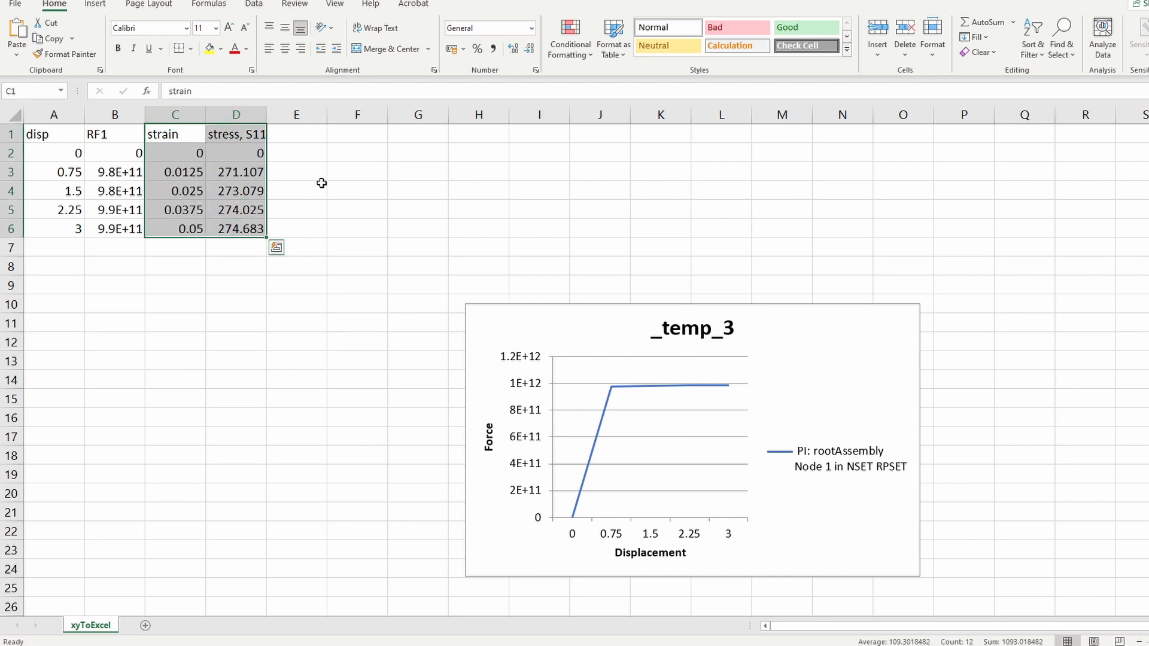
click(96, 4)
click(601, 52)
click(651, 95)
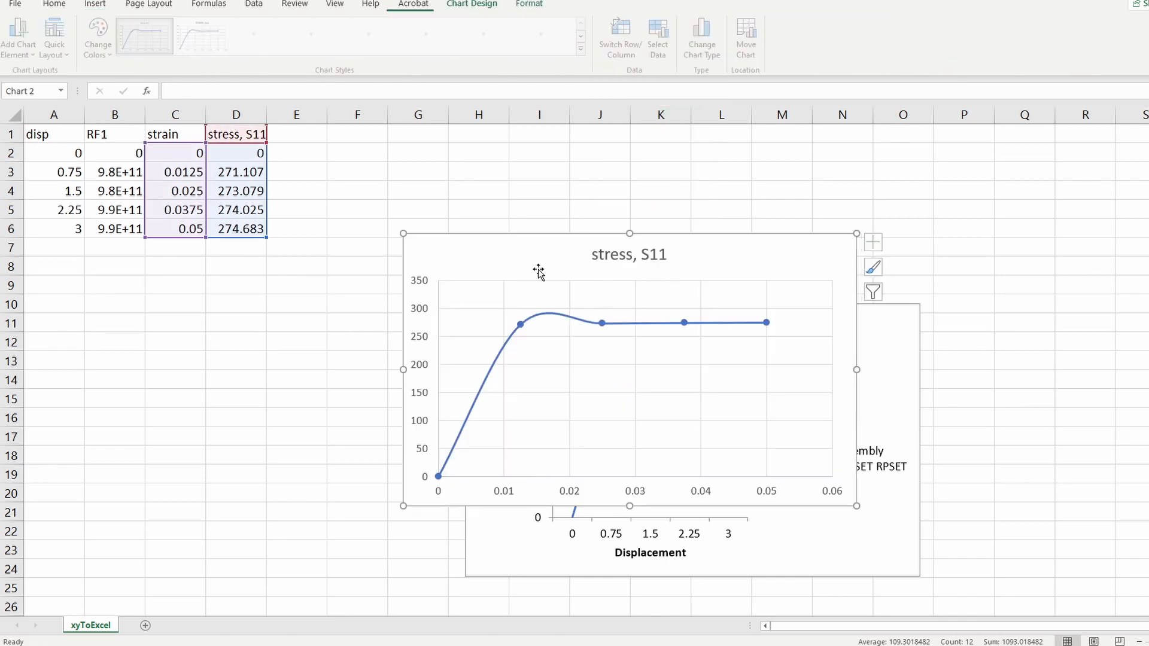
Delete the old _temp_3 force-displacement chart and reposition the stress-strain chart beside the data, clear of columns F and G
drag(564, 252, 498, 175)
drag(831, 327, 1085, 353)
key(Delete)
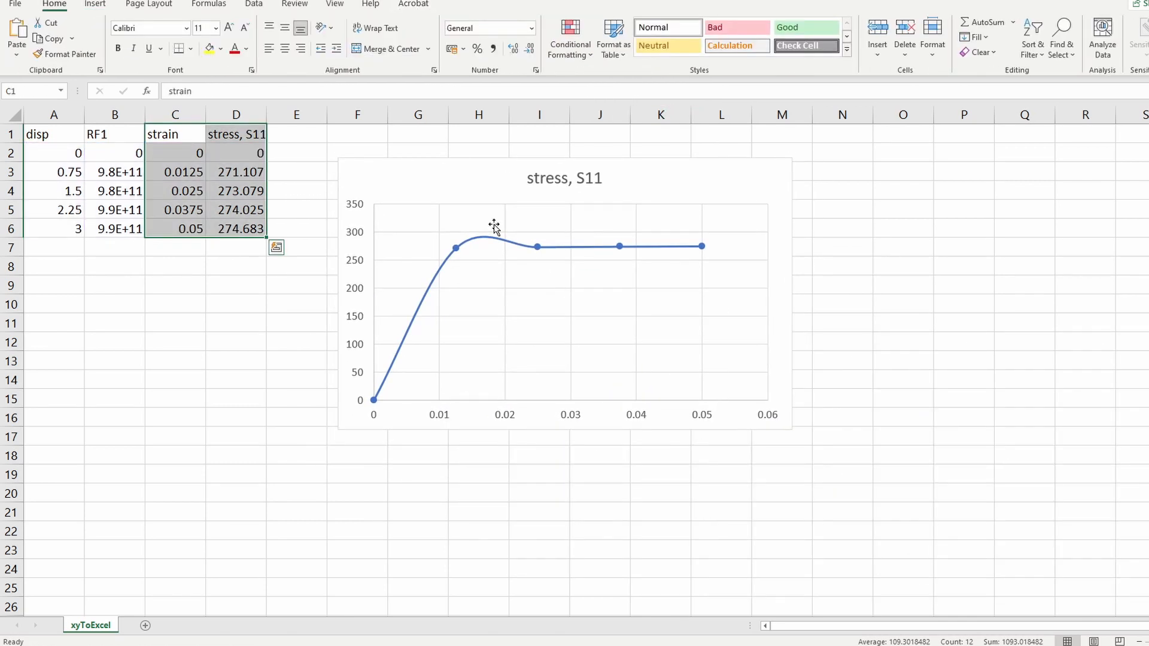
click(492, 203)
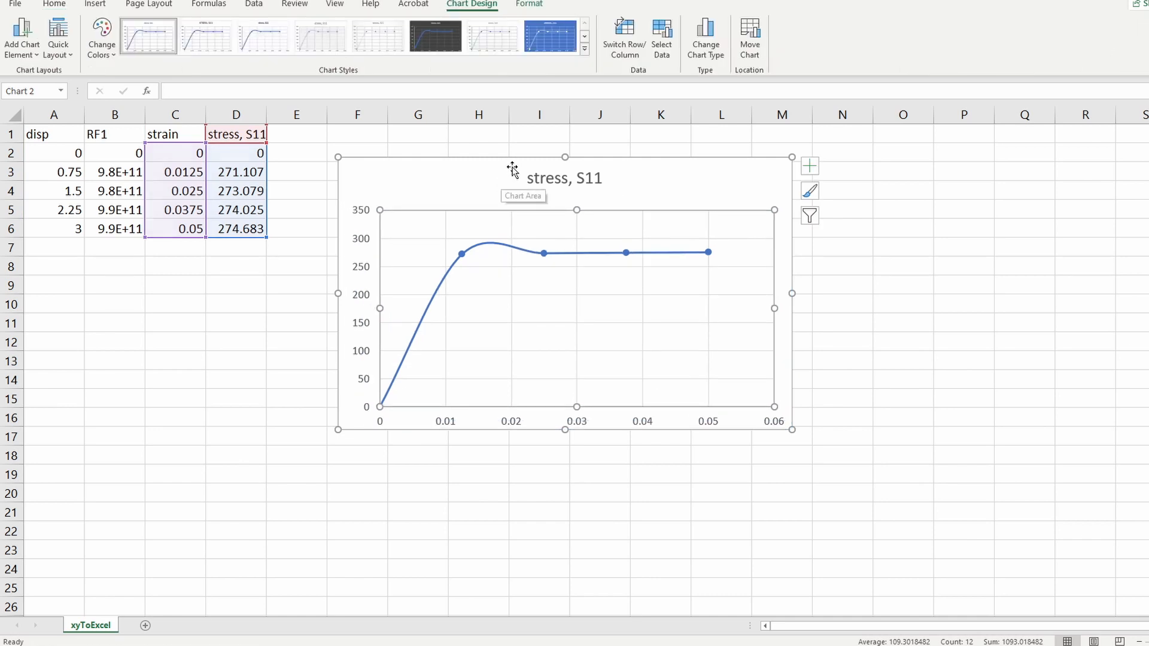
drag(490, 175, 673, 196)
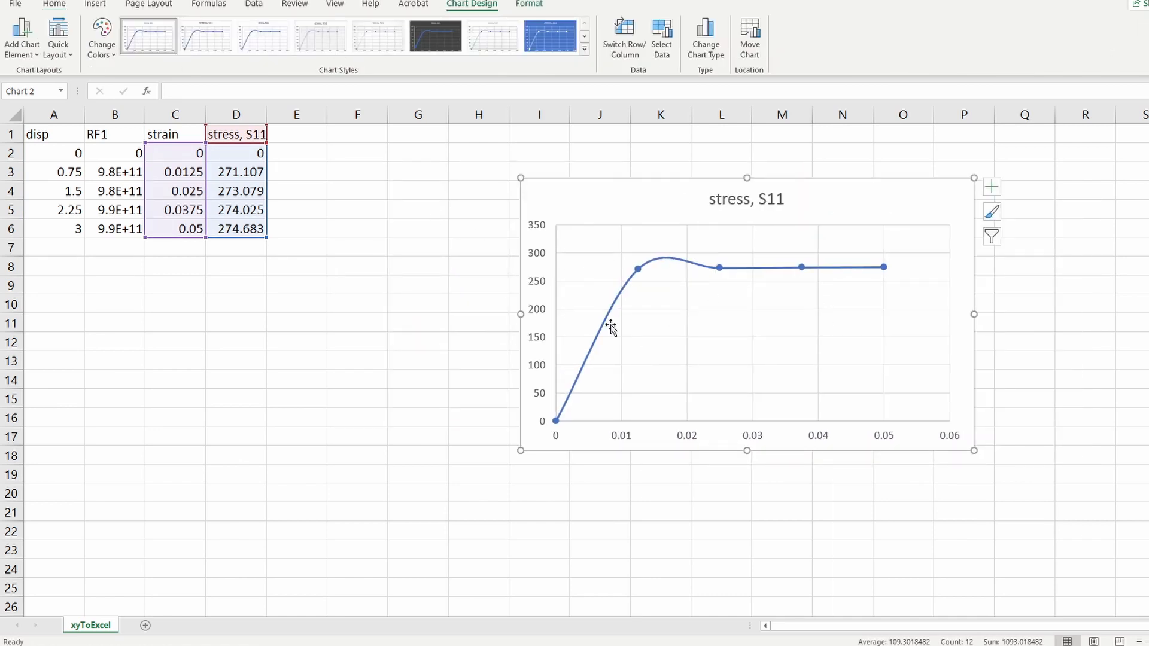
Enter the labels "Young's Modulus" in F2 and "Strength," in F3, and widen column F to fit them
click(368, 153)
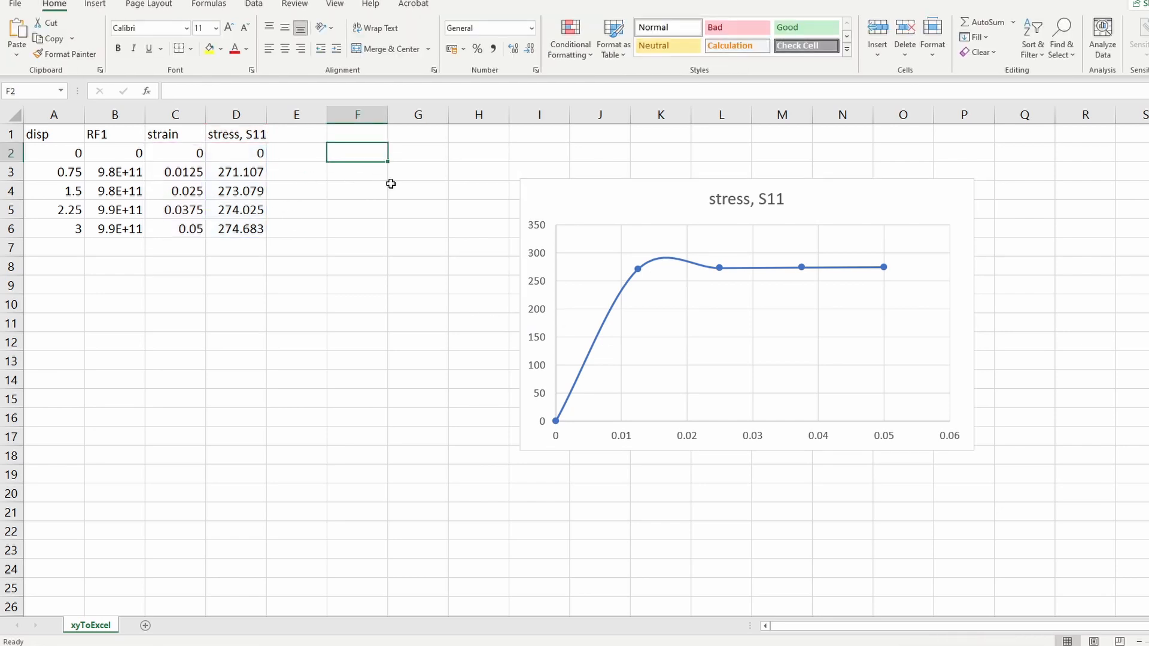
text(Young's )
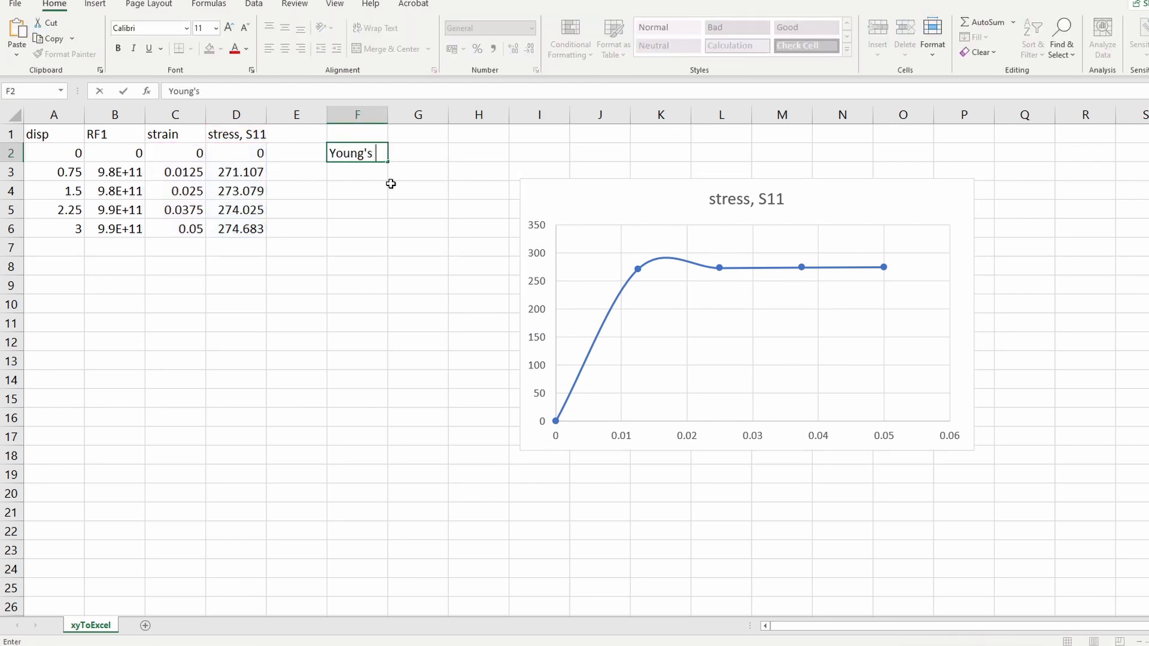
text(Modulus)
key(Return)
text(Strength)
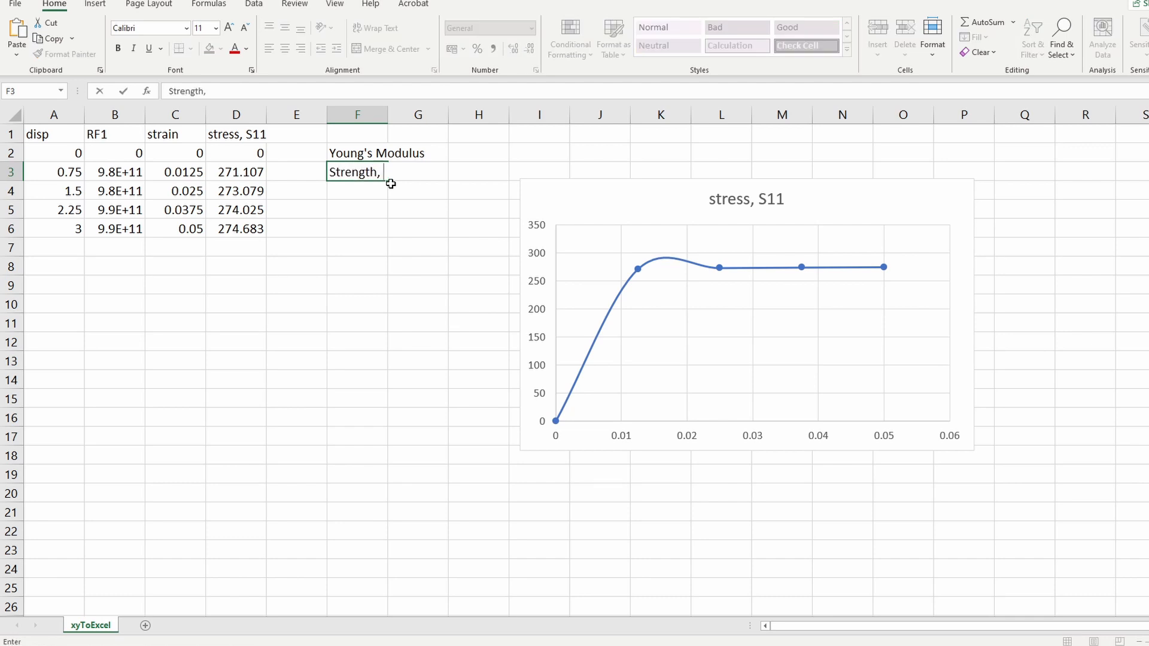
text(,)
click(391, 184)
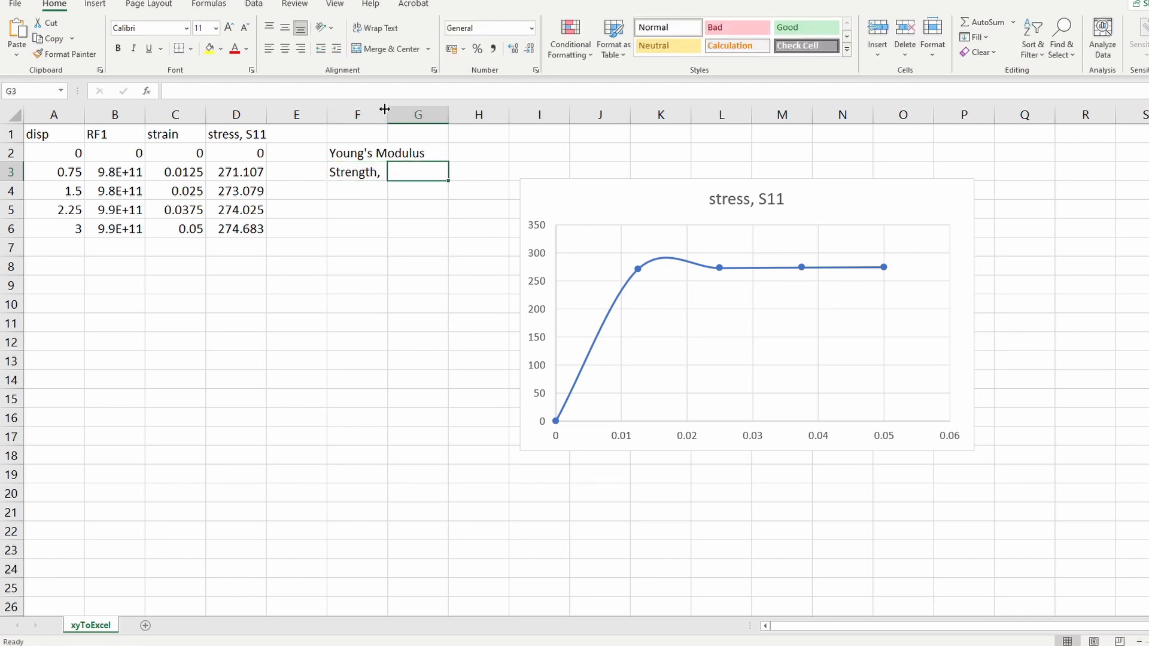
drag(385, 109, 430, 111)
click(502, 147)
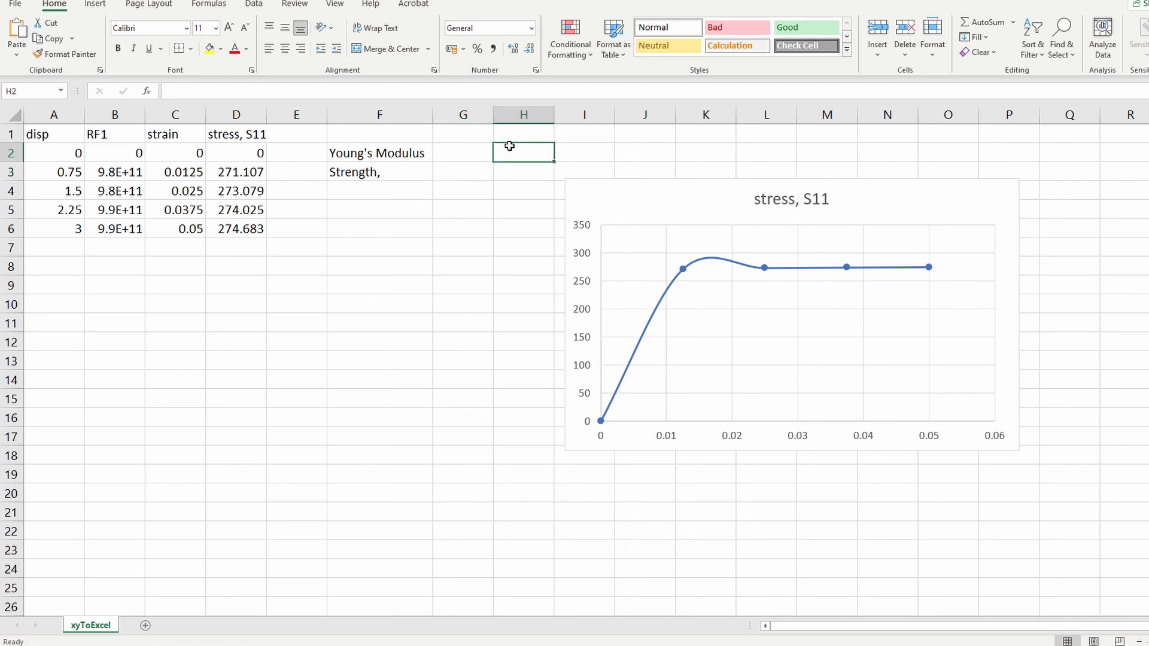
Calculate Young's modulus in G2 with the formula =slope(D2:D3,C2:C3)*1e-3
click(476, 145)
text(=slope)
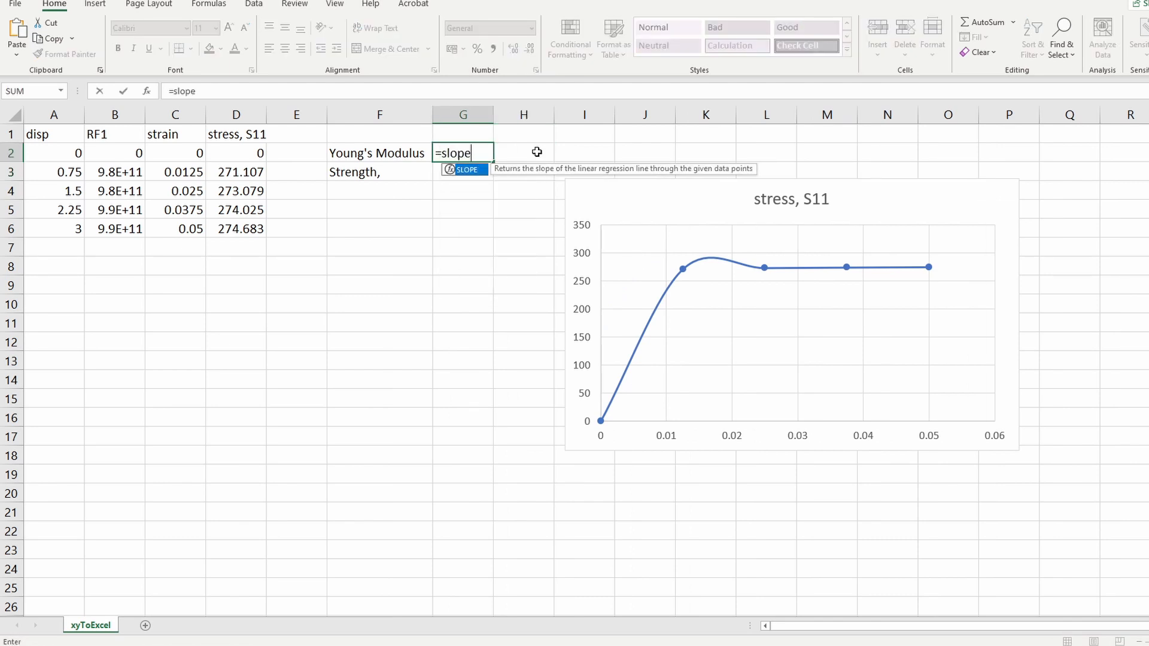
text(()
drag(246, 151, 252, 174)
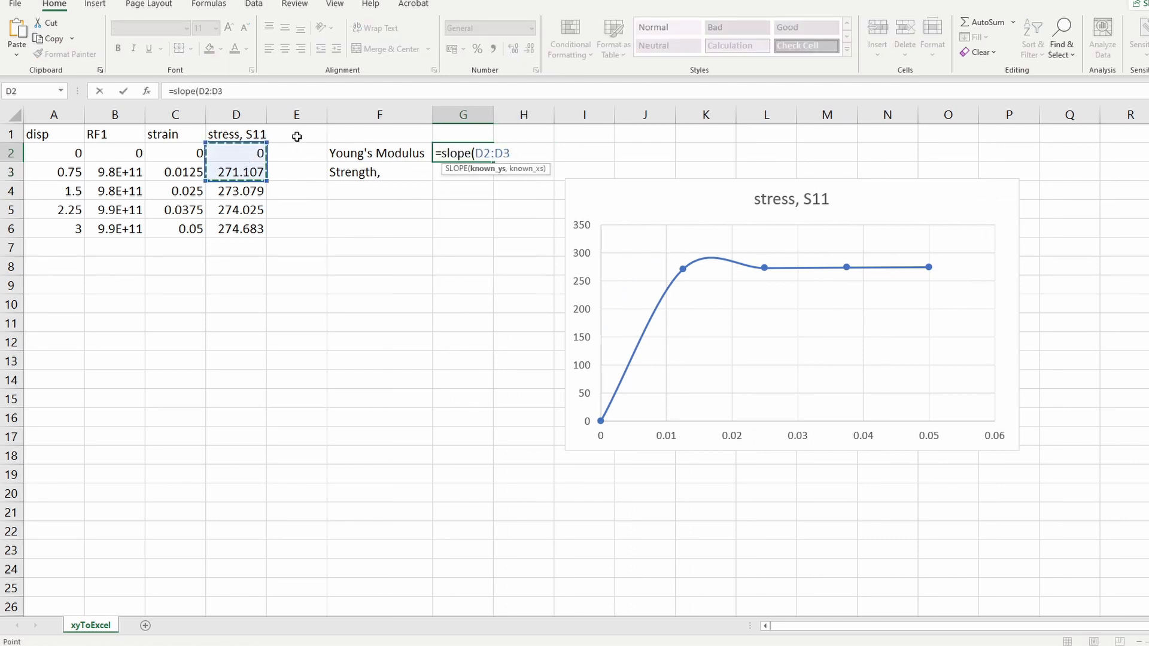
text(,)
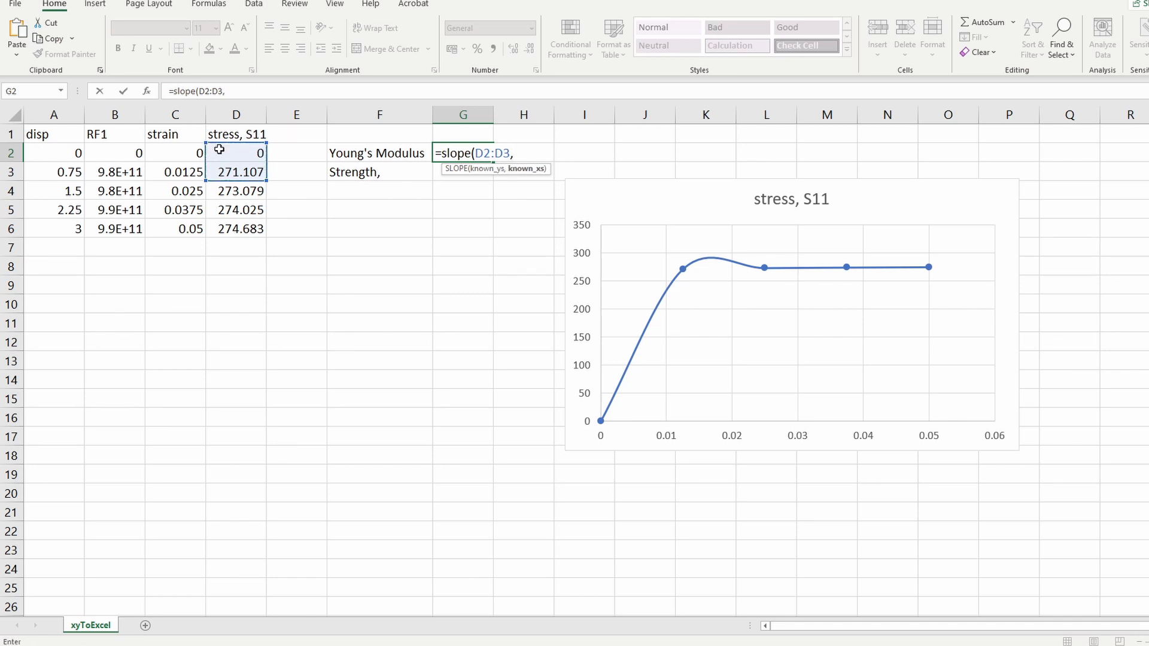
drag(173, 151, 181, 170)
text()*)
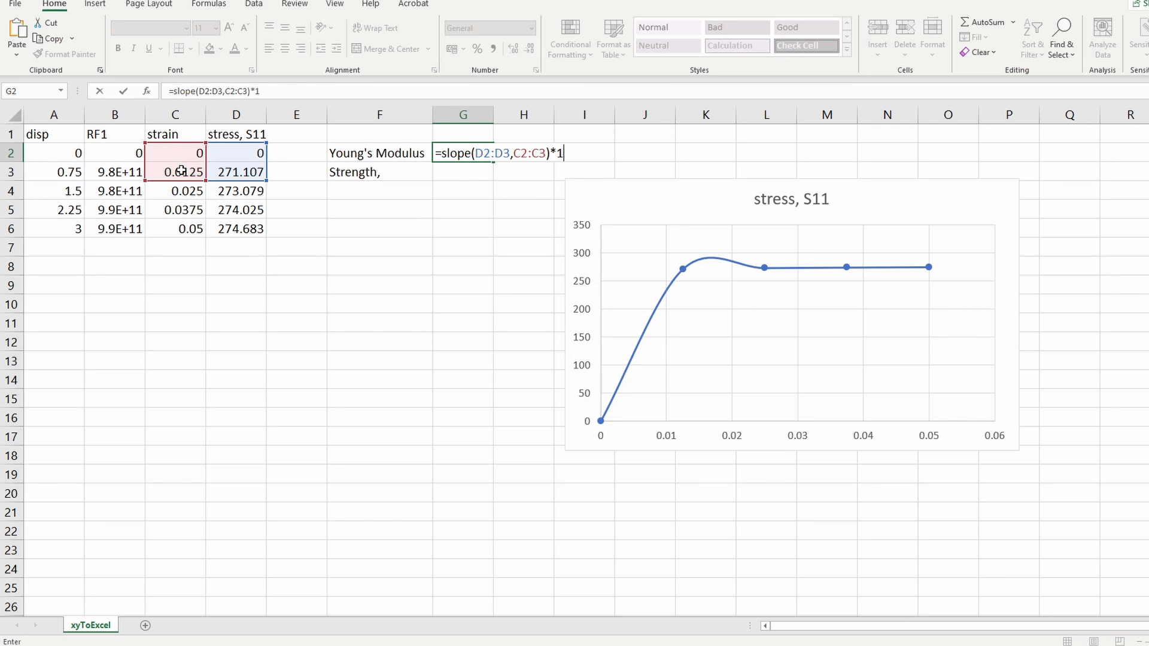
text(1e-3)
key(Return)
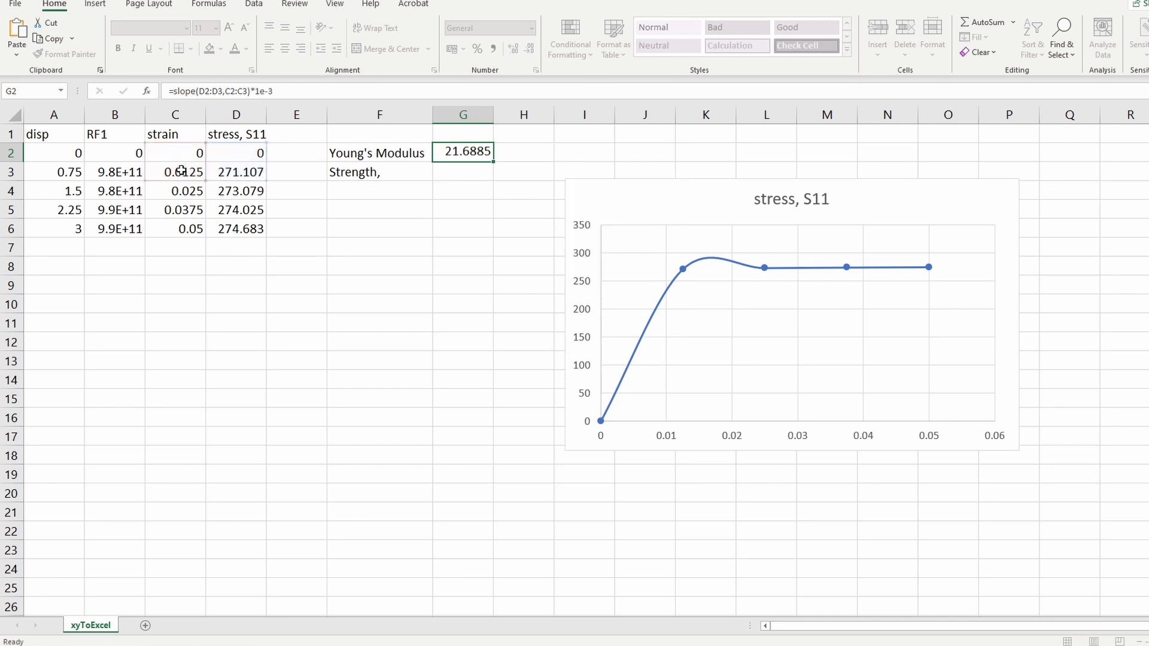
Enter the unit Gpa in H2 beside the Young's modulus value
key(Up)
key(Right)
text(G)
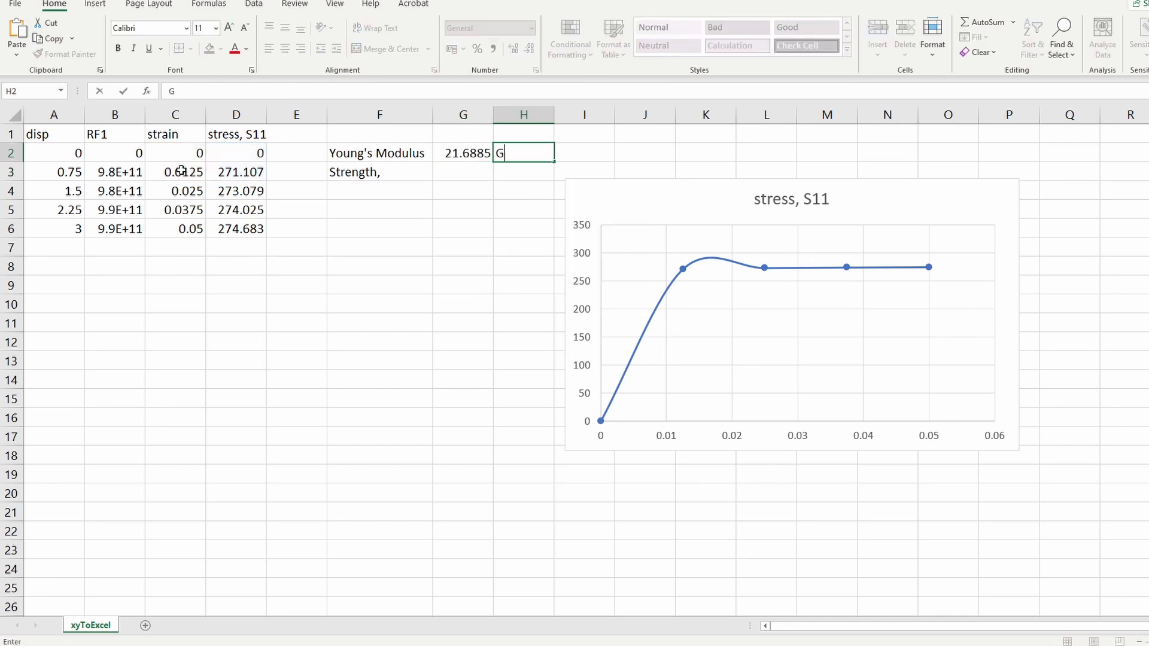
key(Return)
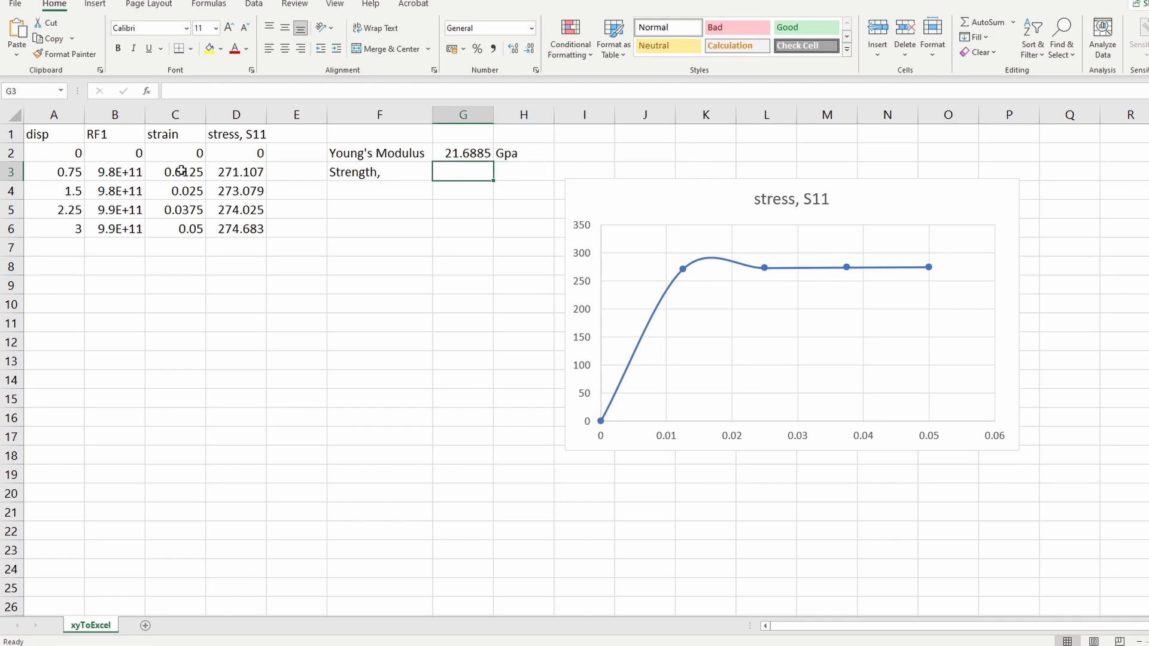
Calculate the strength in G3 with =max(abs(D2:D6)) and enter the unit MPa in H3
text(=max()
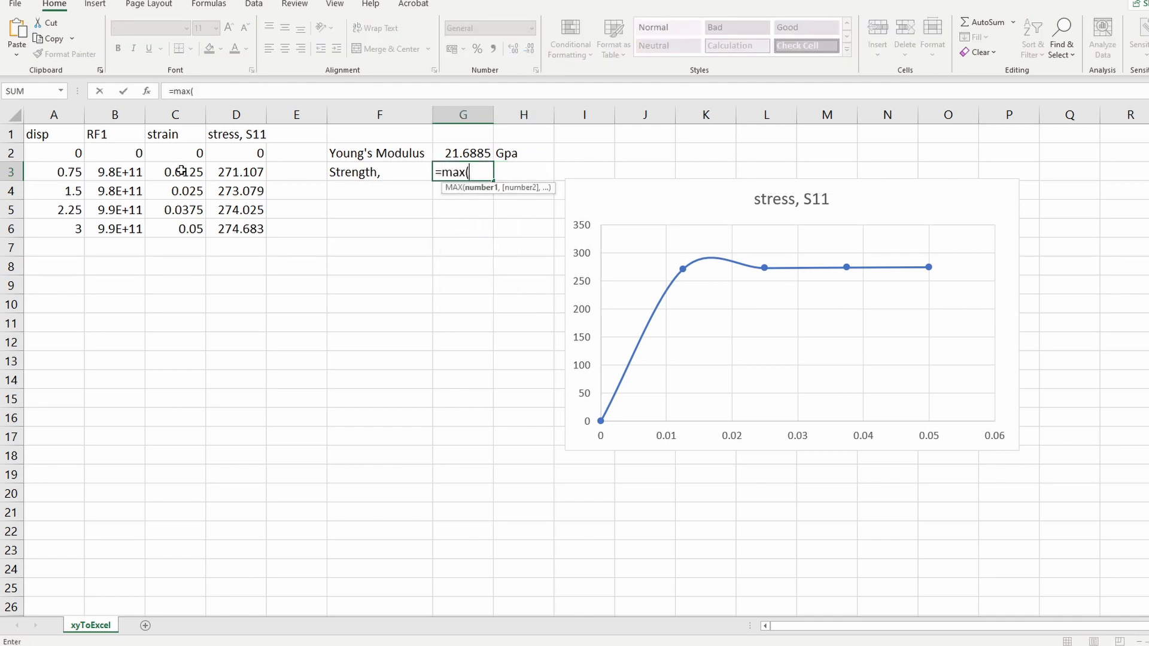
text(abs()
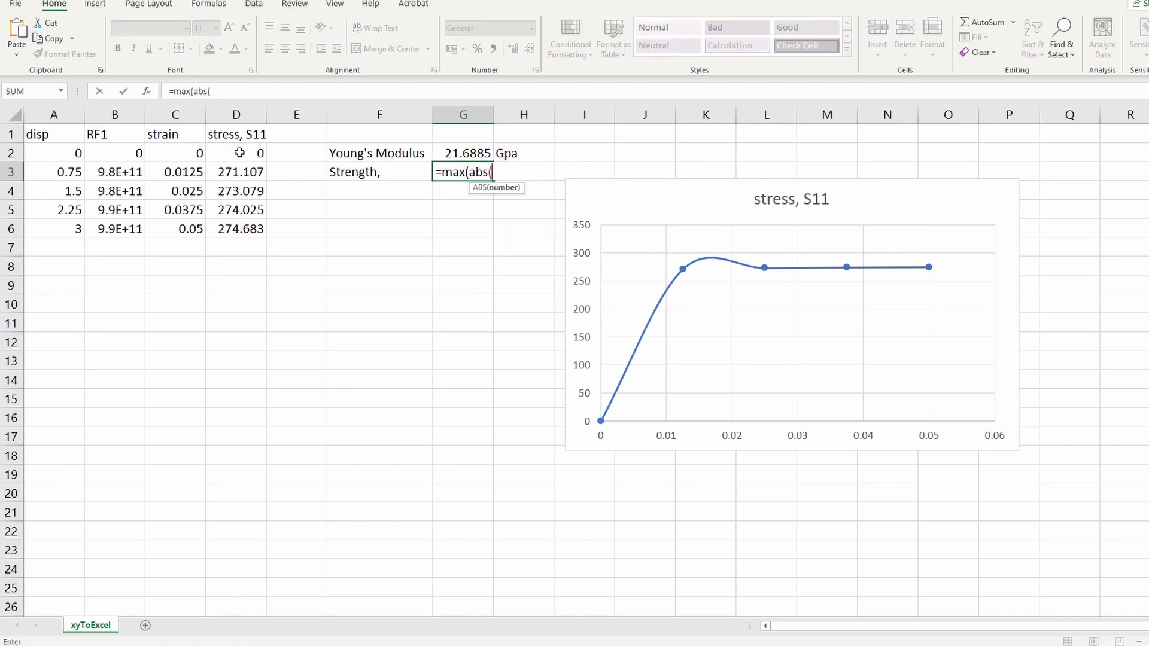
drag(239, 153, 241, 229)
text()))
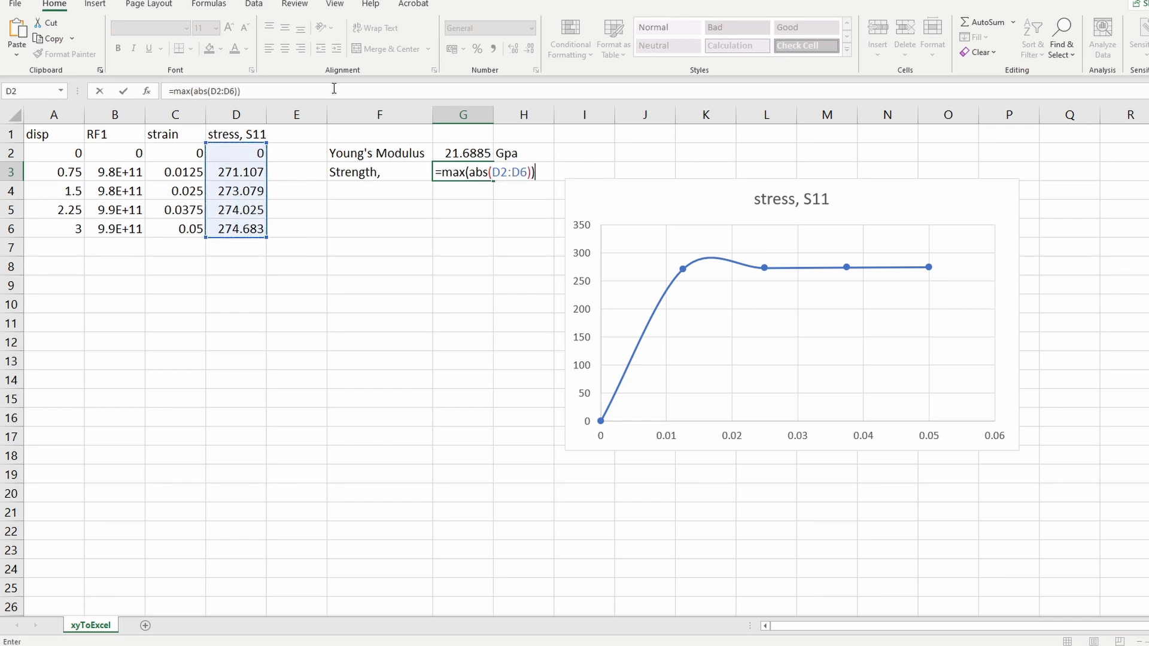
key(Return)
key(Up)
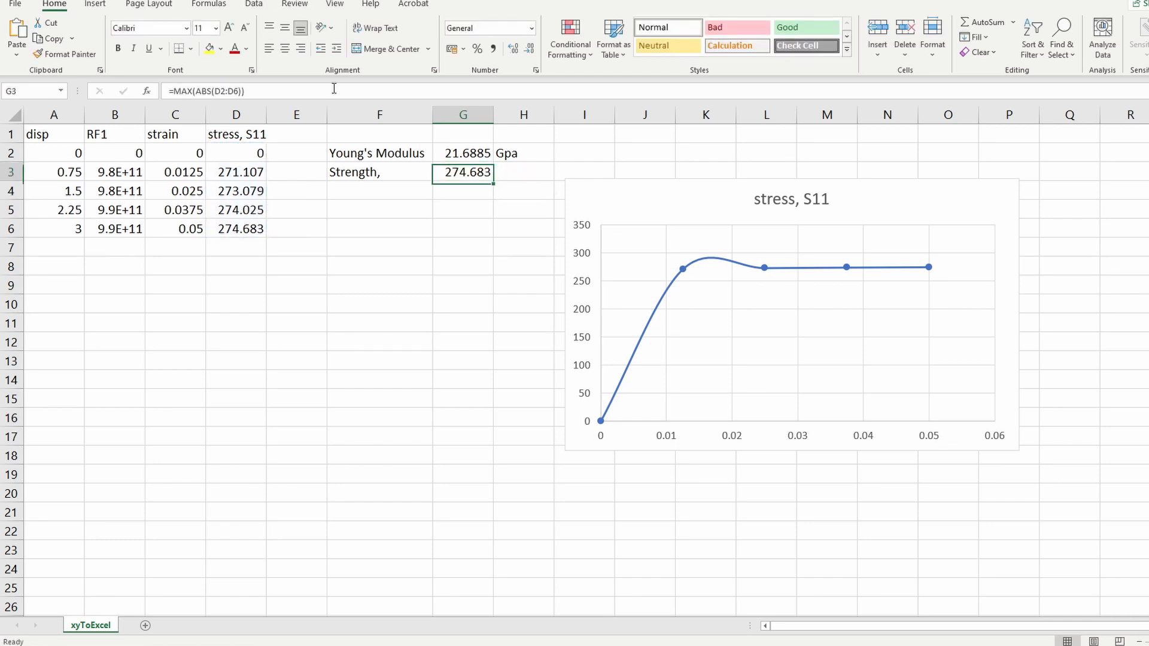
key(Right)
text(MPa)
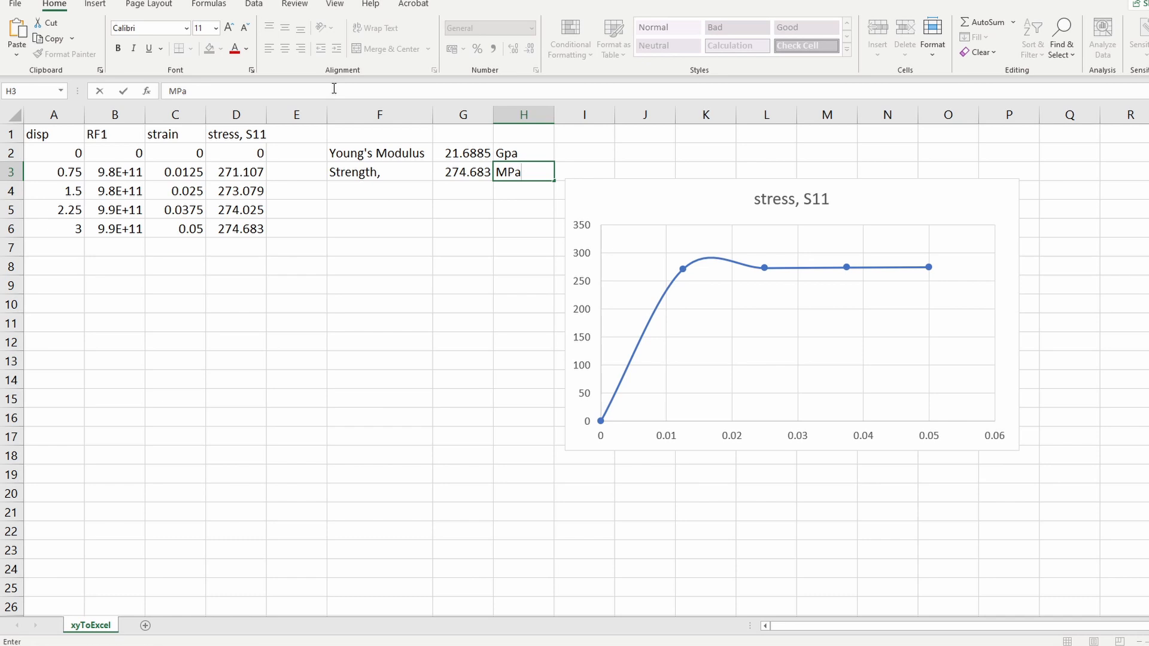
key(Return)
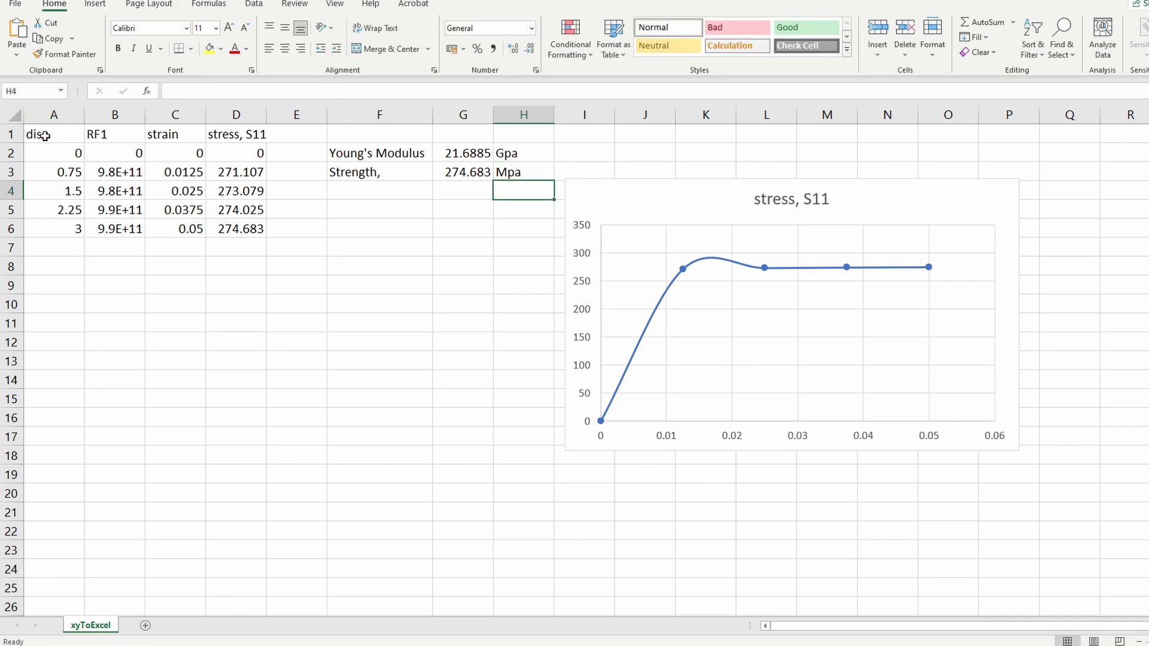
Apply all borders to the cell range A1:H6
drag(50, 134, 514, 225)
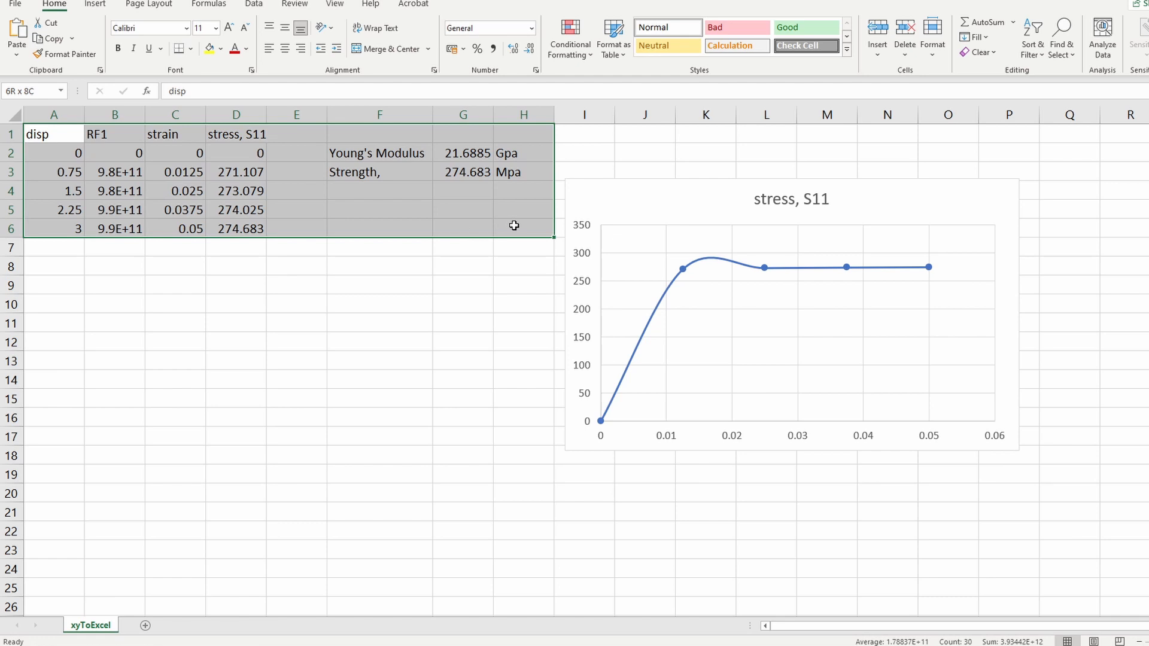
click(191, 48)
click(212, 179)
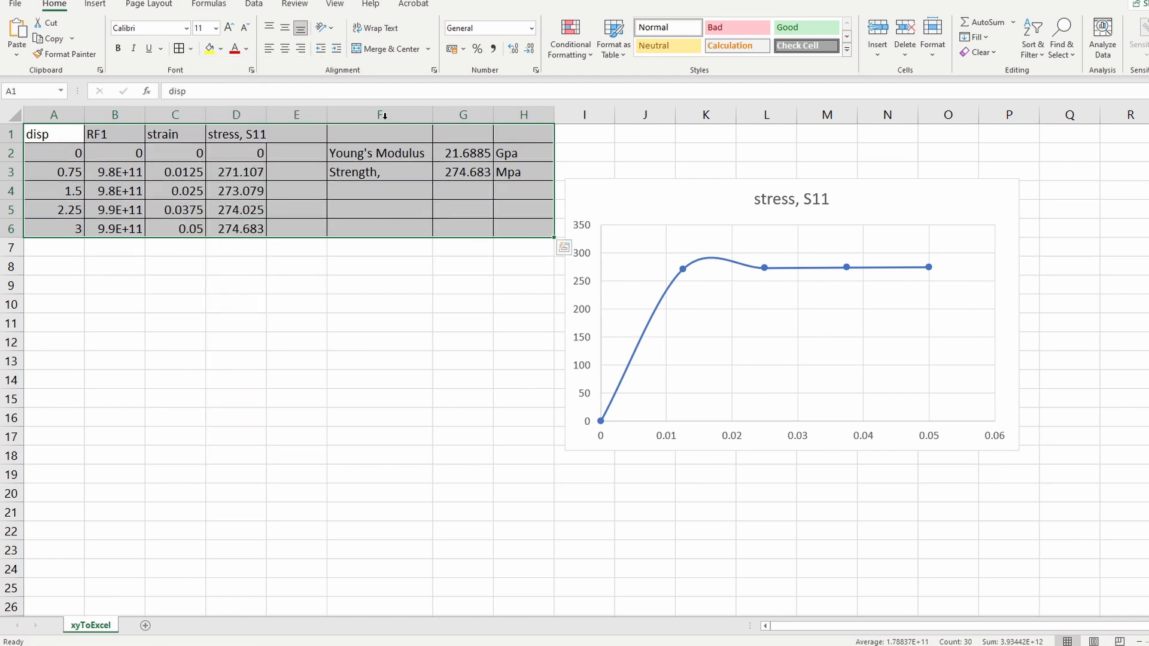
click(333, 276)
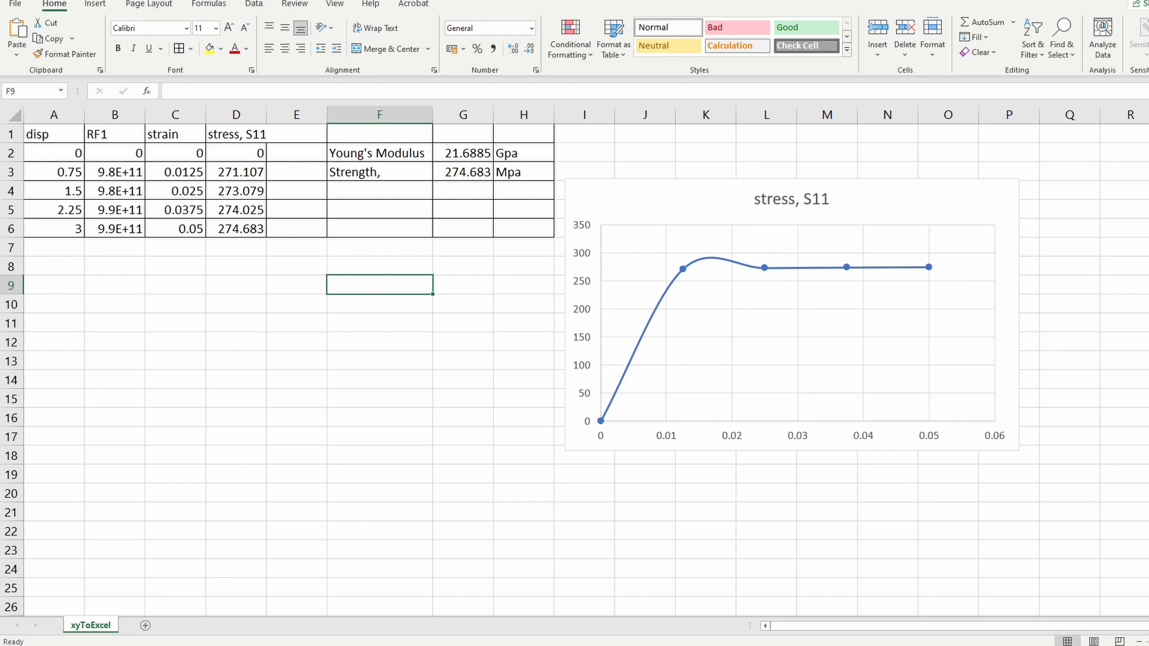
Switch to Abaqus, open the results of job PMMC_XYShear_Sim1 and plot contours on the deformed shape
click(449, 222)
key(alt+Tab)
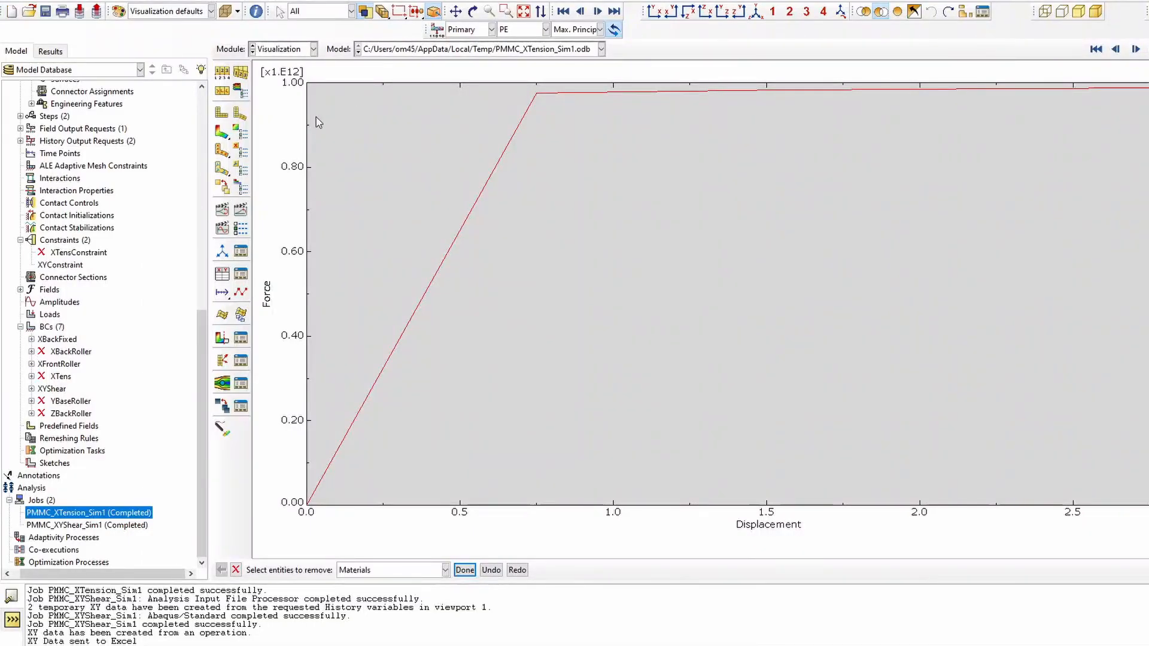
click(105, 526)
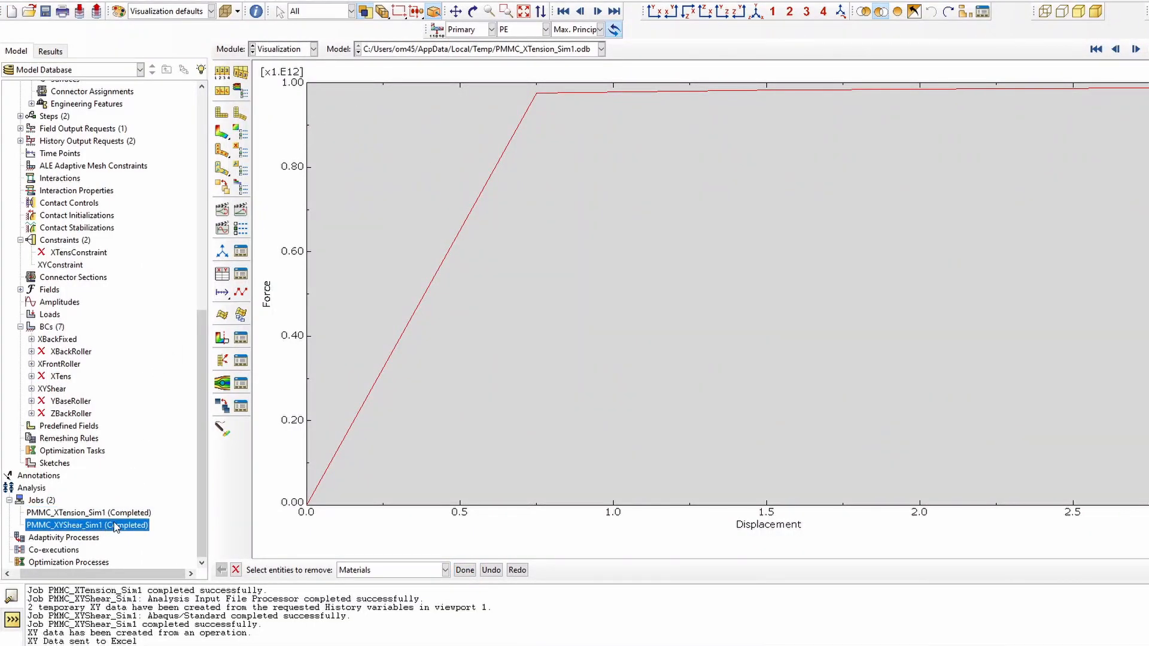
right_click(116, 526)
click(144, 610)
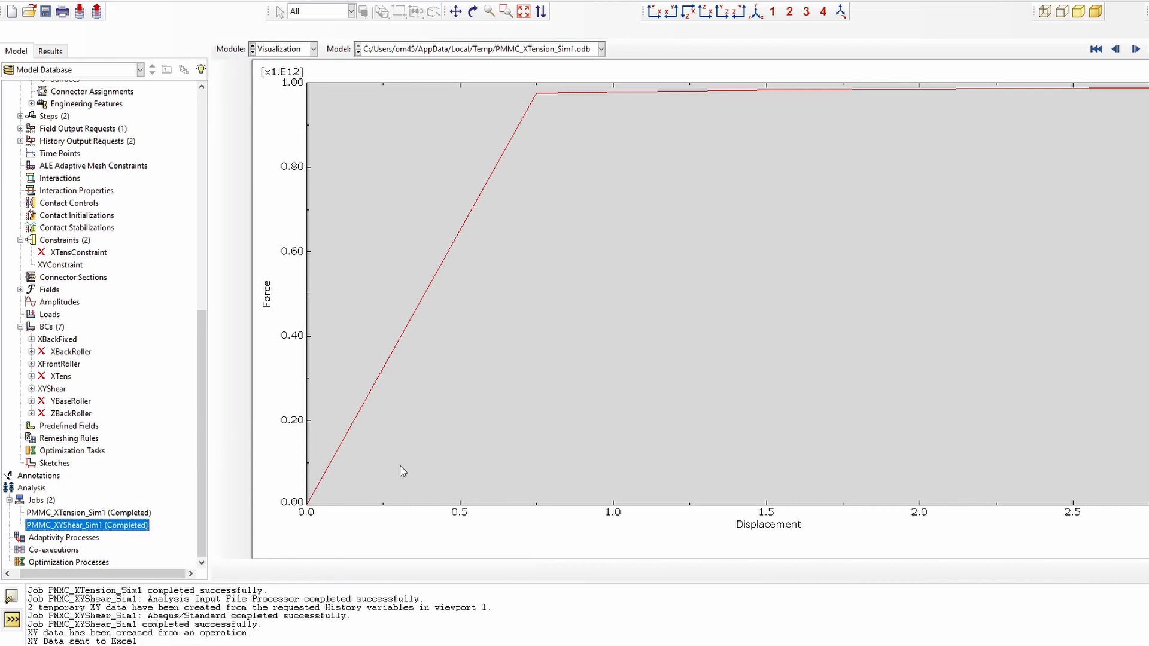
click(222, 134)
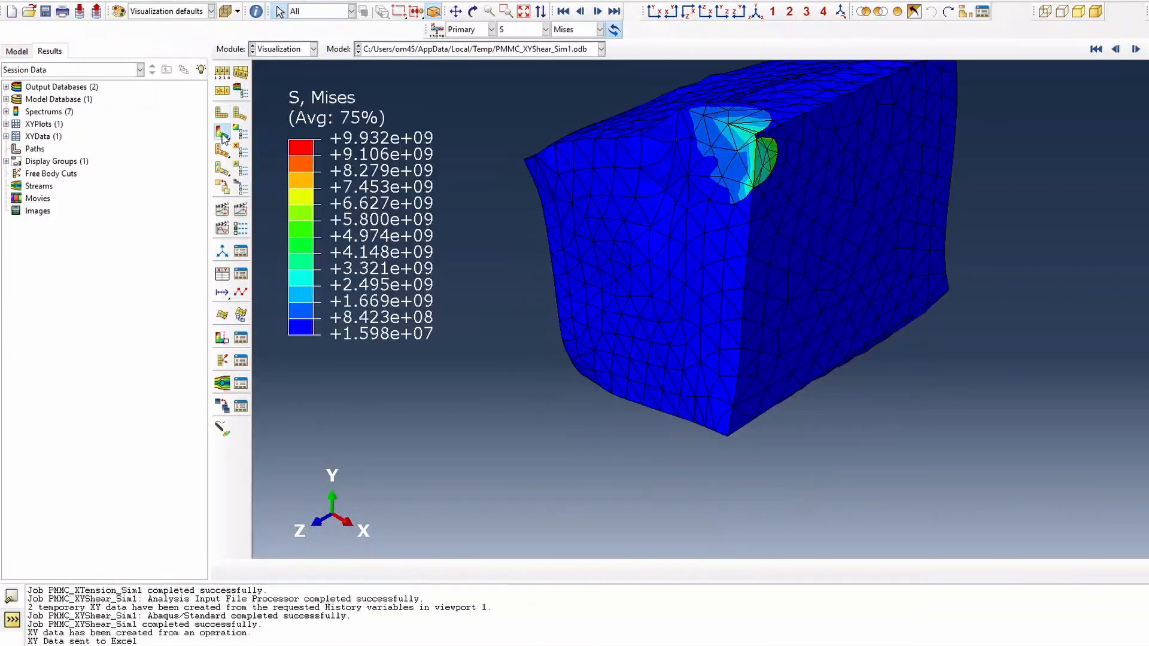
Display the plastic strain PE, Max. Principal contours on the sheared cube and inspect them in front and rotated views
click(472, 11)
drag(630, 305, 736, 263)
click(655, 11)
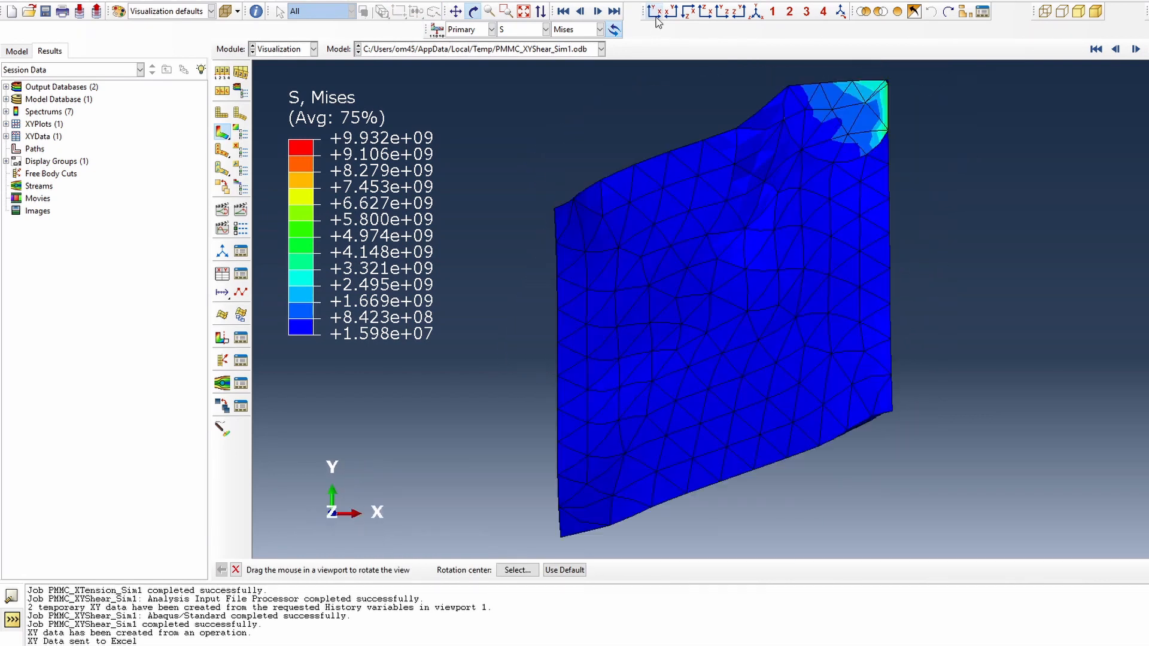
click(522, 30)
click(518, 62)
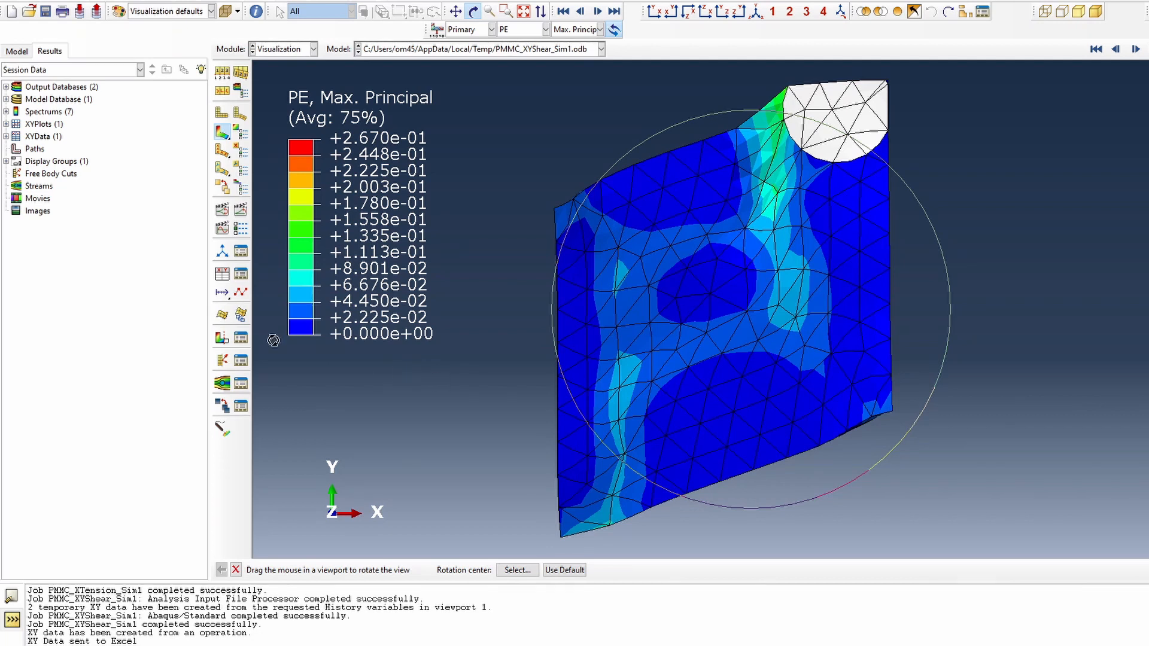
click(756, 12)
drag(749, 352, 876, 303)
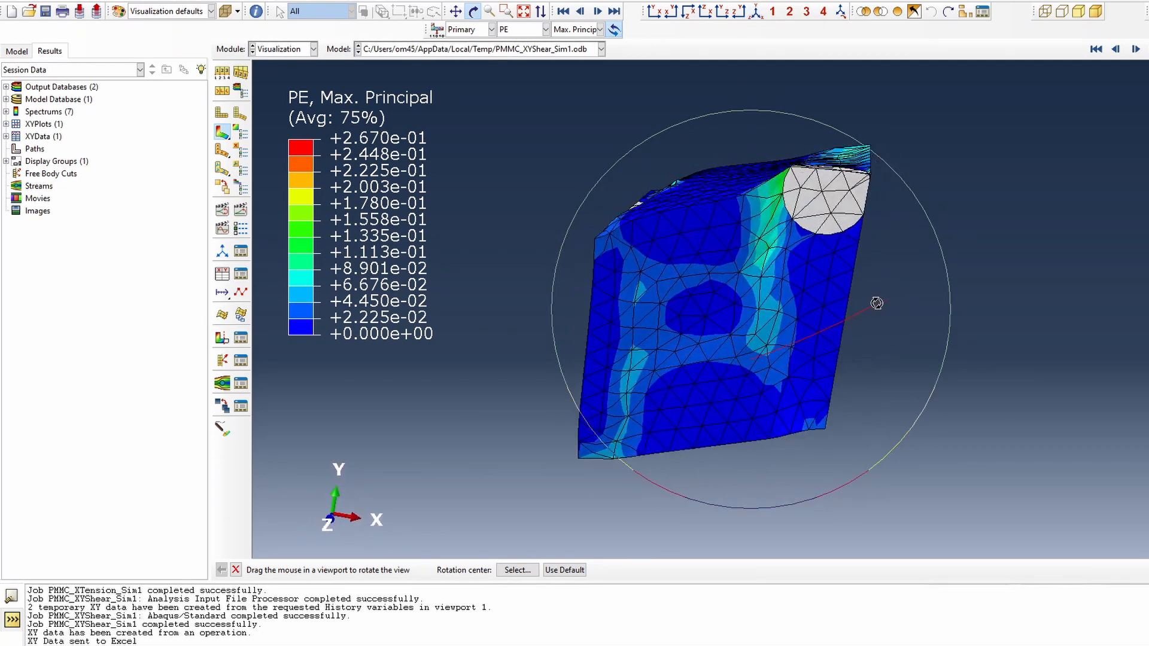
Animate the time history of the shear results and inspect the deforming cube from several angles
click(241, 212)
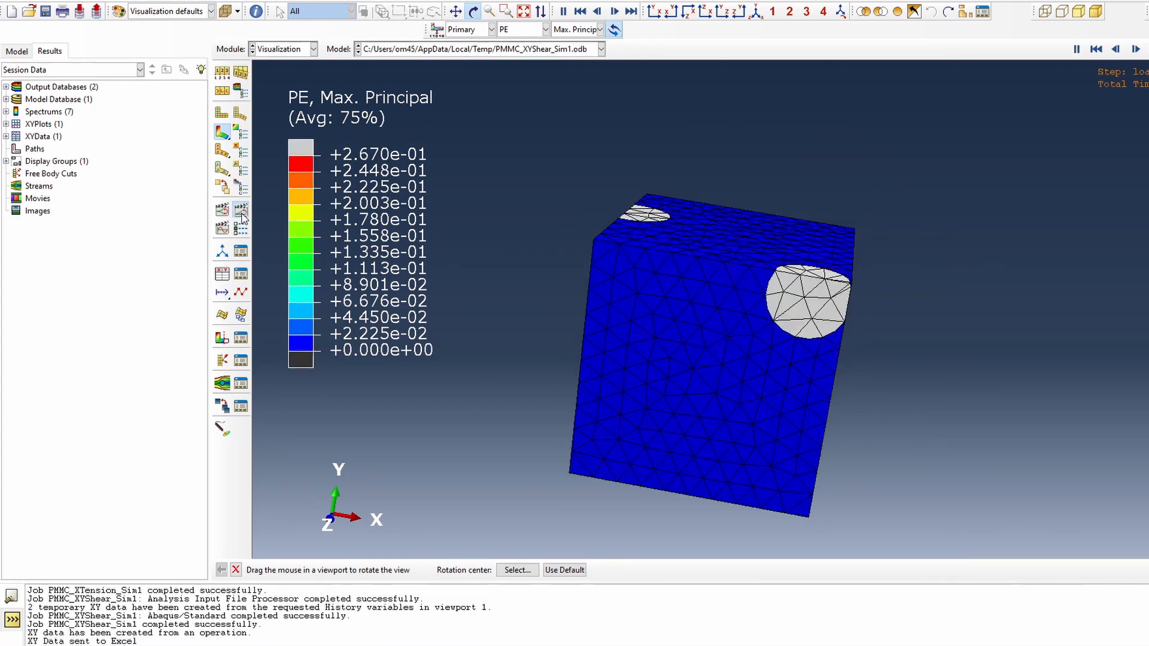
drag(803, 264, 623, 436)
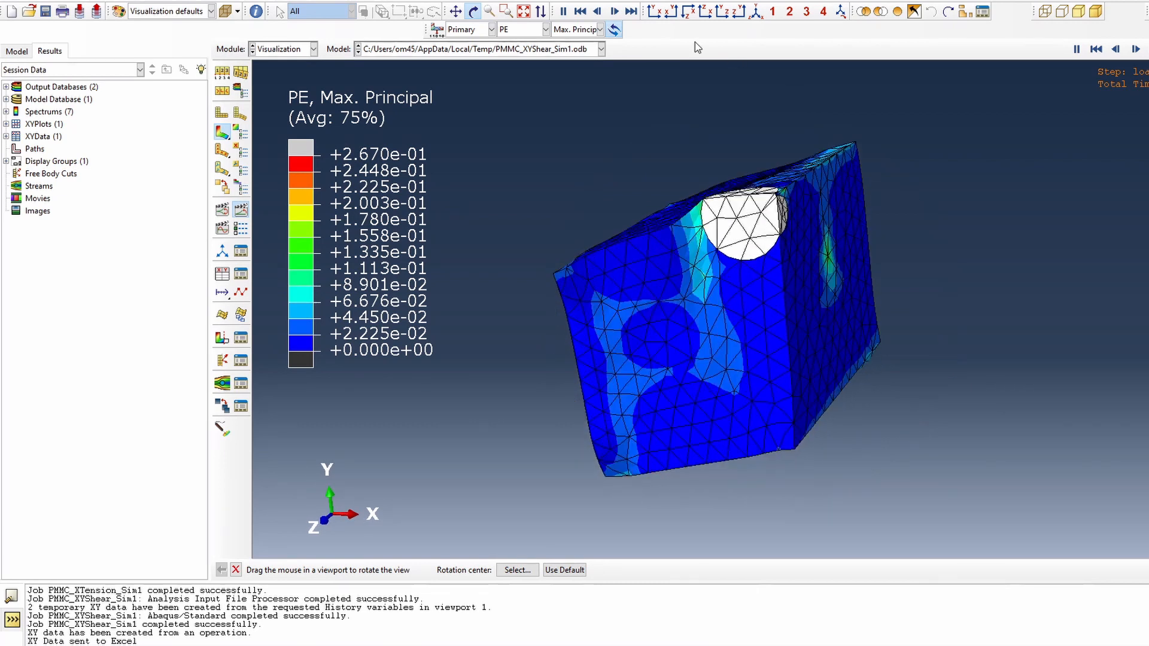
drag(722, 263, 828, 277)
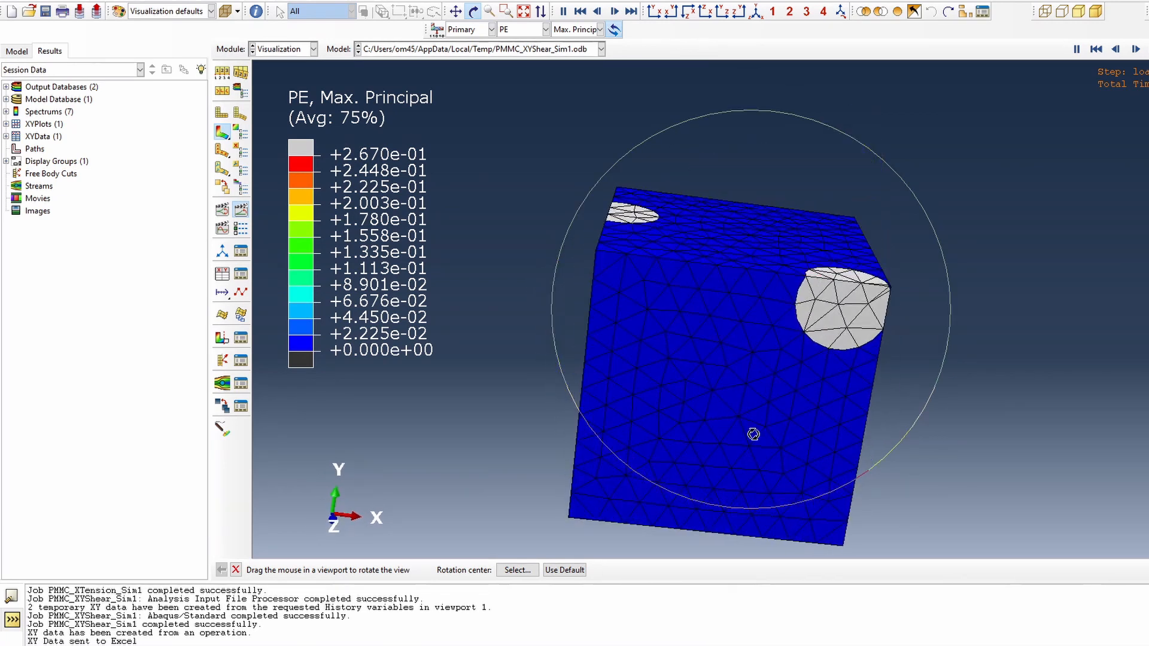
drag(753, 434, 770, 219)
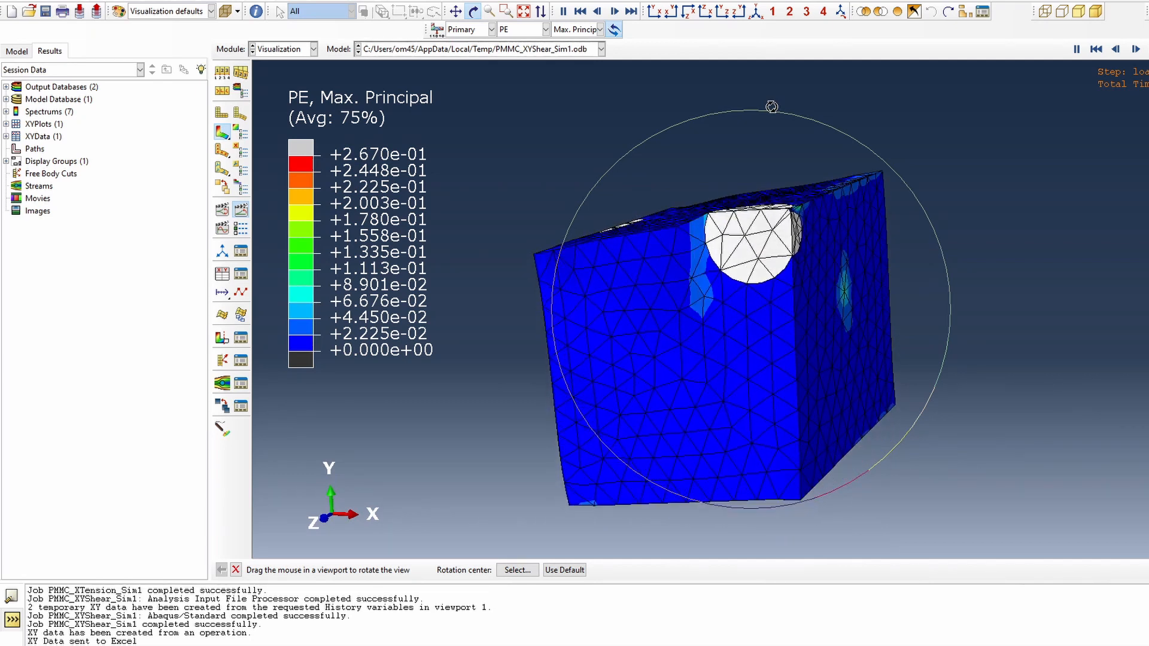
Create a second viewport and tile both viewports vertically
click(98, 3)
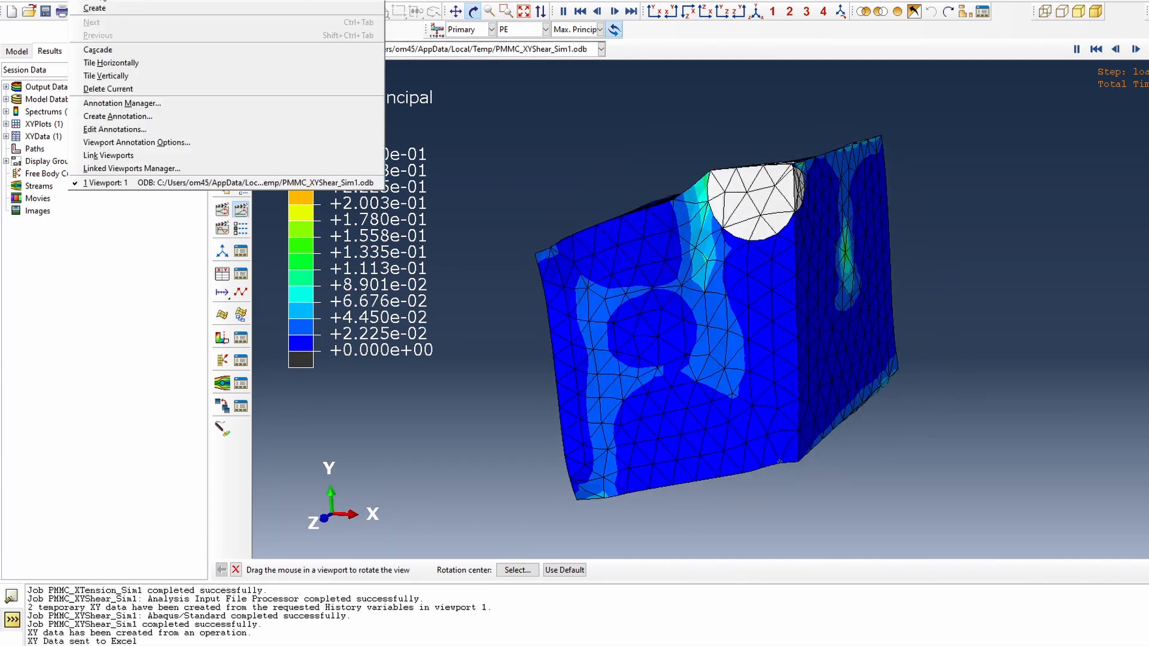
click(96, 8)
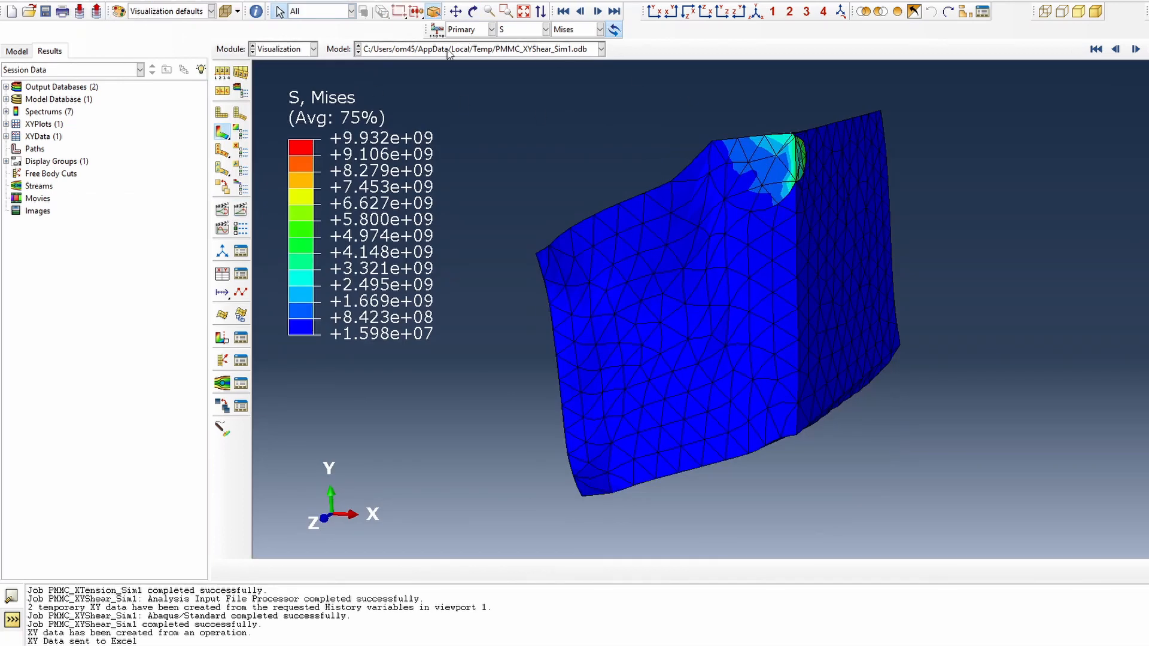
click(95, 3)
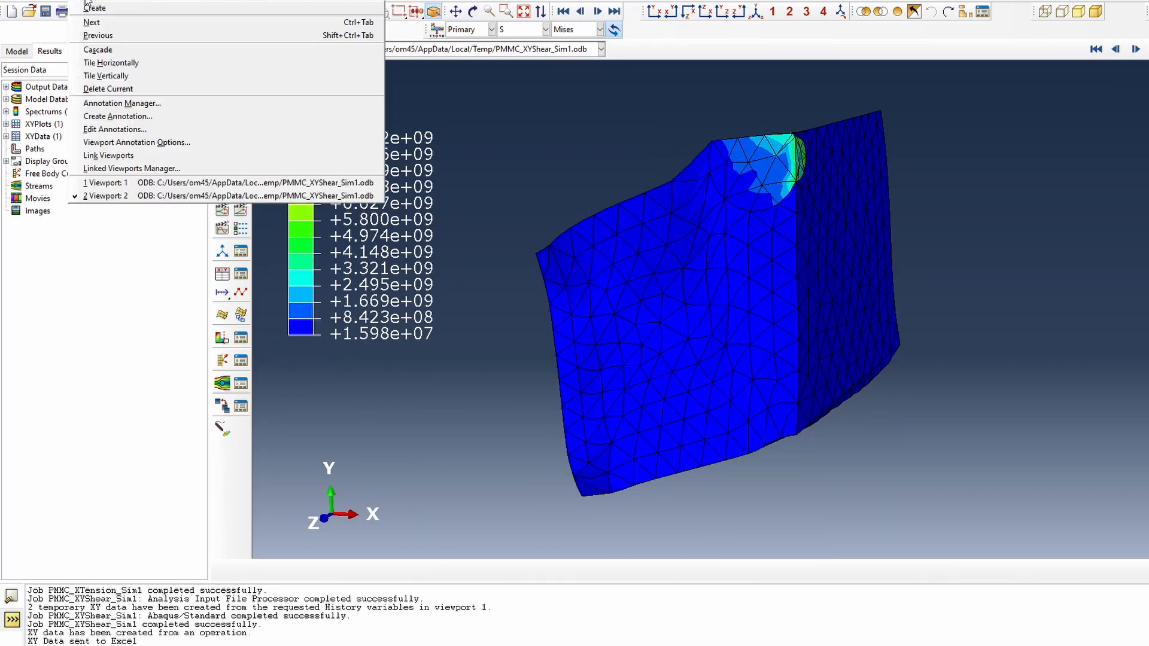
click(116, 77)
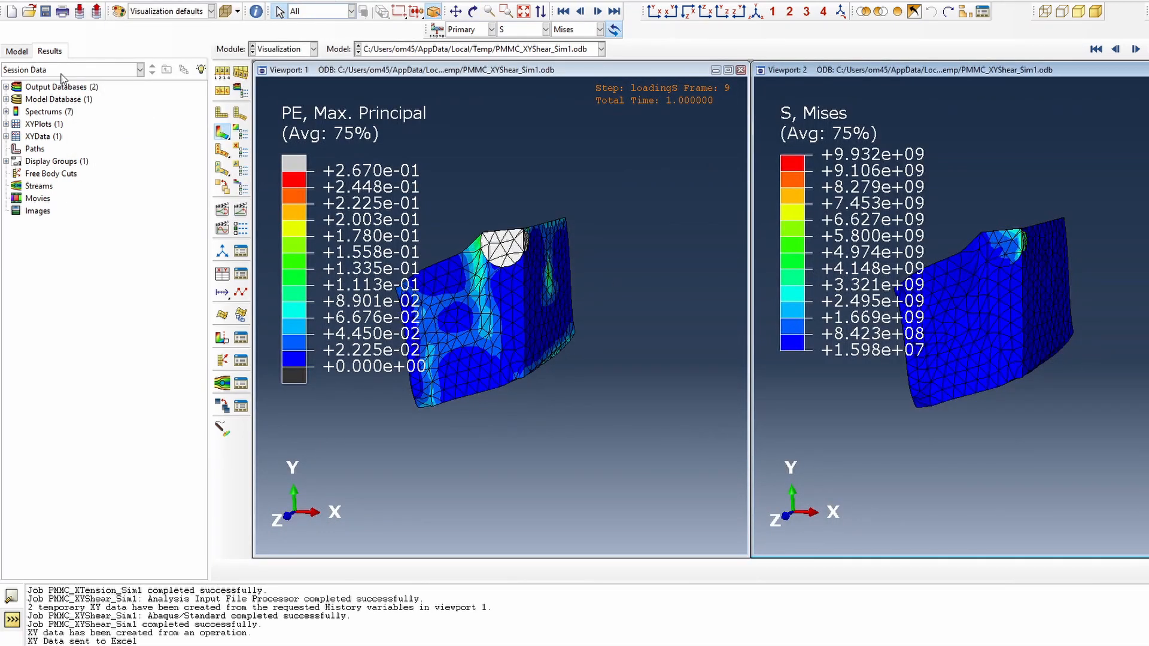
Link the two viewports and fit the model to the view in both
click(96, 3)
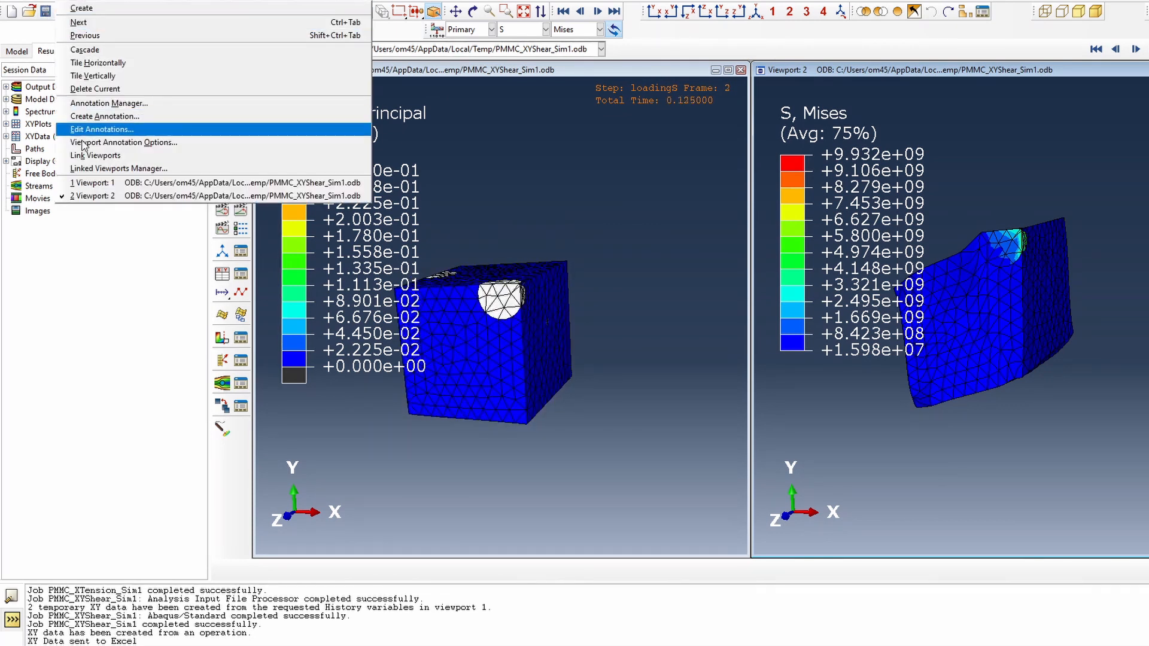
click(94, 157)
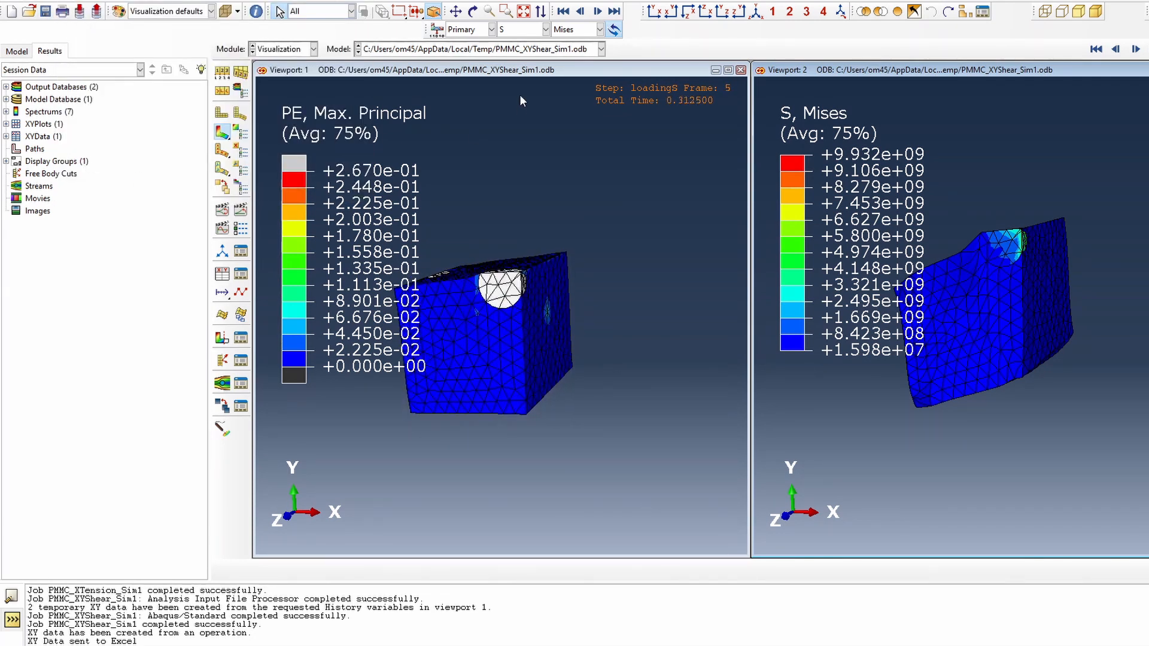
click(524, 13)
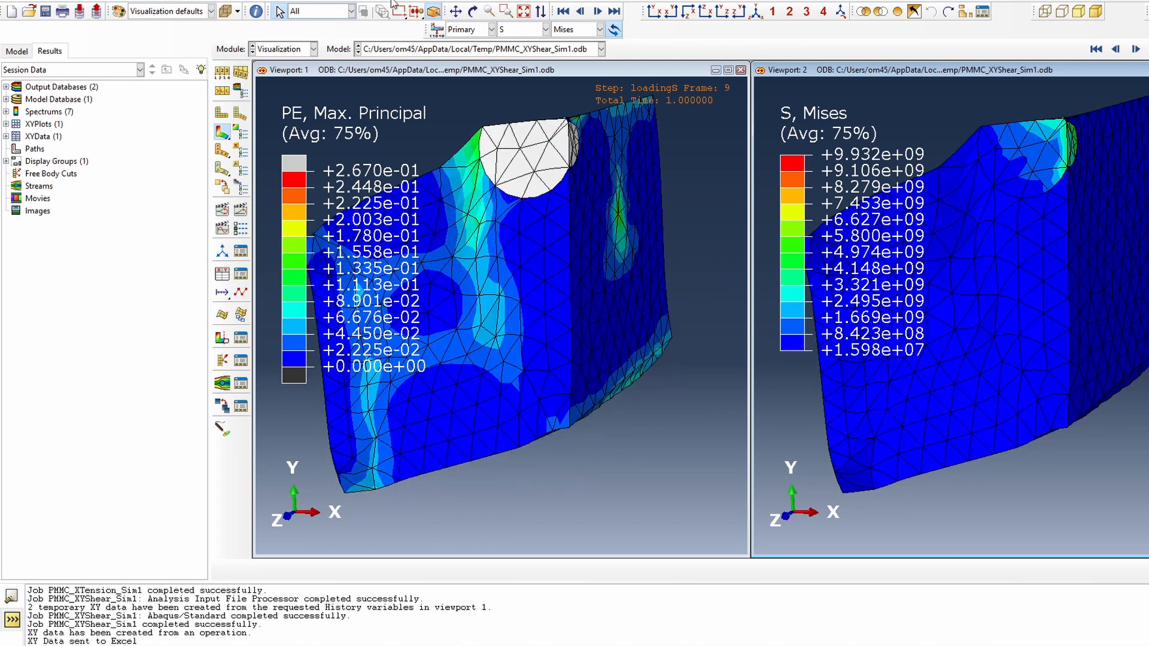
Show the PMMC_XTension_Sim1.odb results in the second viewport as contours on the deformed shape
click(542, 50)
click(543, 72)
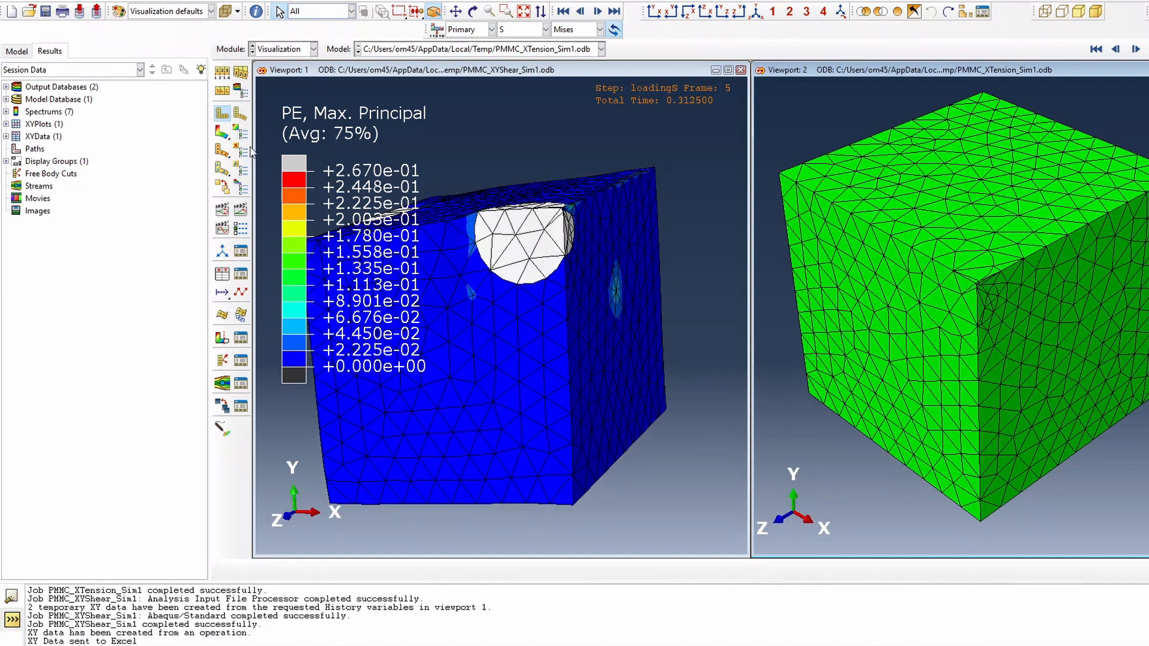
click(222, 133)
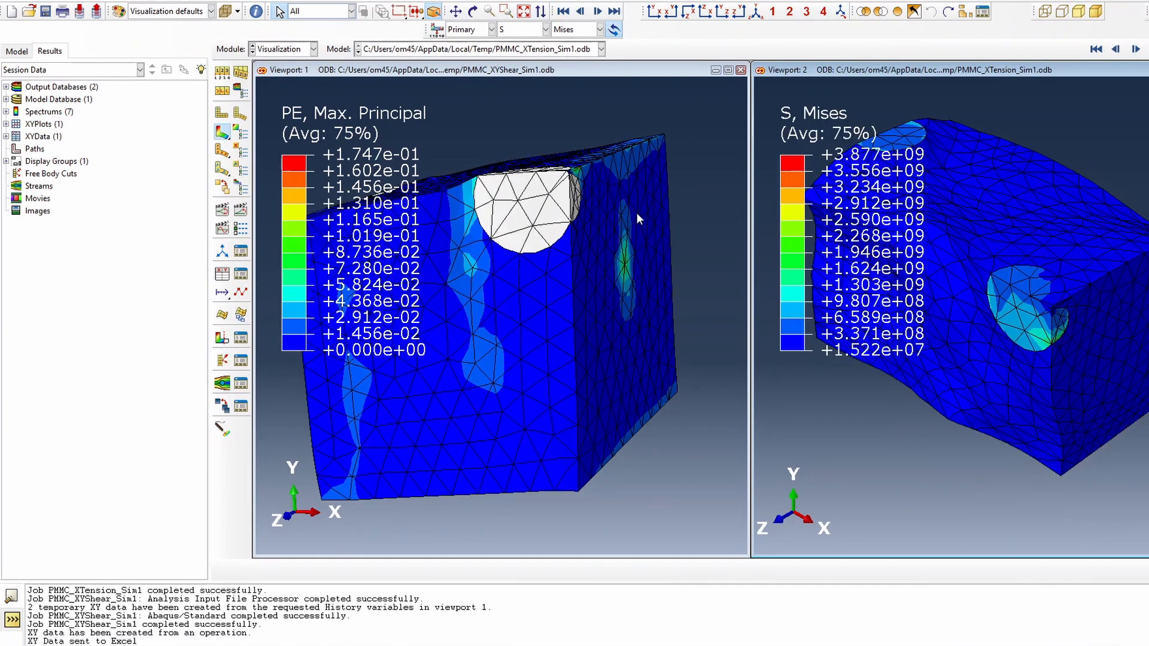
Set the contour variable of the tension results to PE, Max. Principal
click(542, 30)
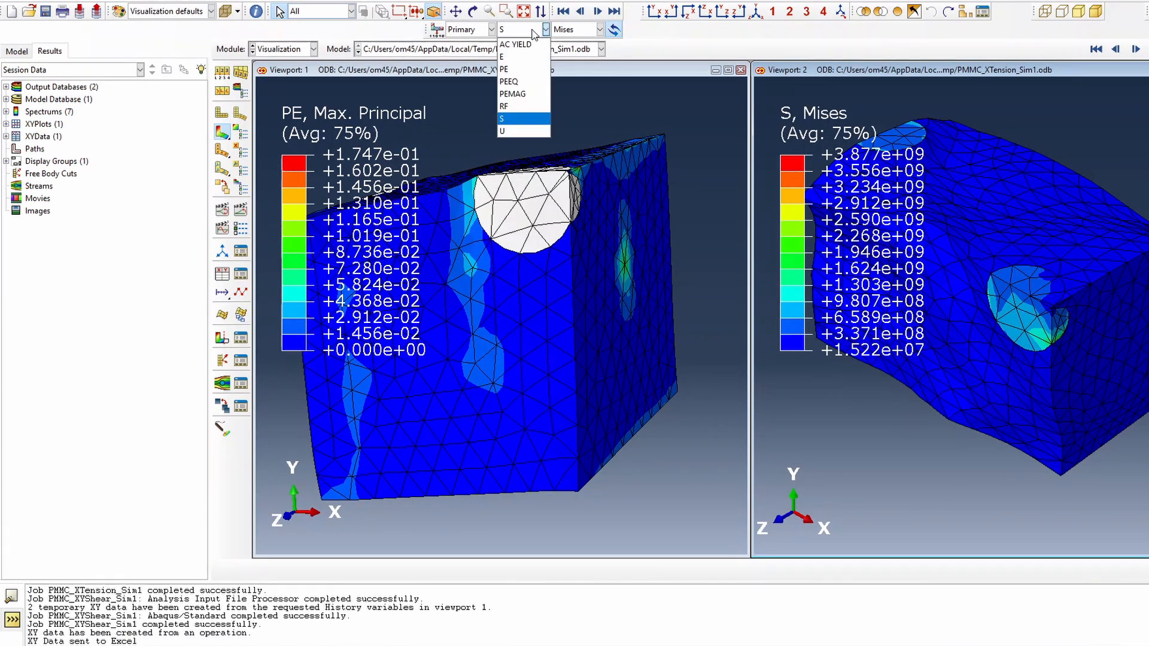
click(517, 70)
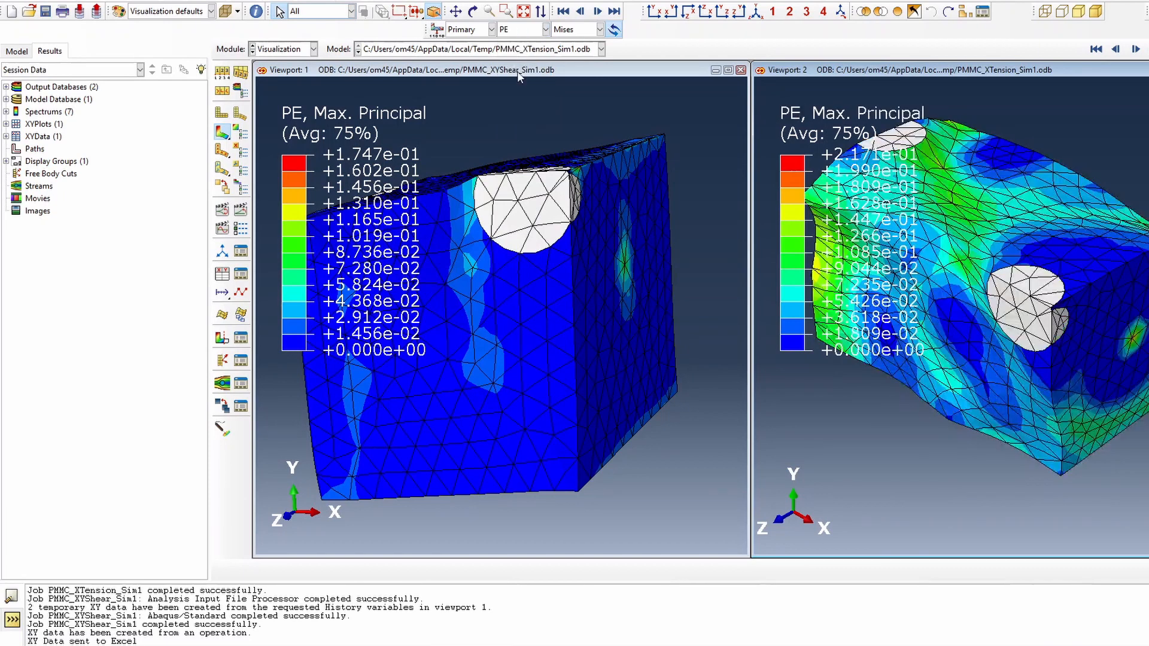
click(527, 29)
click(547, 117)
Hide the contour legend in the linked viewports through the viewport annotation options
click(90, 1)
click(108, 143)
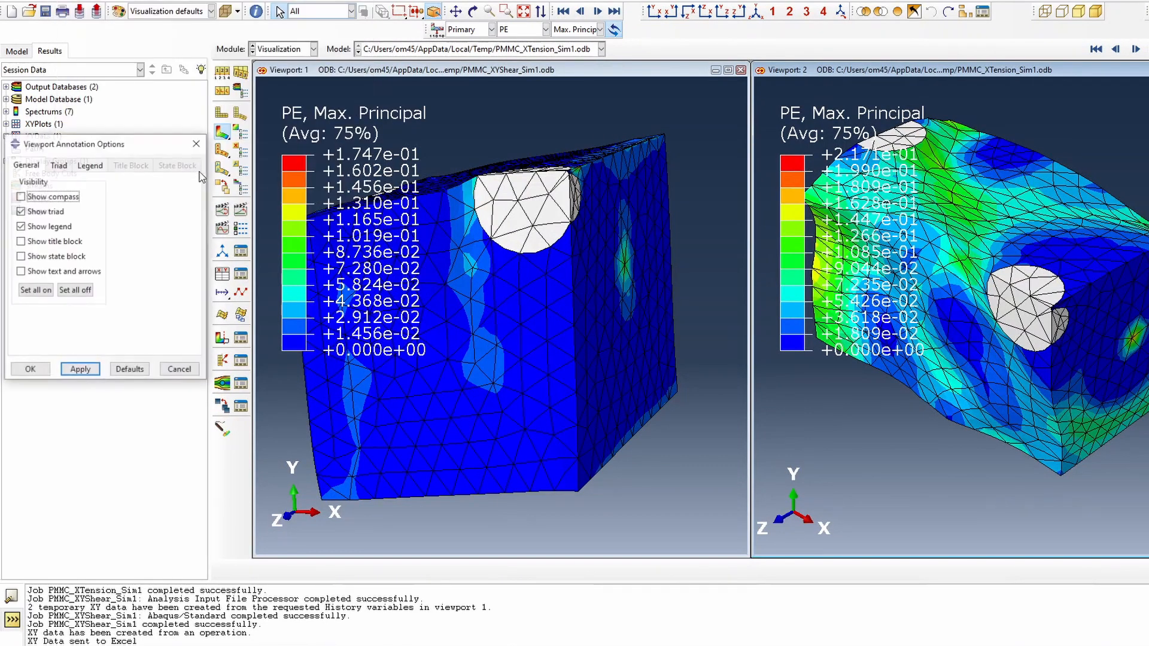
click(52, 227)
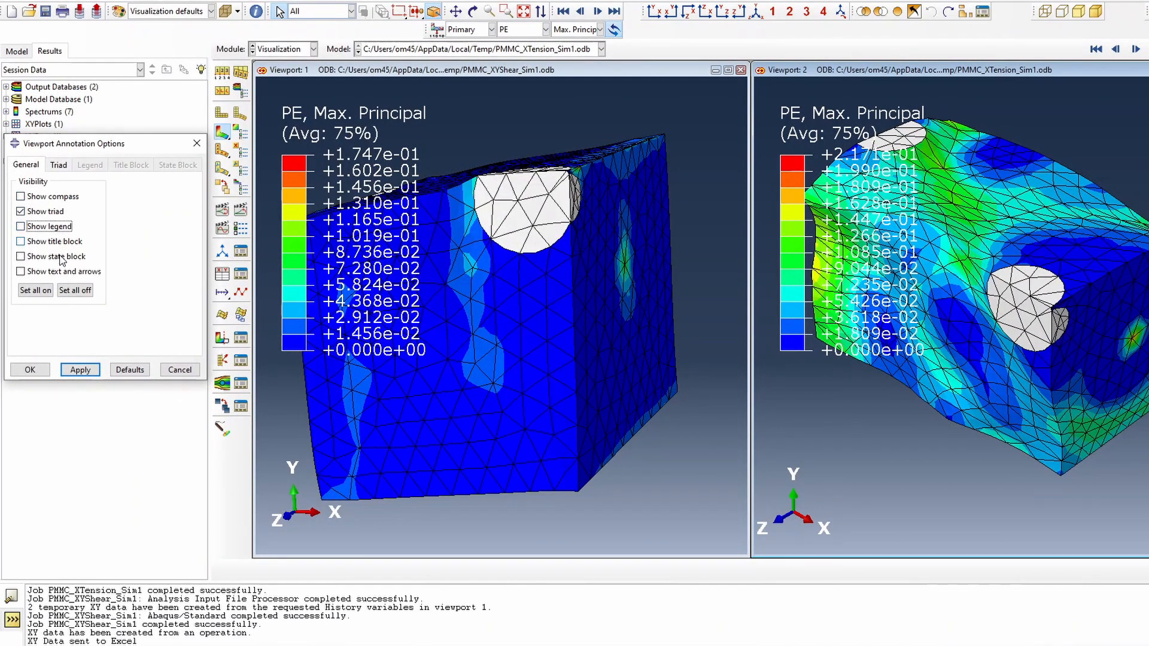
click(81, 370)
click(29, 369)
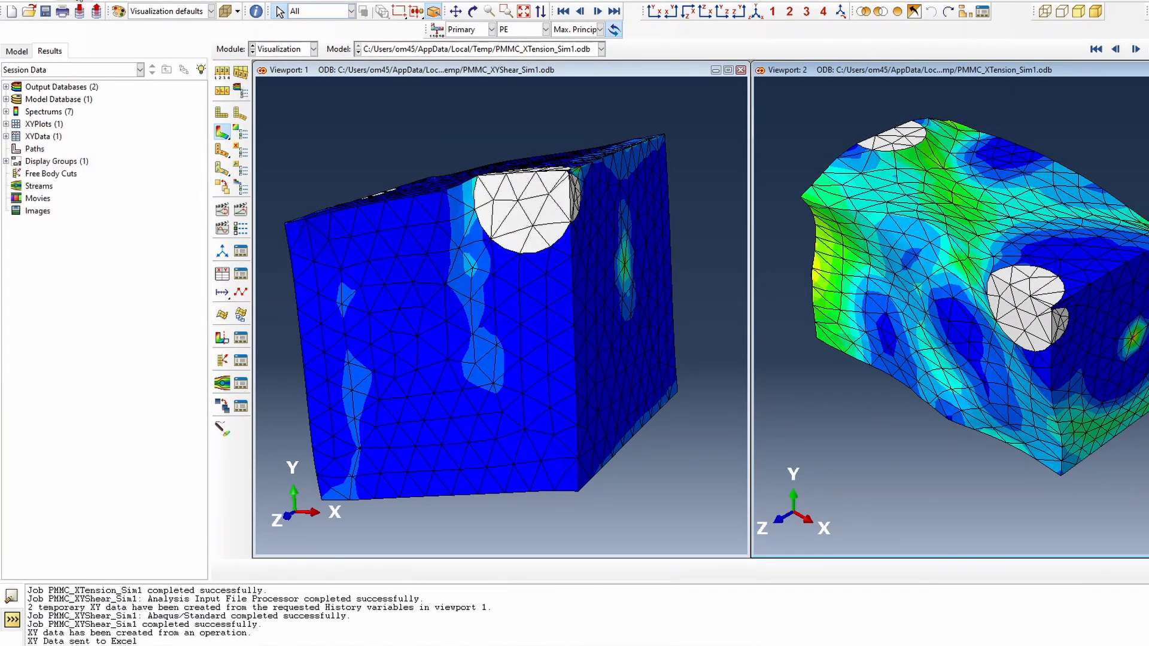
Turn the contour legend back on in the viewport annotation options
click(80, 2)
click(114, 143)
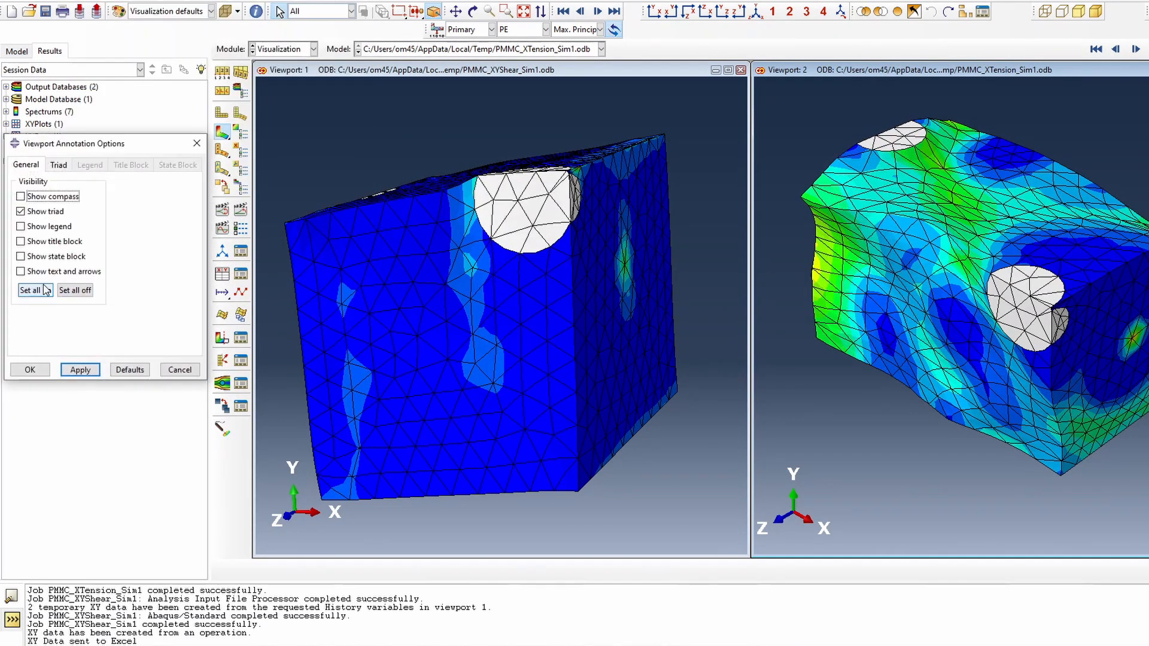
click(49, 227)
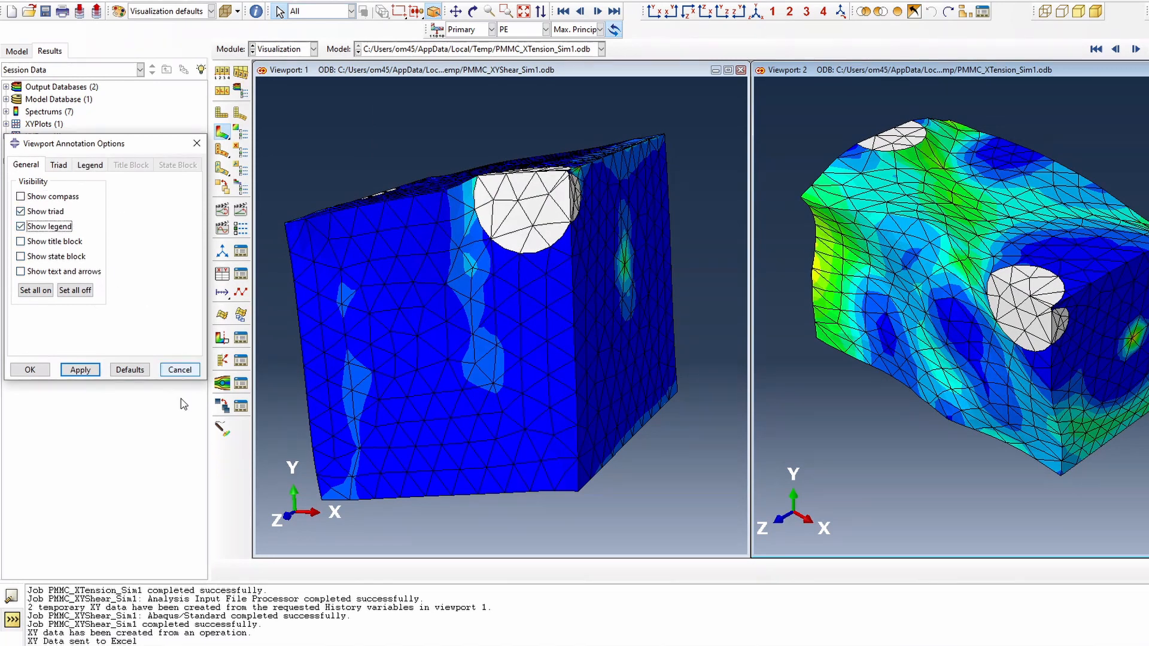
click(48, 371)
Move both models clear of their legends and start a scale factor animation in the linked viewports
scroll(538, 327, up, 3)
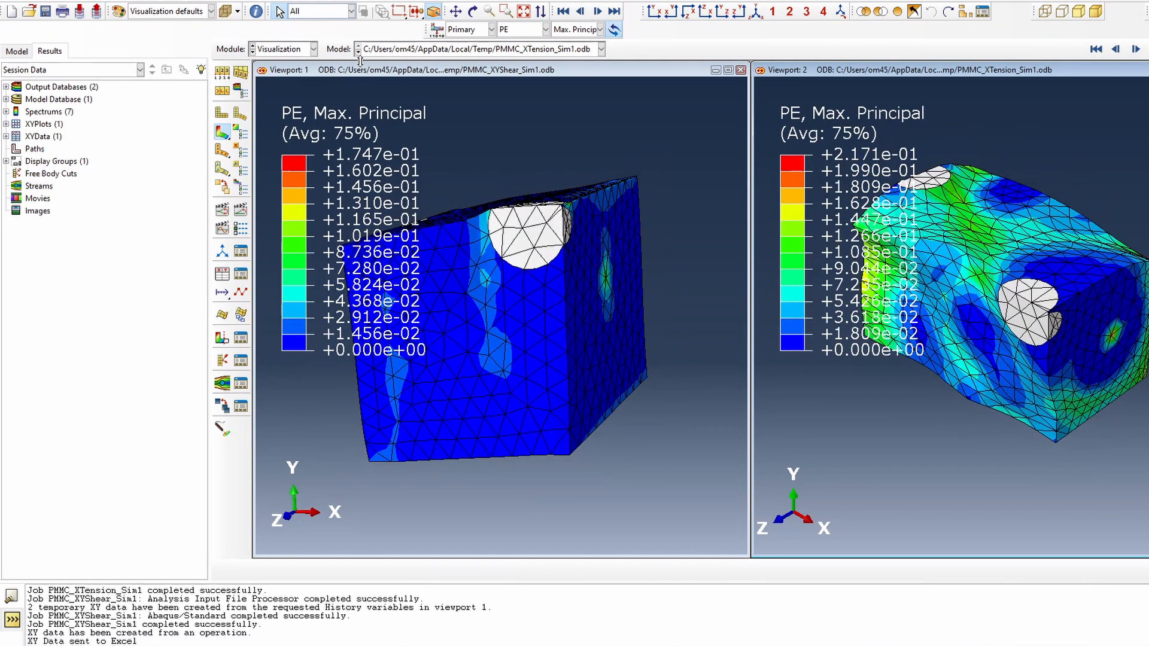
click(455, 11)
drag(531, 303, 610, 342)
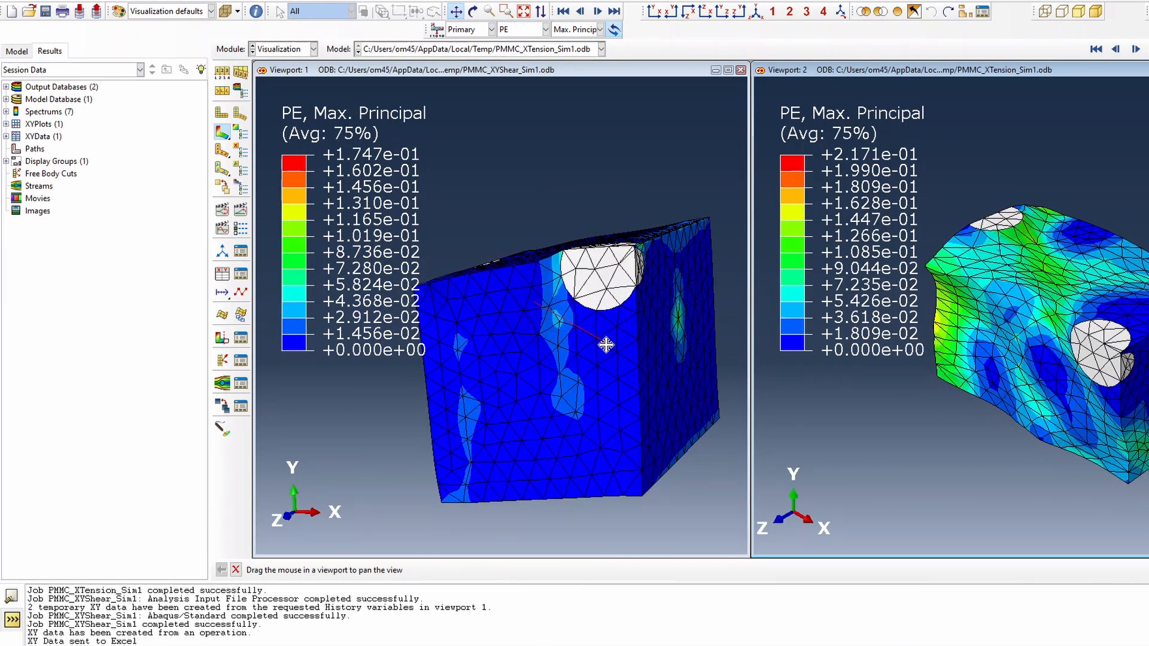
click(221, 213)
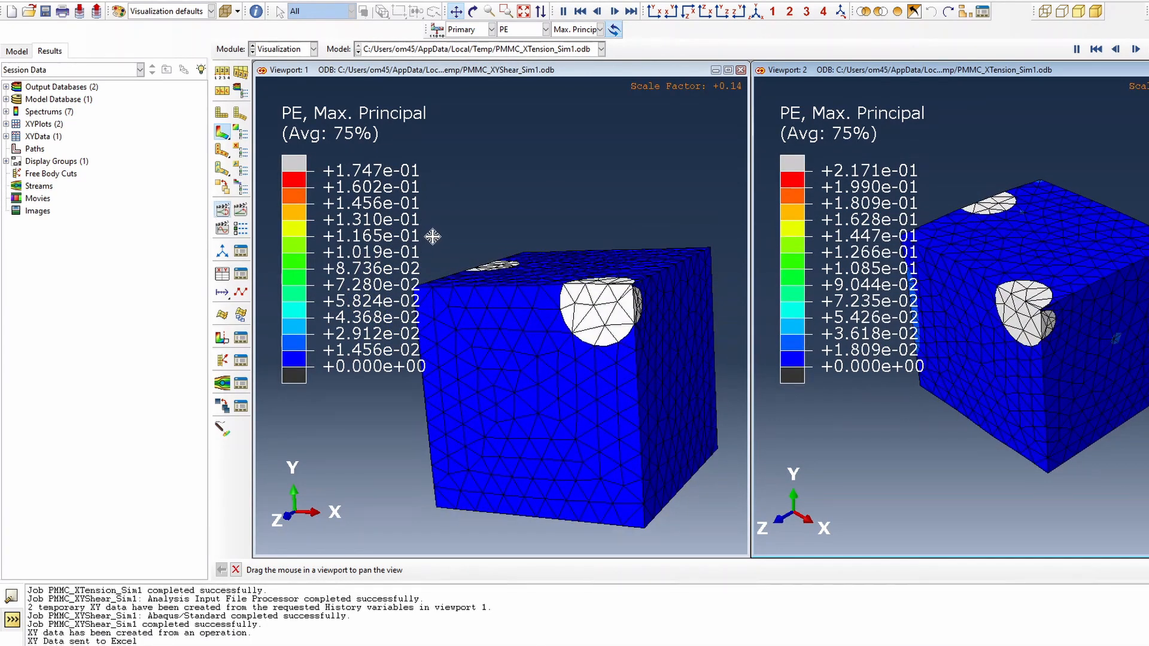